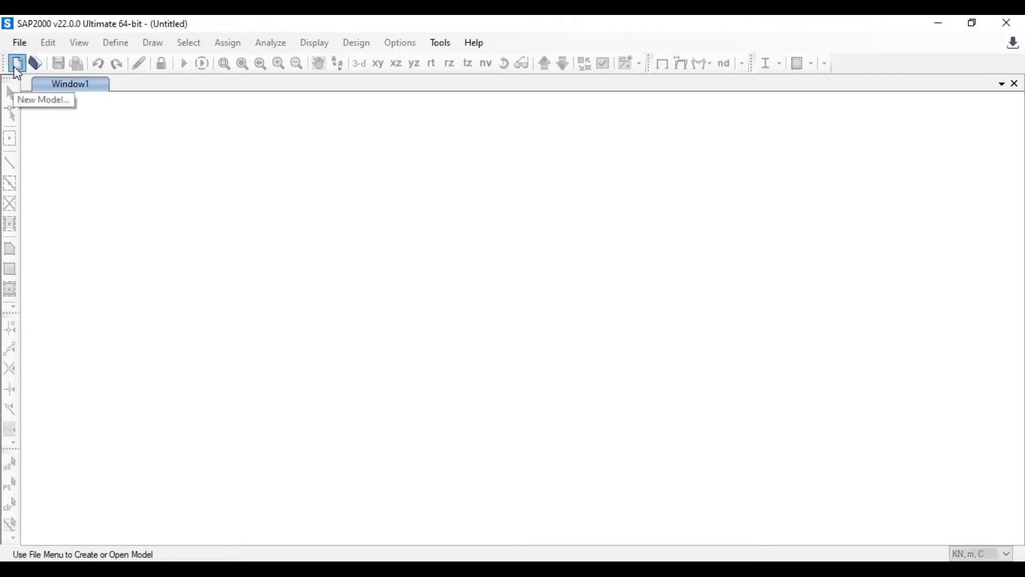
- Start a new model from the 3D Frames template and set the story height to 3.4 m
left_click(17, 64)
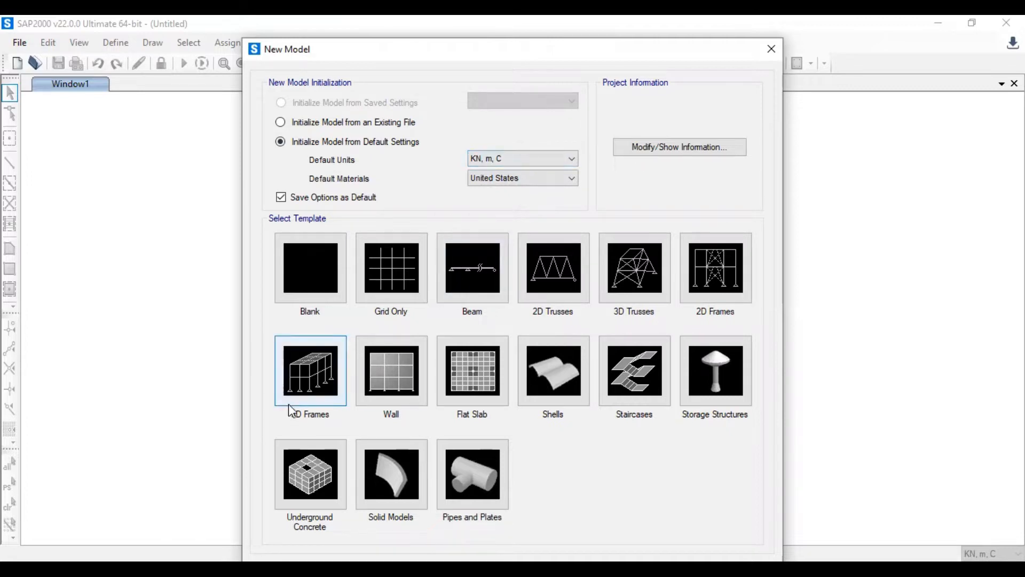
left_click(306, 380)
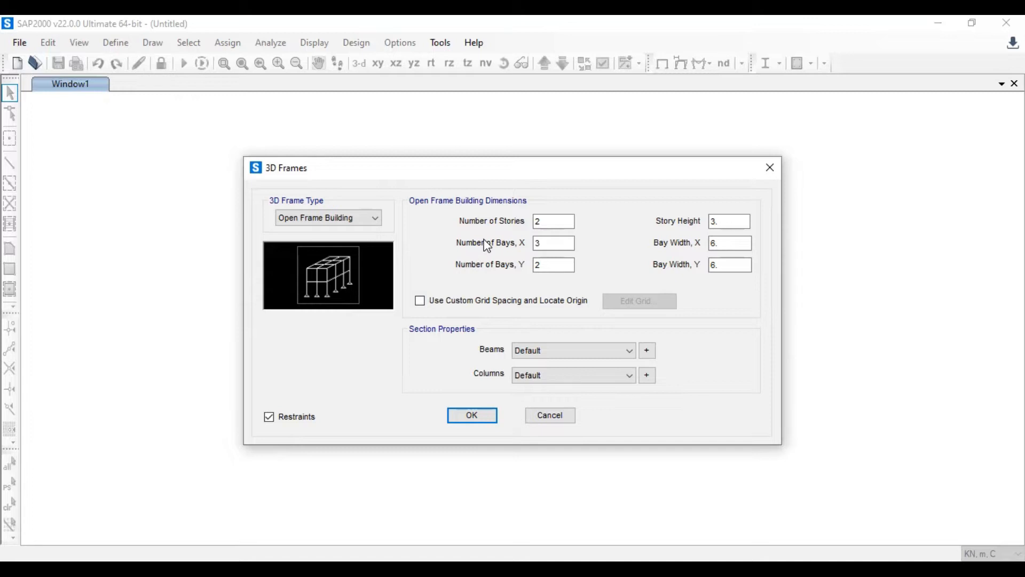
left_click(559, 223)
left_click(721, 221)
type("5")
- Set the open frame building to 2 bays in the X direction, each 3 m wide
left_click(551, 243)
key("BackSpace")
type("2")
left_click(721, 243)
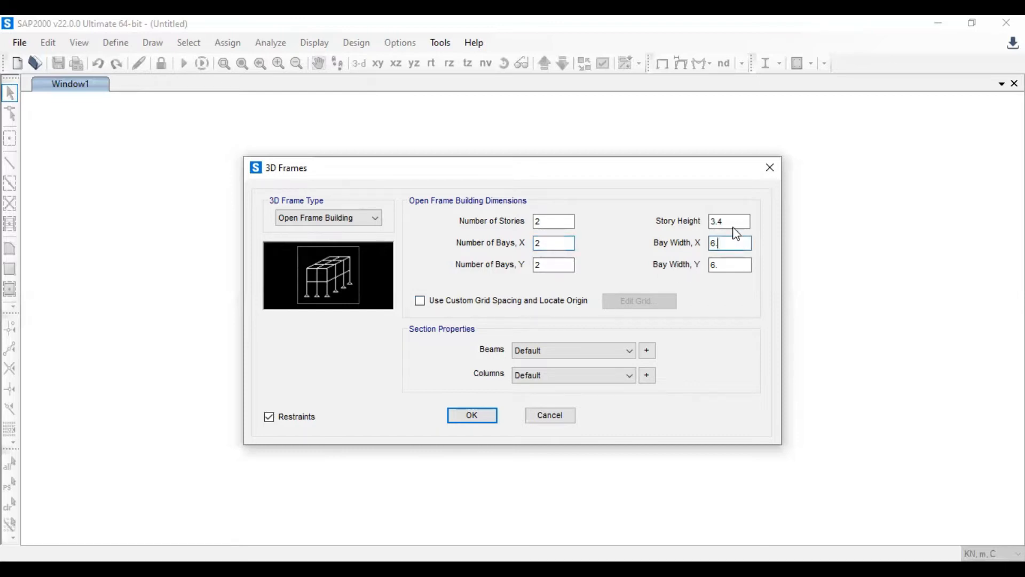
key("BackSpace")
key("BackSpace")
type("3")
- Set 3 bays in the Y direction, each 3 m wide, and generate the frame
left_click(545, 265)
key("BackSpace")
type("3")
left_click(728, 265)
key("BackSpace")
key("BackSpace")
type("3")
left_click(472, 415)
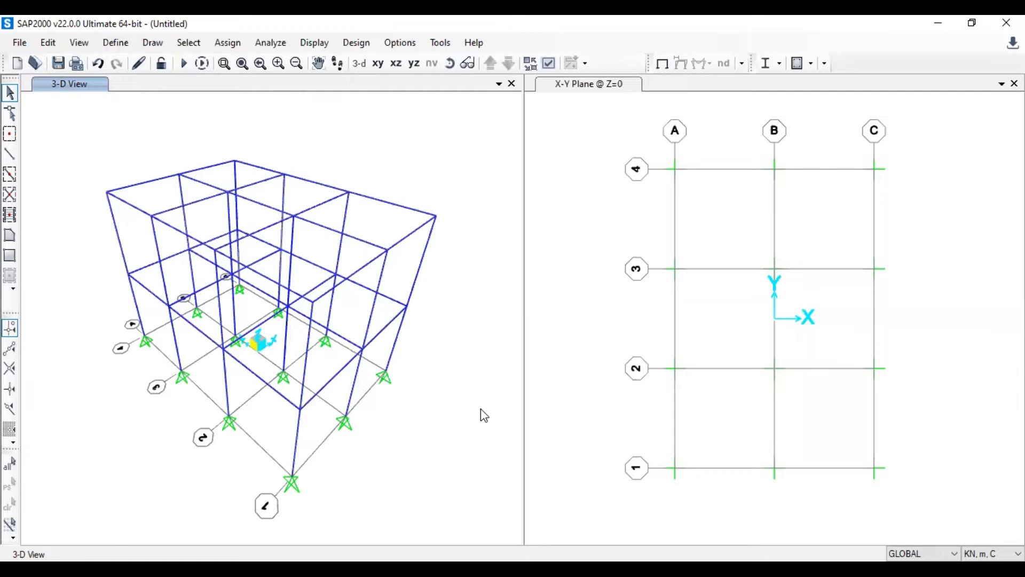
- Assign fixed restraints to all base joints in the X-Y plane at Z=0
left_click(593, 85)
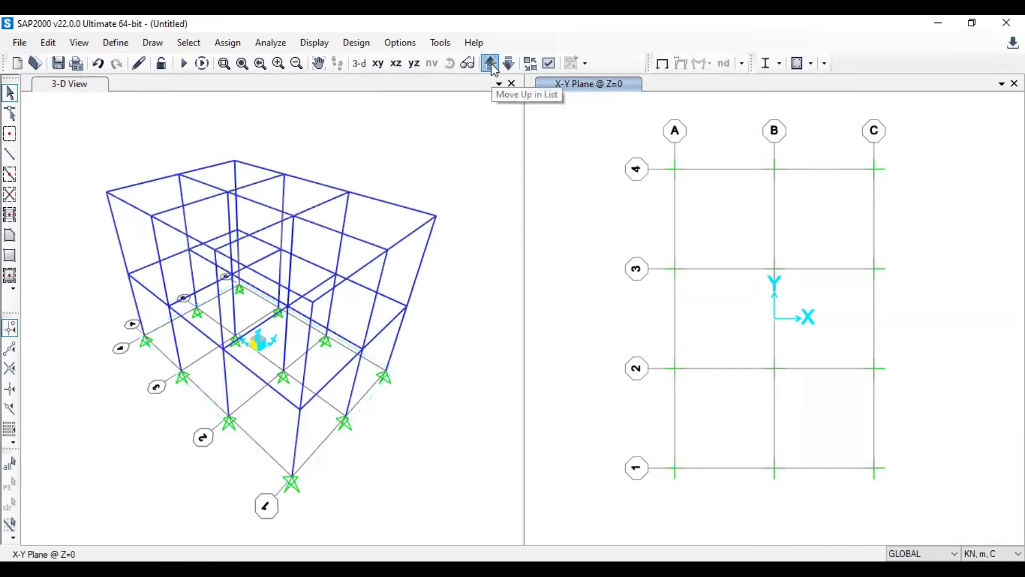
left_click_drag(917, 479, 594, 141)
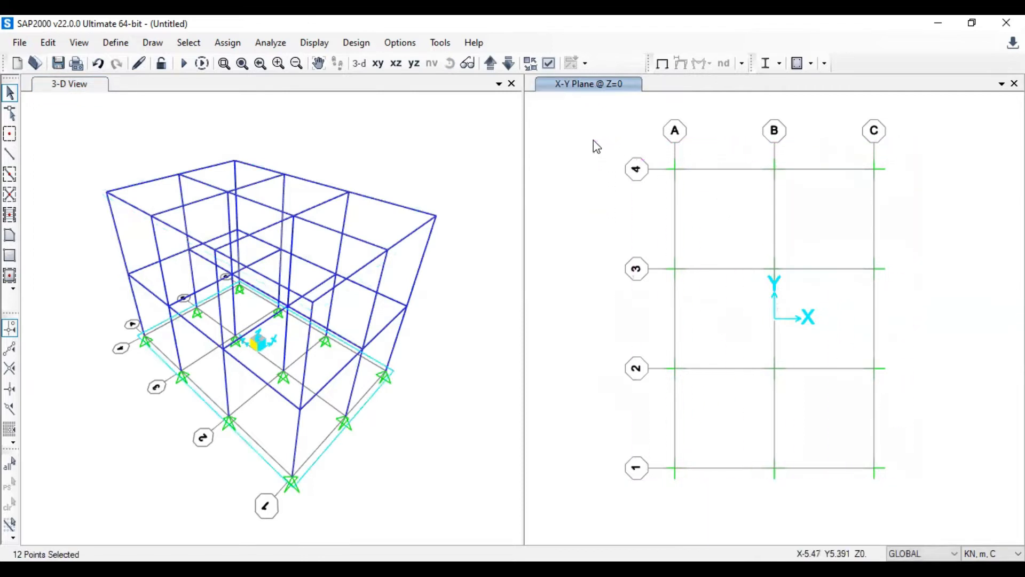
left_click(240, 47)
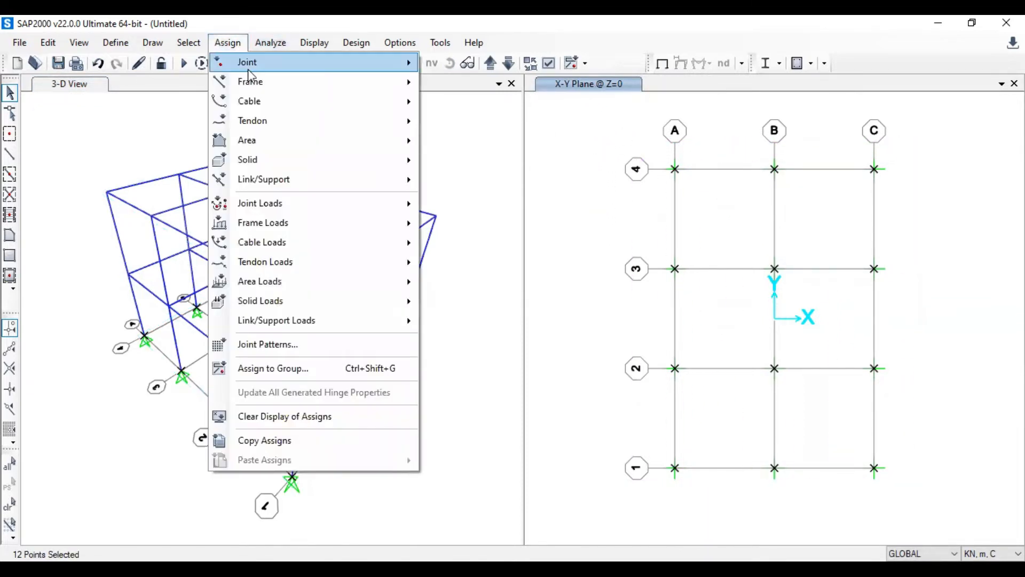
mouse_move(243, 63)
left_click(455, 65)
left_click(427, 324)
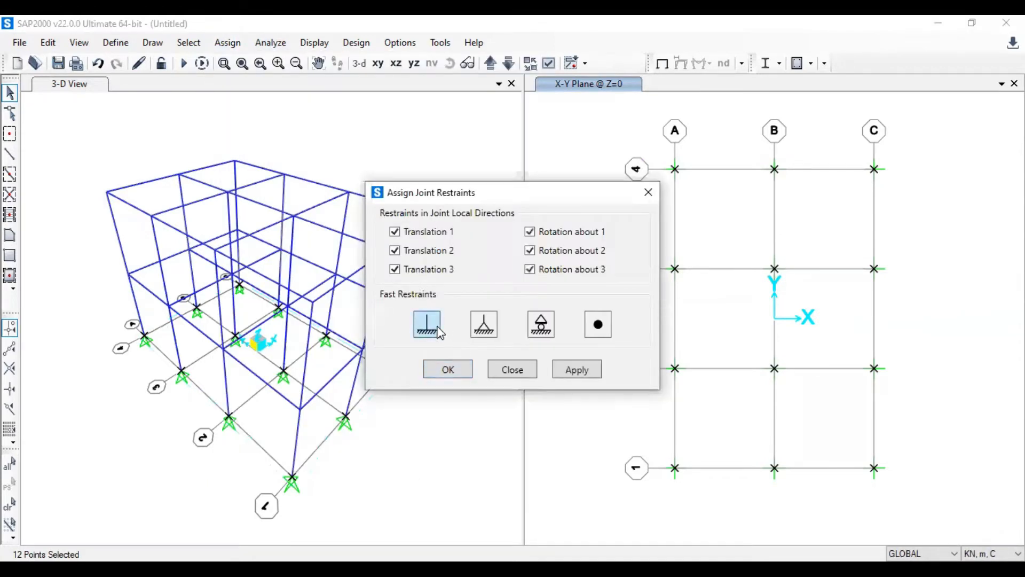
left_click(443, 369)
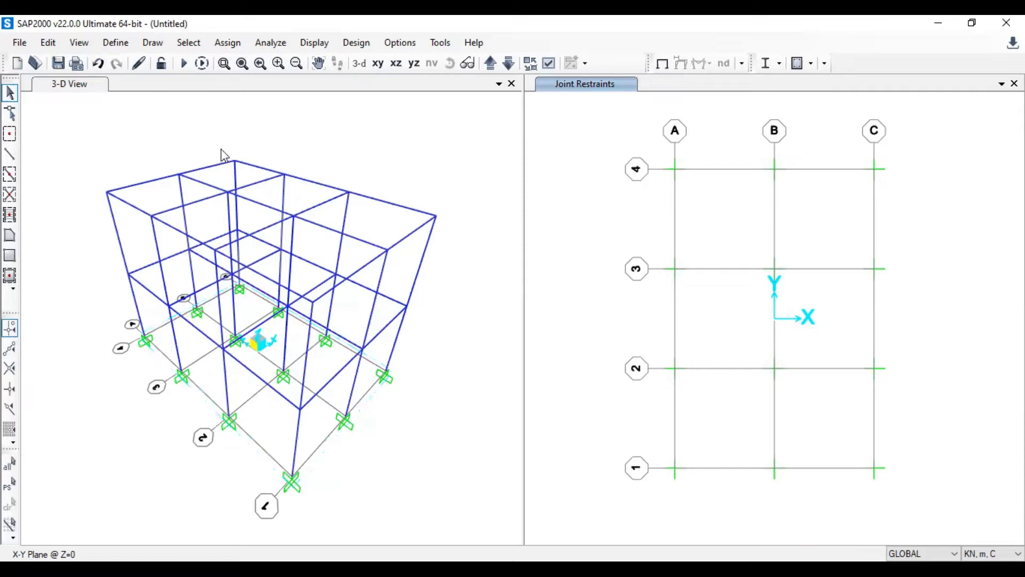
- Add a new material with region User and material type Concrete
left_click(115, 43)
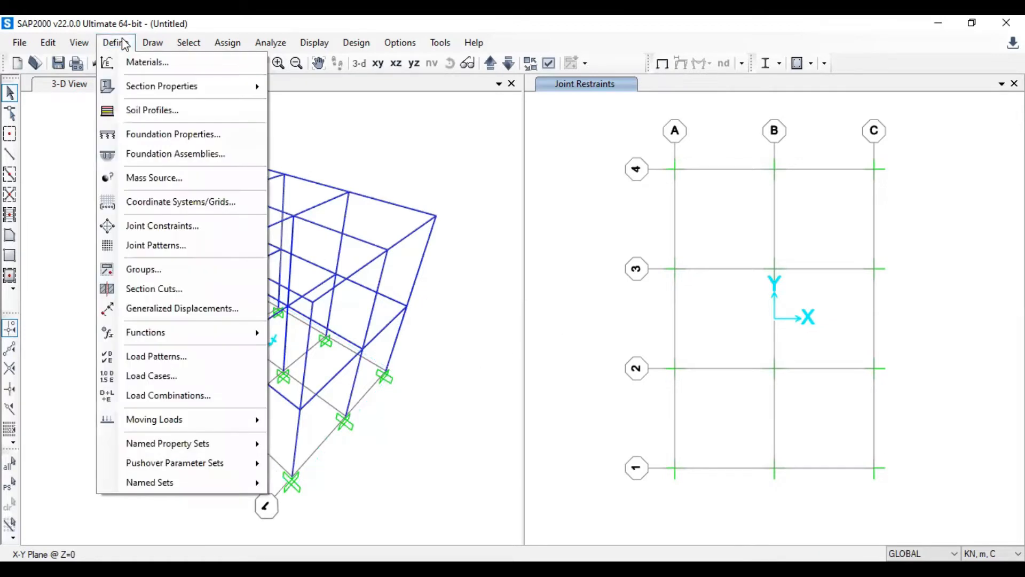
left_click(142, 63)
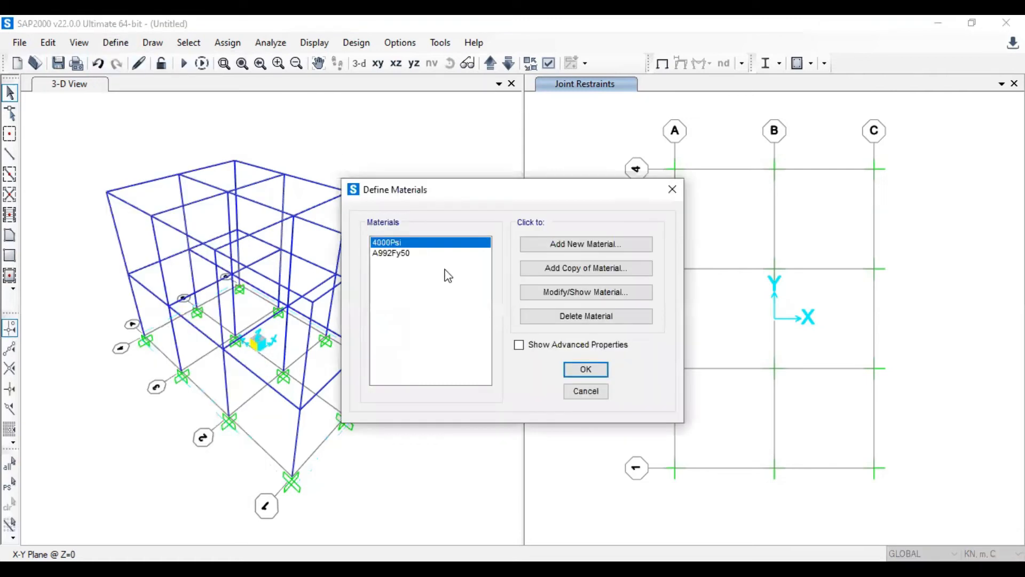
left_click(576, 247)
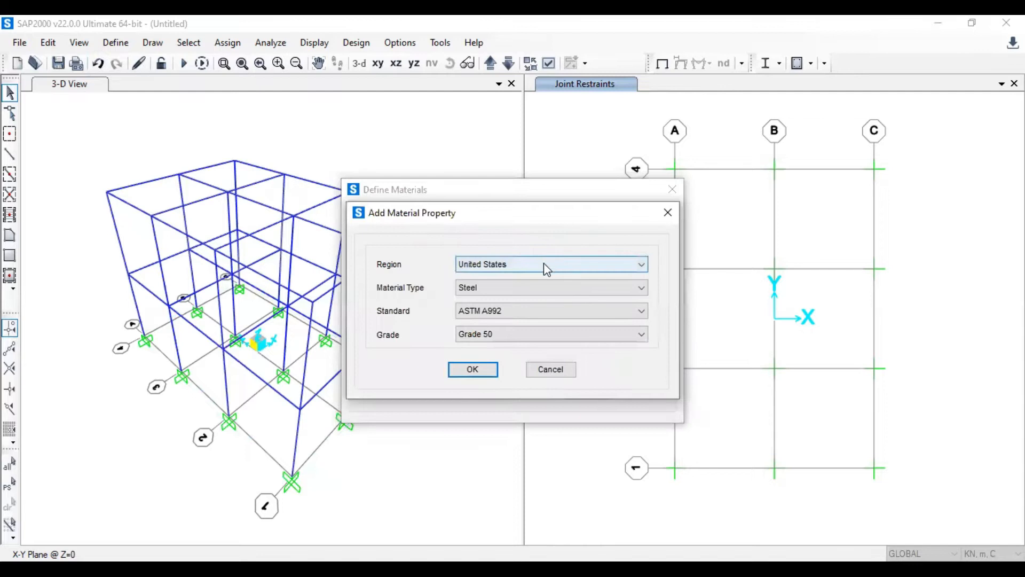
left_click(543, 262)
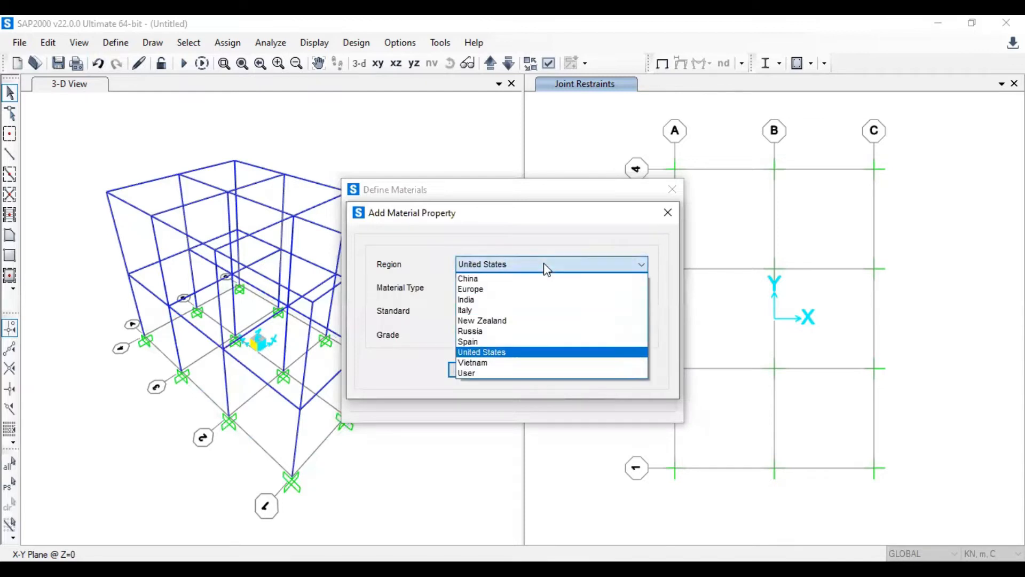
left_click(510, 373)
left_click(511, 284)
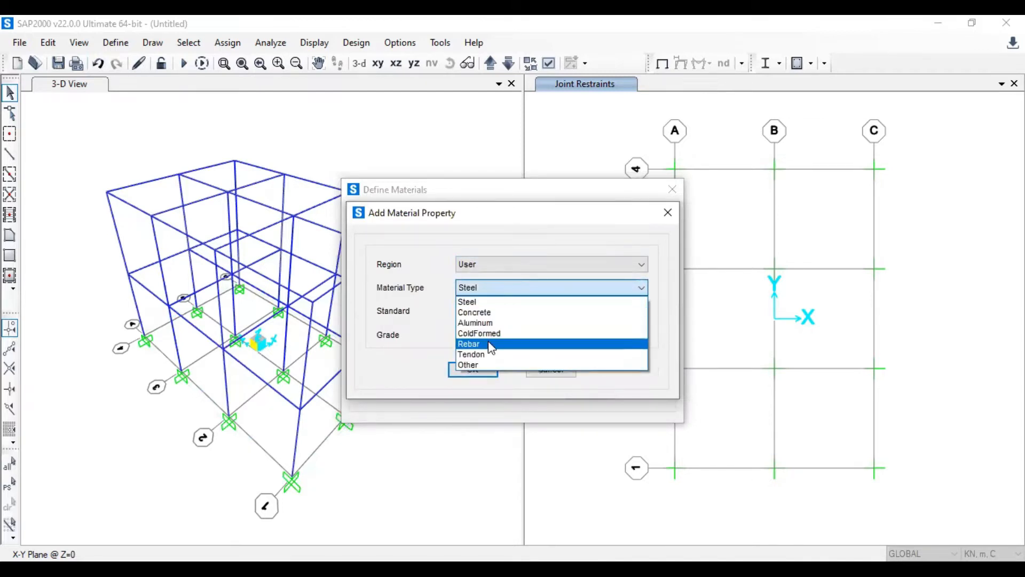
left_click(496, 314)
left_click(455, 375)
- Name the concrete material "Beton SNI f'c= 25 MPa" and set its weight per unit volume to 24 kN/m³
left_click_drag(462, 103, 462, 111)
type("B")
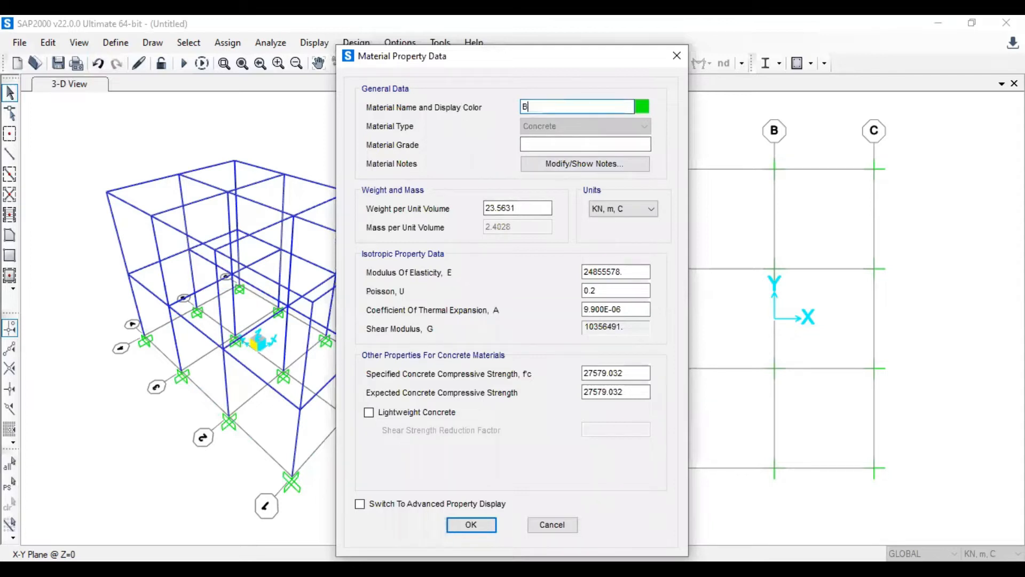
type("eton SNI f'c= 25 MPa")
left_click_drag(521, 209, 483, 217)
type("24")
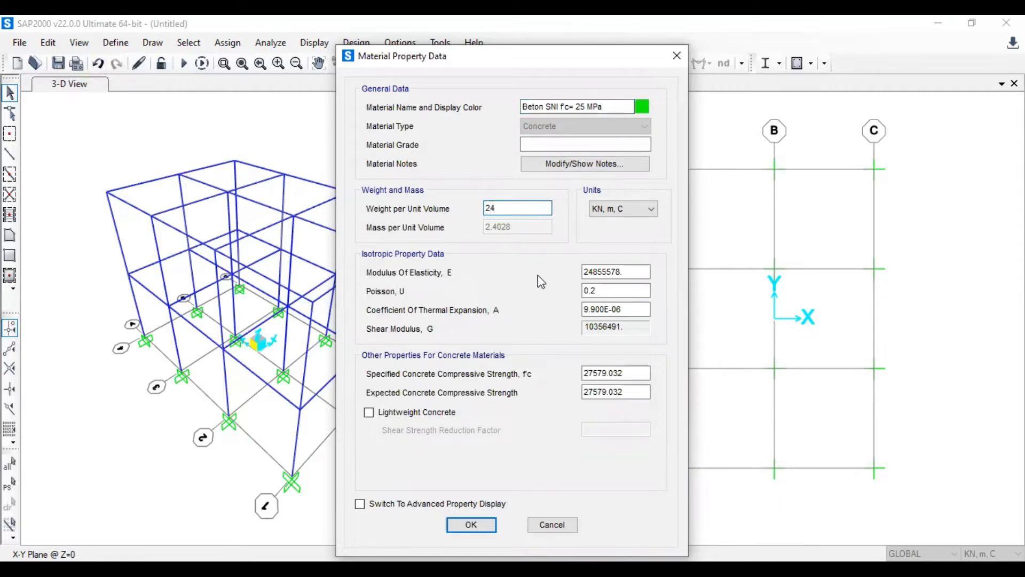
- Set the concrete's modulus of elasticity to 4700*SQR(25) in MPa and its Poisson's ratio to 0.17
left_click_drag(629, 273, 557, 266)
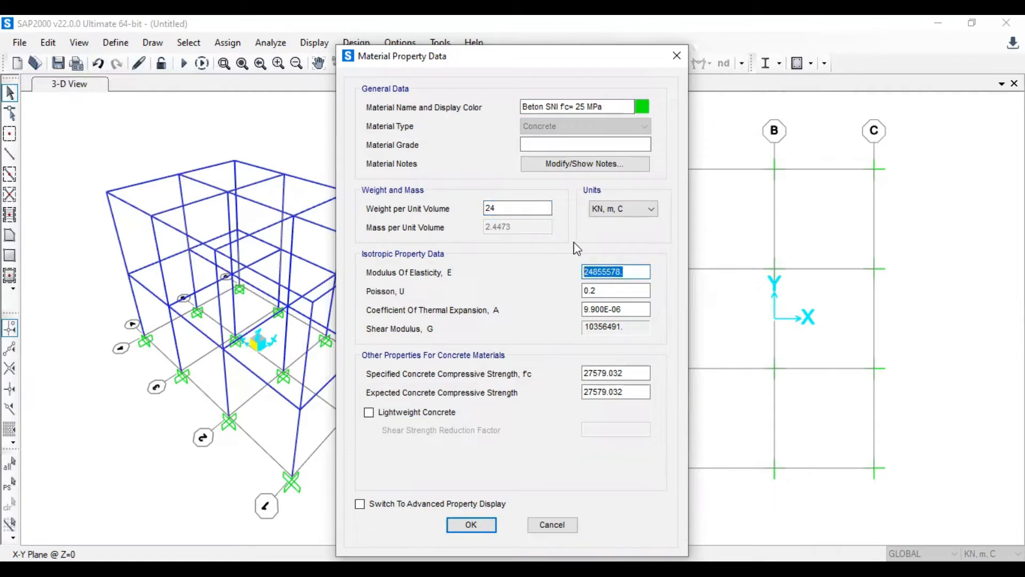
type("4700*SQR(25)")
key("Tab")
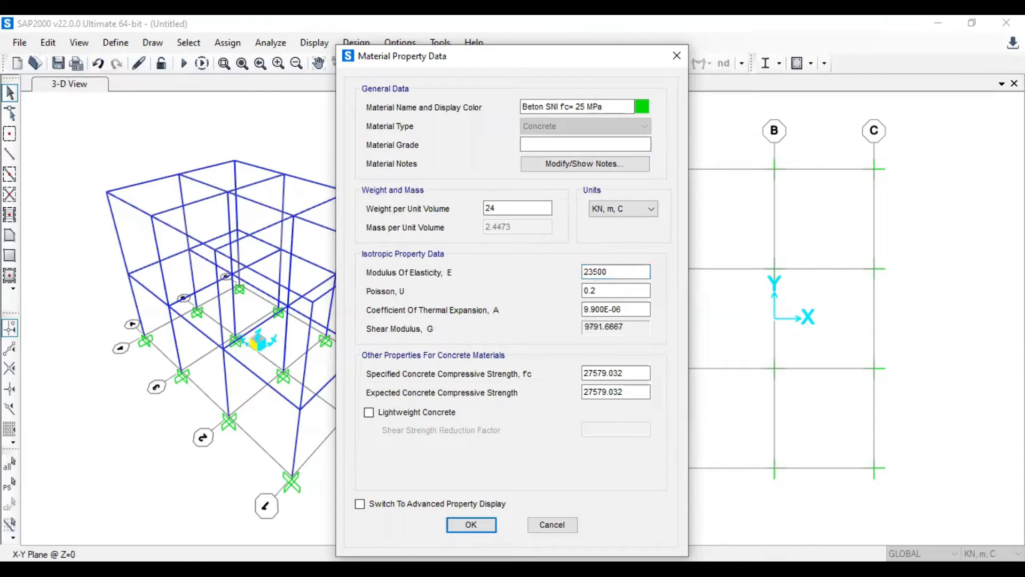
left_click(614, 272)
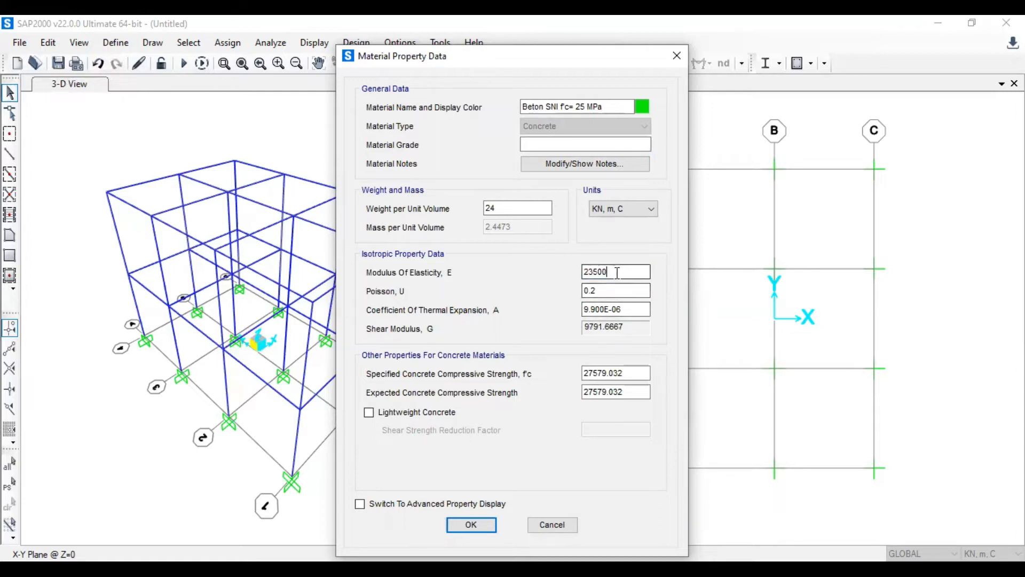
type("MPa")
key("Return")
left_click(628, 291)
key("BackSpace")
type("17")
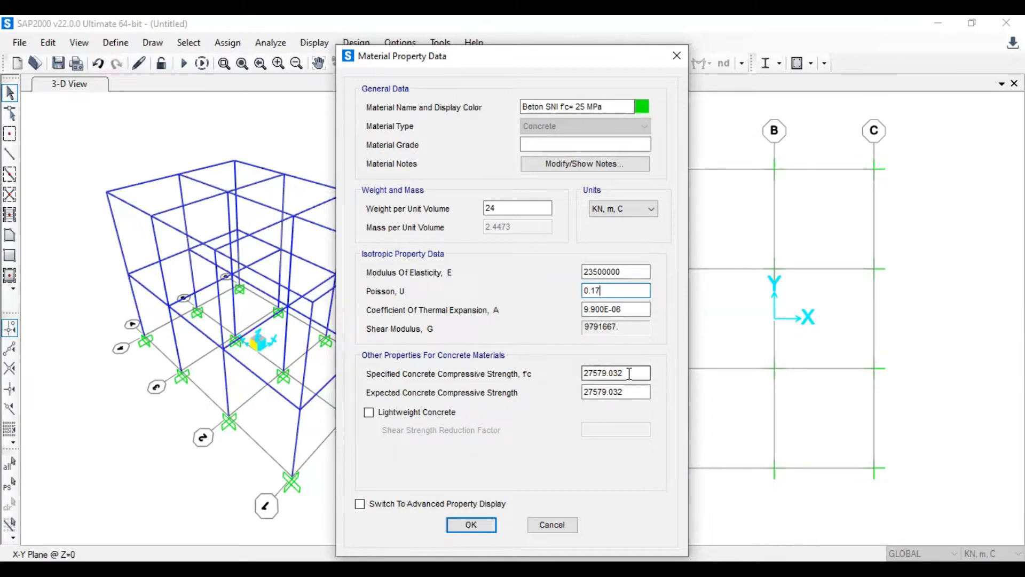
- Set the concrete's specified and expected compressive strengths to 25 MPa and save the material
left_click_drag(635, 373, 546, 380)
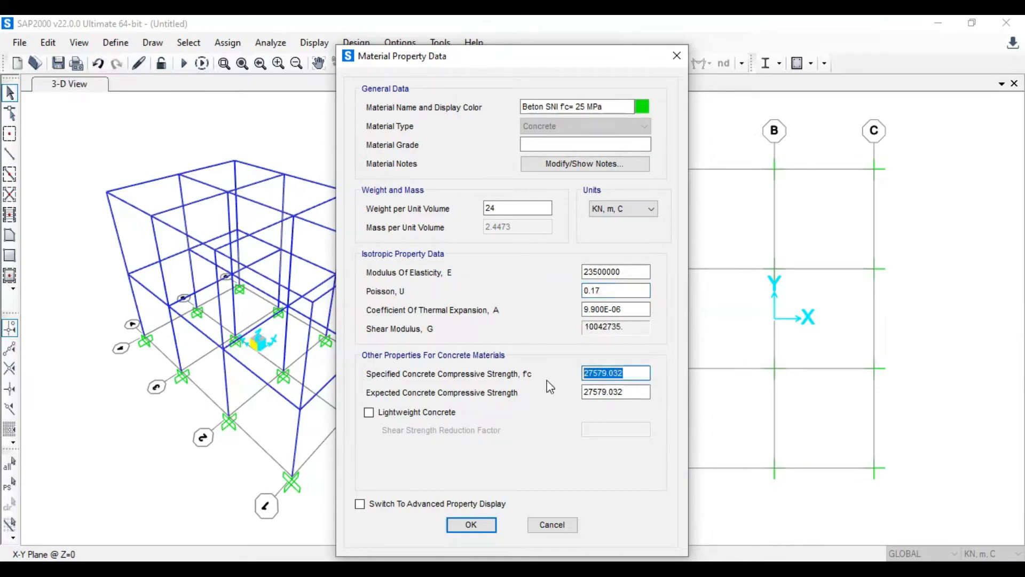
type("25")
type("Pa")
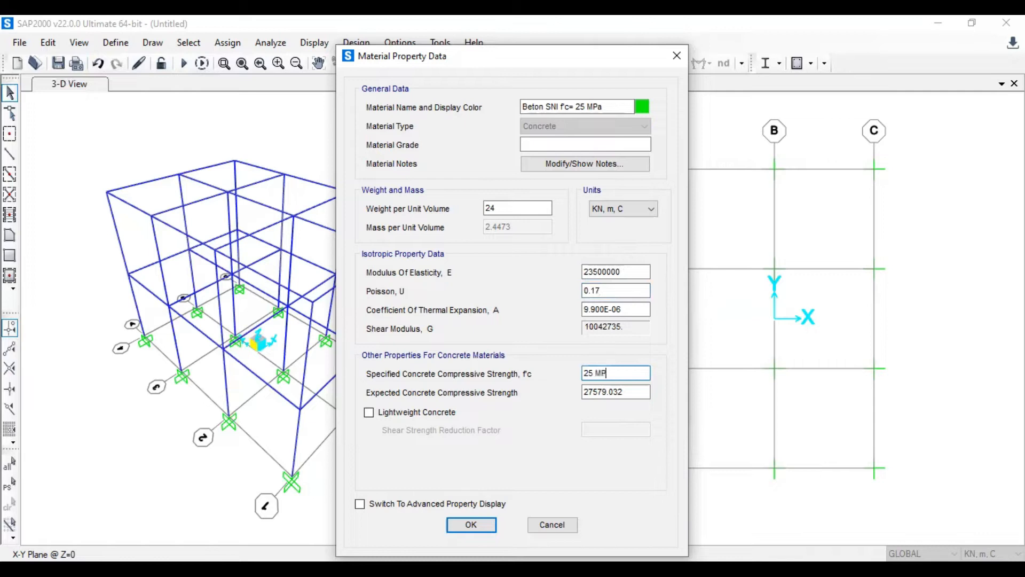
key("Tab")
type("25 MPa")
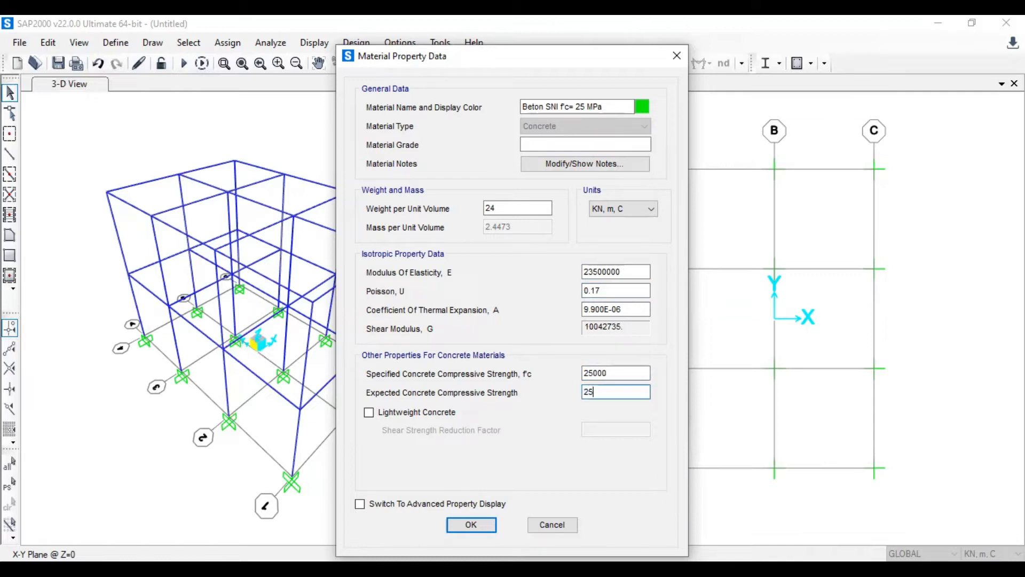
key("Tab")
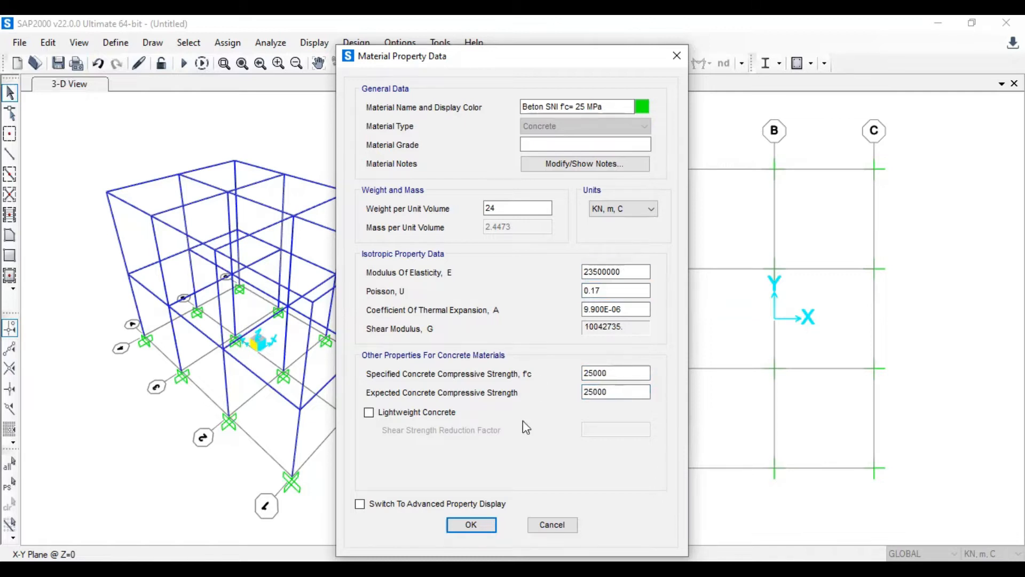
left_click(473, 525)
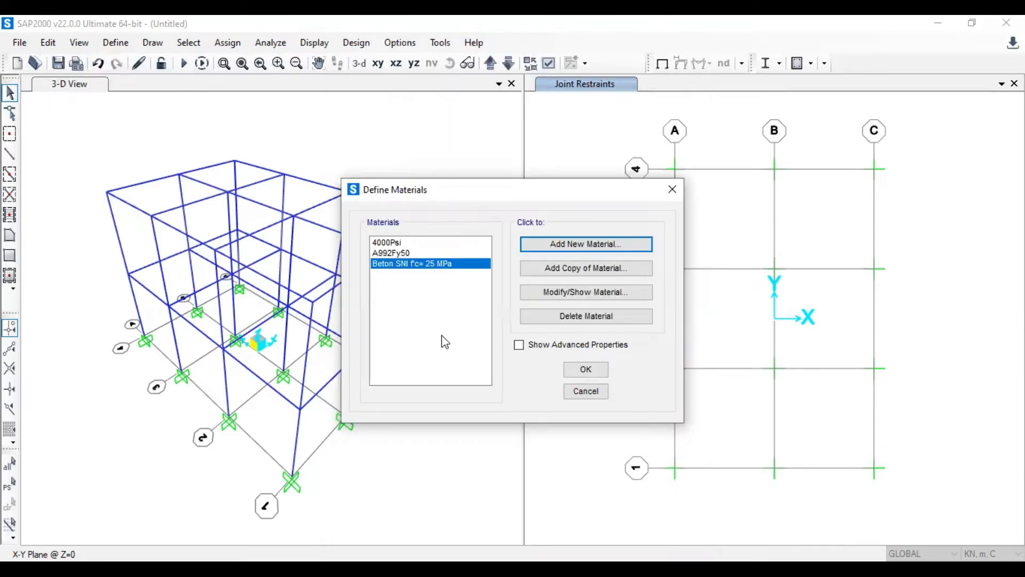
- Add a user-defined rebar material named "Tulangan pokok" with a weight per unit volume of 78.5 kN/m³
left_click(576, 245)
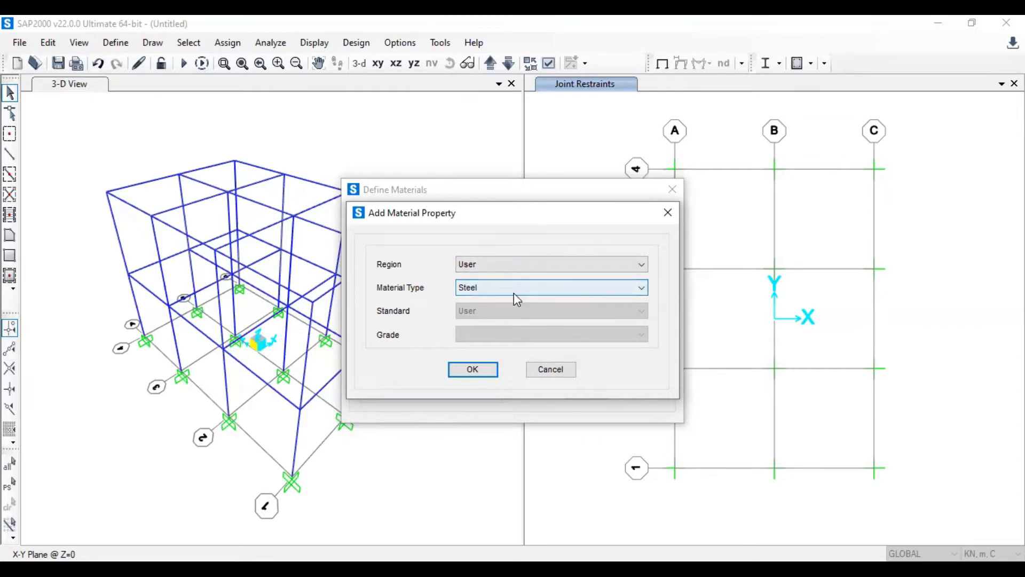
left_click(513, 288)
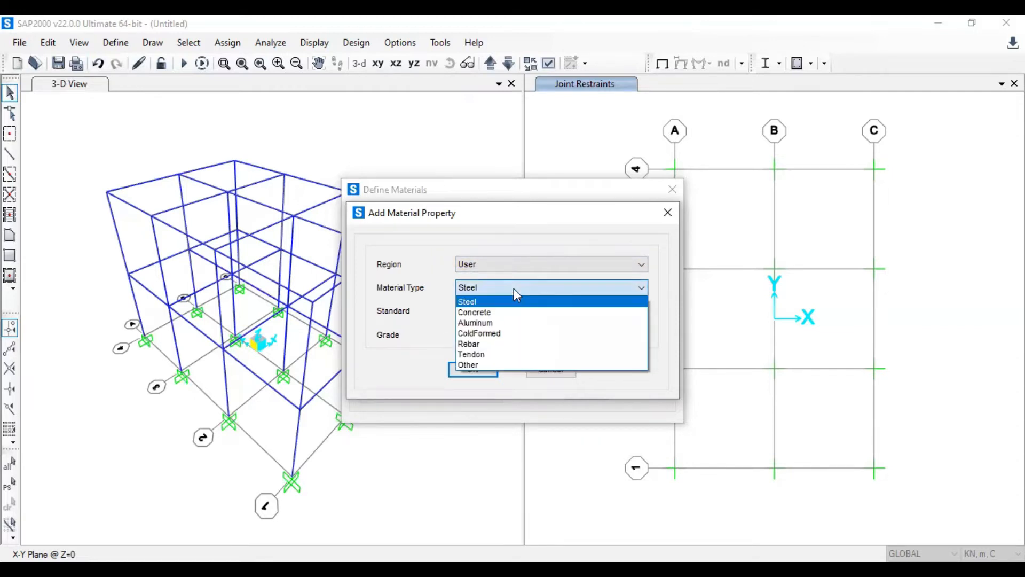
left_click(505, 345)
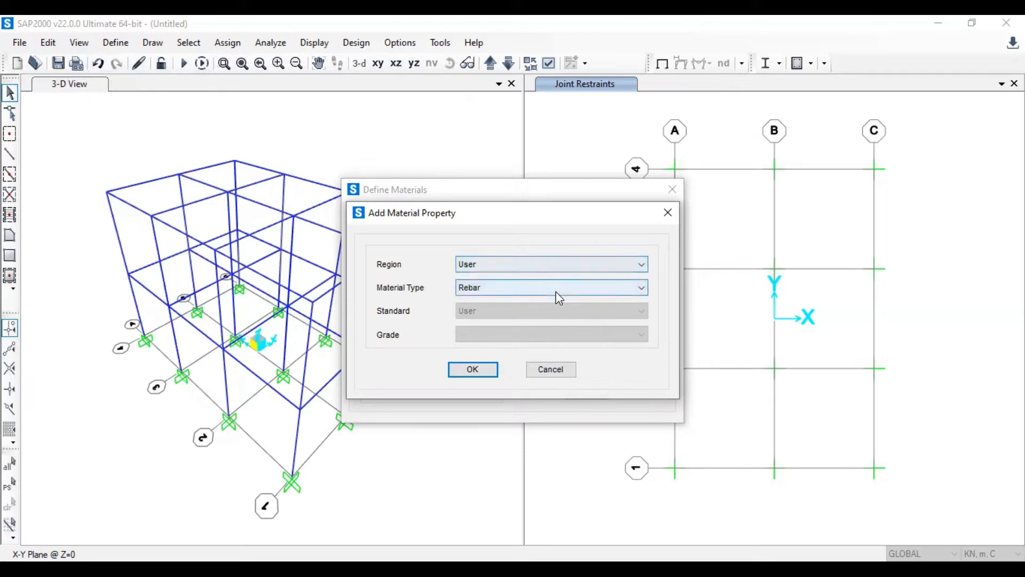
left_click(484, 369)
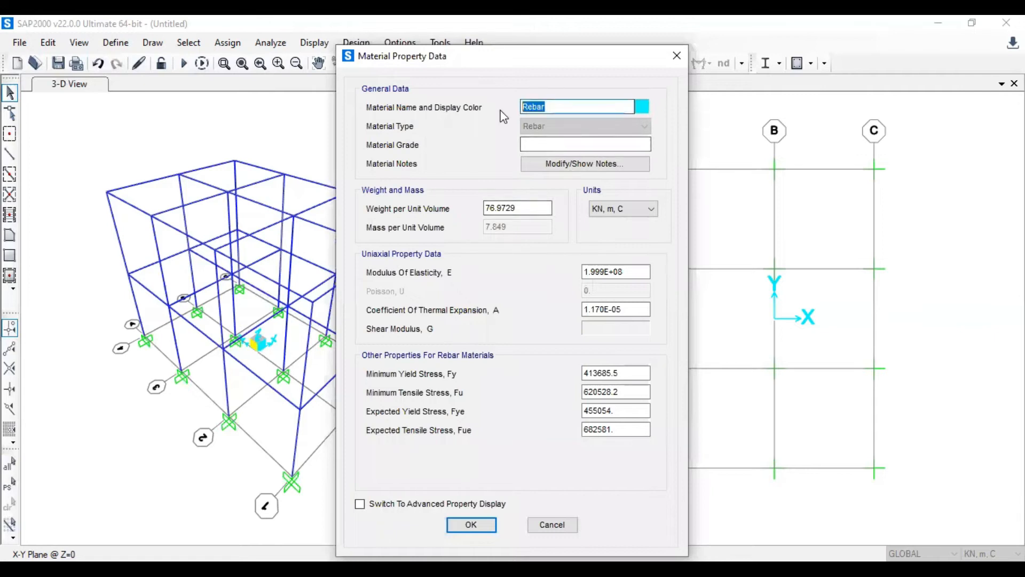
type("Tulangan pokok")
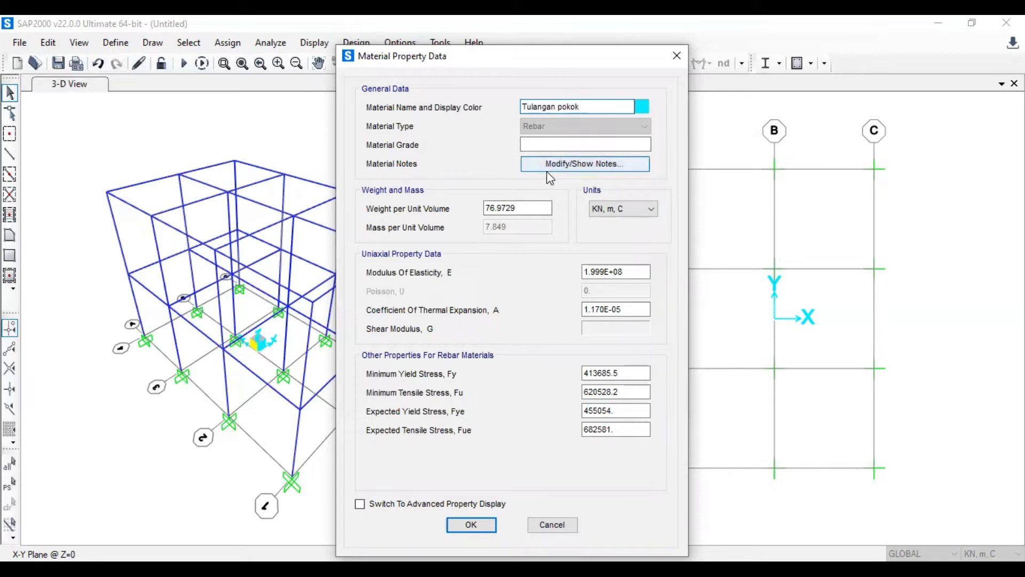
double_click(530, 208)
key("BackSpace")
type("78.5")
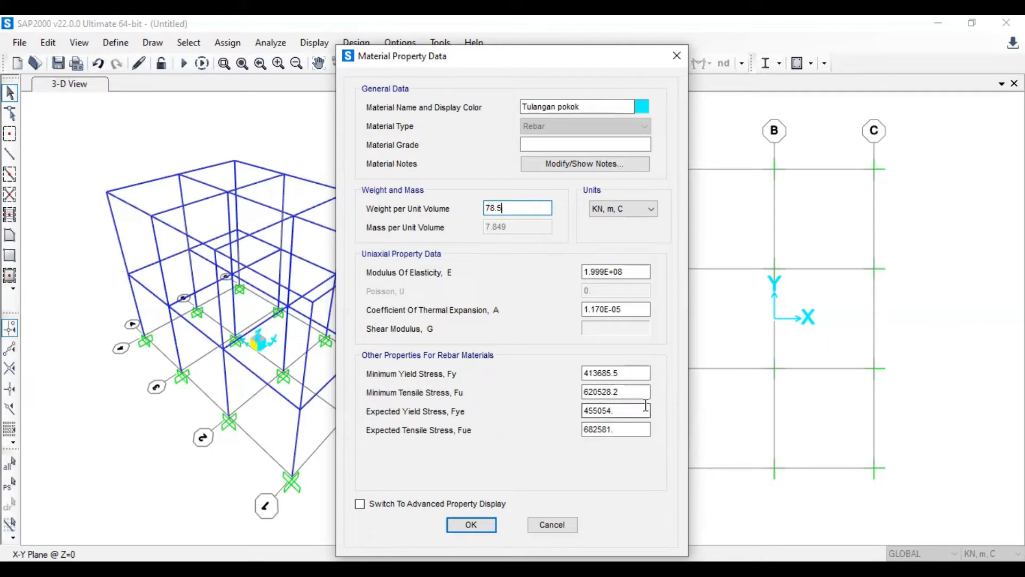
- Set the rebar's minimum yield stress Fy to 240 MPa and minimum tensile stress Fu to 370 MPa
left_click_drag(638, 370, 544, 371)
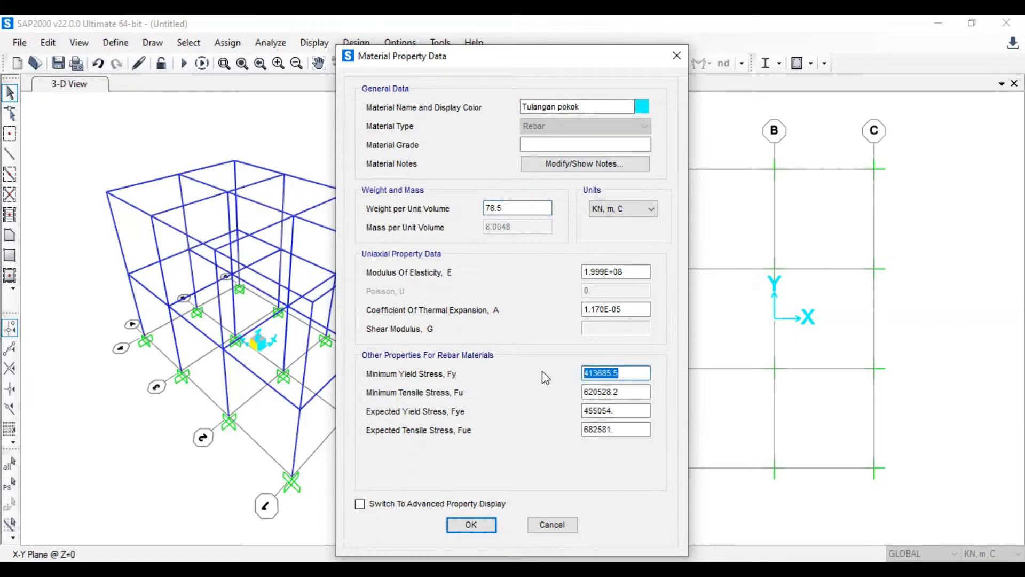
type("240 mpa")
key("Return")
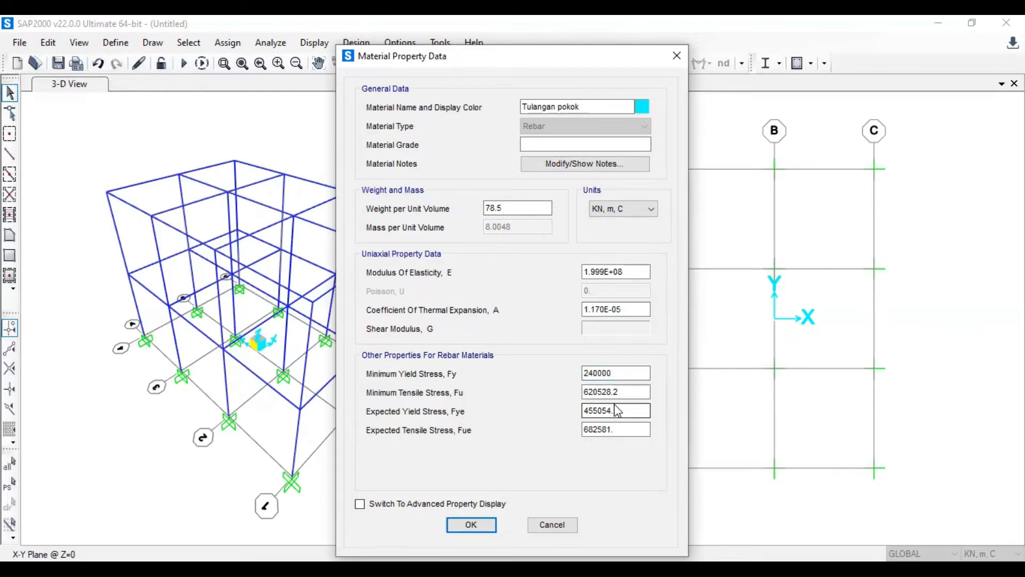
double_click(626, 393)
type("3")
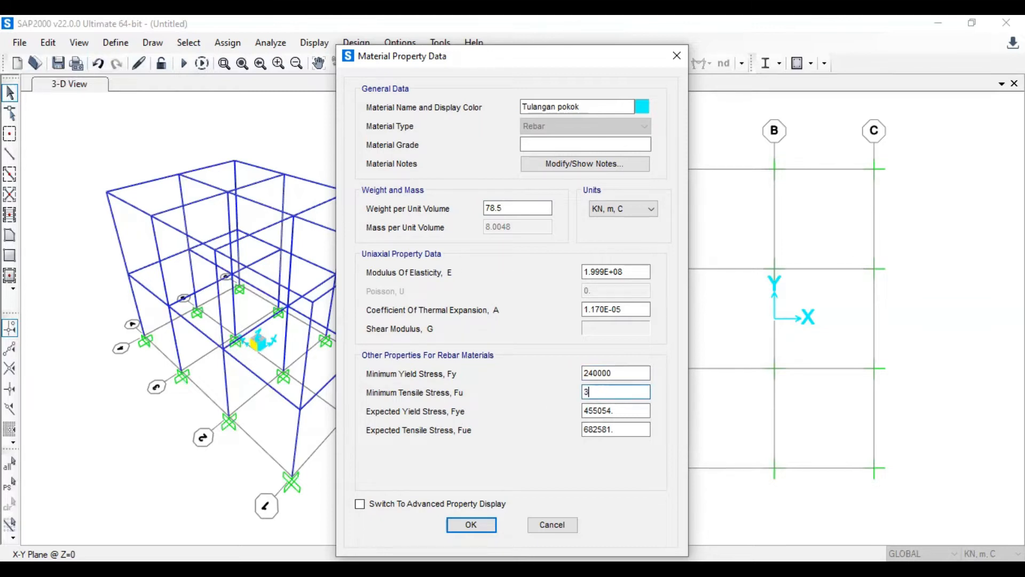
type("70 MPa")
key("Return")
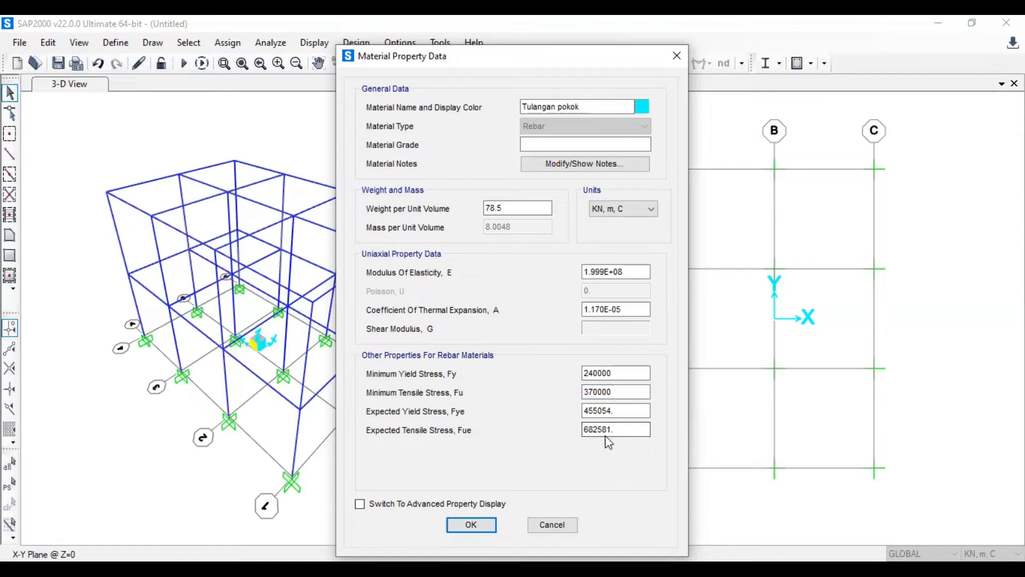
- Set the rebar's expected yield stress Fye to 240 MPa and expected tensile stress Fue to 370 MPa, and save the material
double_click(638, 410)
type("24")
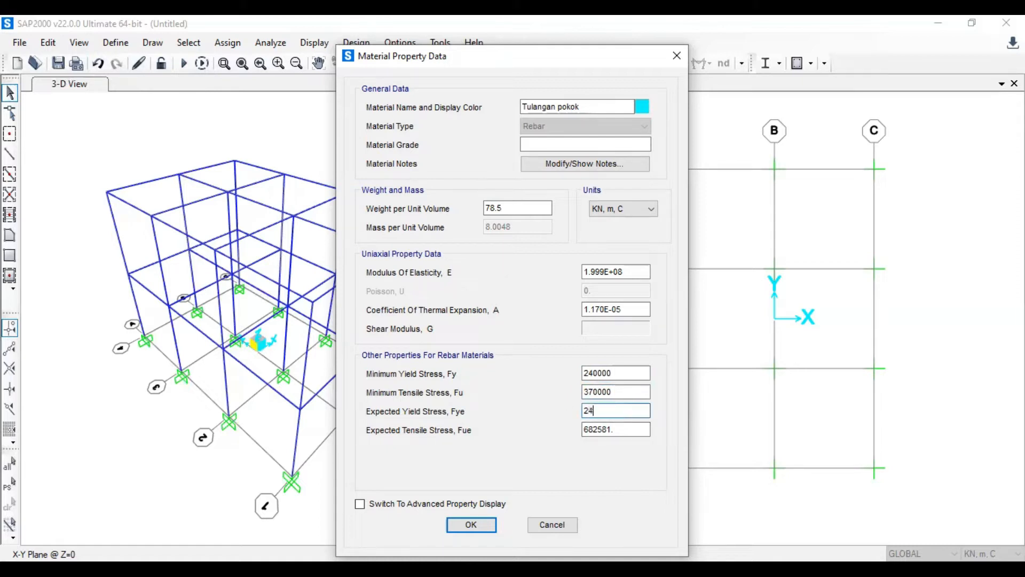
type("0 MPa")
key("Return")
double_click(619, 430)
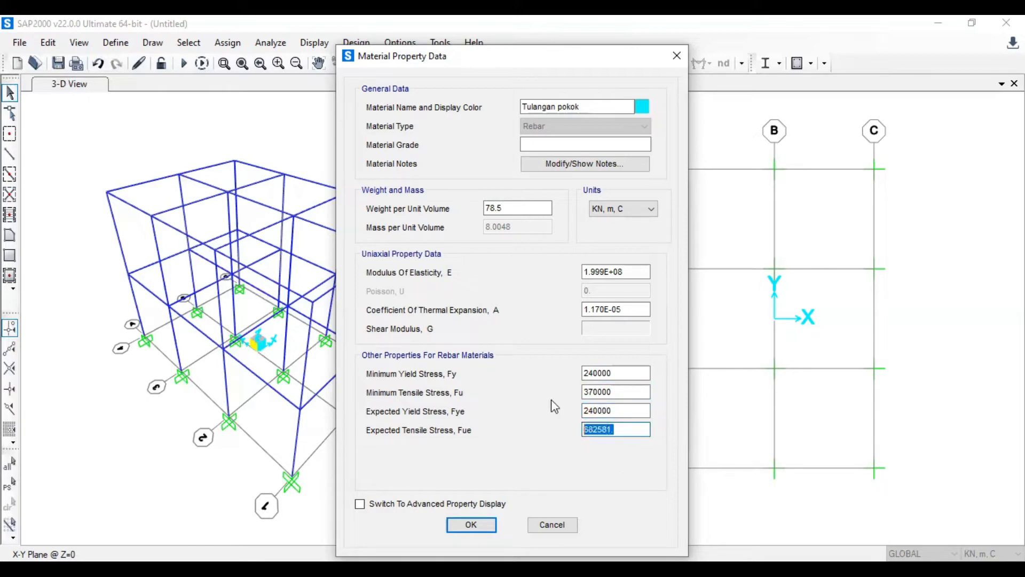
type("370 MPa")
key("Return")
left_click(470, 523)
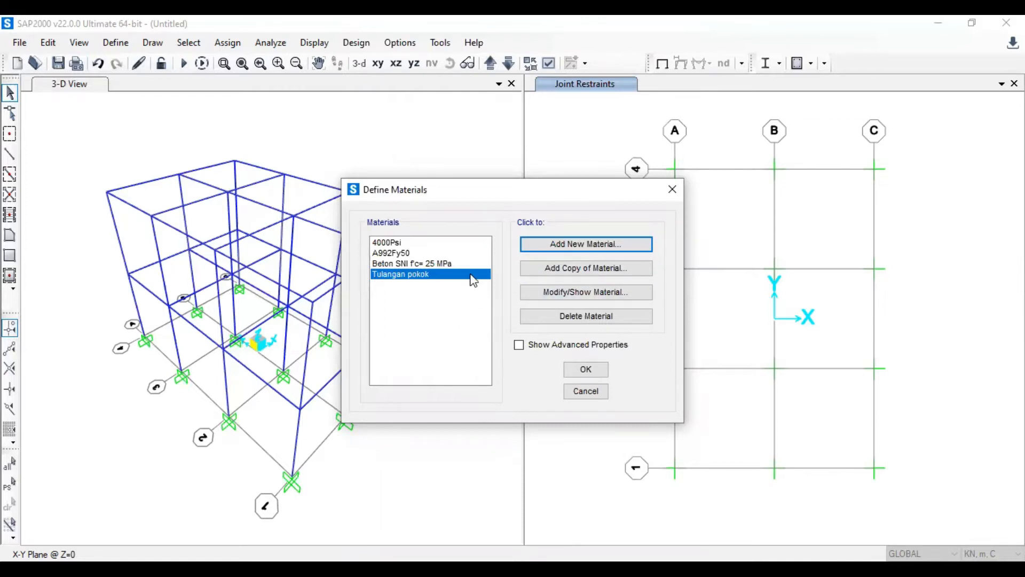
- Add a copy of the "Tulangan pokok" material named "Tulangan sengkang" and finish defining materials
left_click(560, 272)
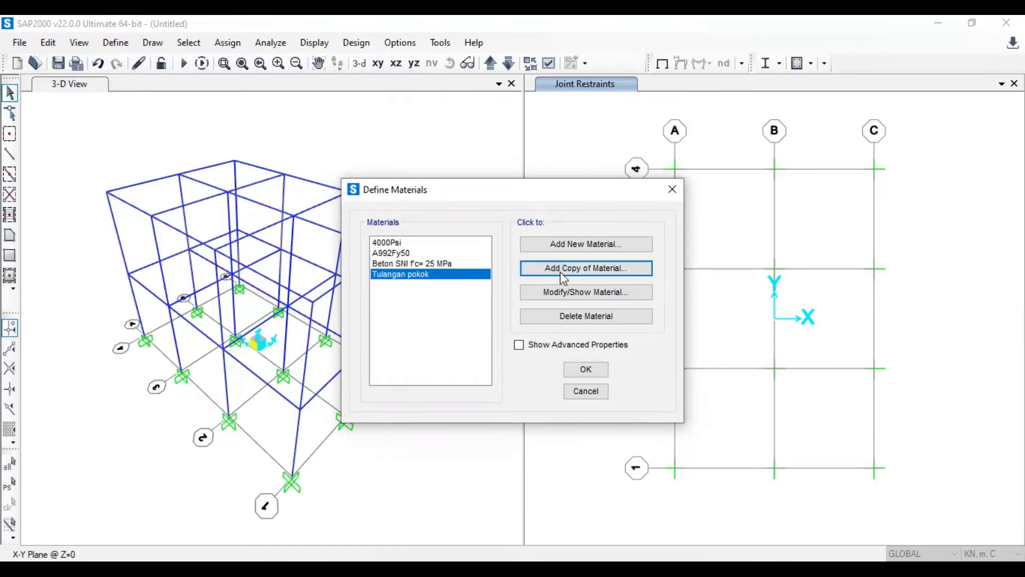
key("BackSpace")
type("Tulangan ")
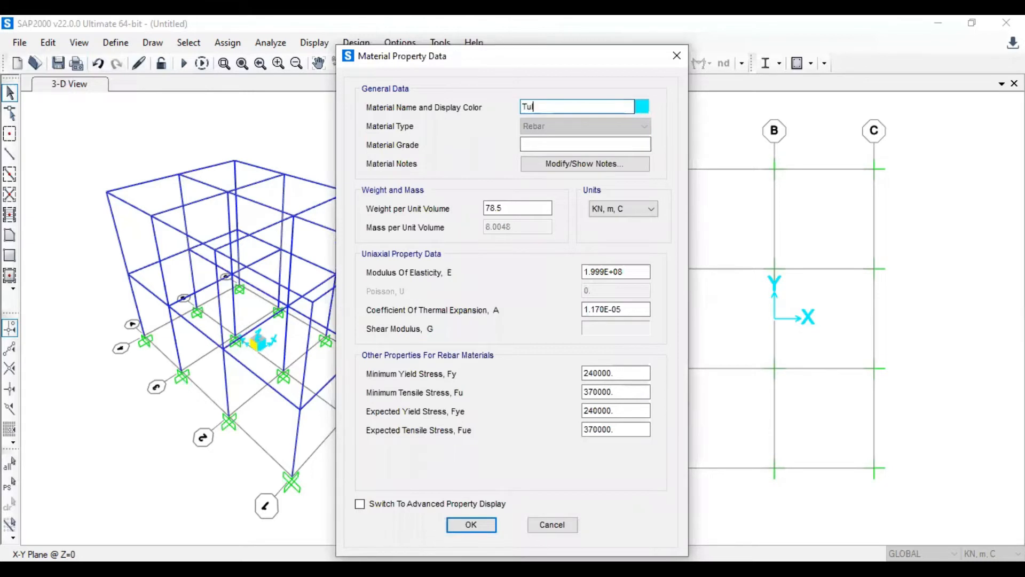
type("sengkang")
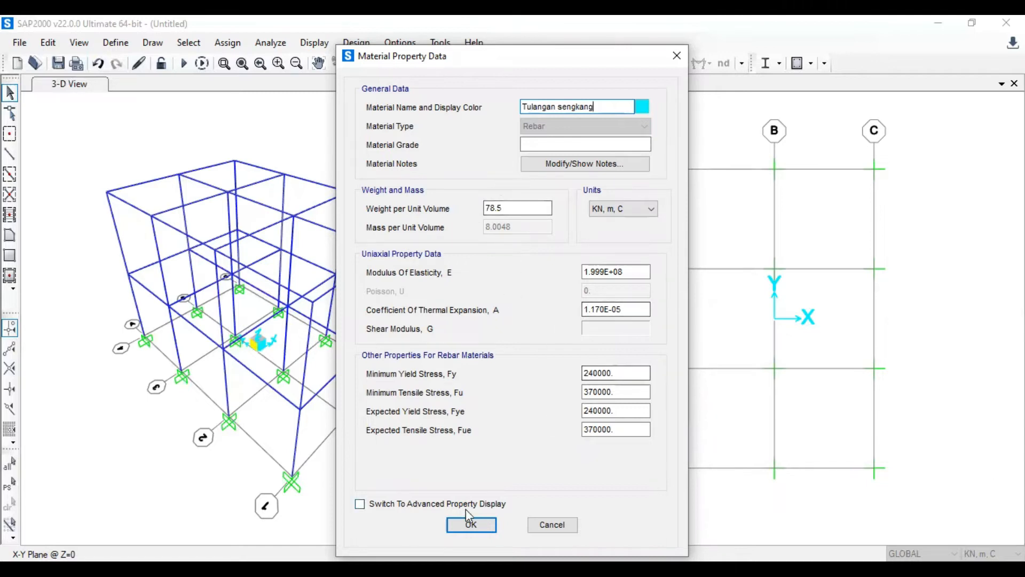
left_click(465, 525)
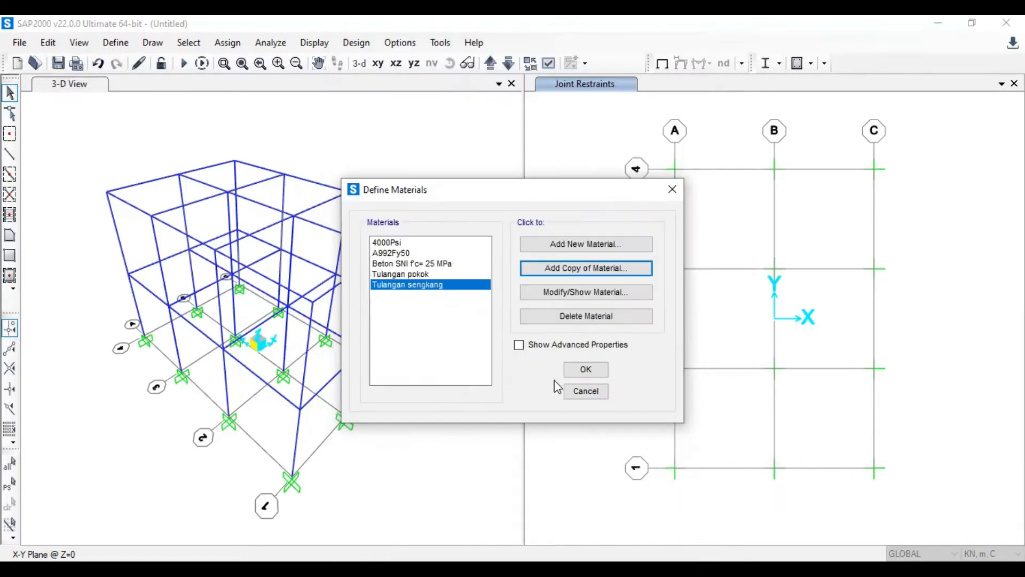
left_click(585, 369)
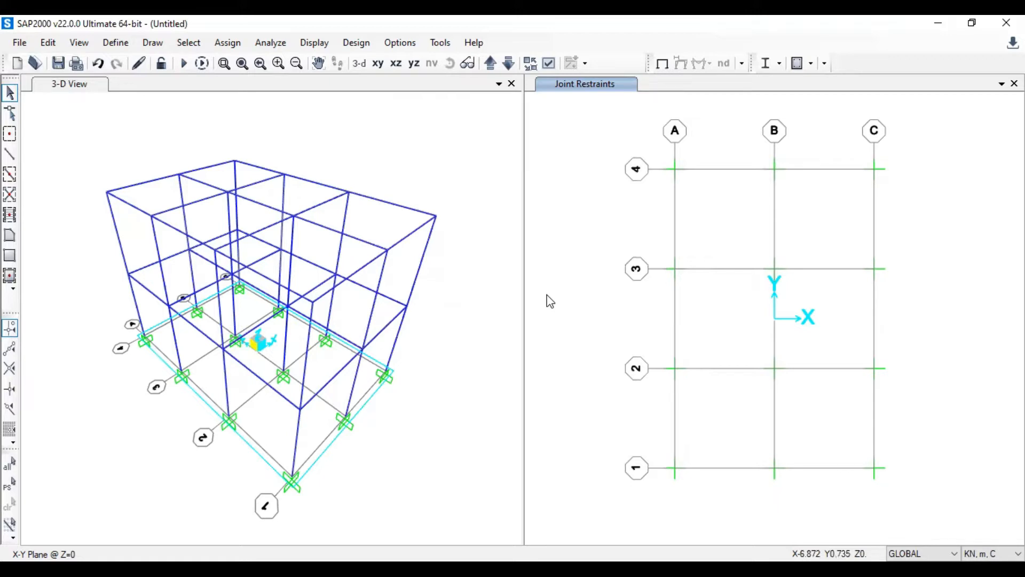
- Add a rectangular concrete frame section named "Balok bentang 3m"
left_click(132, 44)
left_click(132, 44)
left_click(116, 44)
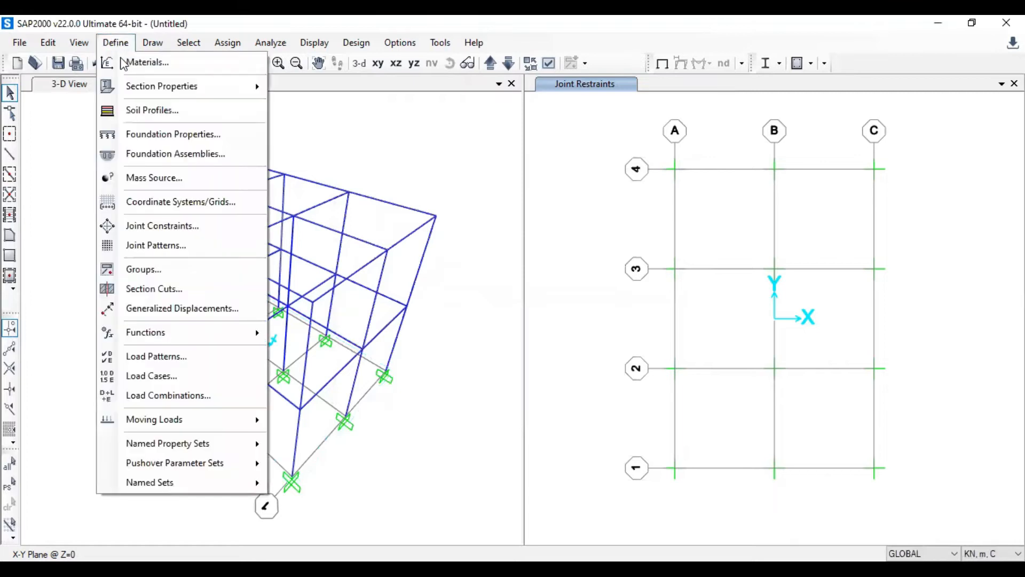
mouse_move(155, 91)
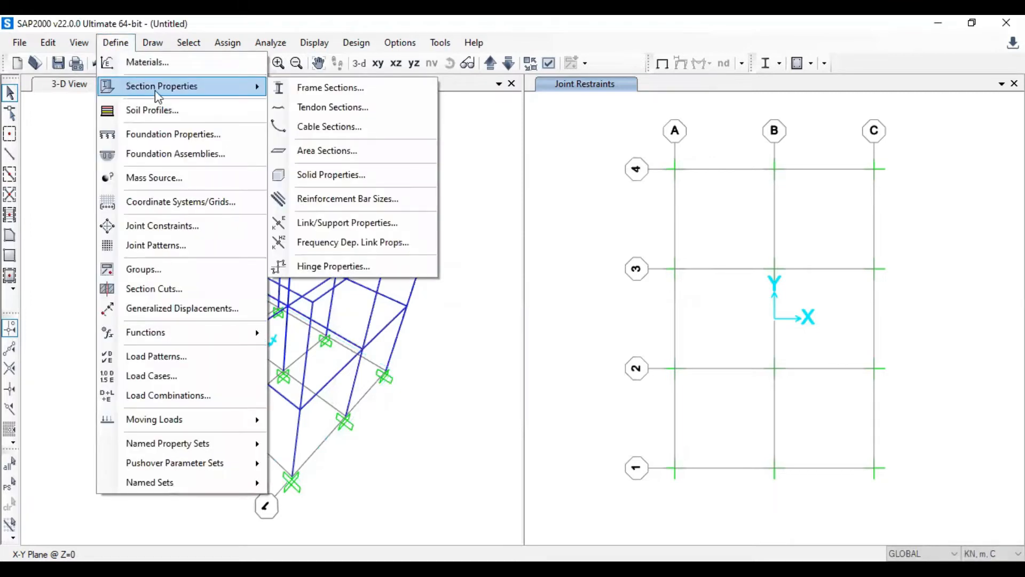
left_click(315, 91)
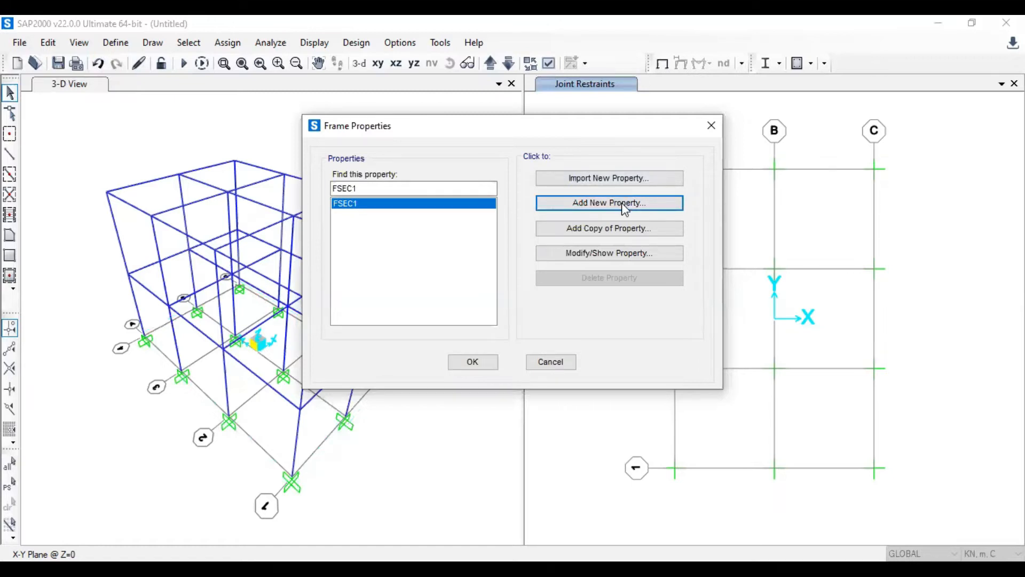
left_click(622, 204)
left_click(581, 148)
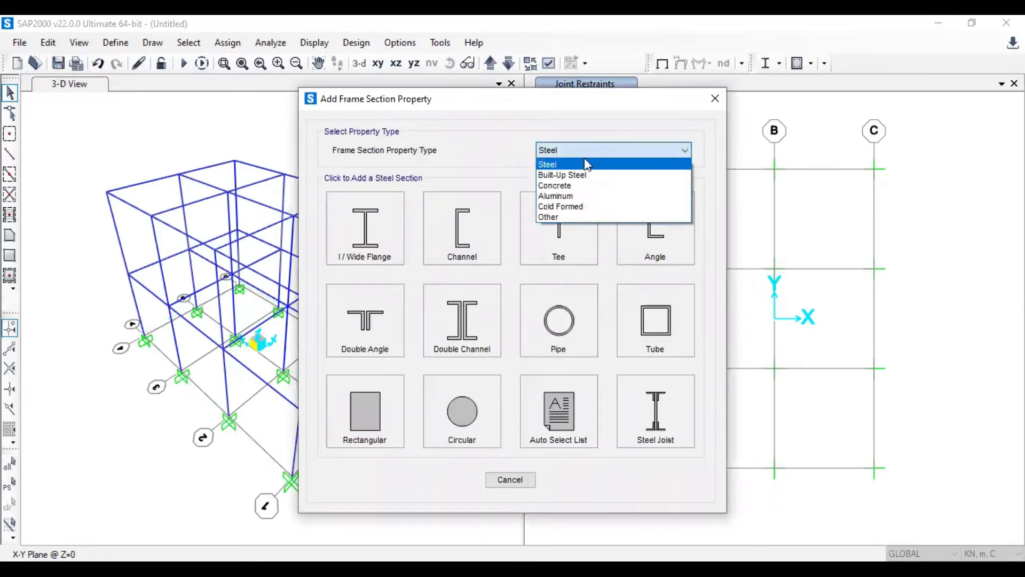
left_click(591, 189)
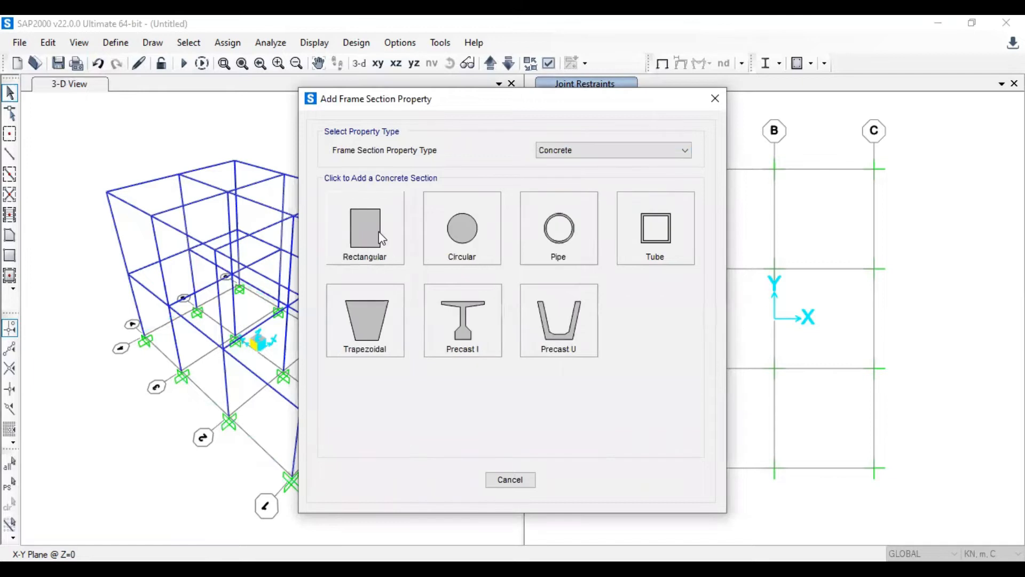
left_click(381, 238)
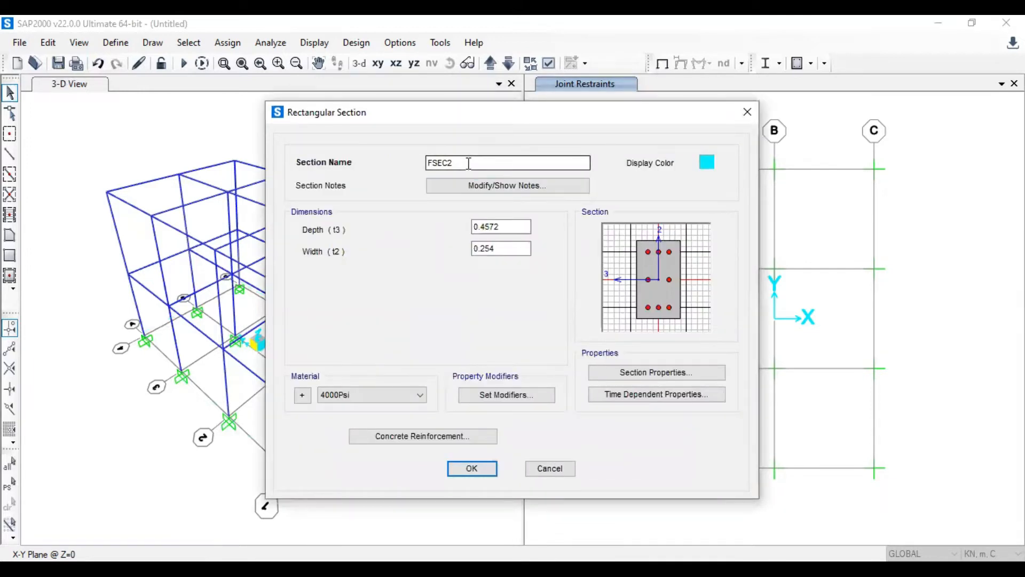
double_click(468, 163)
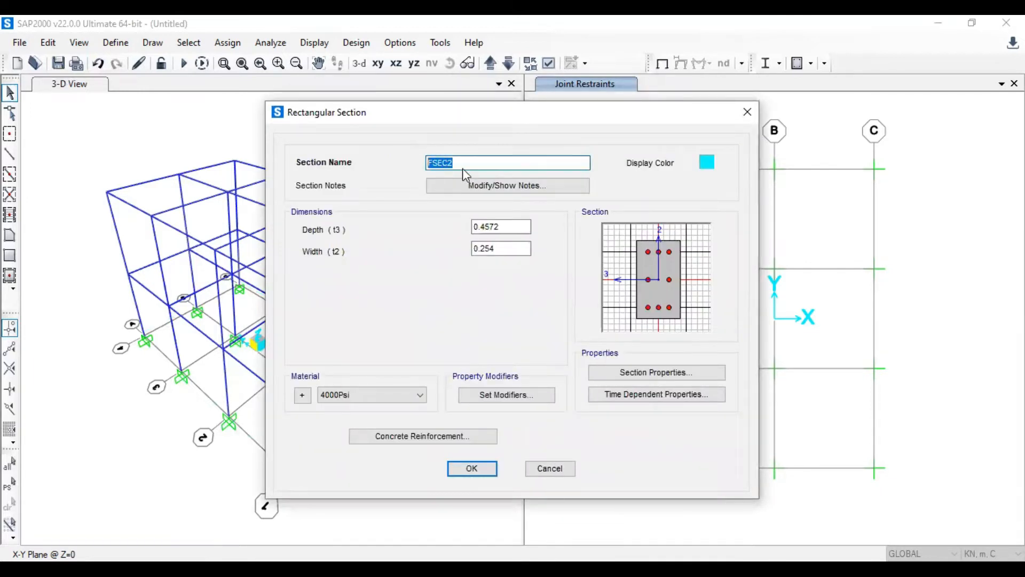
key("BackSpace")
type("Balok bentang 3m")
- Set the beam section's depth to 3/12 m and width to 0.15 m, and assign the material "Beton SNI f'c= 25 MPa"
left_click_drag(518, 228, 462, 224)
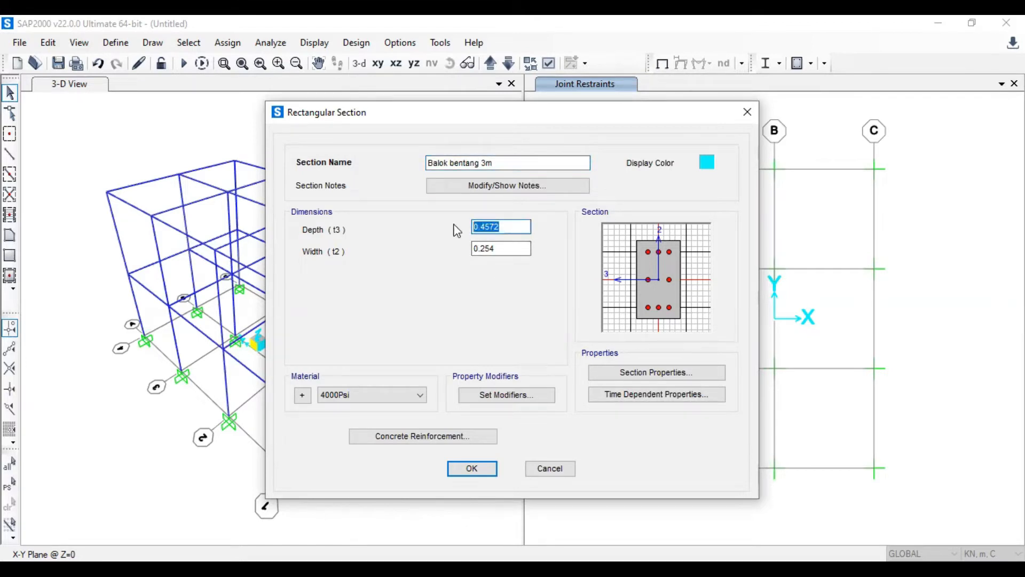
type("3/12")
key("Return")
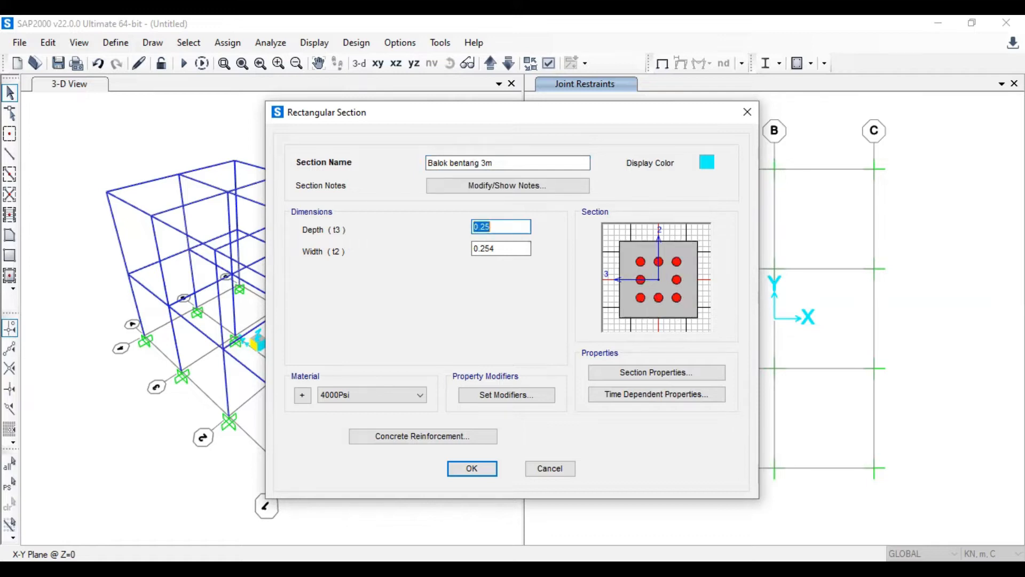
left_click_drag(511, 249, 473, 240)
type("1.5/12")
key("Return")
left_click(516, 248)
key("BackSpace")
key("BackSpace")
type("5")
left_click(421, 396)
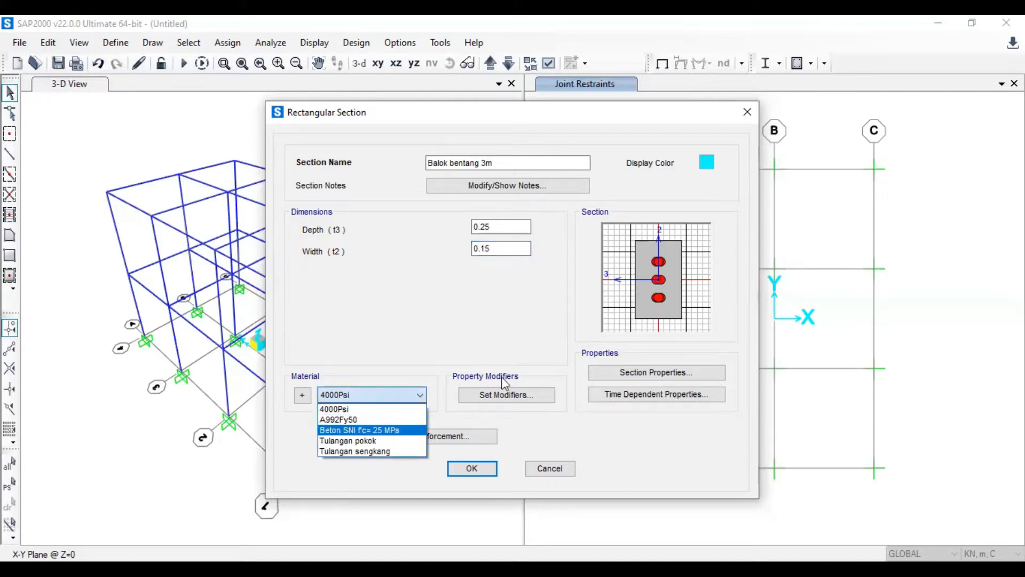
left_click(395, 430)
- Assign "Tulangan sengkang" as the material of the beam section's confinement bars
left_click(453, 435)
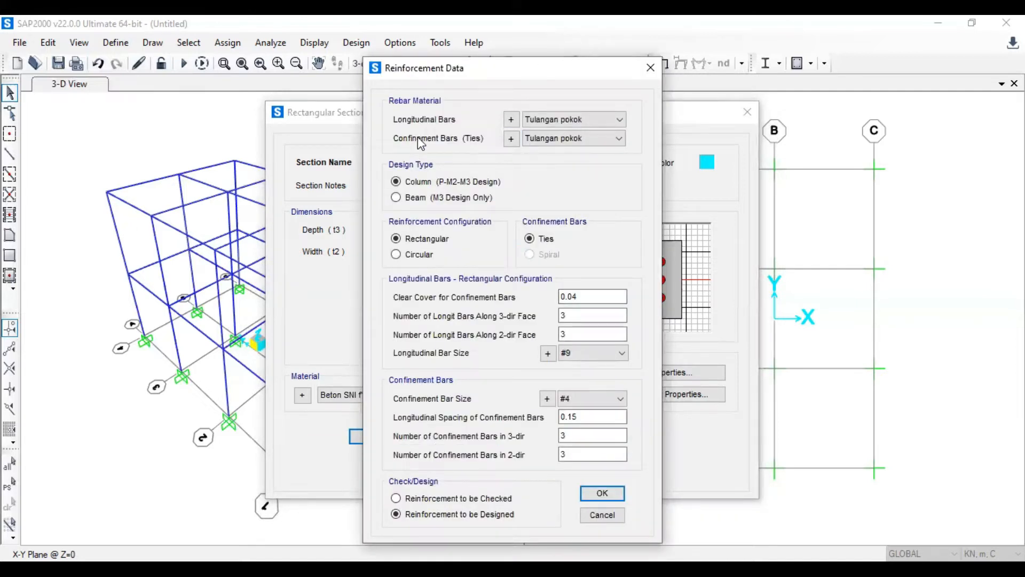
left_click(585, 139)
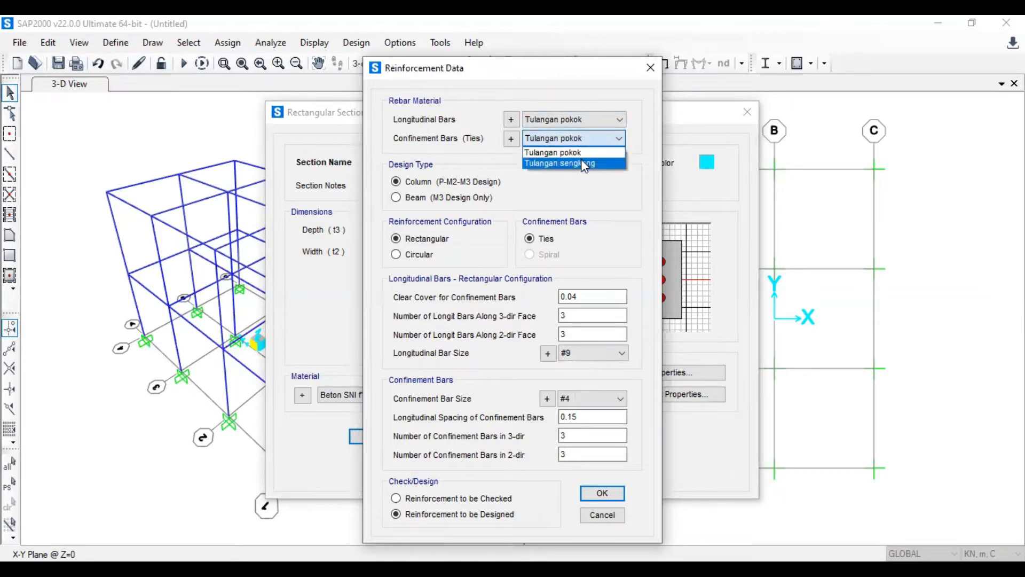
left_click(582, 161)
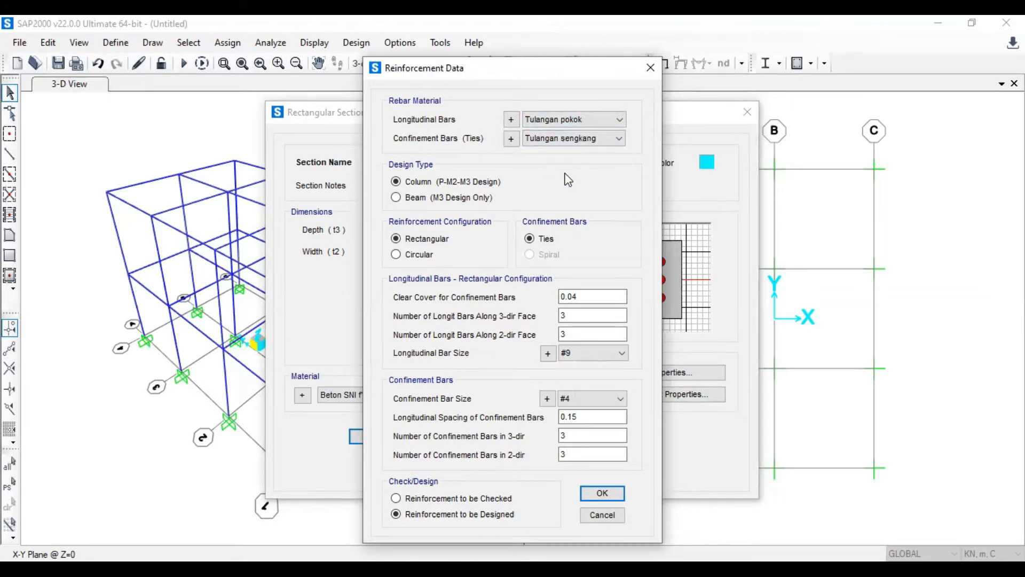
- Set the reinforcement design type to Beam with 0.04 m concrete cover to the rebar center at top and bottom
left_click(396, 197)
left_click(594, 240)
key("BackSpace")
type("4")
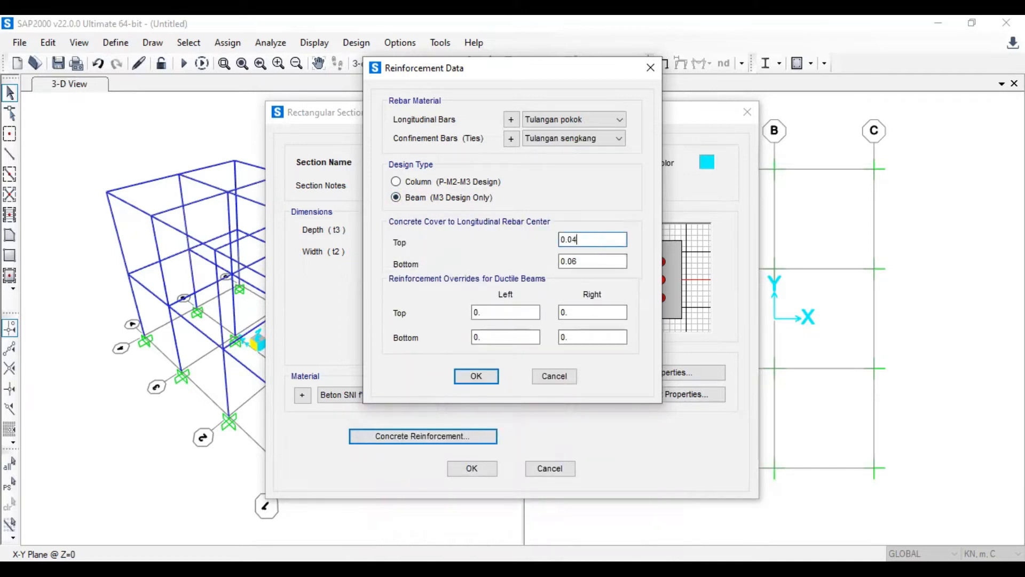
left_click(613, 262)
key("BackSpace")
type("4")
left_click(477, 377)
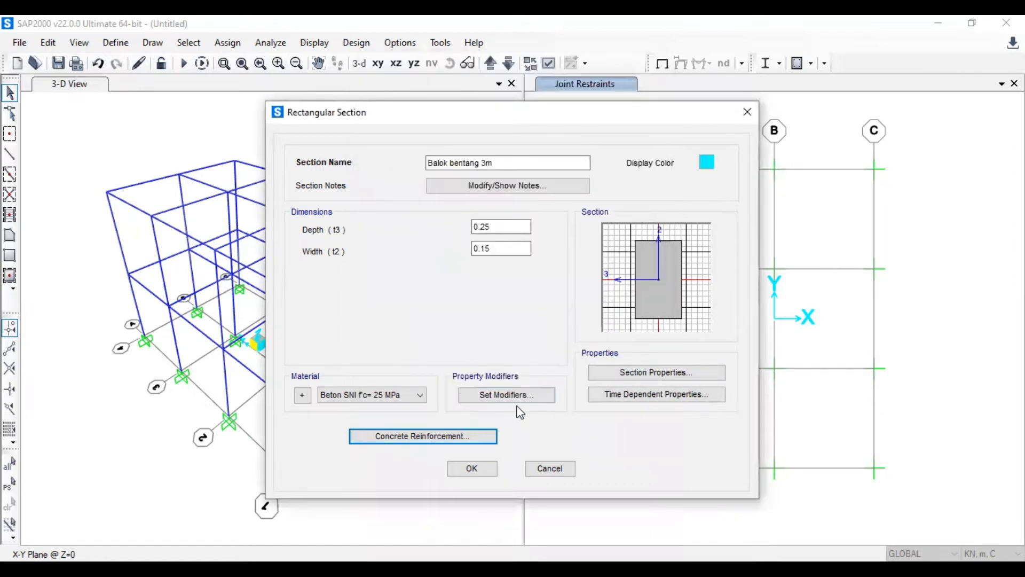
- Set the beam's stiffness modifiers for moment of inertia about the 2 and 3 axes to 0.35, and save the section
left_click(513, 395)
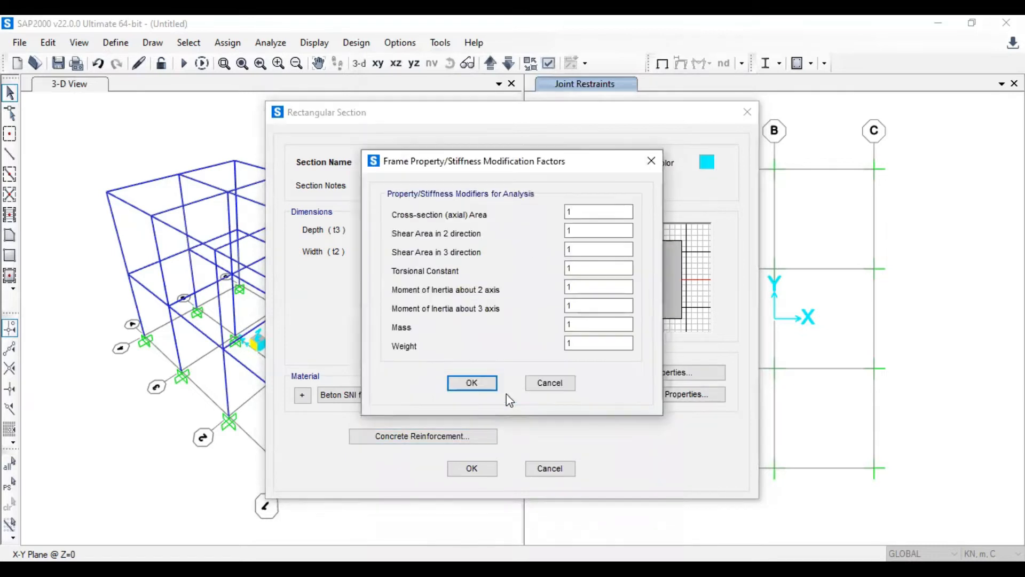
double_click(584, 286)
left_click_drag(564, 161, 573, 187)
key("BackSpace")
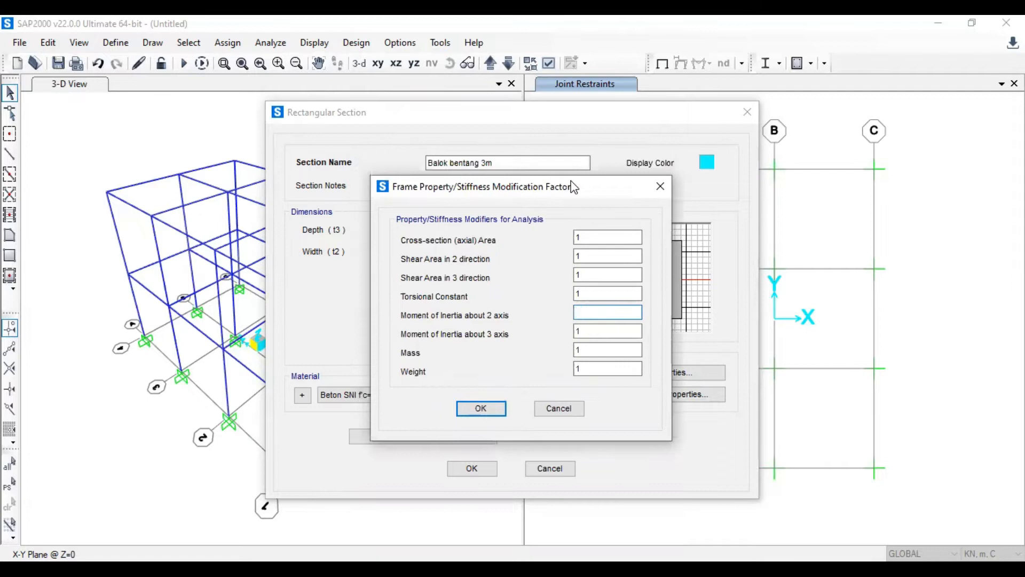
type("0.35")
key("Tab")
type("0")
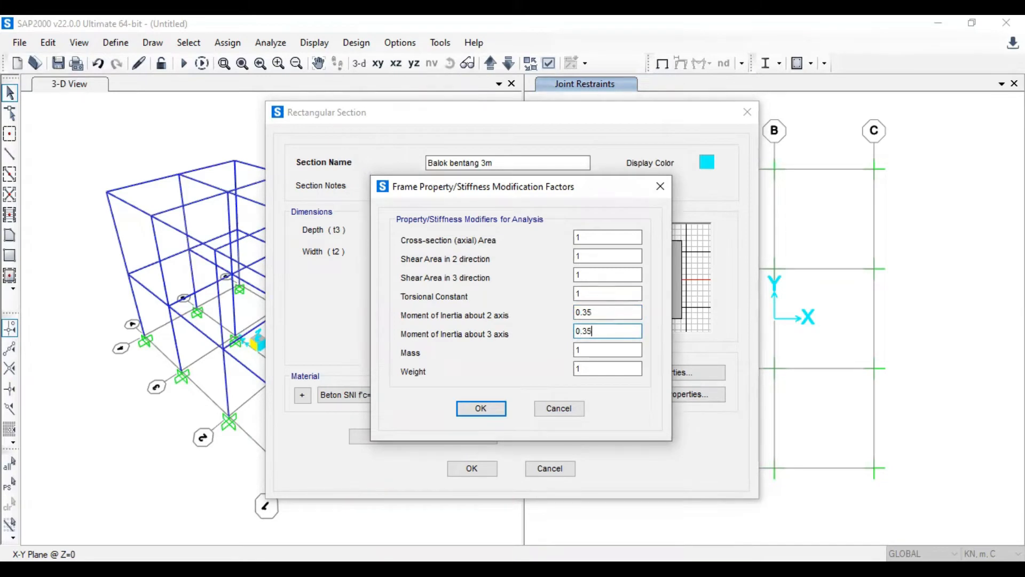
left_click(482, 409)
left_click(471, 472)
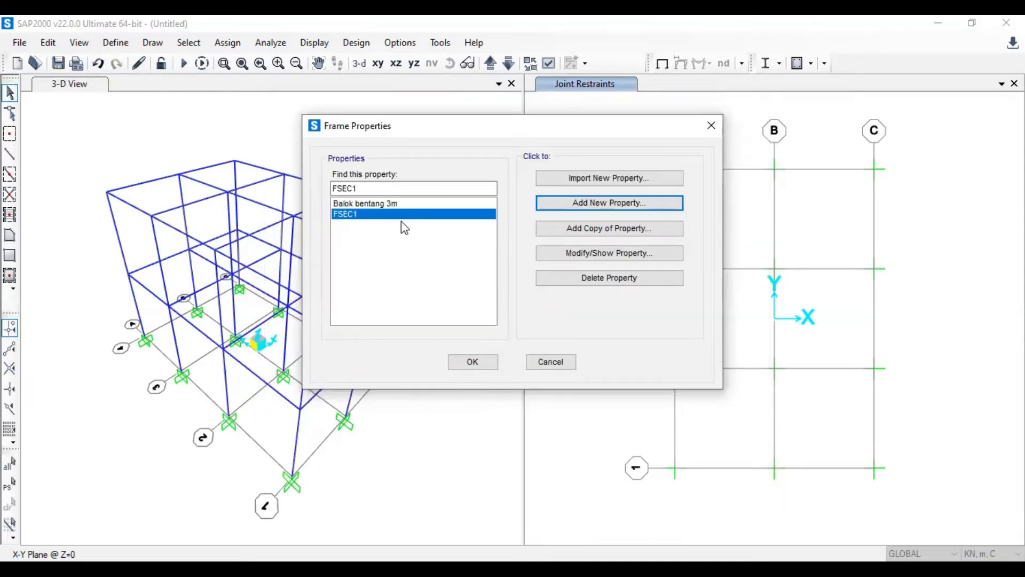
- Add another rectangular concrete frame section named "kolom"
left_click(598, 208)
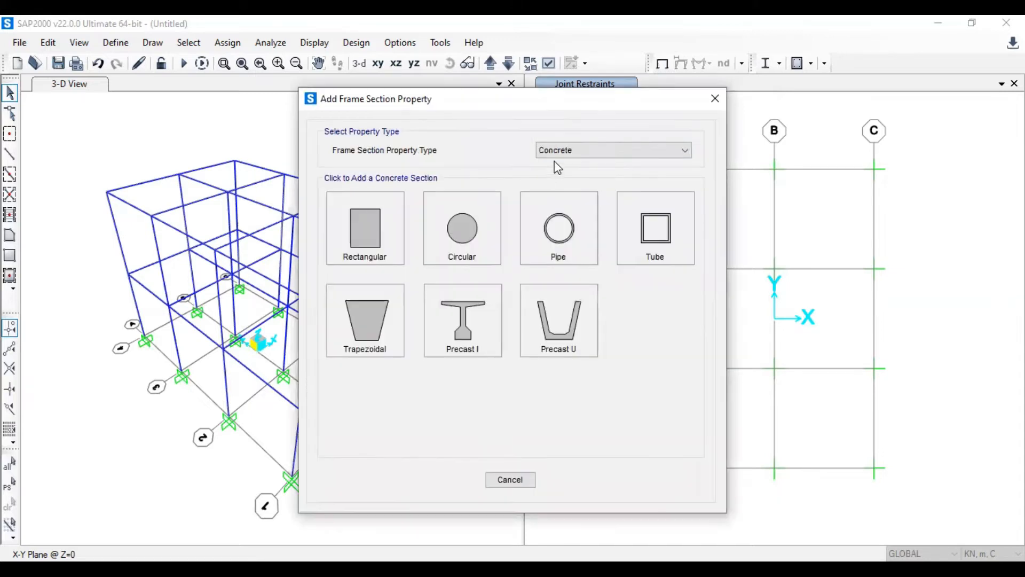
left_click(355, 230)
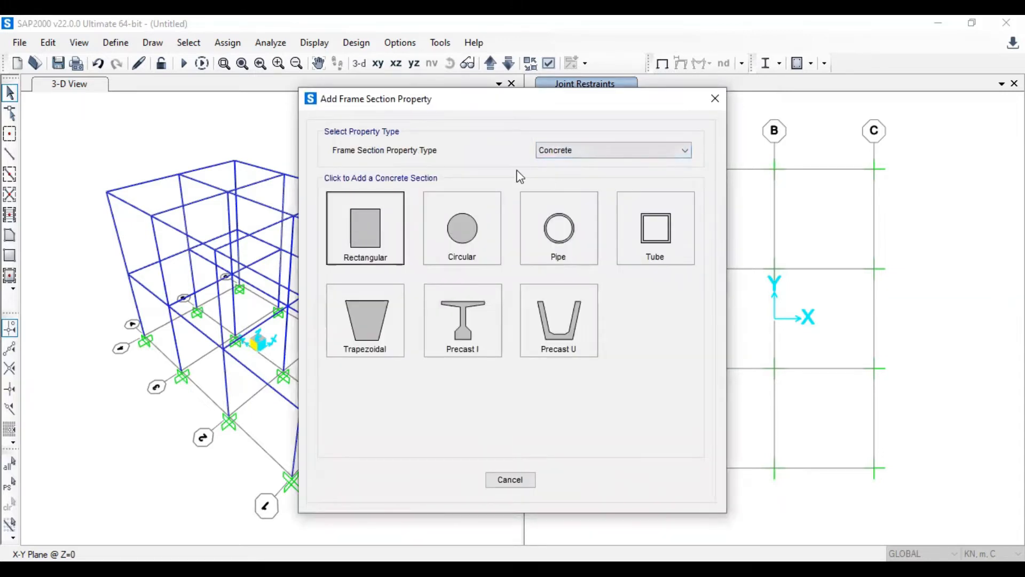
type("kolom")
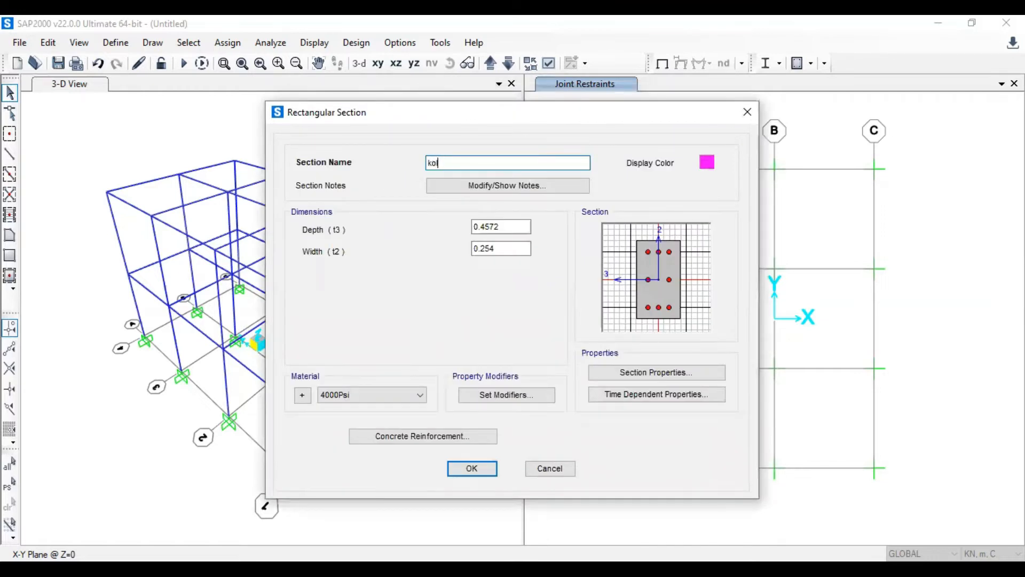
- Set the column section's depth and width to 0.35 m, and assign the material "Beton SNI f'c= 25 MPa"
left_click(513, 225)
key("BackSpace")
key("BackSpace")
key("BackSpace")
key("BackSpace")
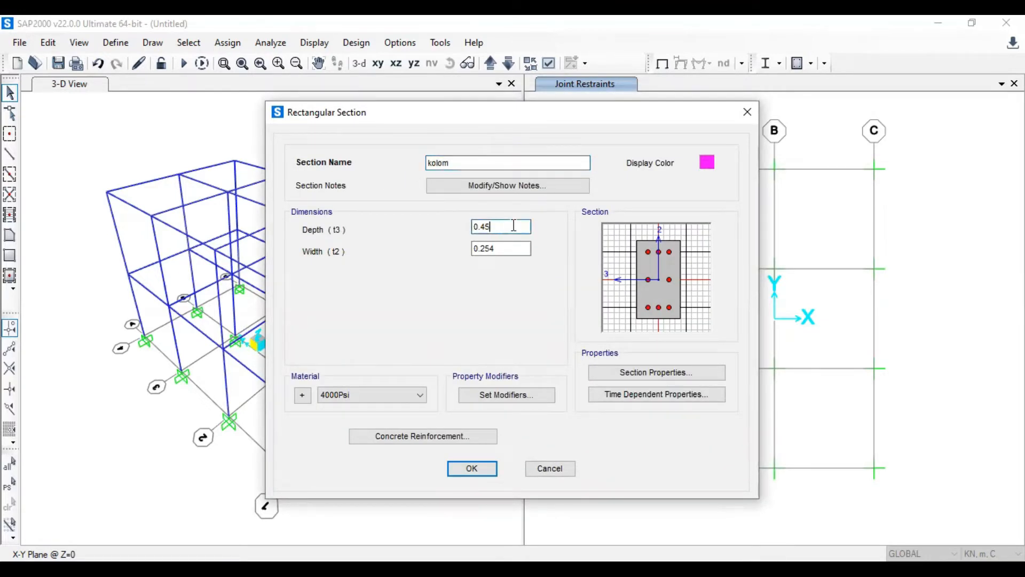
type("35")
left_click(510, 249)
key("BackSpace")
key("BackSpace")
key("BackSpace")
type("35")
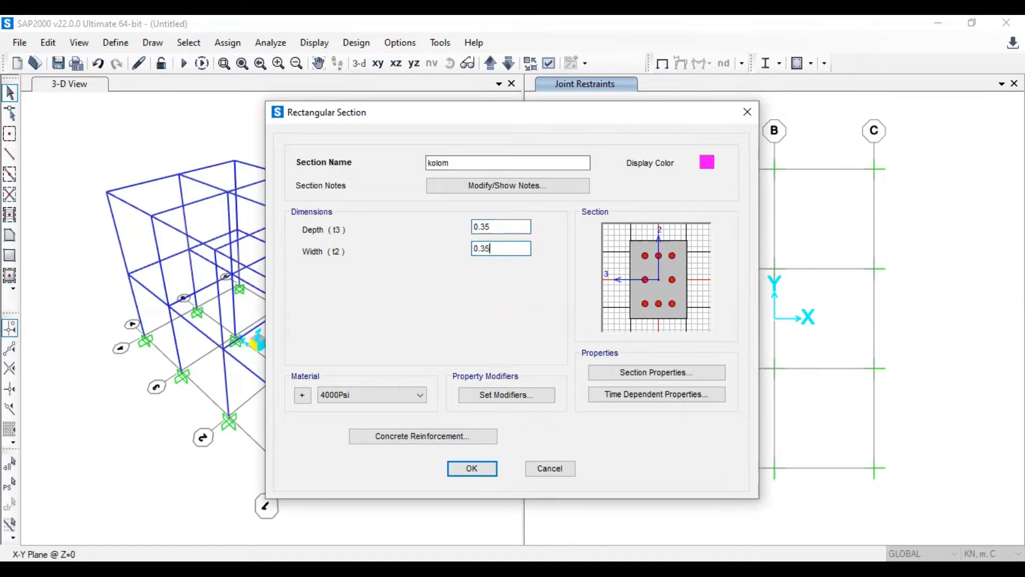
left_click(409, 401)
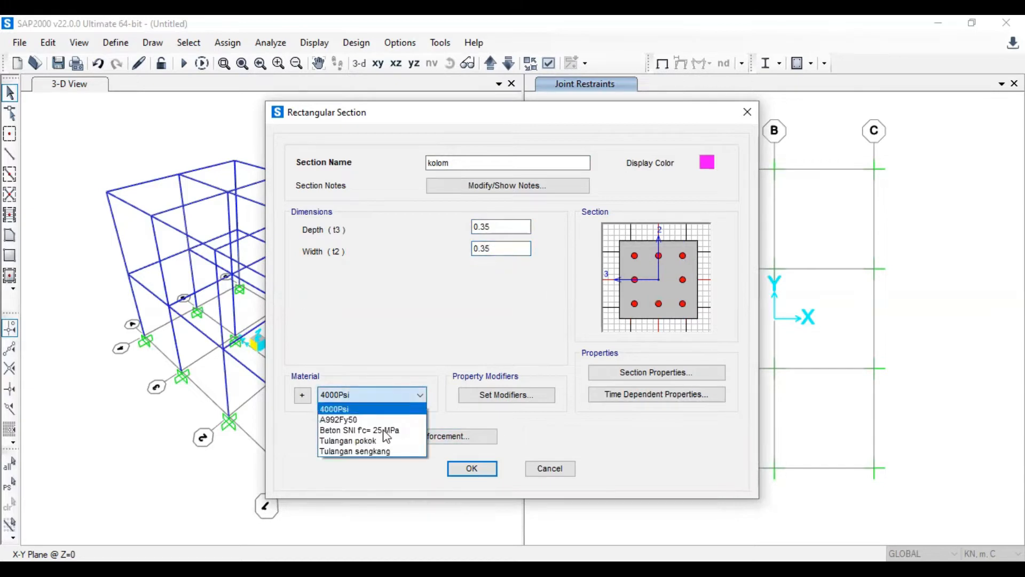
left_click(378, 433)
- In the column section's reinforcement data, set the confinement bar material to "Tulangan sengkang" and the longitudinal bar size to 16d
left_click(433, 441)
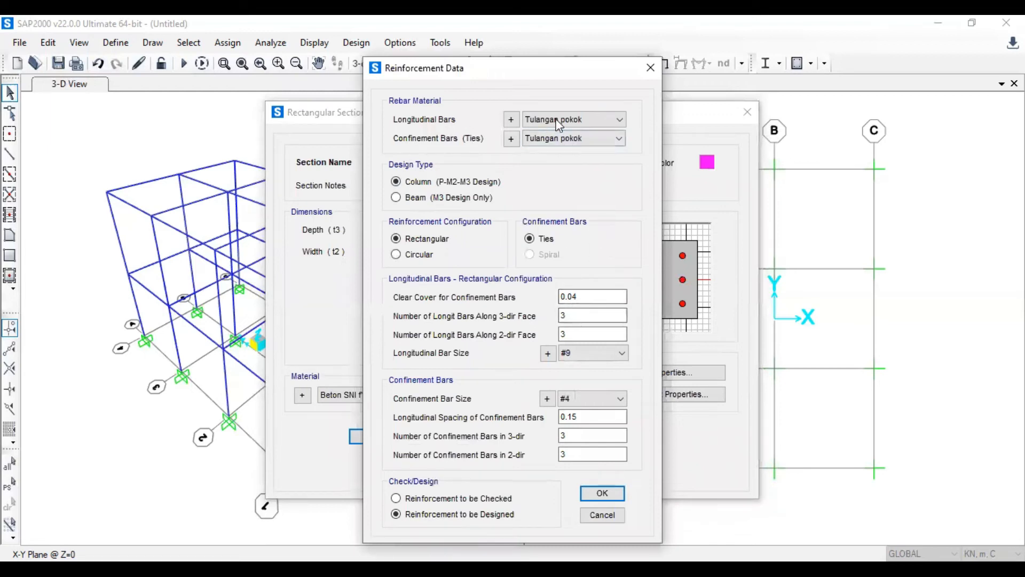
left_click(568, 138)
left_click(577, 163)
left_click(582, 351)
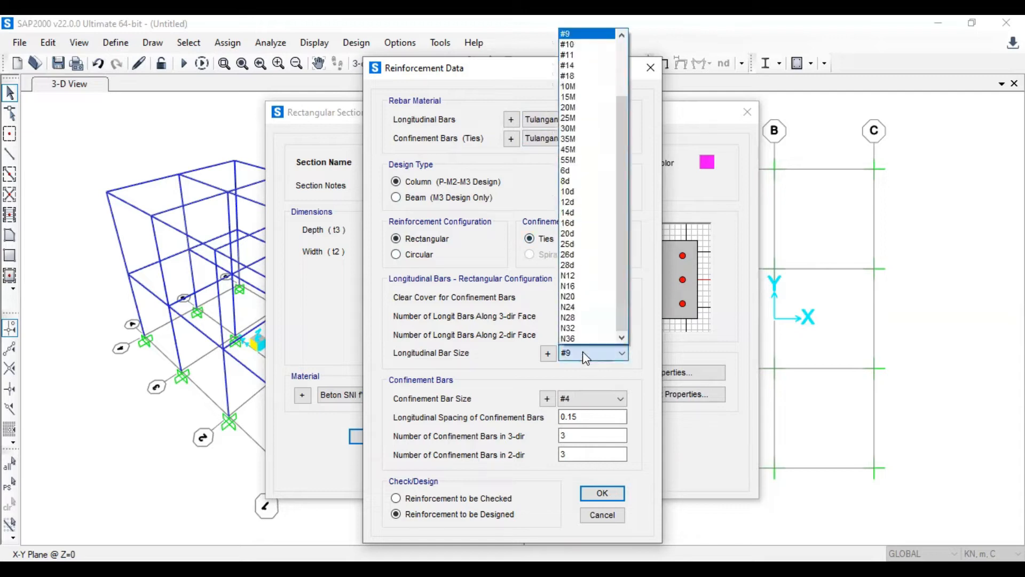
left_click(570, 223)
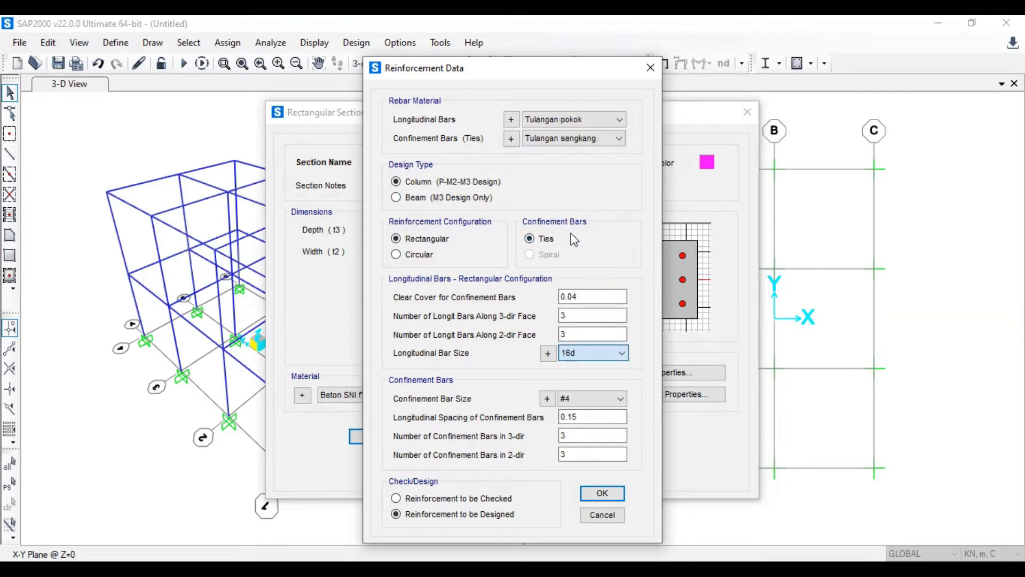
- Set the column's confinement bar size to #8 with 0.3 m longitudinal spacing, and accept the reinforcement data
left_click(615, 402)
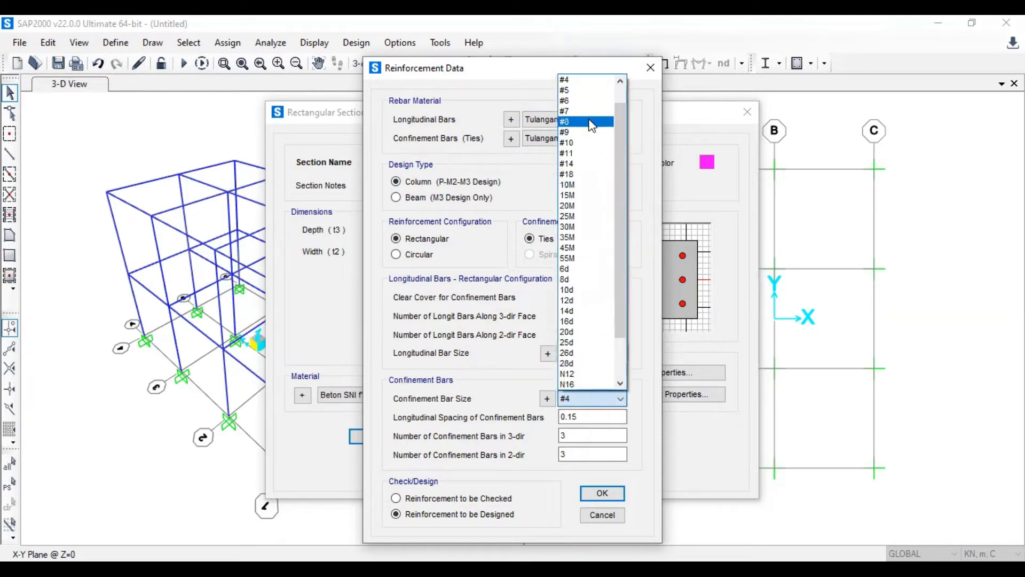
left_click(592, 122)
left_click(598, 416)
key("BackSpace")
key("BackSpace")
type("3")
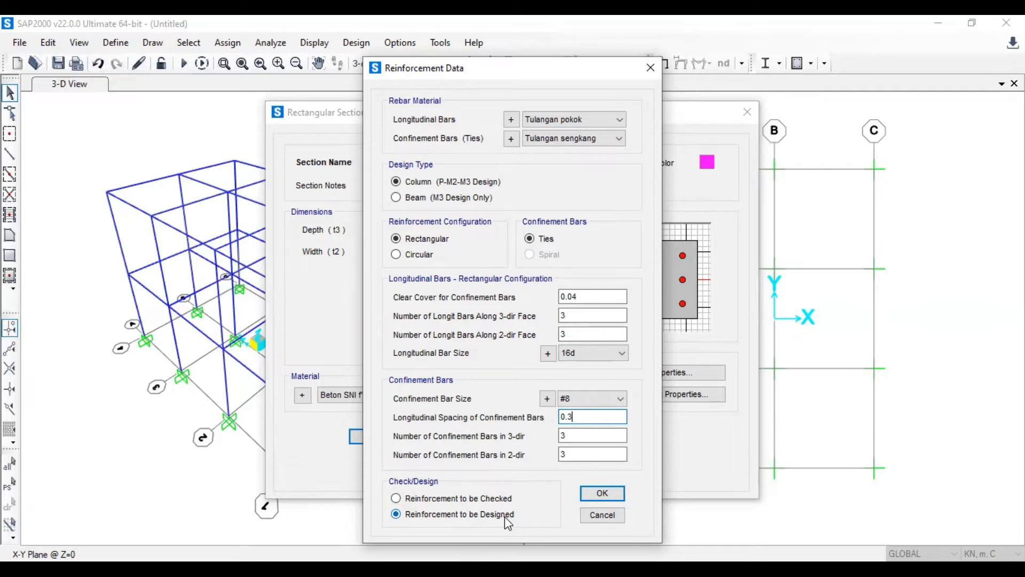
left_click(602, 493)
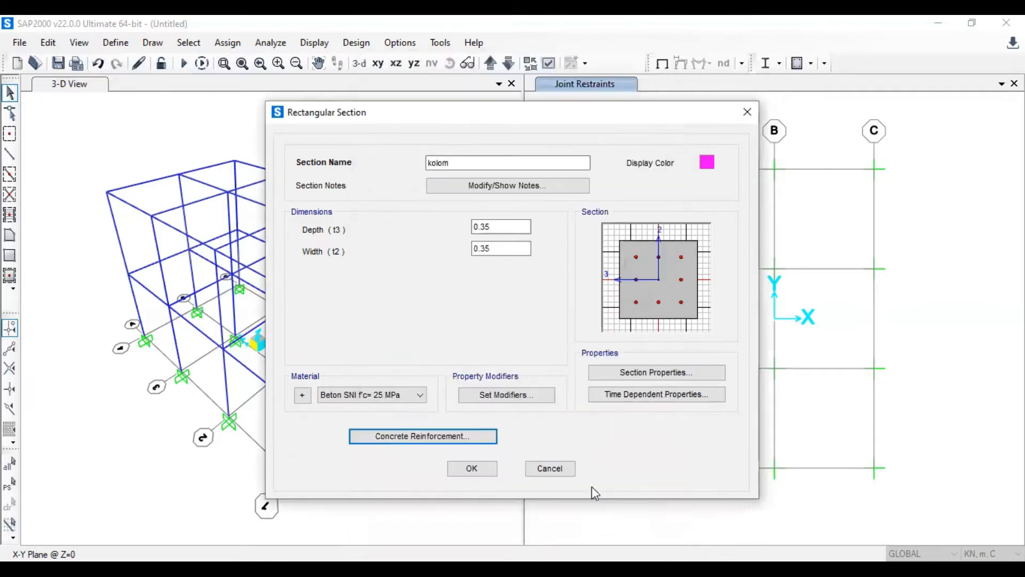
- Set the column's stiffness modifiers for moment of inertia about the 2 and 3 axes to 0.7, and save the section
left_click(512, 395)
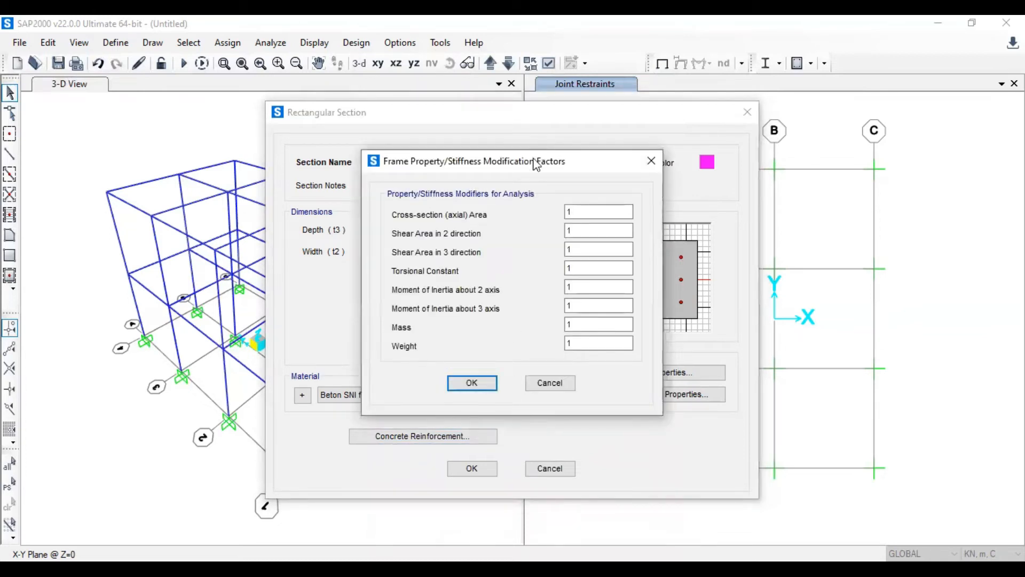
left_click_drag(537, 166, 564, 140)
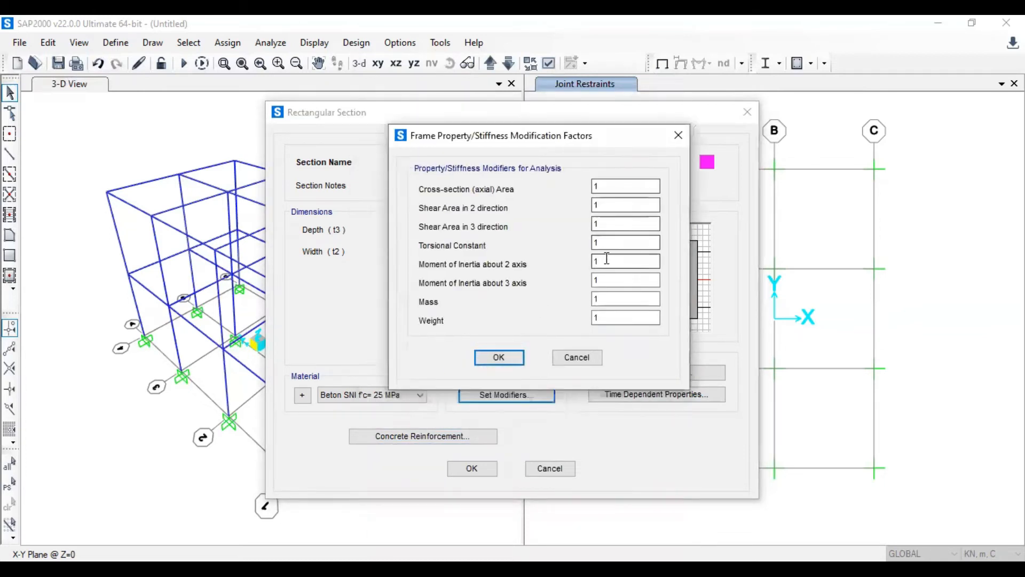
double_click(614, 262)
type("0.7")
left_click_drag(620, 280, 590, 281)
type("0.7")
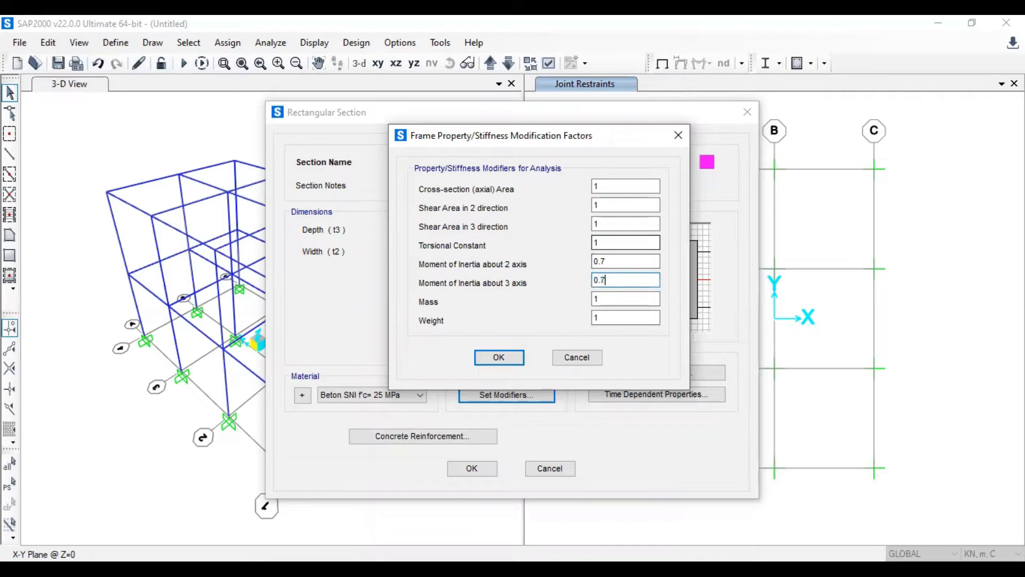
left_click(487, 363)
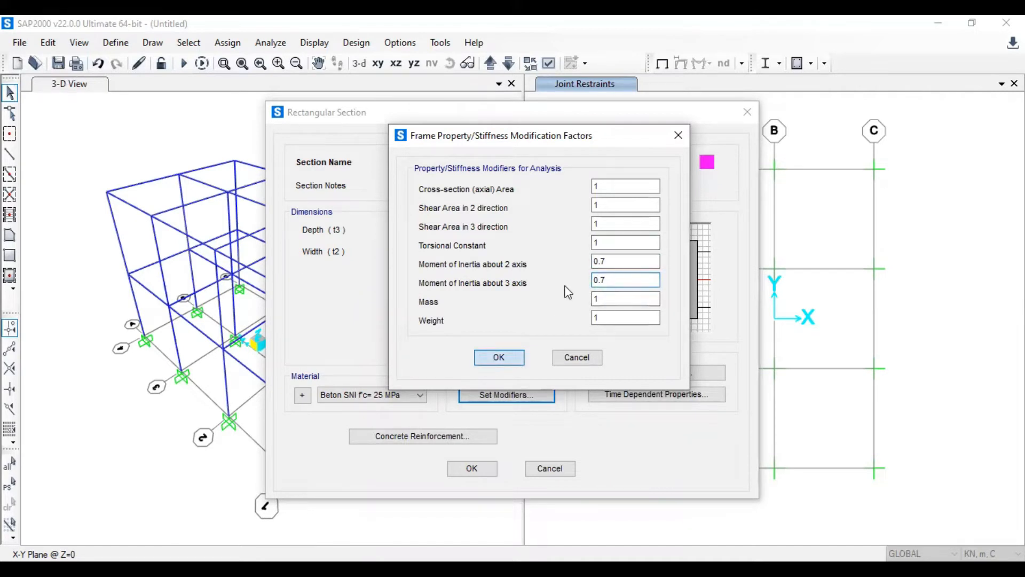
left_click(484, 471)
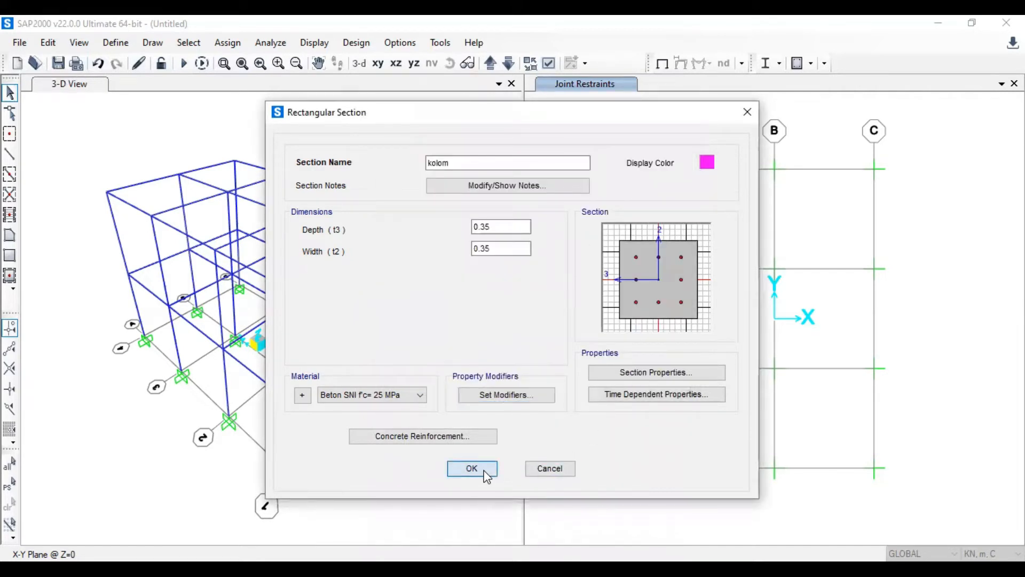
left_click(472, 362)
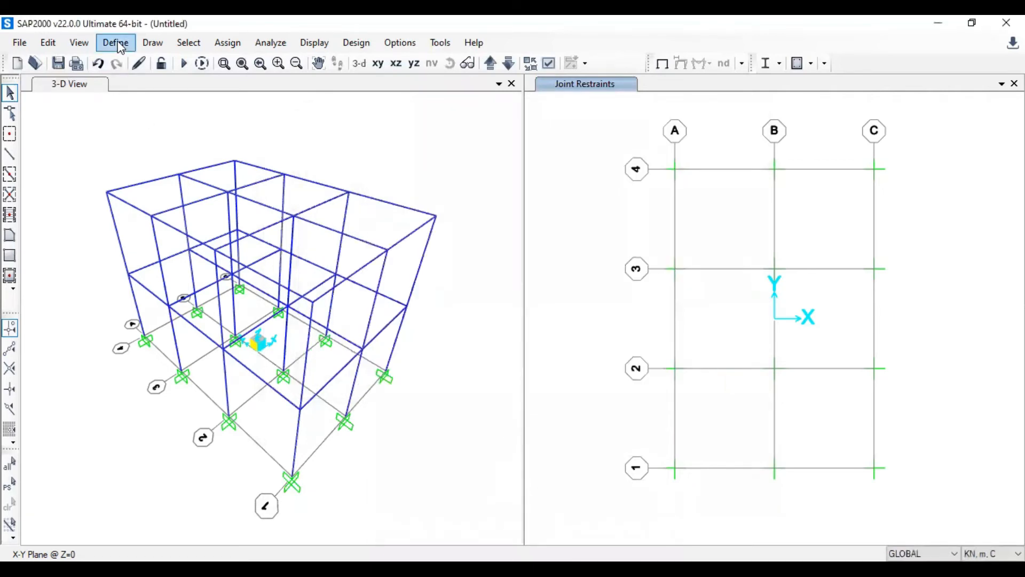
- Add a new shell area section named "Pelat tebal 12 cm"
left_click(116, 43)
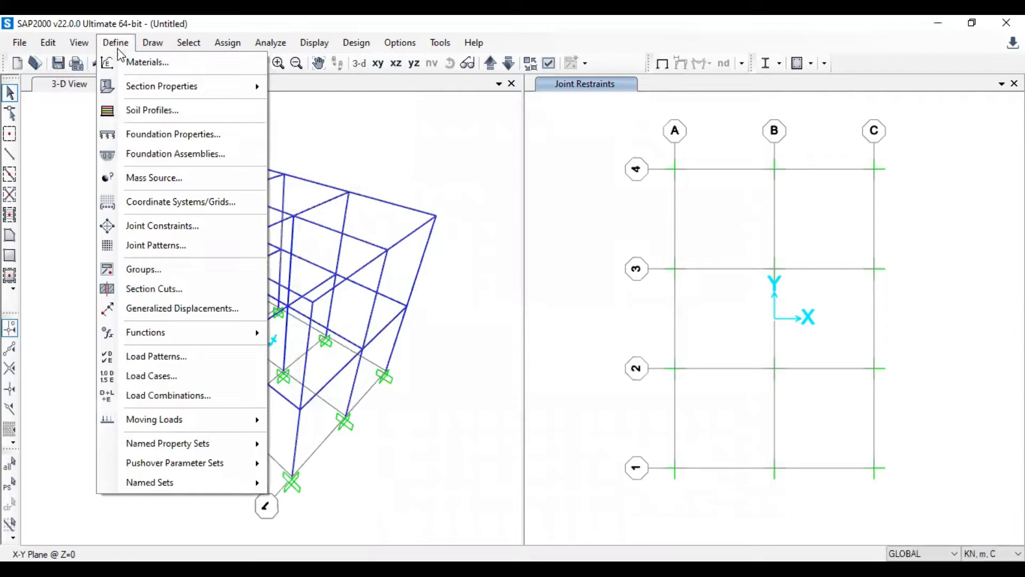
mouse_move(219, 82)
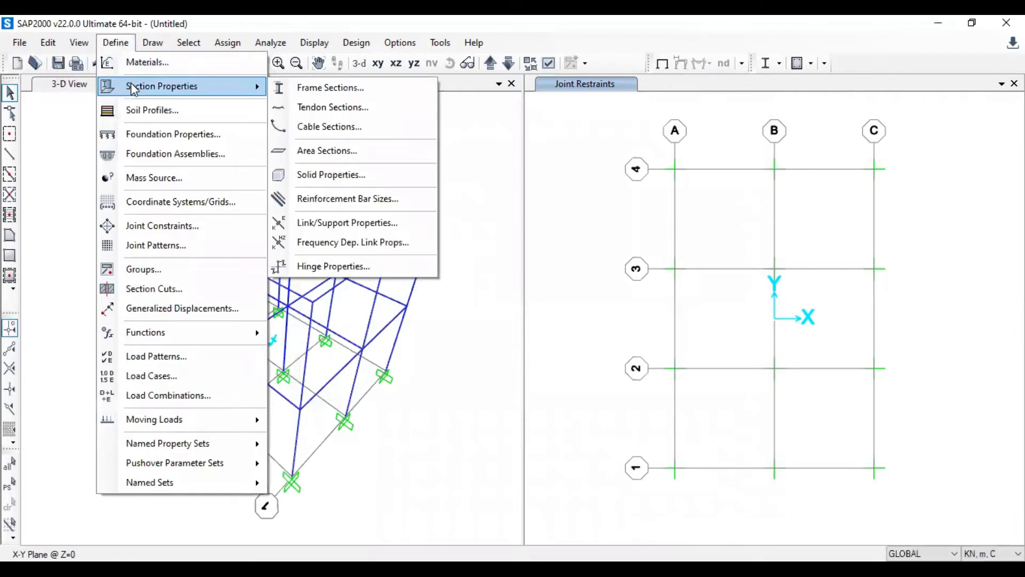
left_click(327, 151)
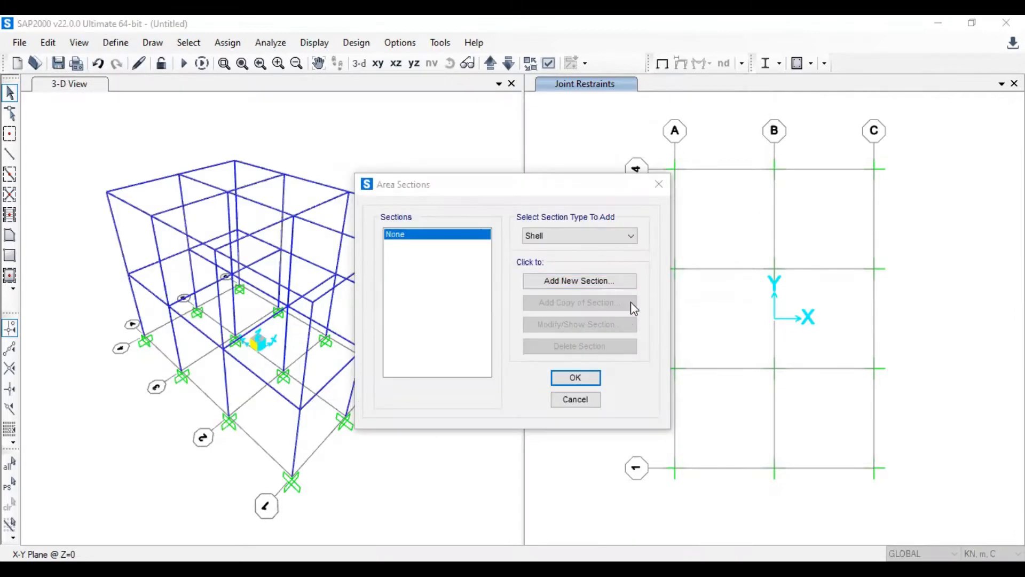
left_click(613, 282)
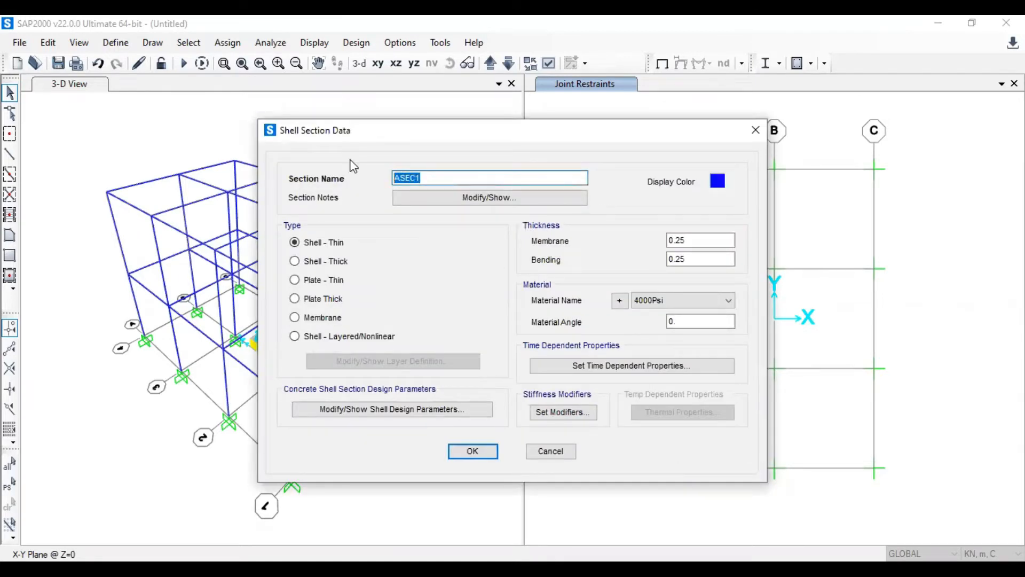
key("BackSpace")
type("pE")
key("BackSpace")
key("BackSpace")
type("Pelat tebal 12 cm")
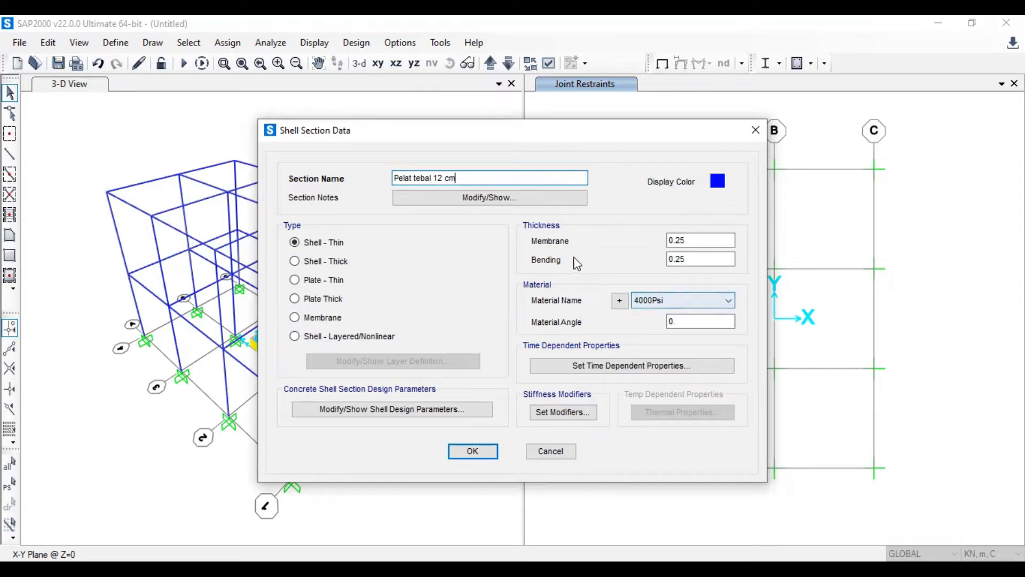
- Set the slab section's membrane and bending thickness to 0.12 m, and assign the material "Beton SNI f'c= 25 MPa"
left_click(697, 240)
key("BackSpace")
key("BackSpace")
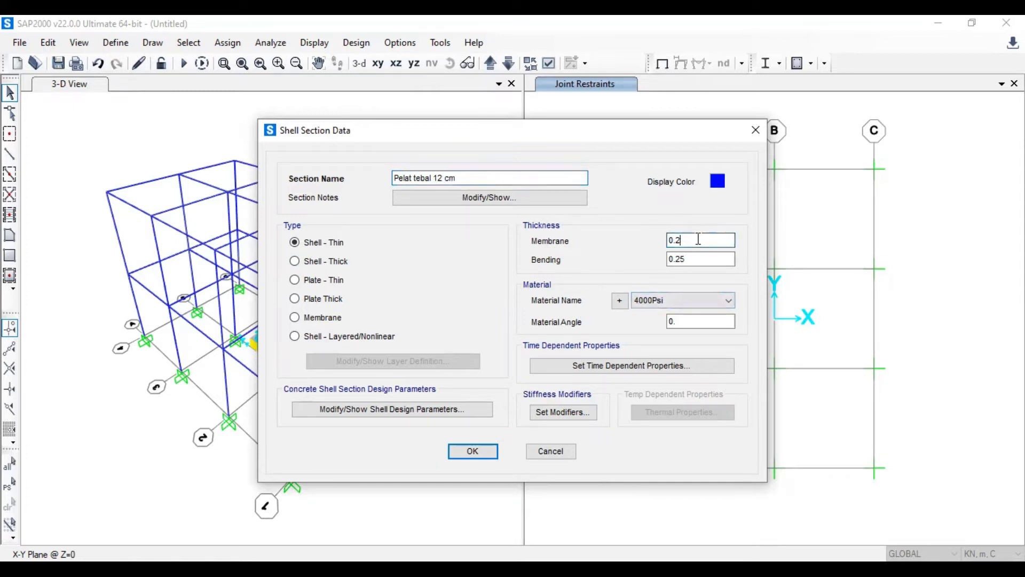
type("12")
left_click(696, 257)
key("BackSpace")
key("BackSpace")
type("1")
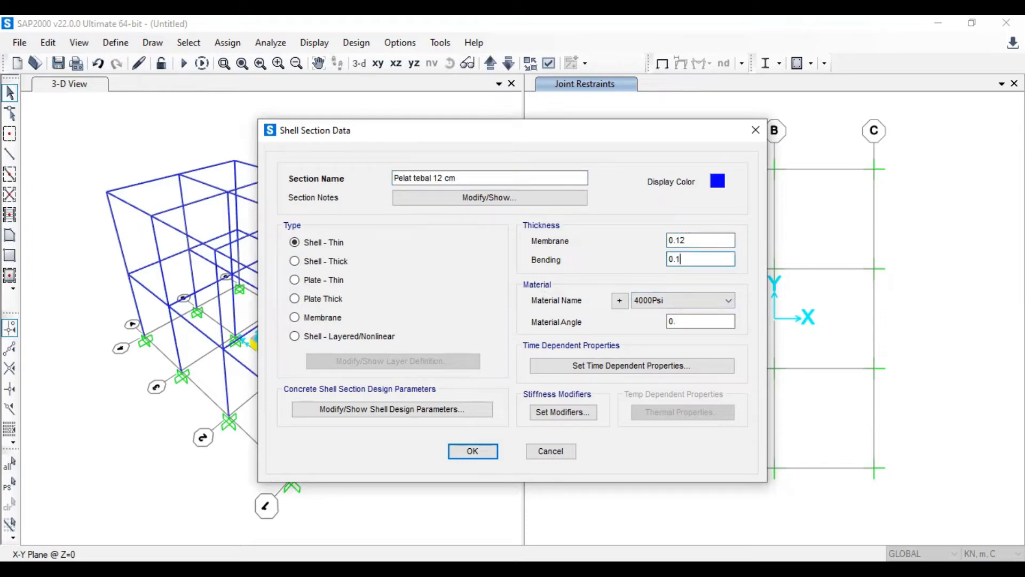
left_click(678, 296)
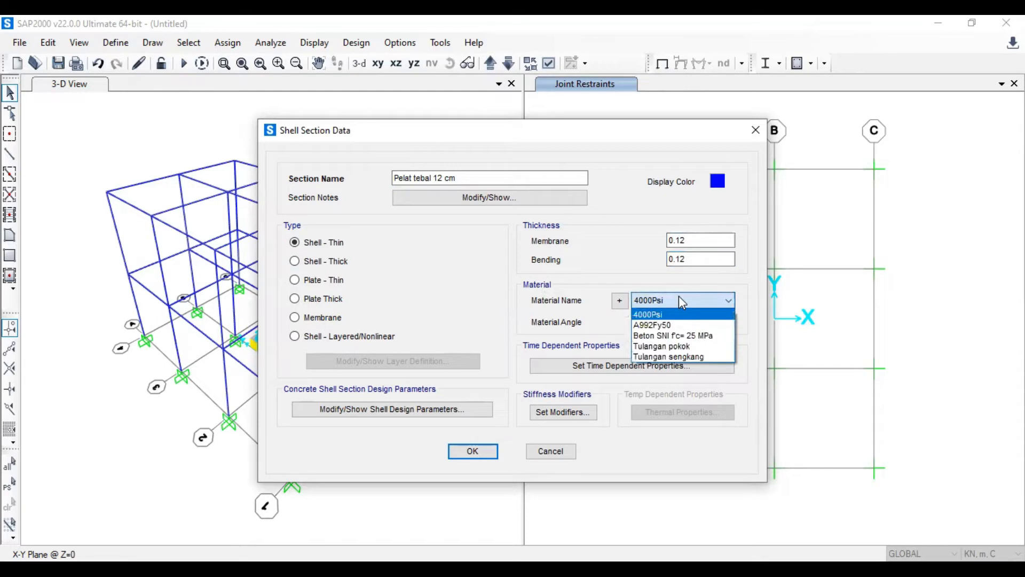
left_click(688, 329)
- Set the slab's stiffness modifiers f11, f22, f12, m11 and m12 to 0.25 and m22 to 0.12, and save the section
left_click(565, 413)
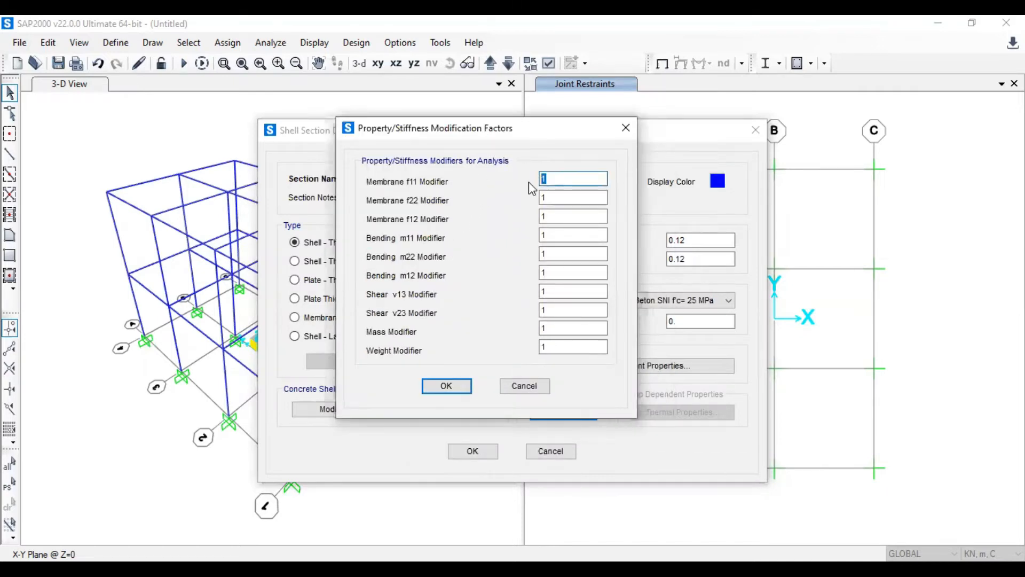
key("BackSpace")
type("0.25")
key("Tab")
type("0.25")
key("Tab")
type("0.25")
key("Tab")
type("0.25")
key("Tab")
type("0.12")
left_click(555, 273)
key("BackSpace")
type("0.25")
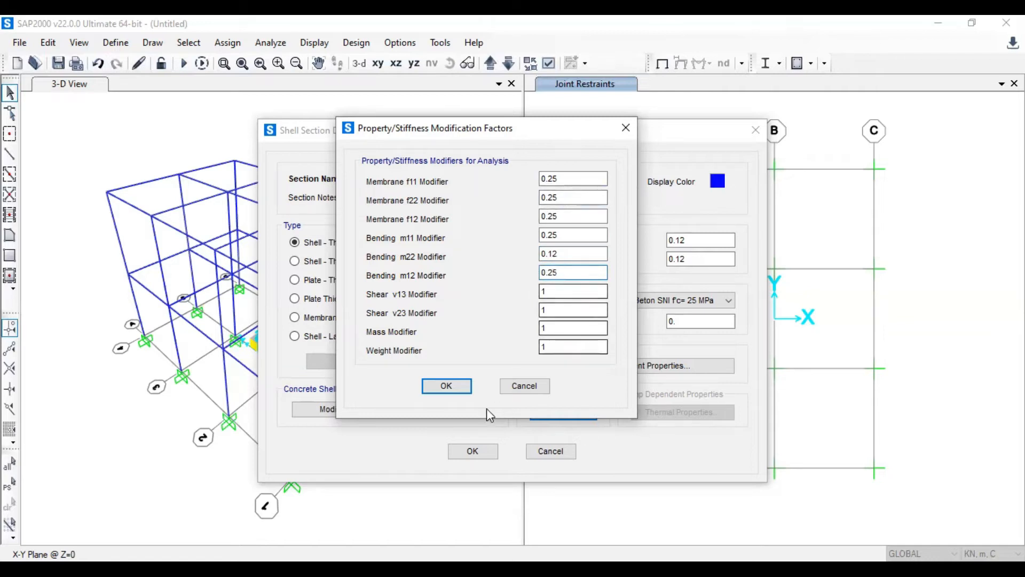
left_click(459, 388)
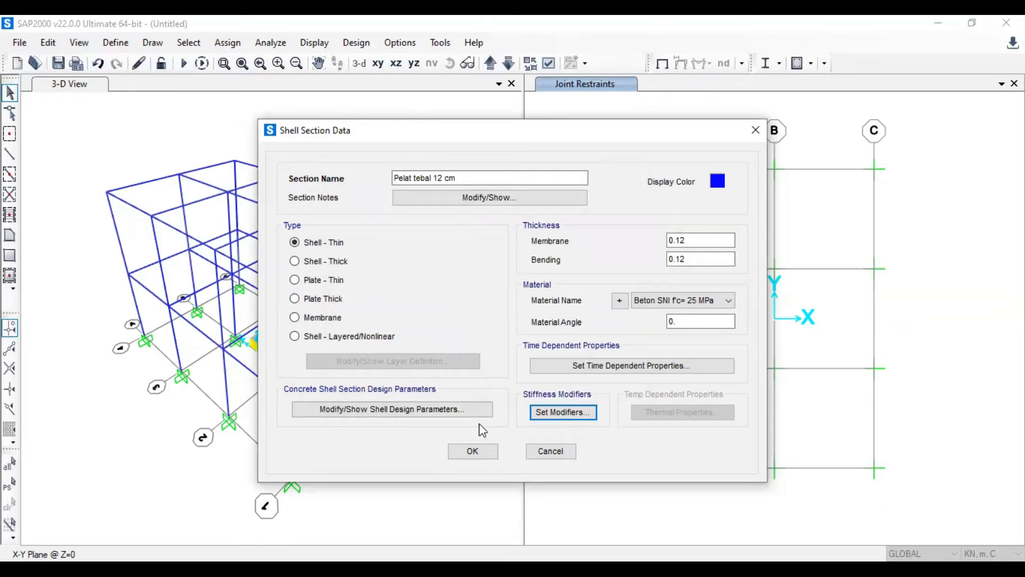
left_click(490, 458)
left_click(577, 378)
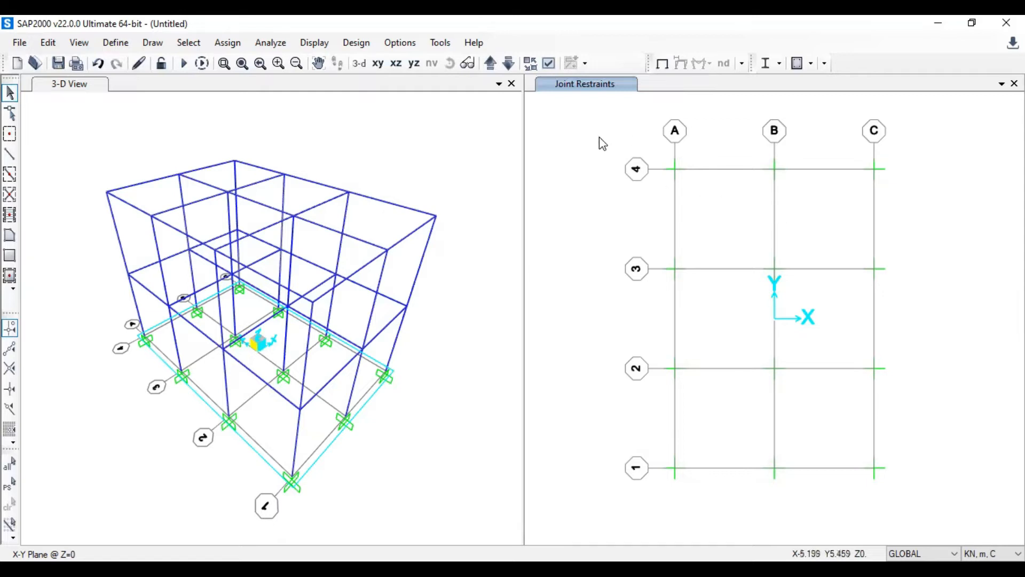
- Select all frame lines parallel to the global X and Y axes
left_click(202, 52)
mouse_move(210, 66)
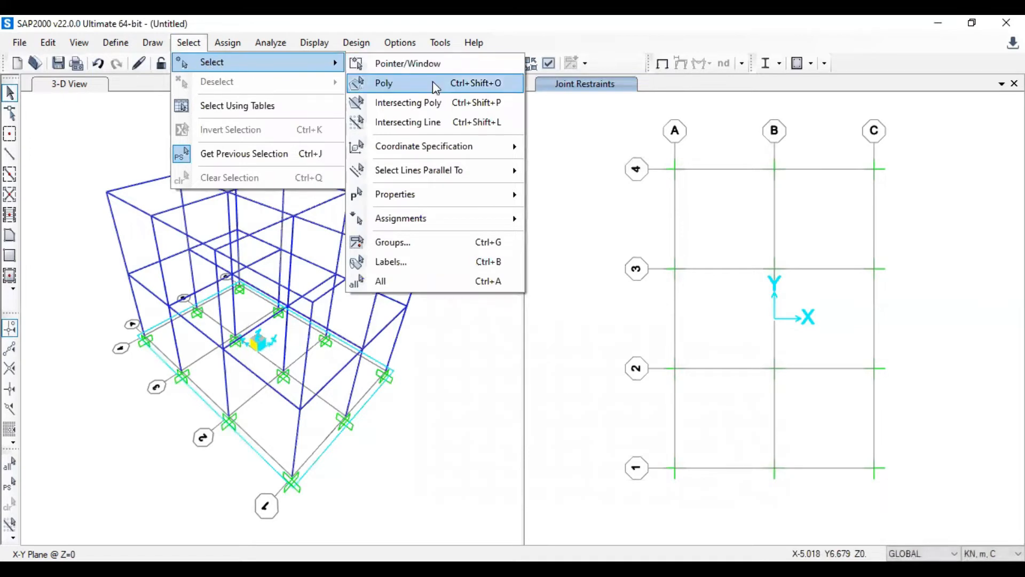
mouse_move(469, 172)
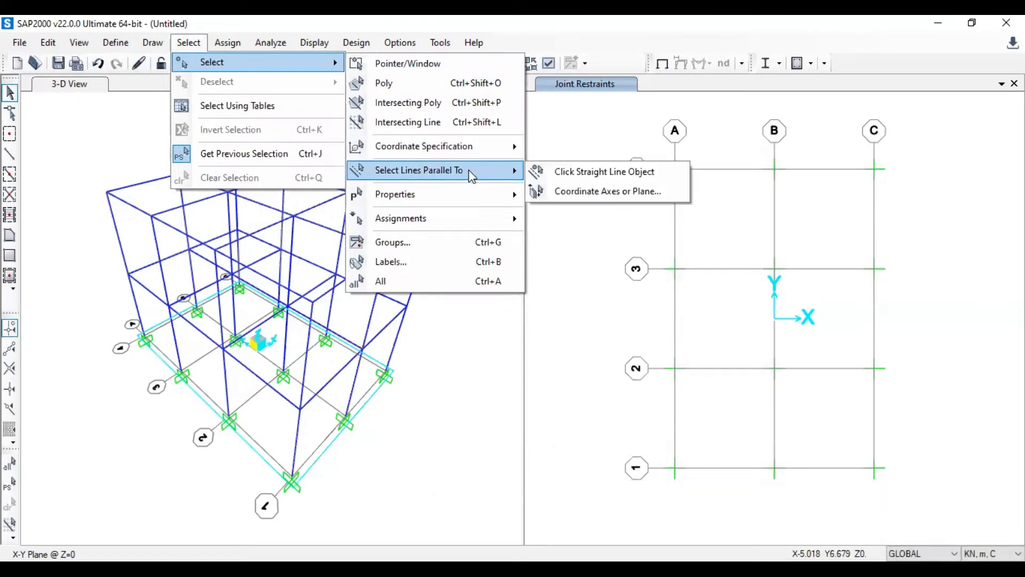
left_click(575, 191)
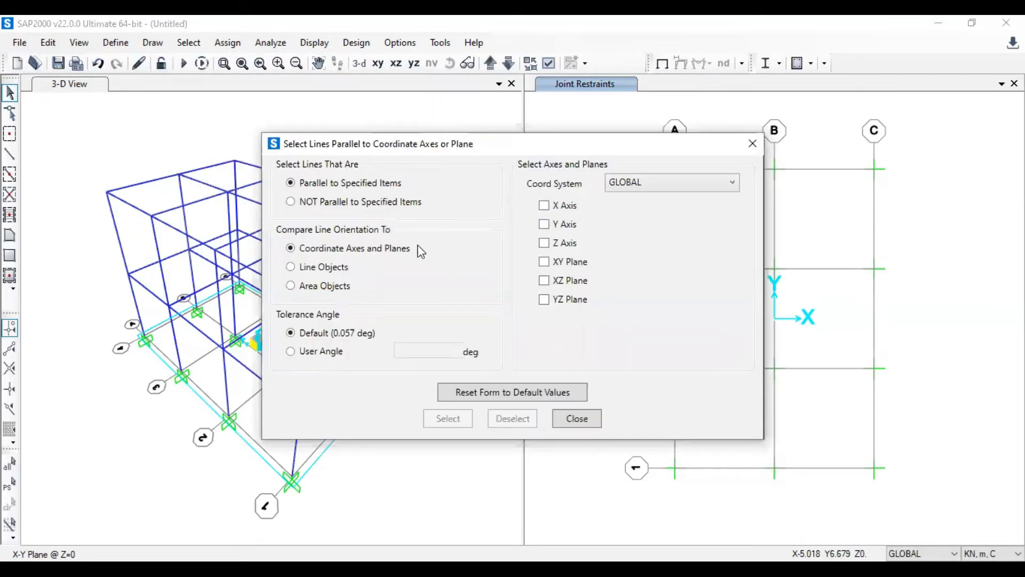
left_click(548, 207)
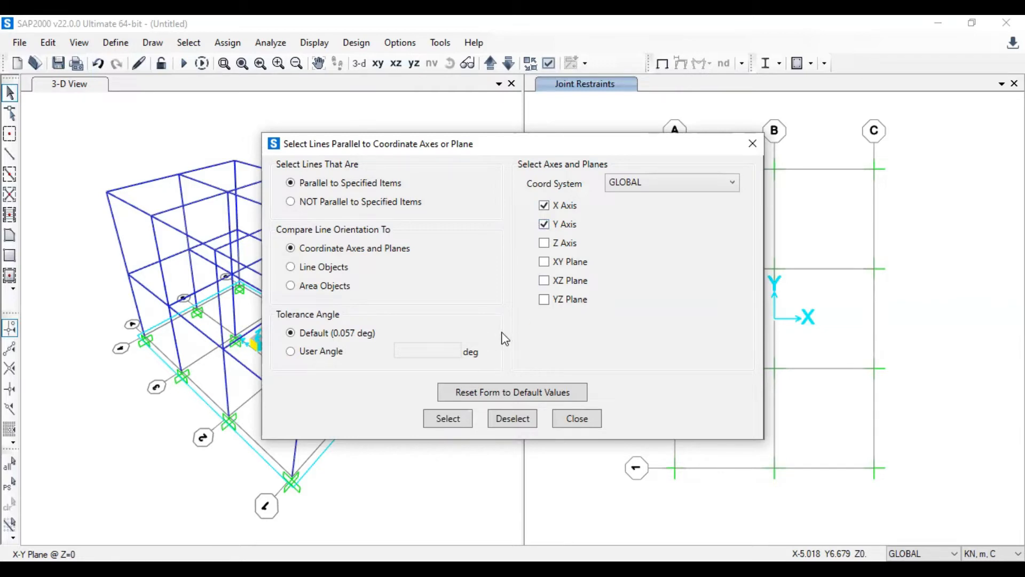
left_click(447, 420)
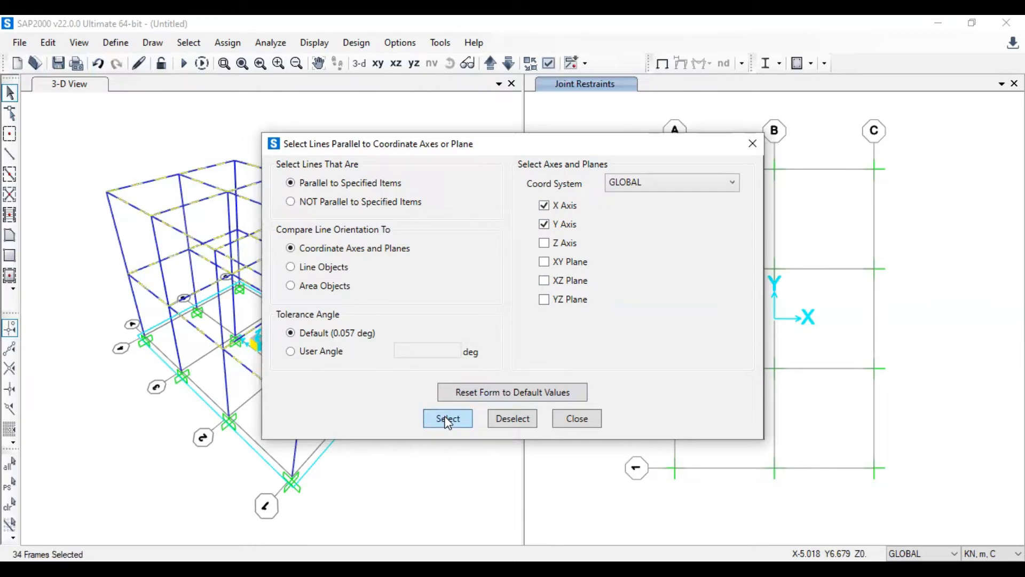
left_click(753, 143)
- Assign the frame section "Balok bentang 3m" to the selected beams
left_click(228, 40)
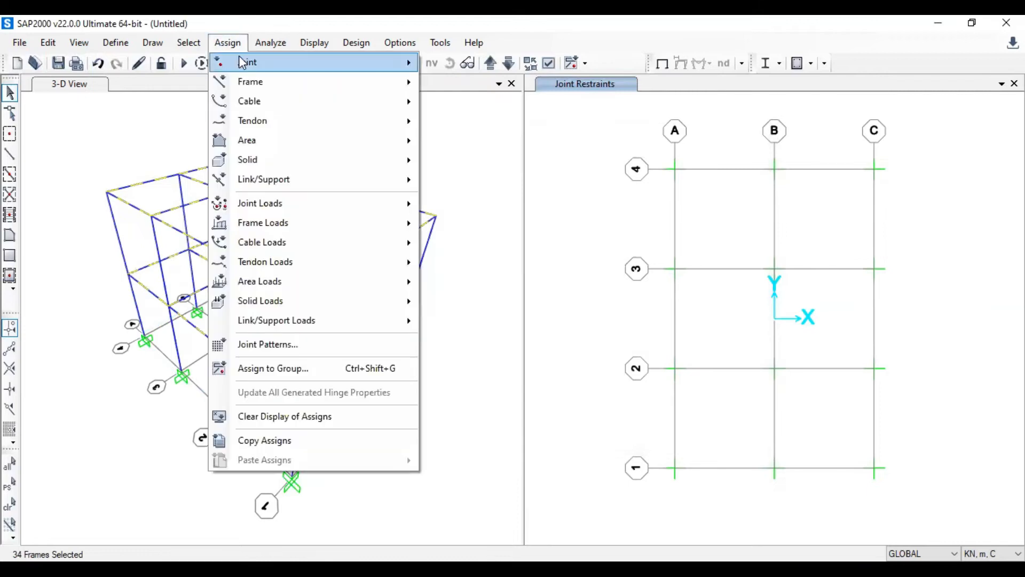
mouse_move(242, 85)
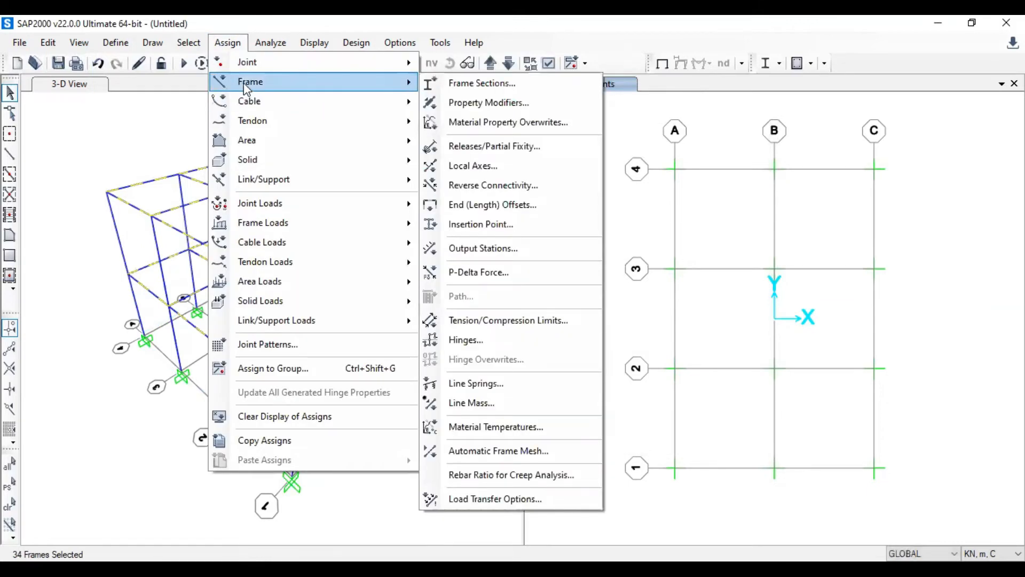
left_click(444, 84)
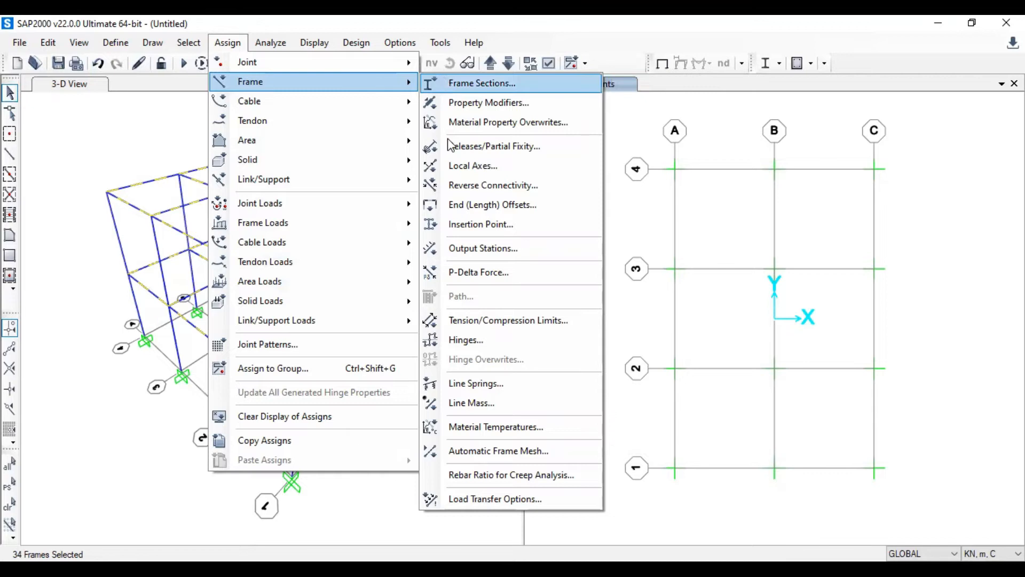
left_click(464, 158)
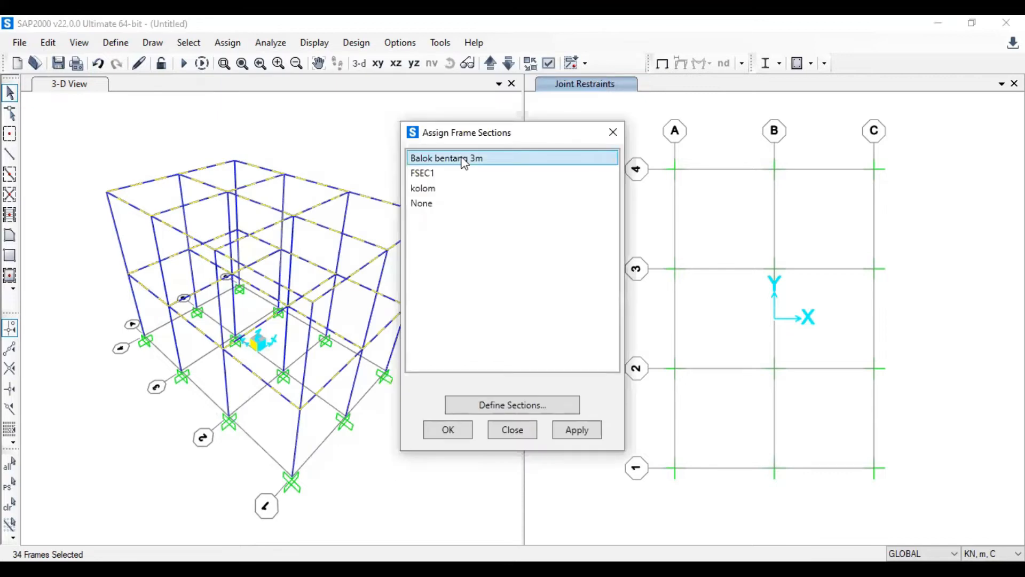
left_click(456, 431)
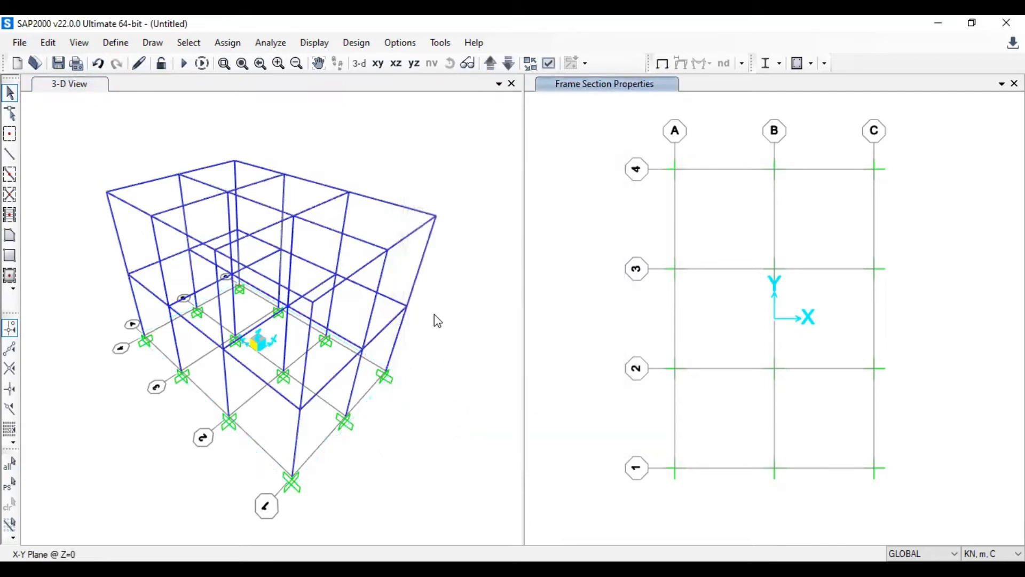
left_click(478, 292)
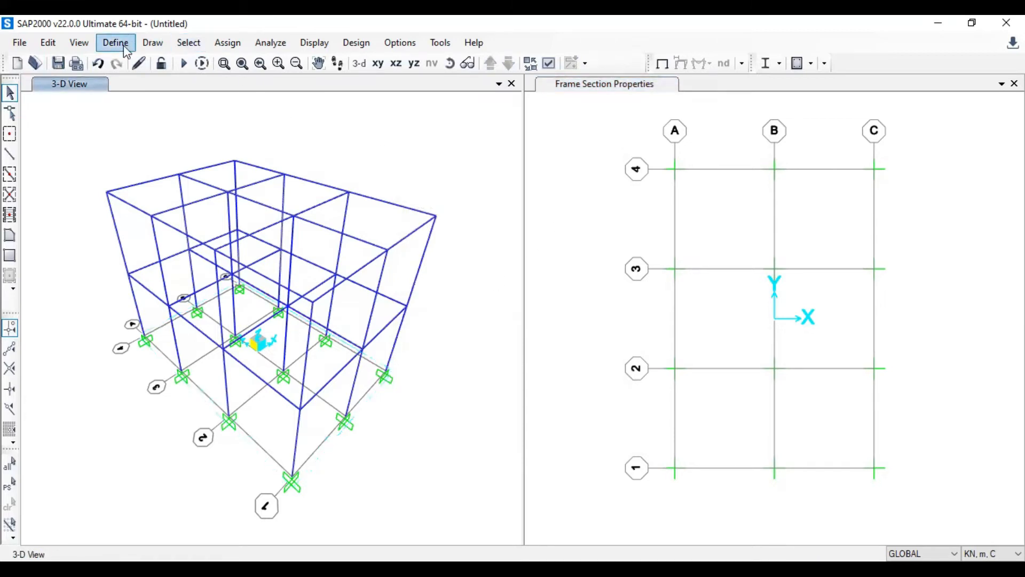
- Select all frame lines parallel to the global Z axis
left_click(189, 42)
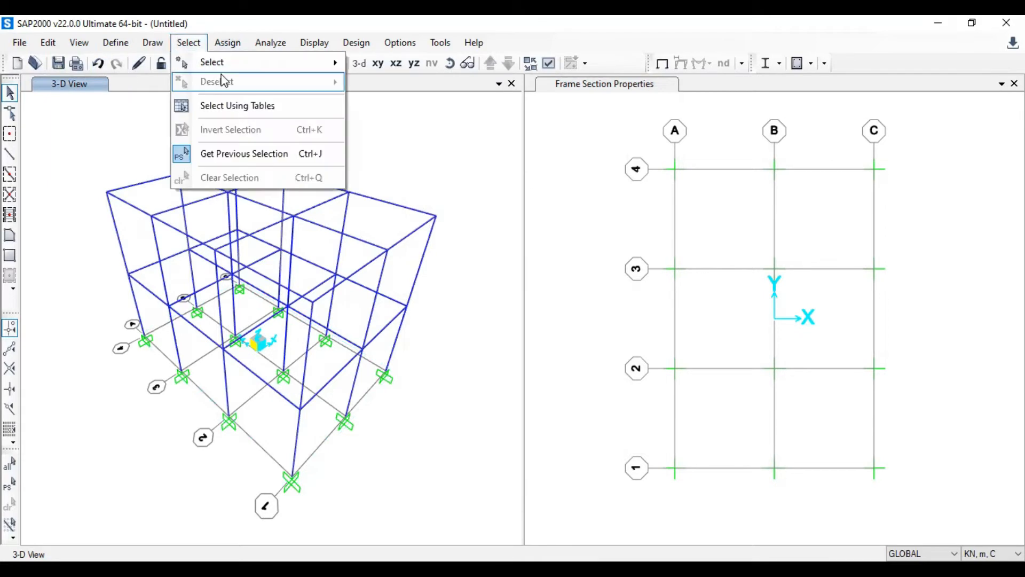
mouse_move(312, 68)
mouse_move(473, 167)
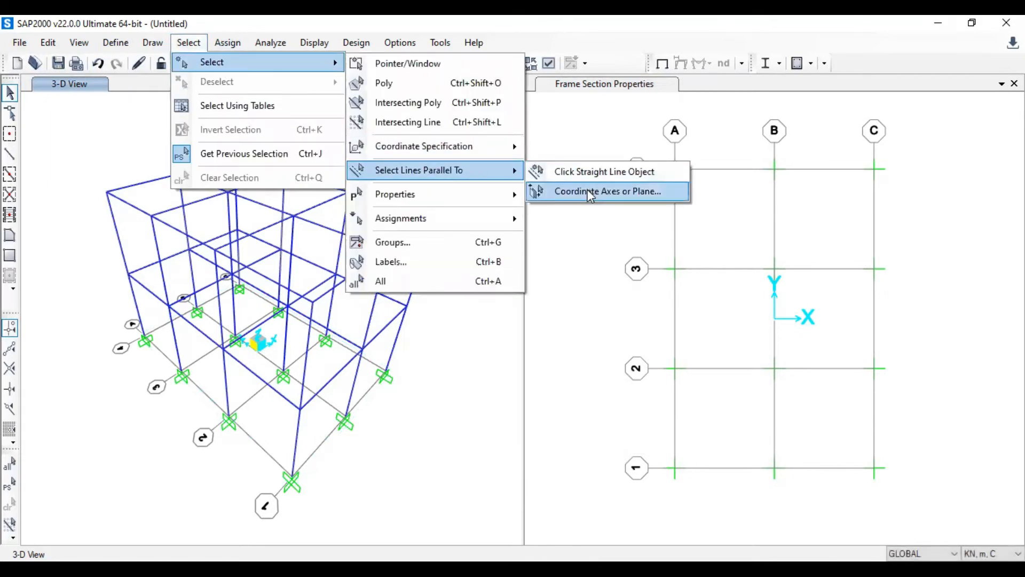
left_click(591, 196)
left_click(544, 224)
left_click(544, 205)
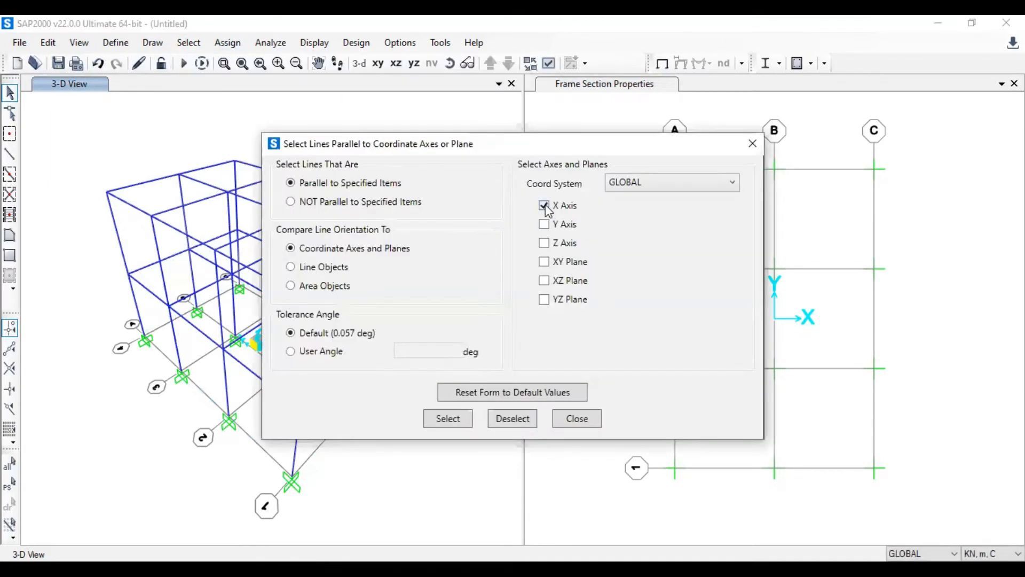
left_click(550, 245)
left_click(453, 420)
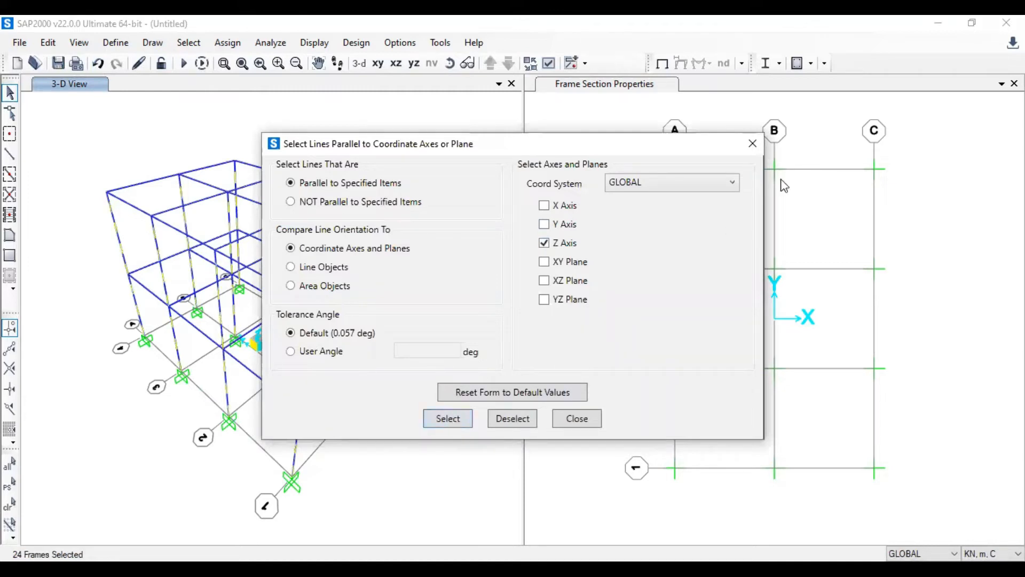
left_click(753, 143)
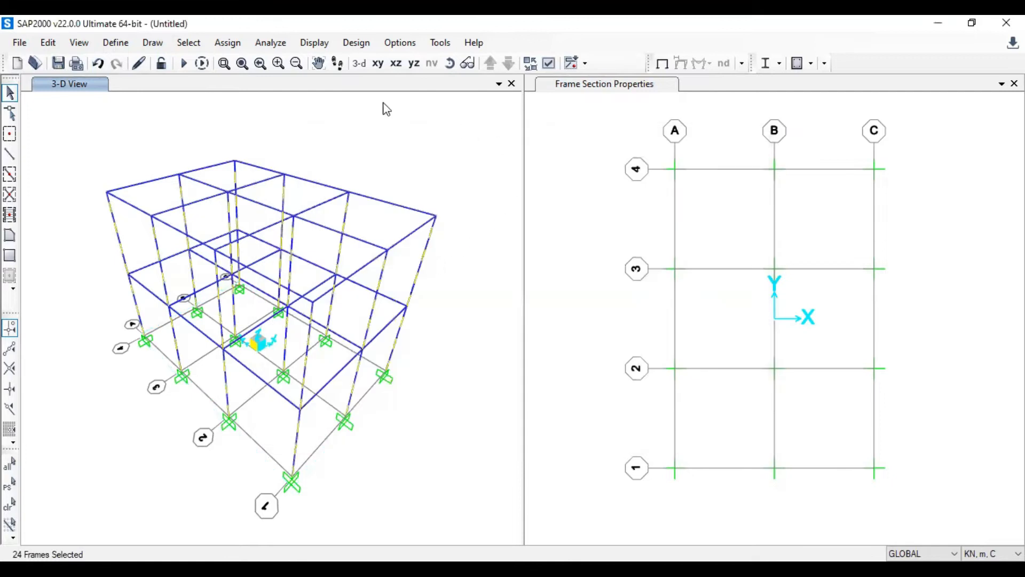
- Assign the frame section "kolom" to the selected columns
left_click(239, 47)
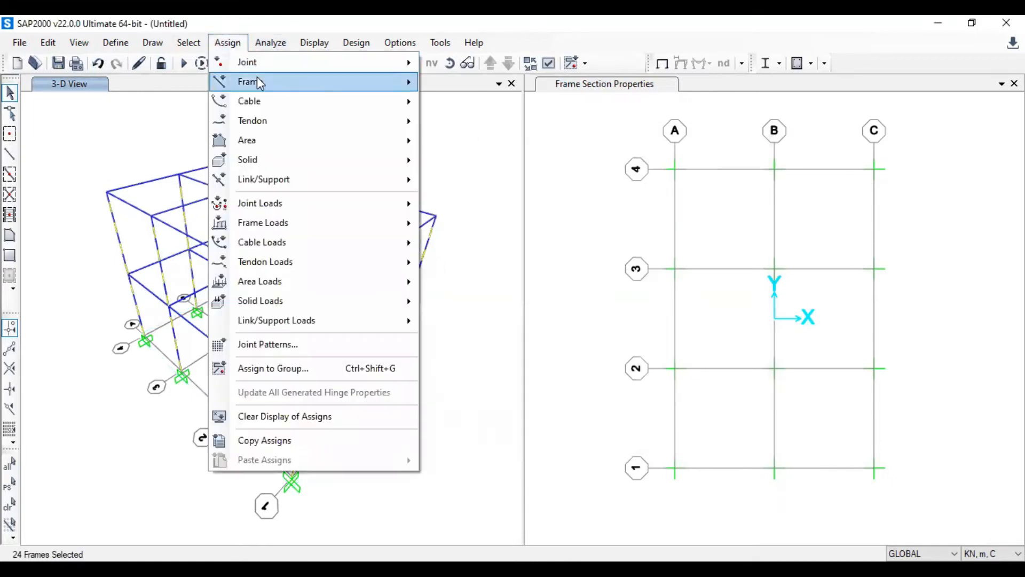
mouse_move(259, 82)
left_click(457, 84)
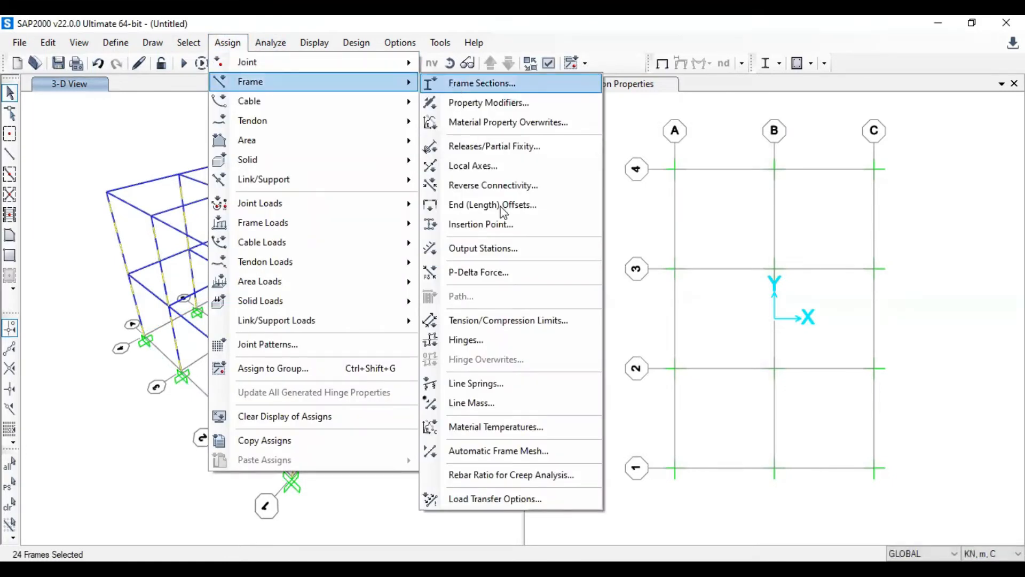
left_click(443, 195)
left_click(448, 428)
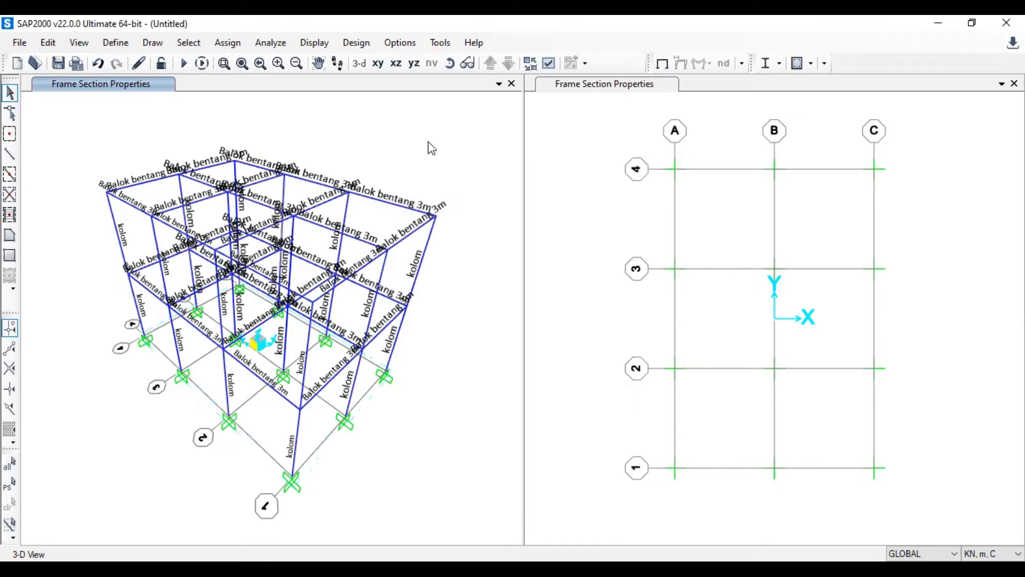
- Draw slab areas with the section "Pelat tebal 12 cm" in all six bays of the X-Y plane at Z=3.4
left_click(574, 87)
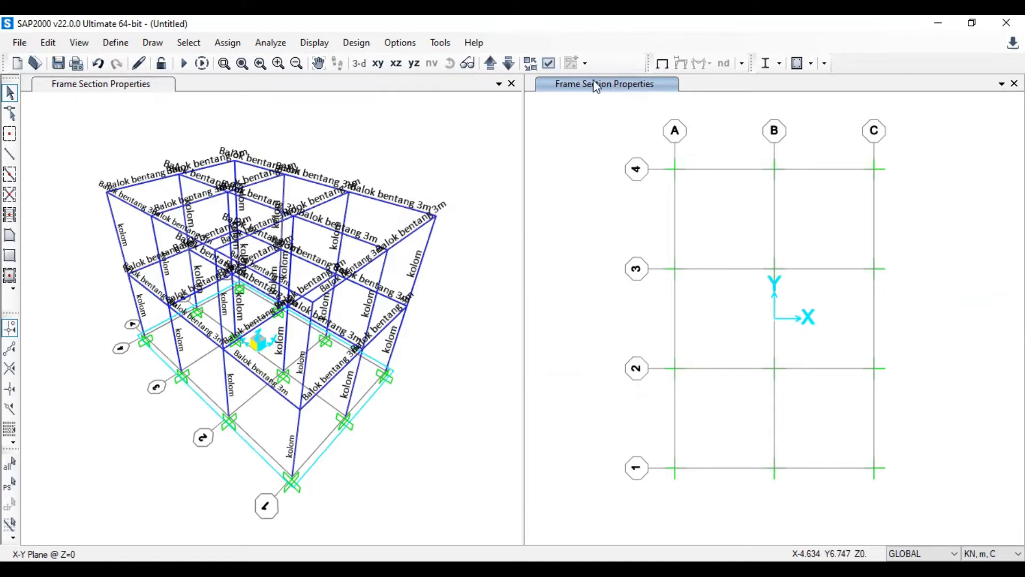
left_click(491, 64)
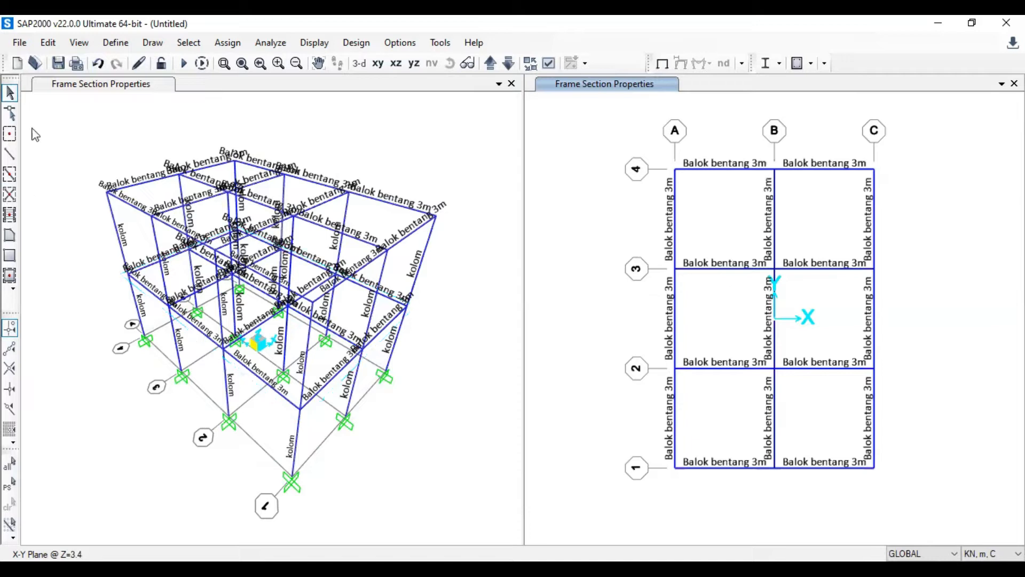
left_click(11, 282)
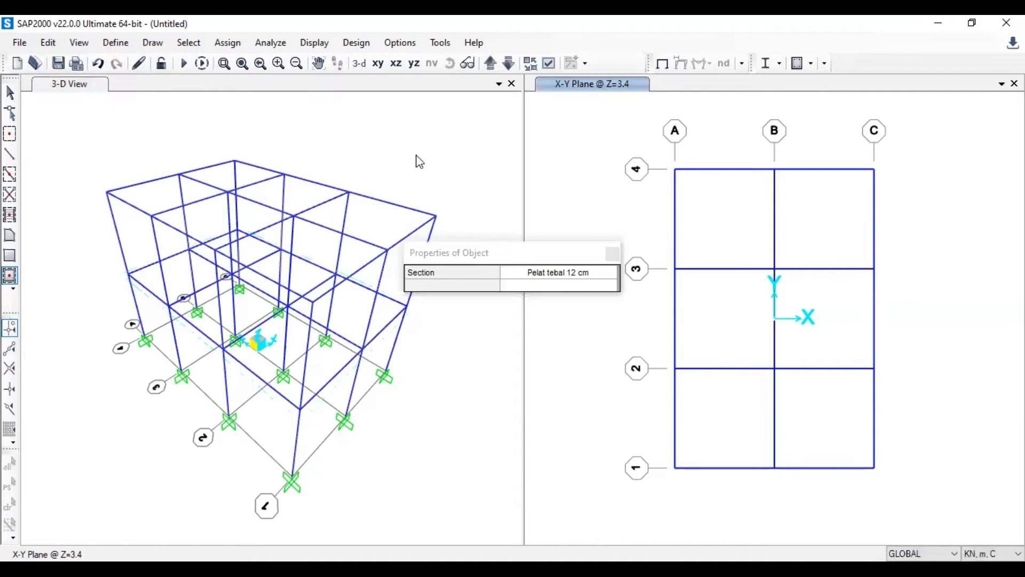
left_click(460, 180)
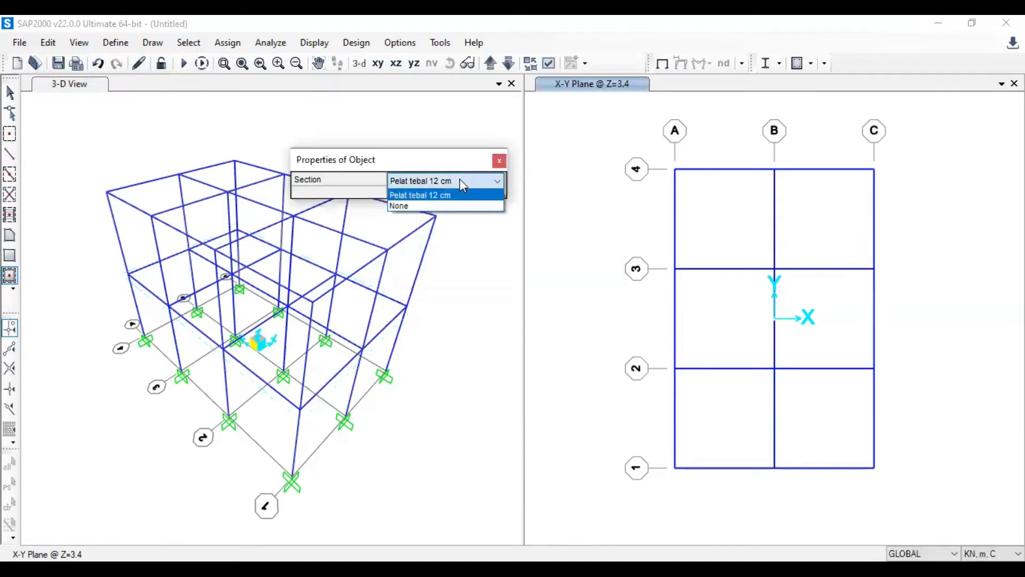
left_click(451, 195)
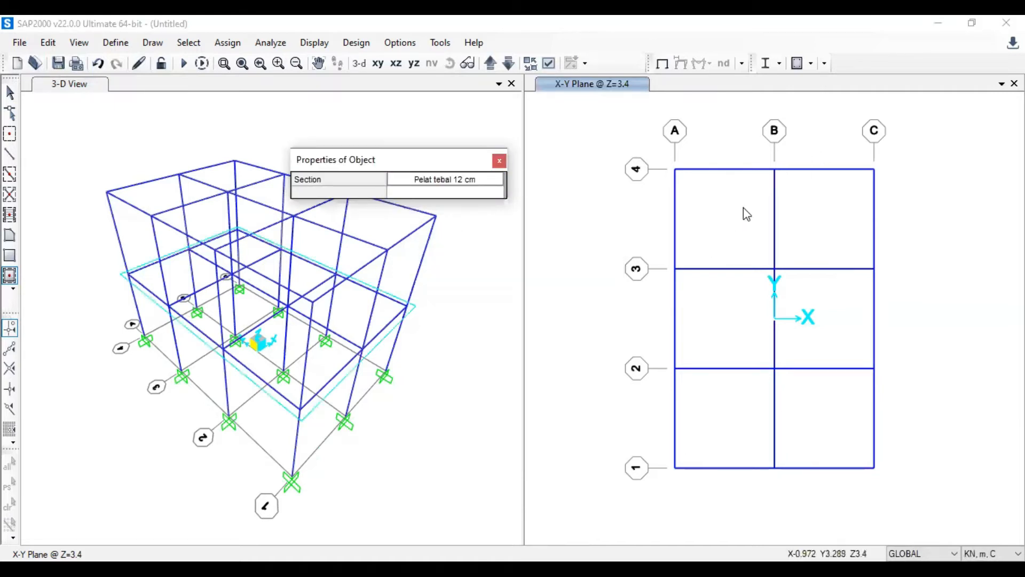
left_click(735, 223)
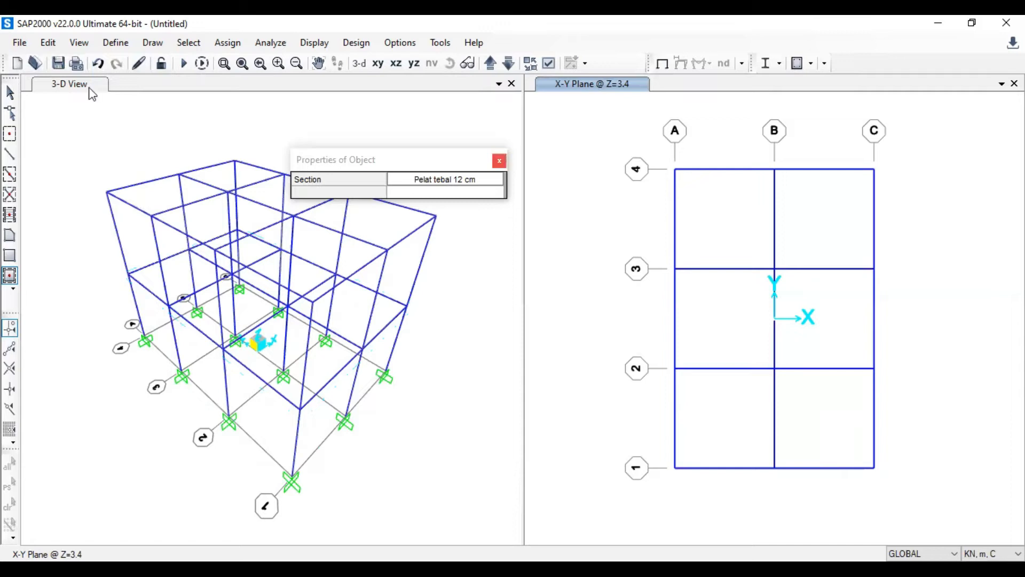
- Select the six slab areas on the X-Y plane at Z=3.4
left_click(9, 93)
left_click(745, 243)
left_click(851, 208)
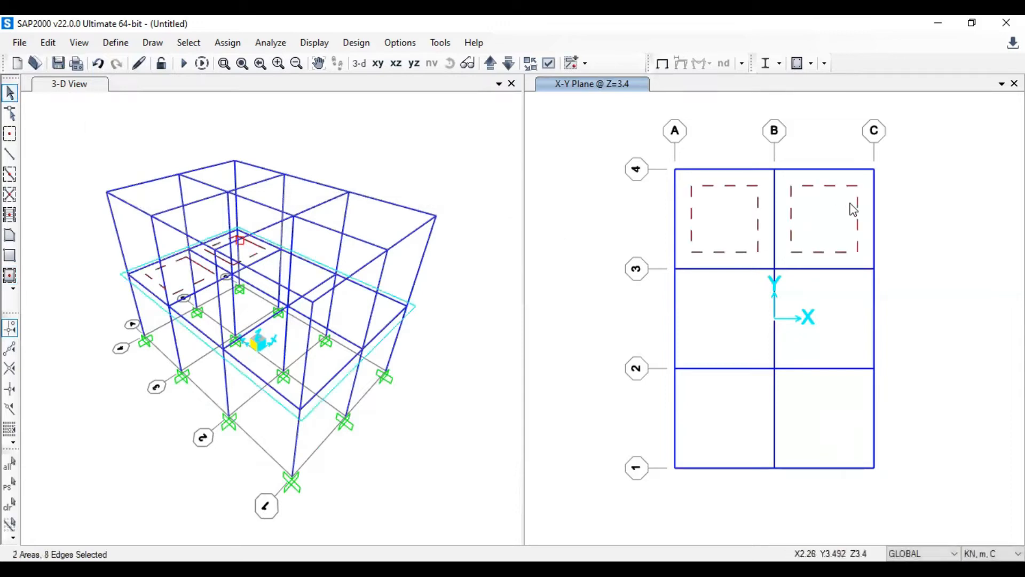
left_click(789, 338)
left_click(735, 339)
left_click(742, 423)
left_click(841, 410)
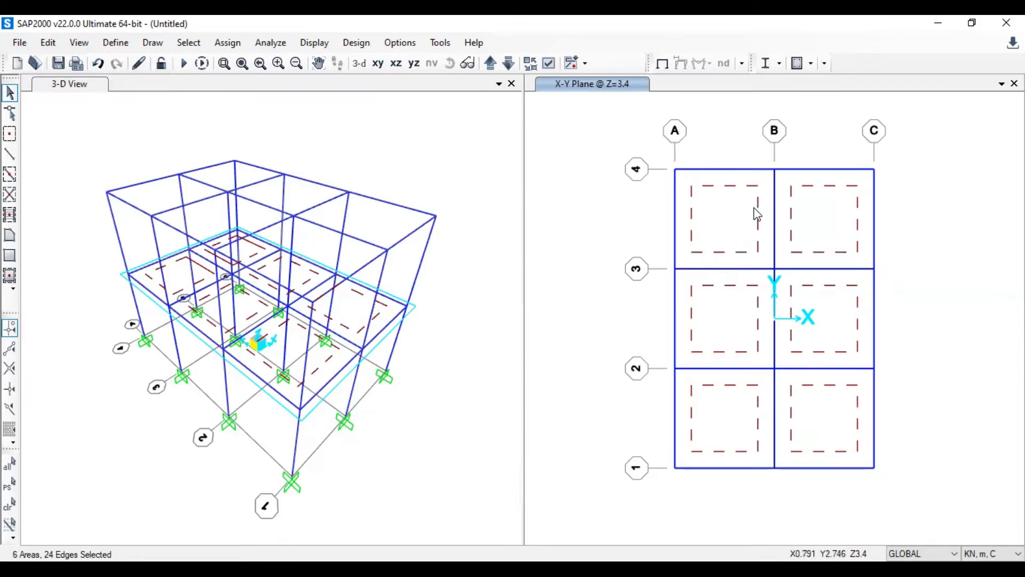
- Replicate the selected slab areas linearly once with a dz increment of 3.4 m
left_click(54, 42)
left_click(57, 44)
left_click(20, 42)
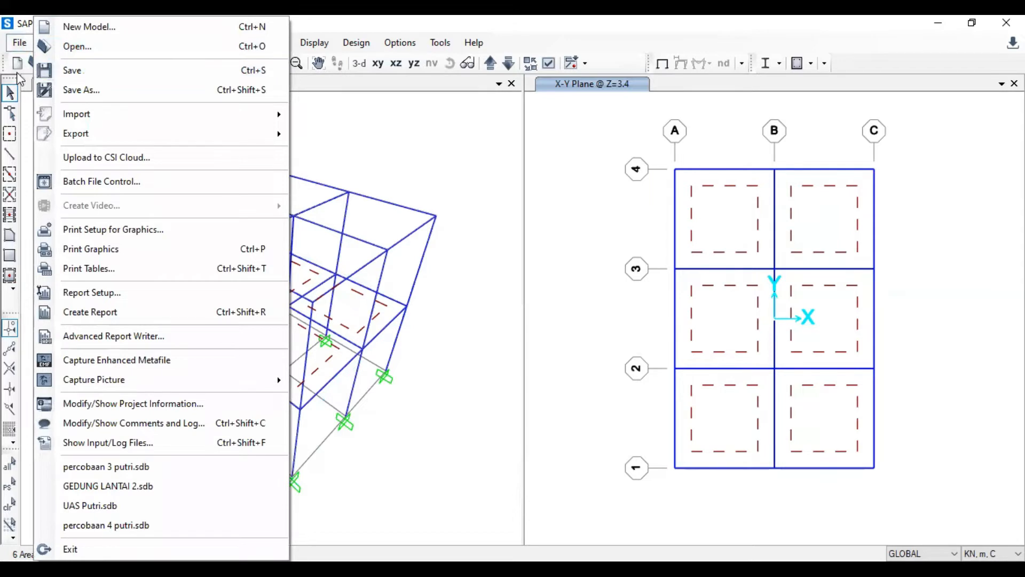
left_click(48, 42)
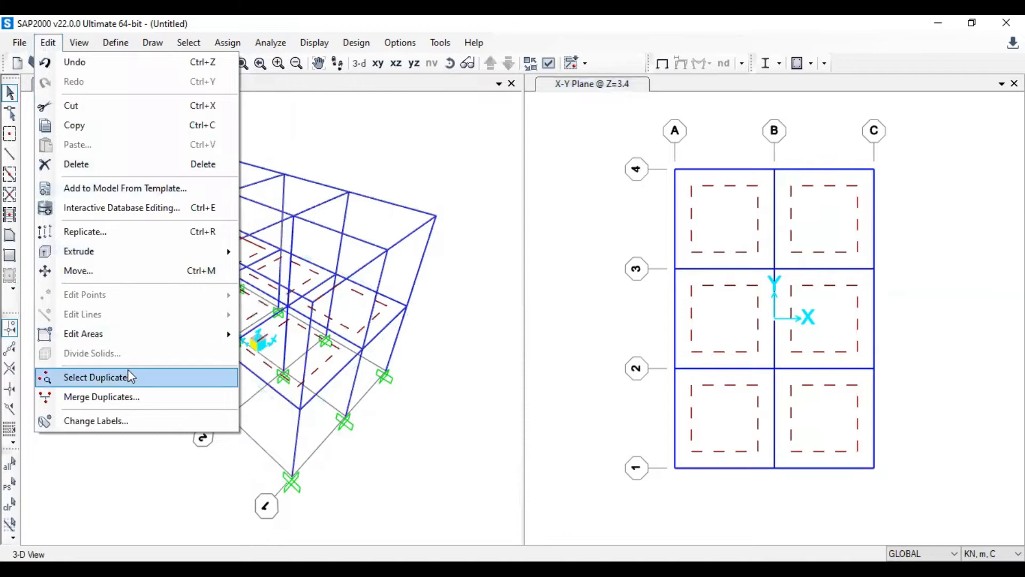
left_click(119, 229)
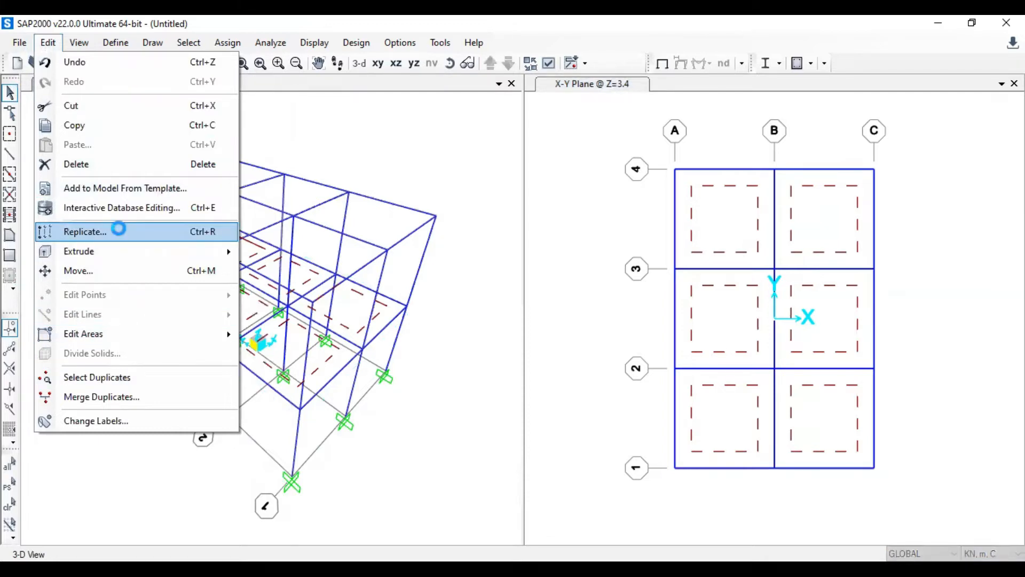
double_click(419, 240)
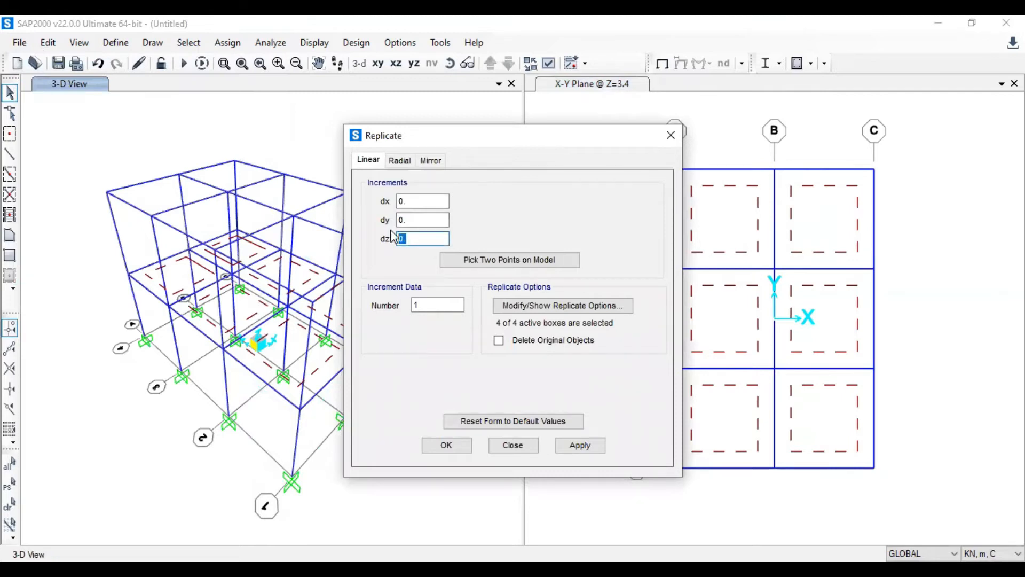
type("3.4")
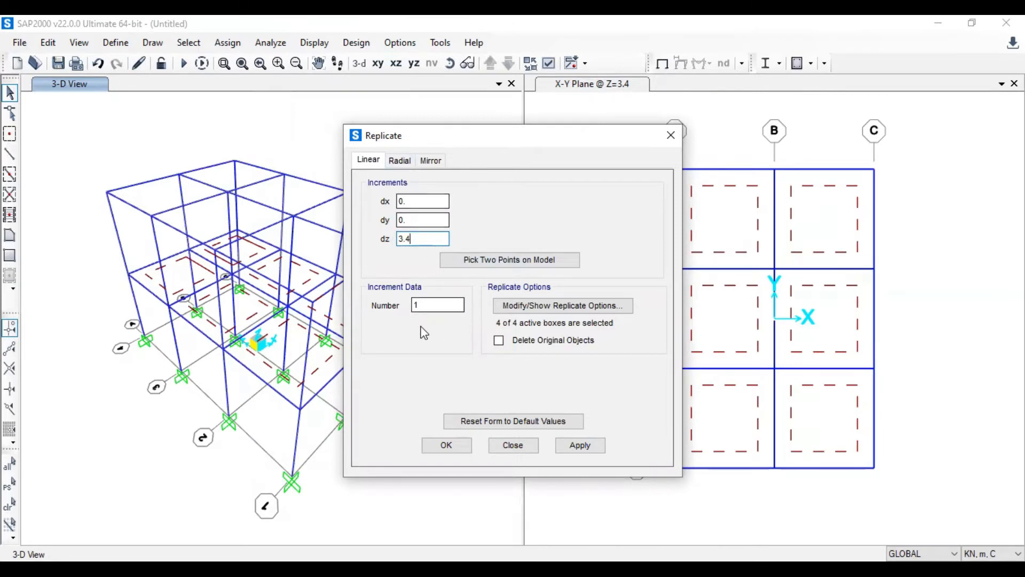
left_click(457, 446)
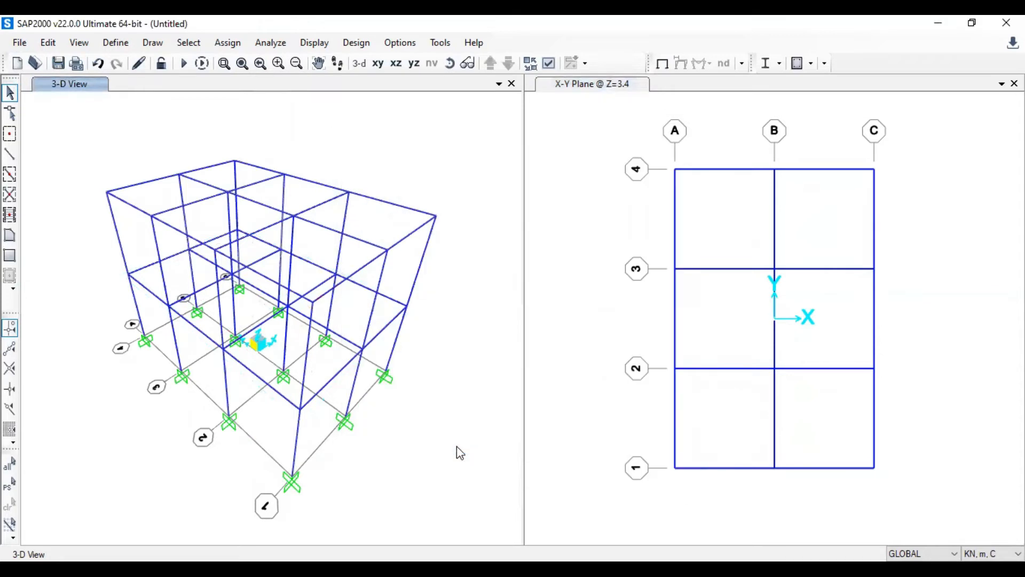
- Select all areas that use the area section "Pelat tebal 12 cm"
left_click(188, 43)
mouse_move(203, 62)
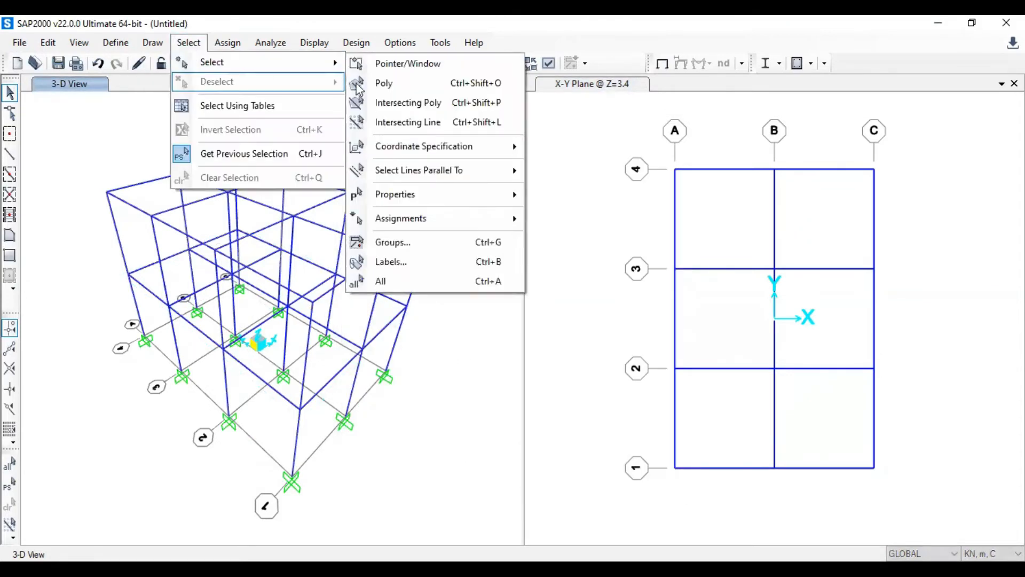
mouse_move(462, 194)
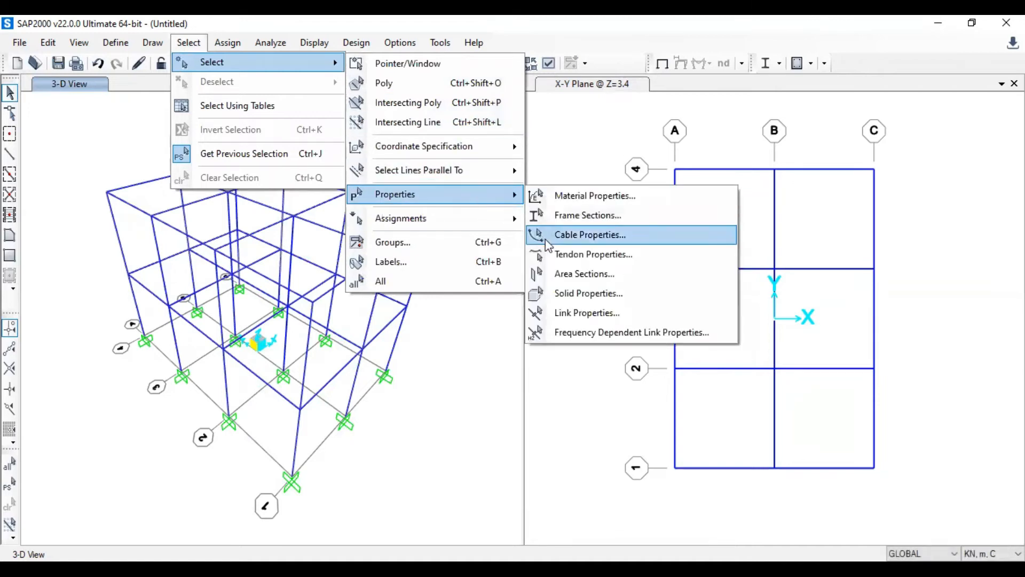
left_click(569, 274)
left_click(462, 216)
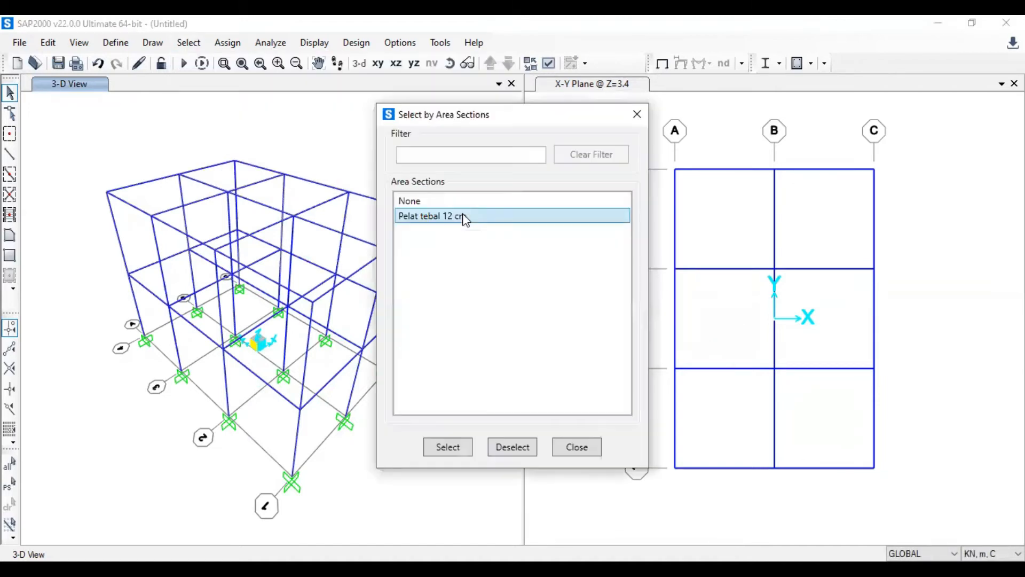
left_click(455, 447)
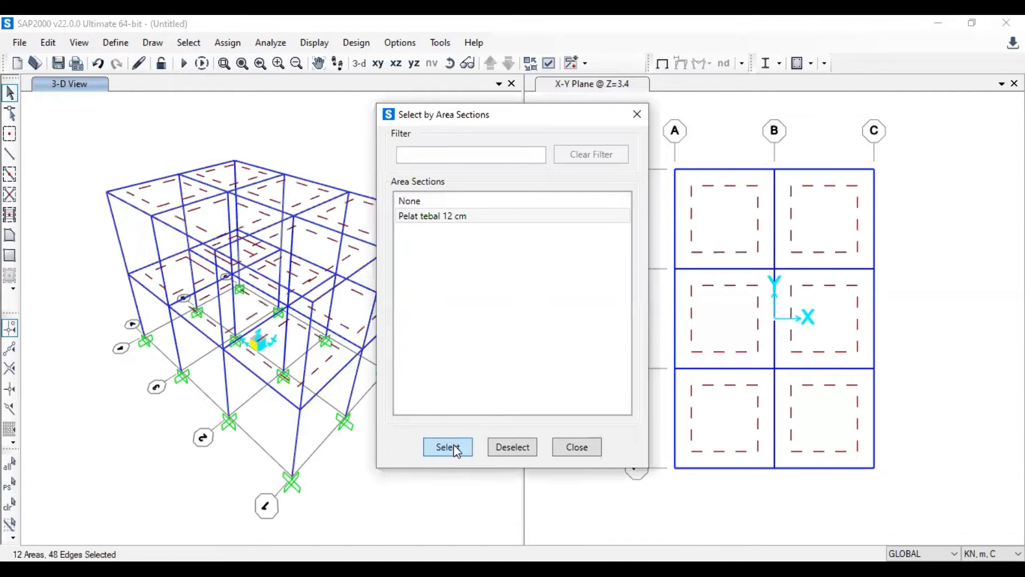
left_click(635, 118)
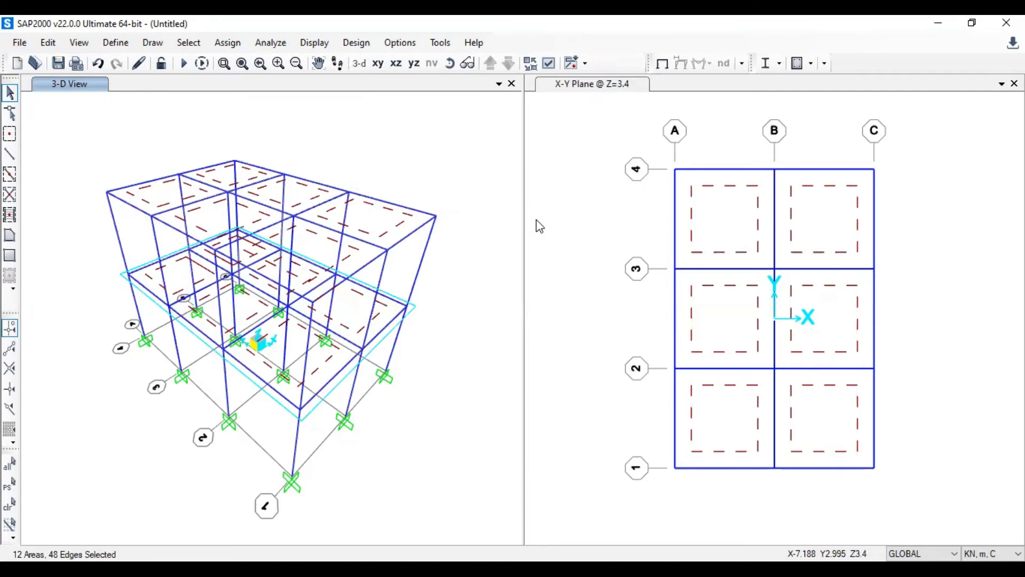
- Divide the selected slab areas into 3 objects along the edge from point 1 to 2 and 3 along the edge from point 1 to 3
left_click(97, 63)
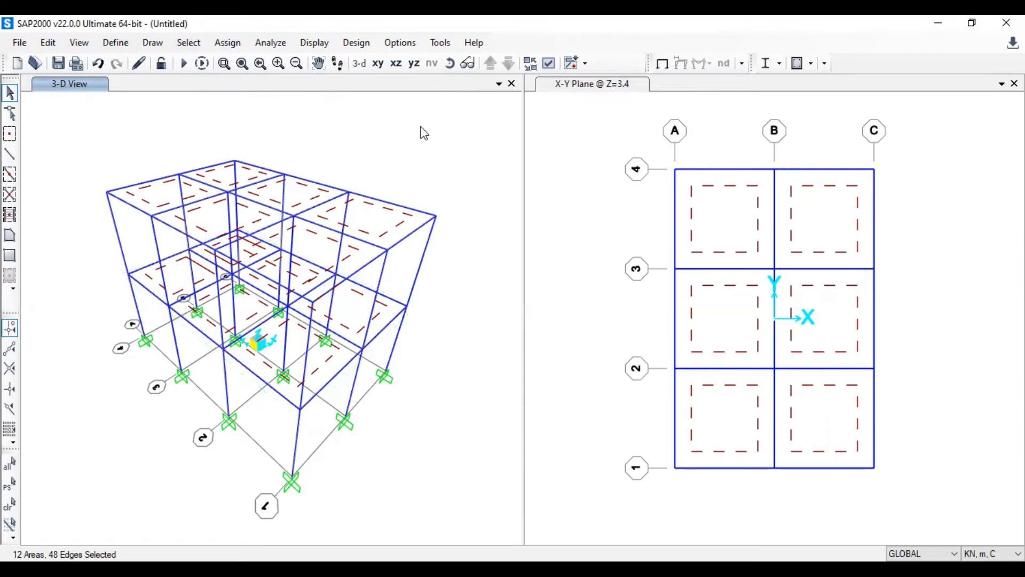
left_click(48, 43)
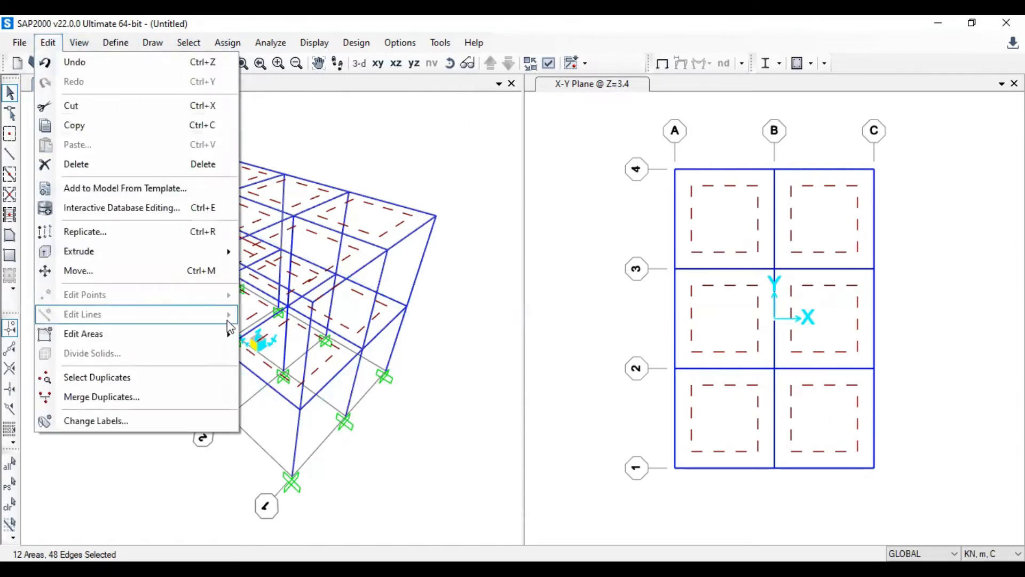
mouse_move(211, 337)
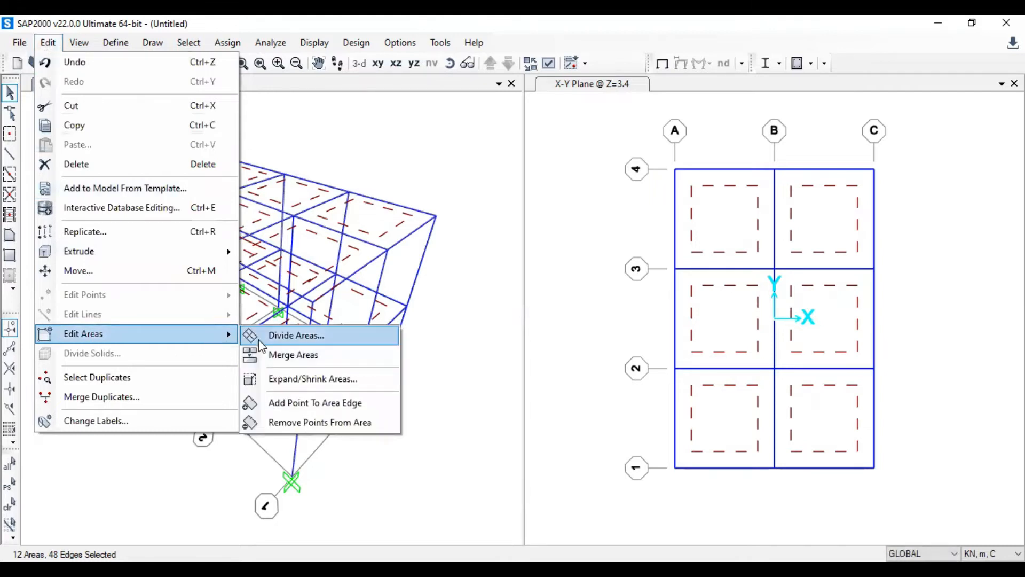
left_click(289, 335)
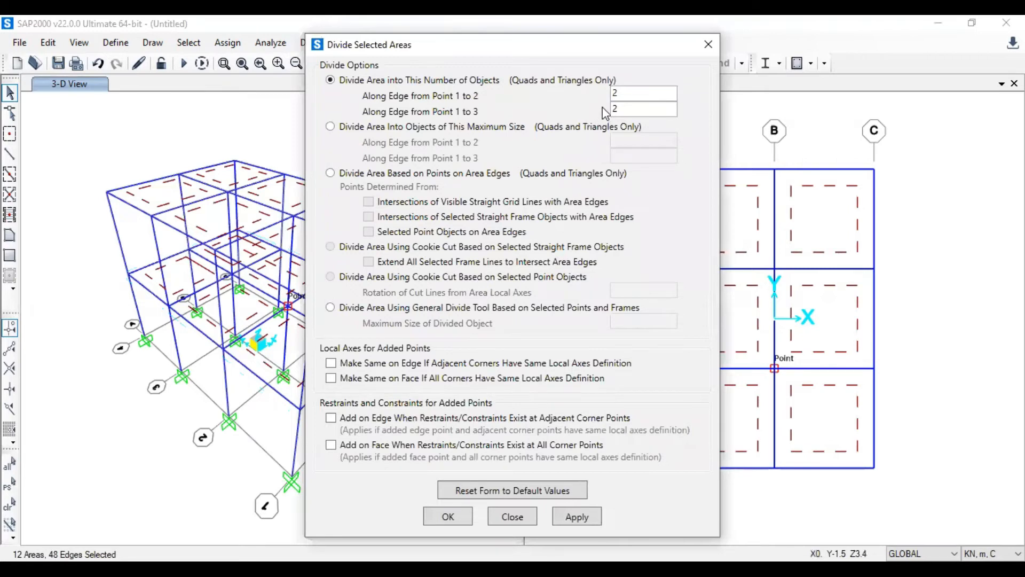
double_click(614, 95)
type("3")
left_click_drag(633, 111, 608, 102)
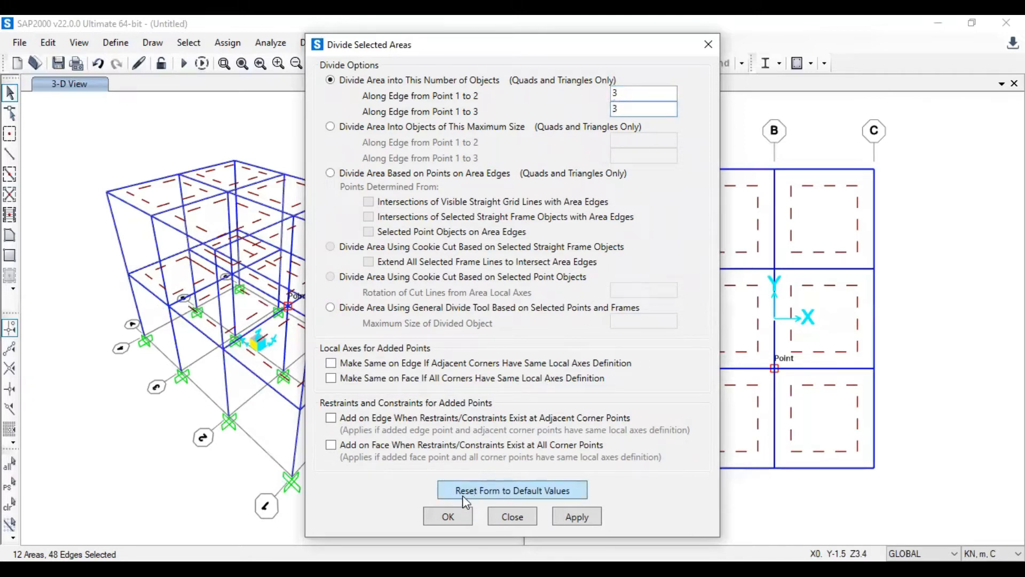
left_click(451, 516)
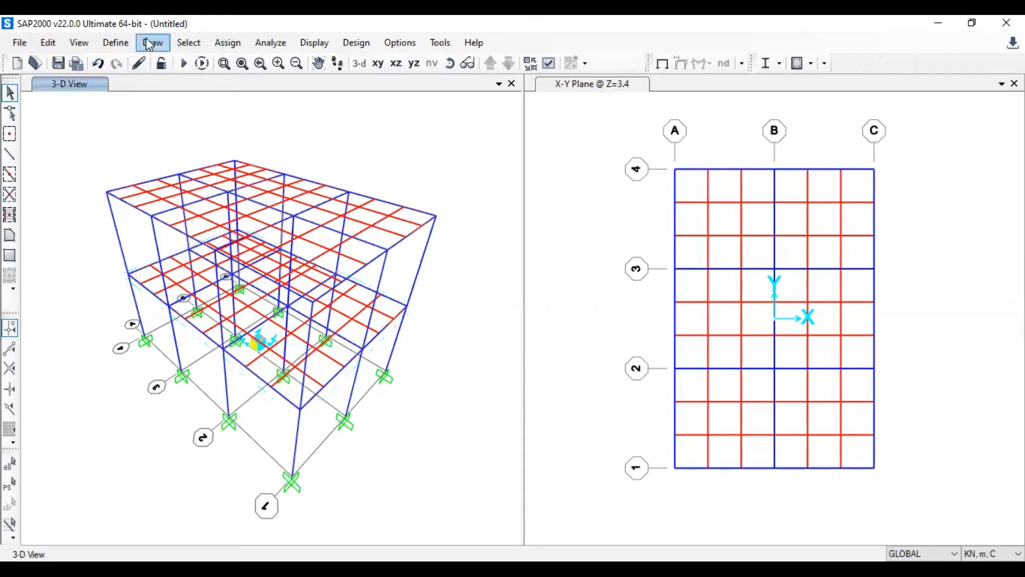
- Start a new response spectrum function of type User
left_click(115, 42)
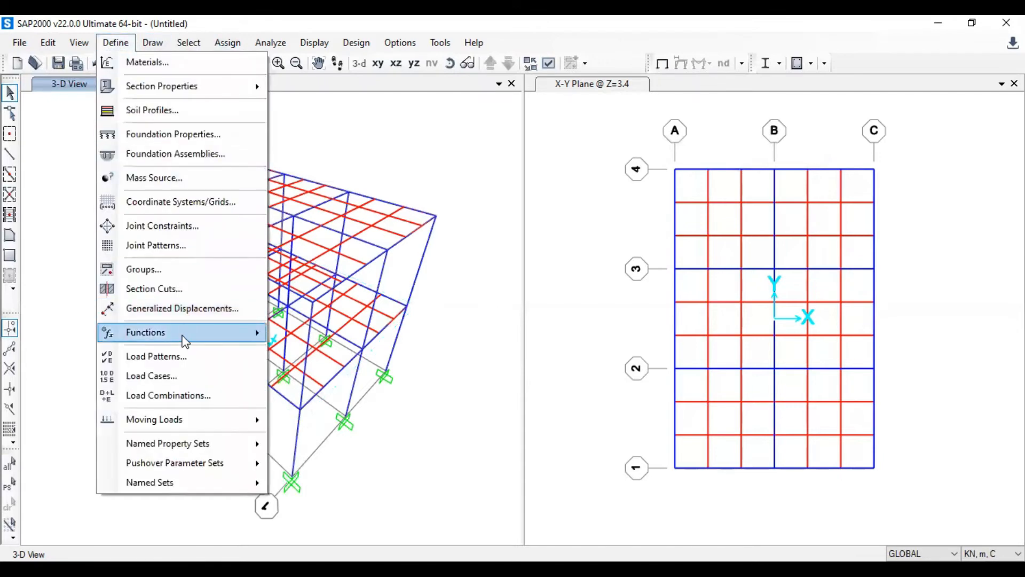
mouse_move(247, 336)
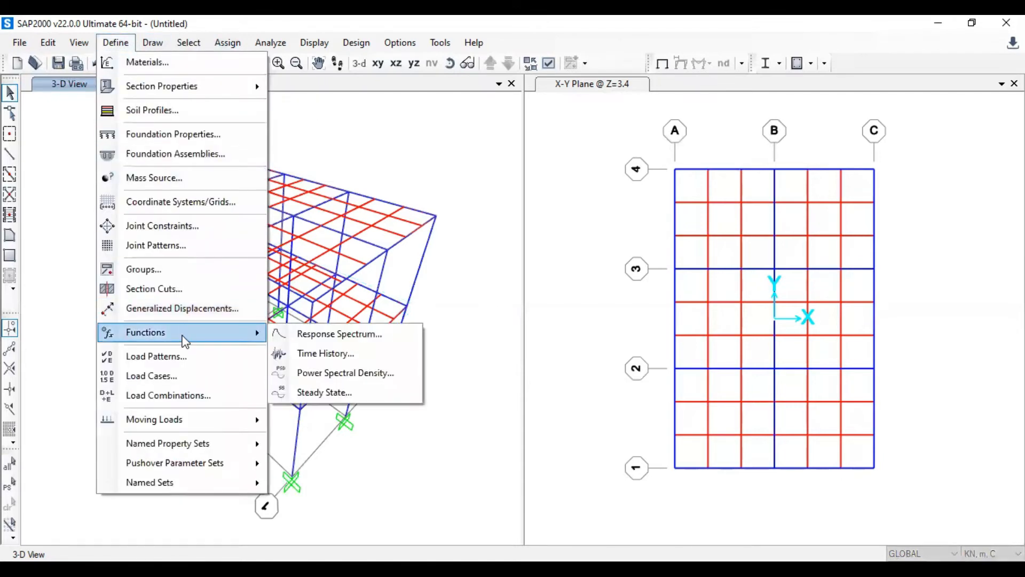
left_click(292, 337)
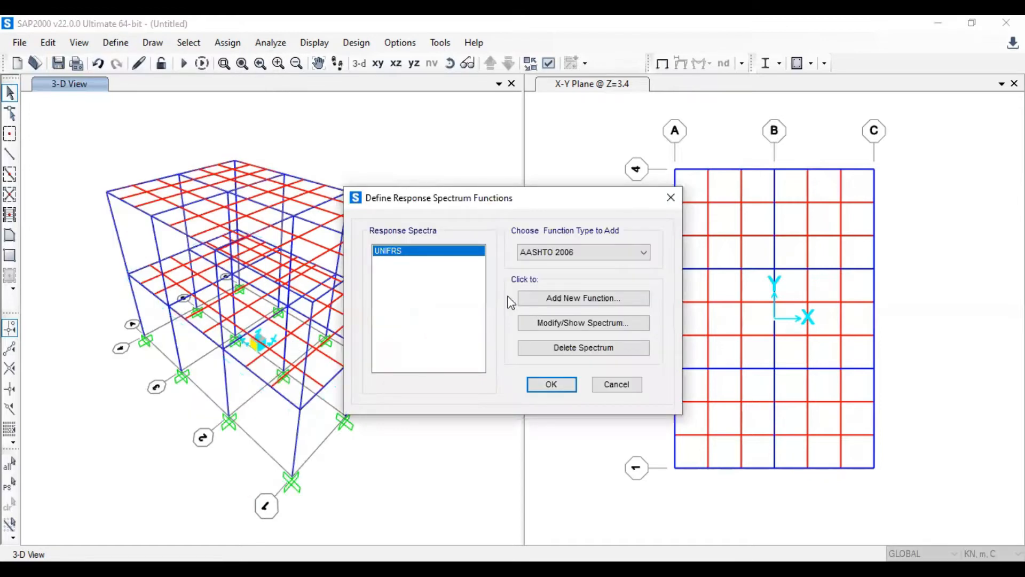
left_click(578, 255)
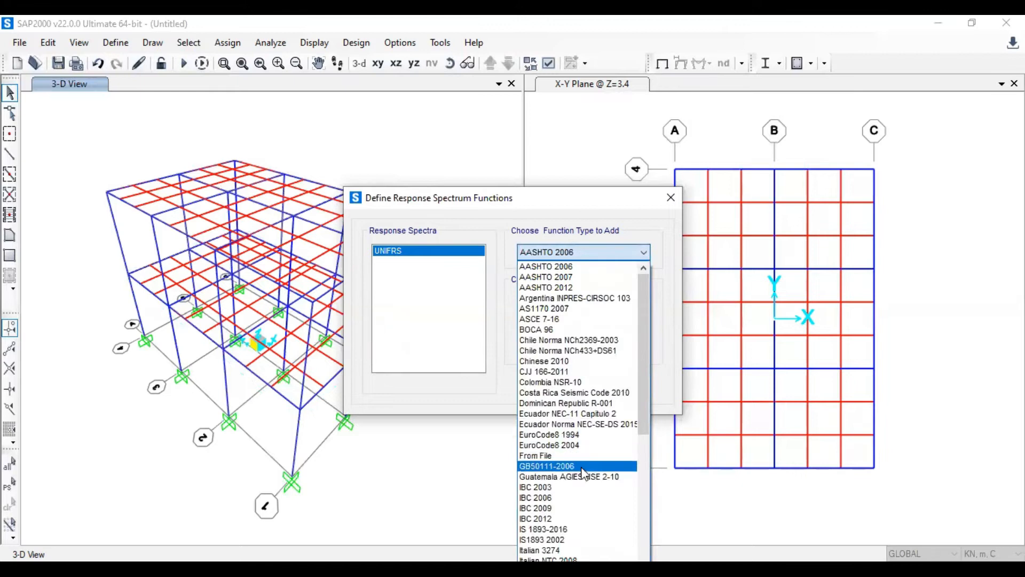
scroll(605, 527, "down", 8)
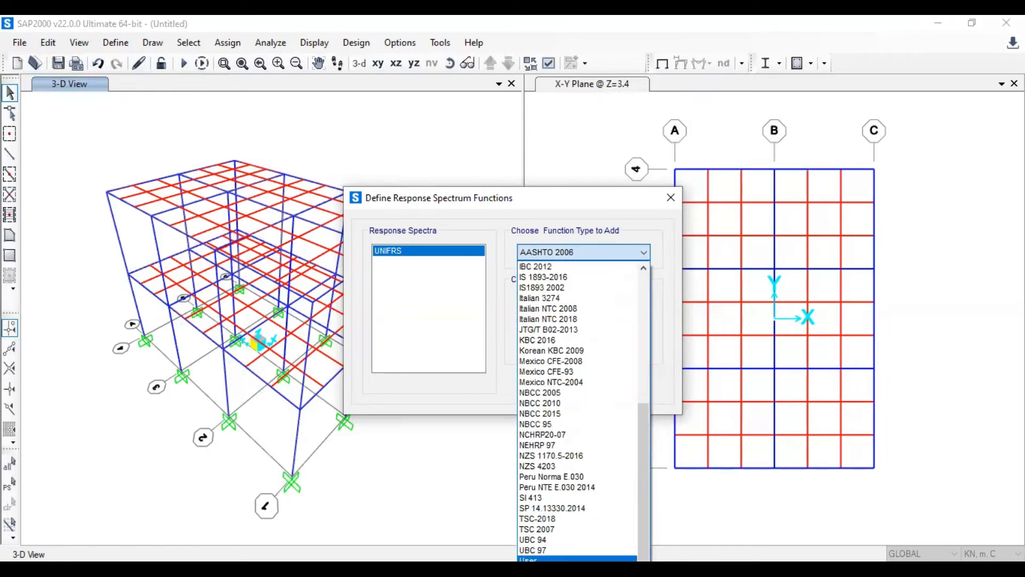
left_click(576, 558)
left_click(591, 299)
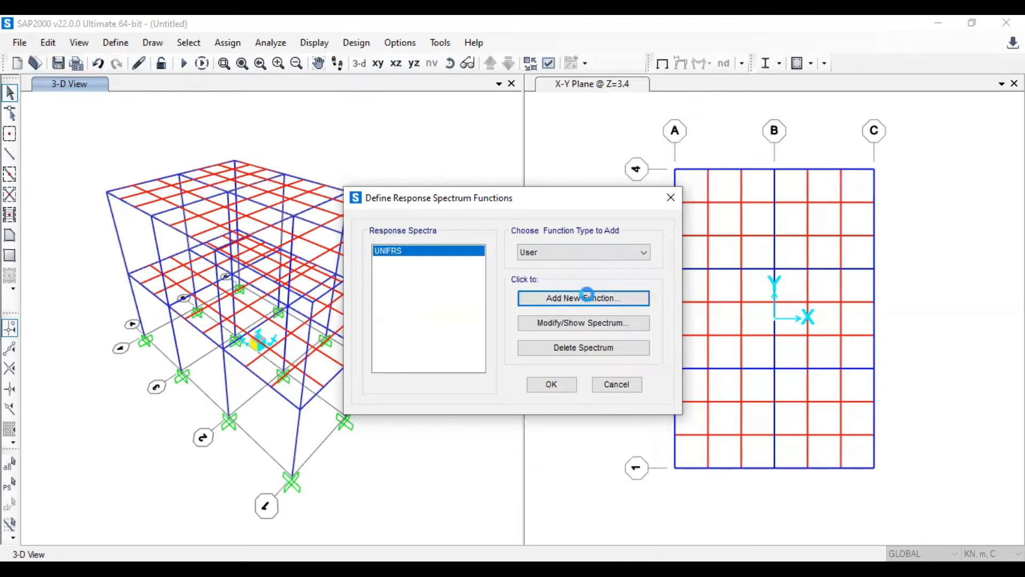
- Name the response spectrum function "Zona wilayah 2_tanah sedang"
left_click_drag(459, 130, 385, 98)
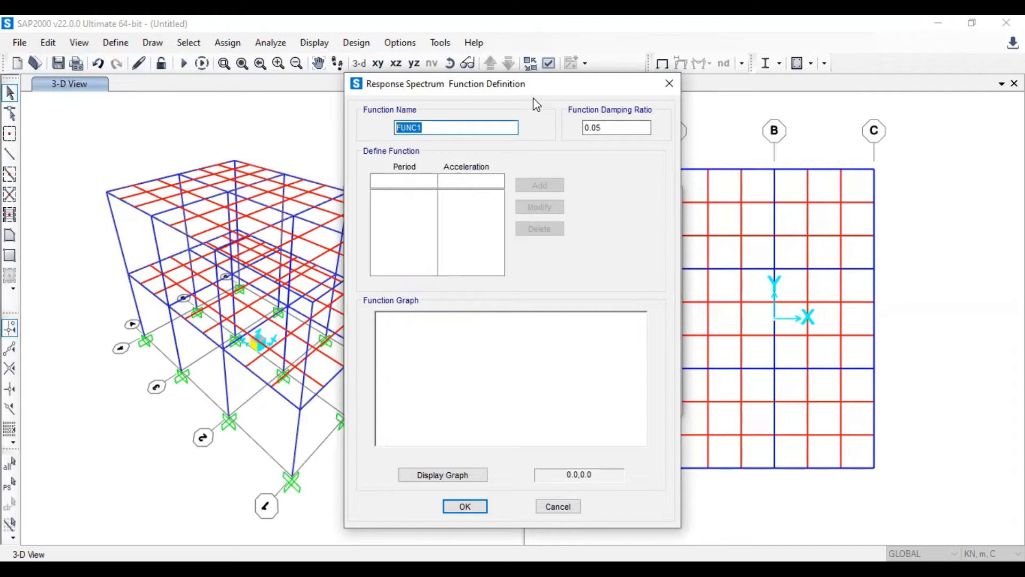
key("BackSpace")
type("Zona wilayah 2_")
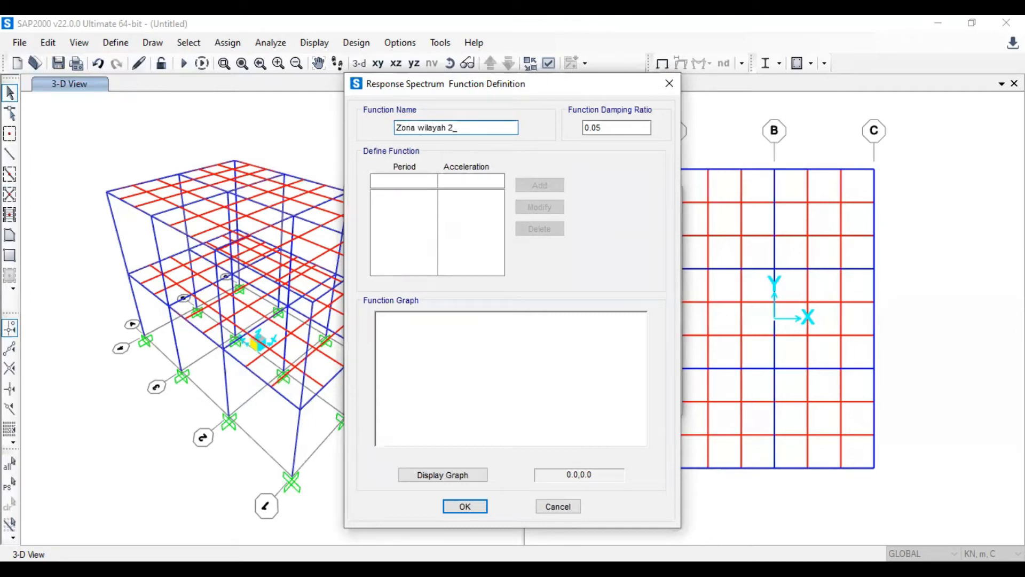
type("tanah sedang")
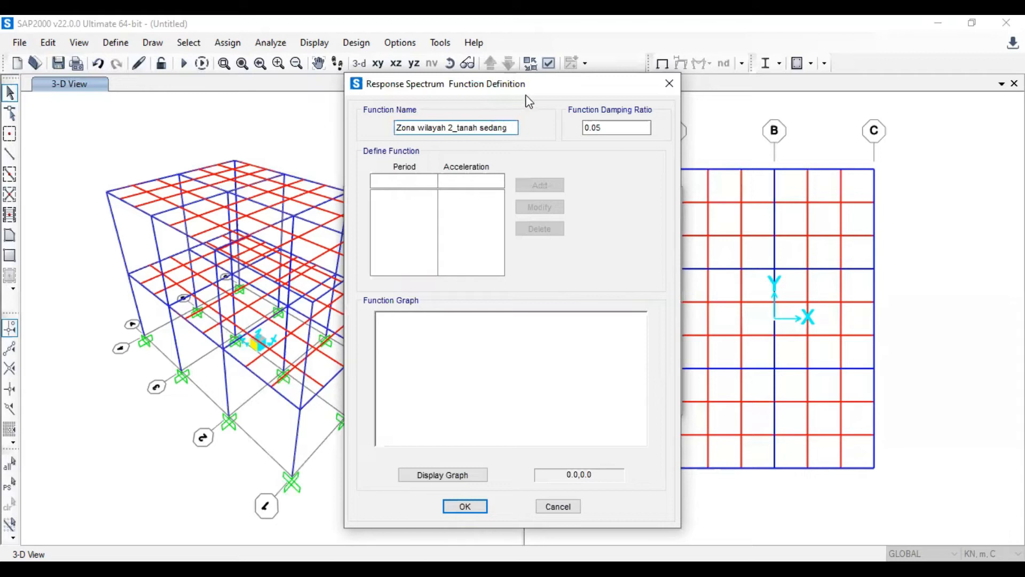
- Add the first point of the spectrum function with period 0 and acceleration 0.15
left_click(424, 184)
left_click(419, 183)
type("0")
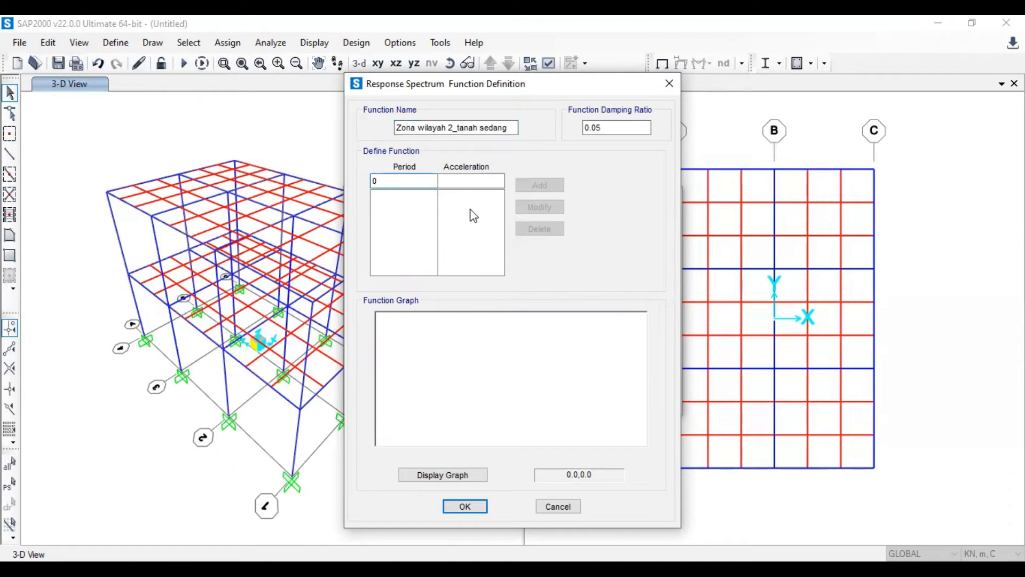
left_click(467, 179)
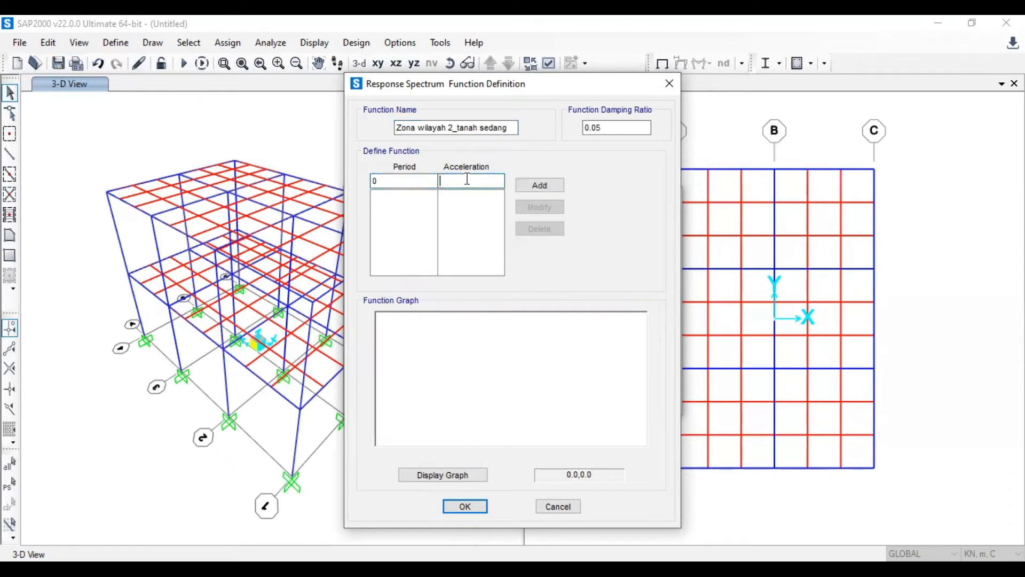
type("0.15")
left_click(530, 190)
- Add a spectrum point with period 0.2 and acceleration 0.38
left_click(416, 183)
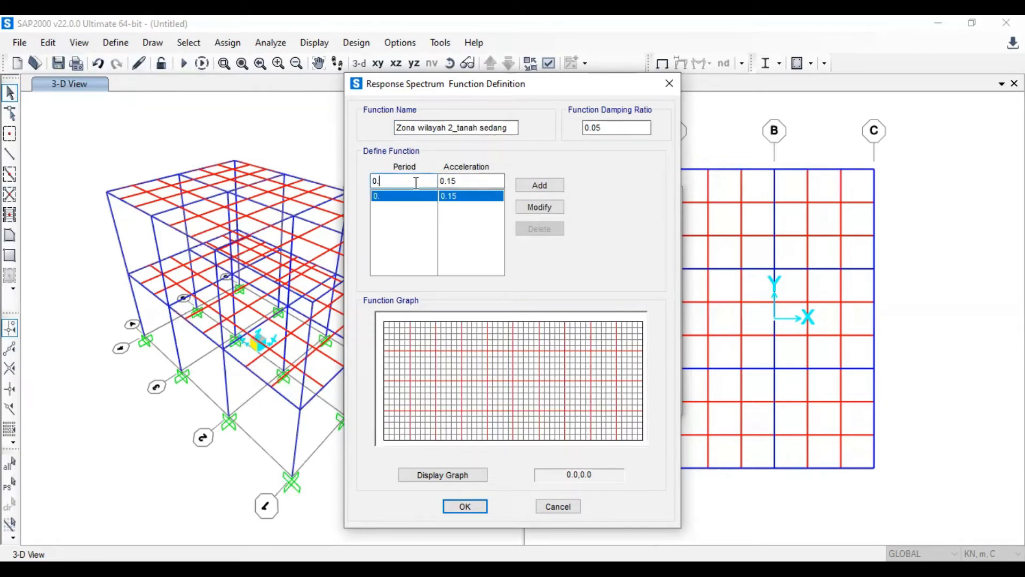
key("alt+Tab")
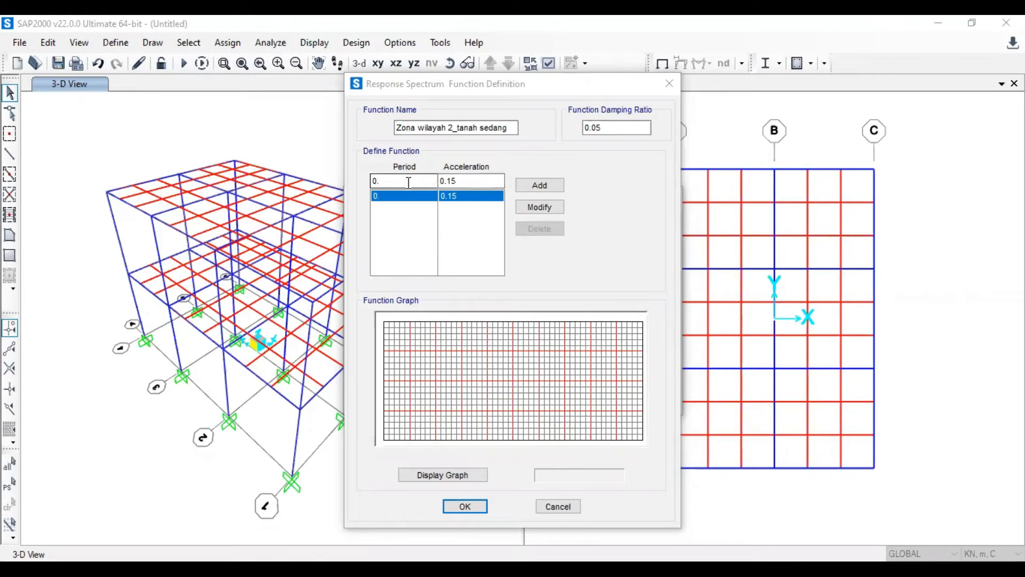
key("alt+Tab")
type("2")
left_click(474, 179)
key("BackSpace")
key("BackSpace")
type("38")
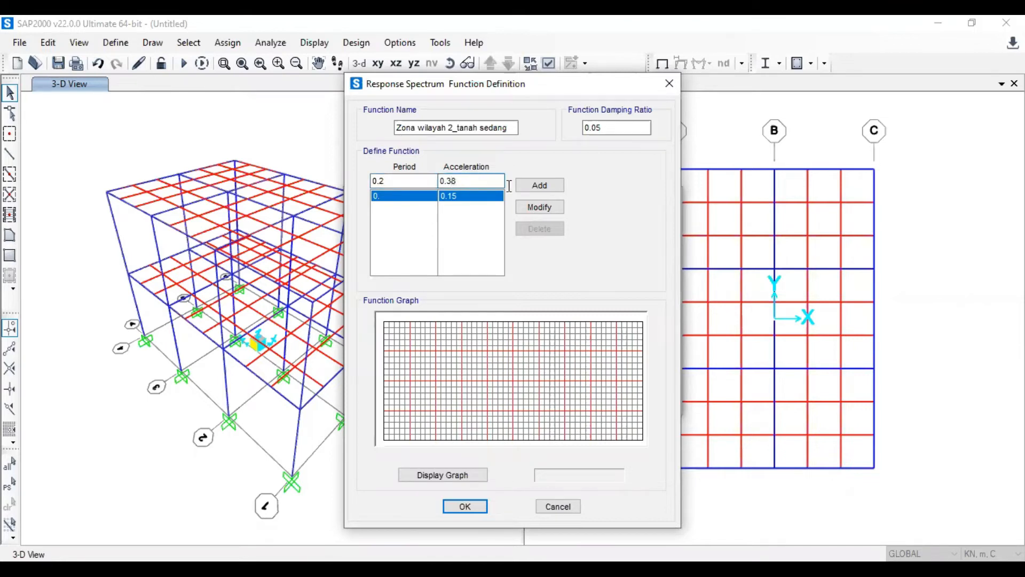
left_click(537, 184)
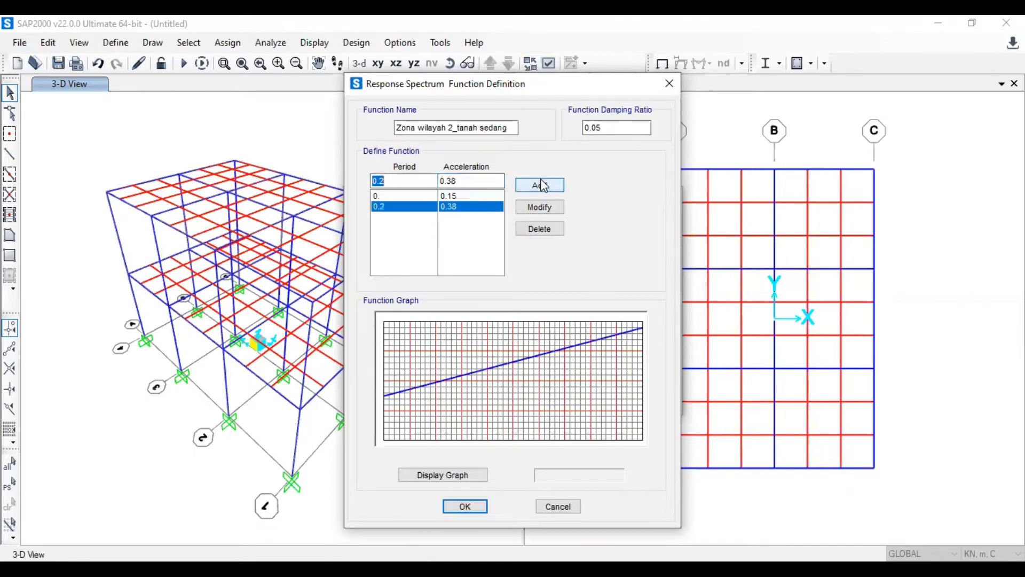
- Add a spectrum point with period 0.6, keeping the acceleration of 0.38
left_click(428, 184)
key("BackSpace")
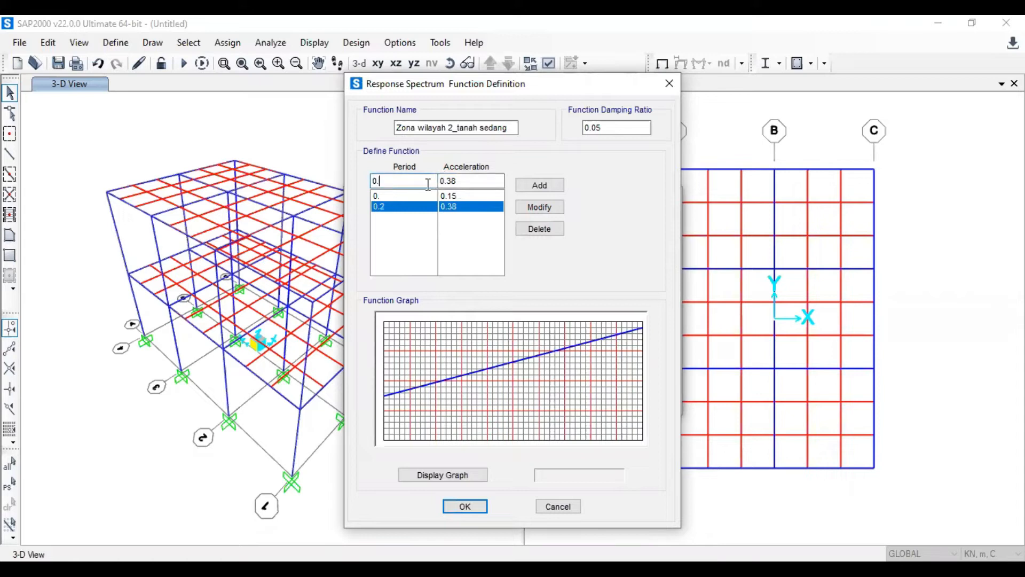
type("6")
left_click(540, 185)
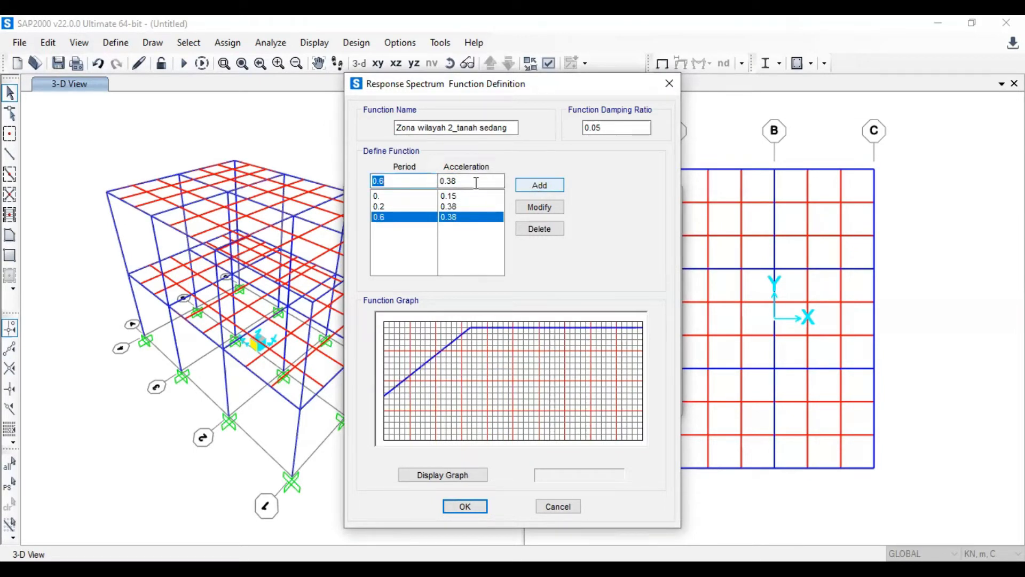
- Add a spectrum point with period 0.7 and acceleration 0.32
left_click(395, 182)
key("BackSpace")
type("7")
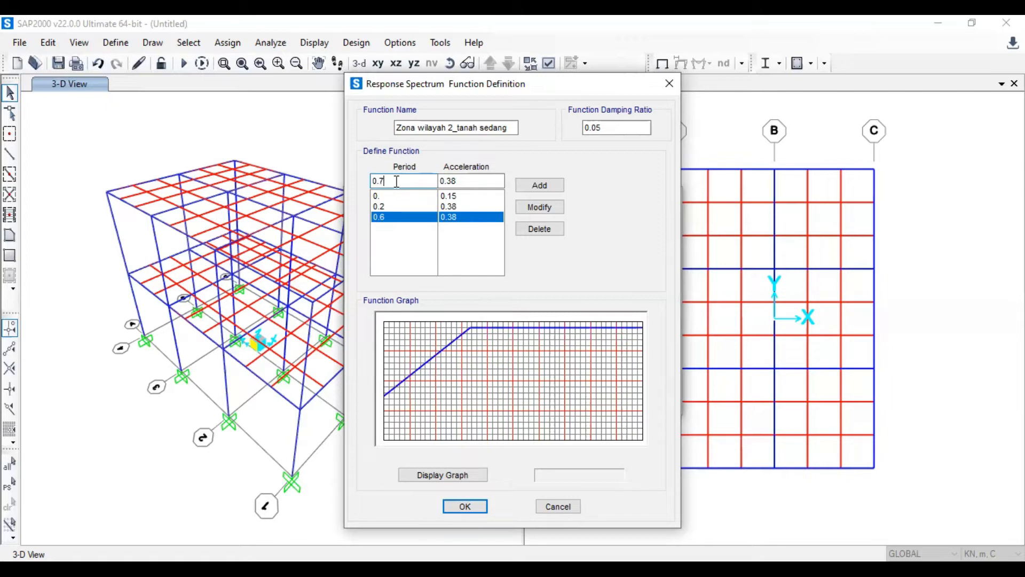
key("alt+Tab")
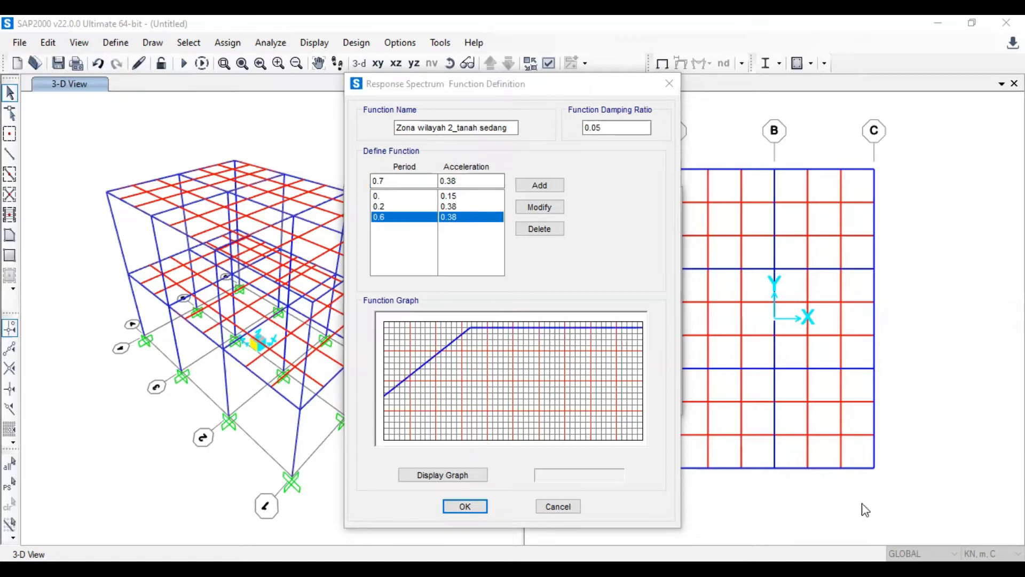
left_click(475, 176)
key("BackSpace")
type("2")
left_click(539, 185)
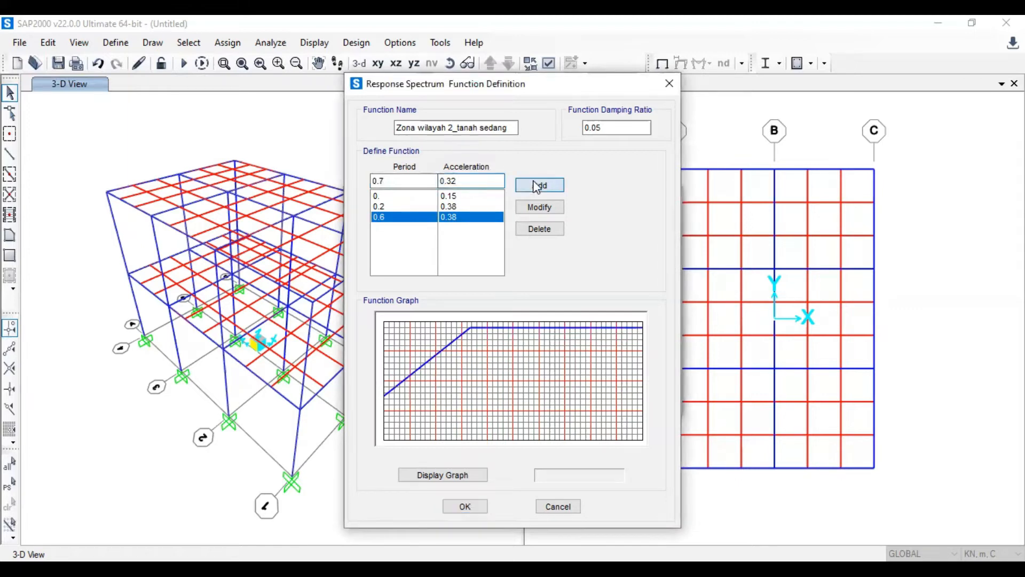
- Add a spectrum point with period 0.8 and acceleration 0.29
left_click(403, 180)
key("BackSpace")
type("8")
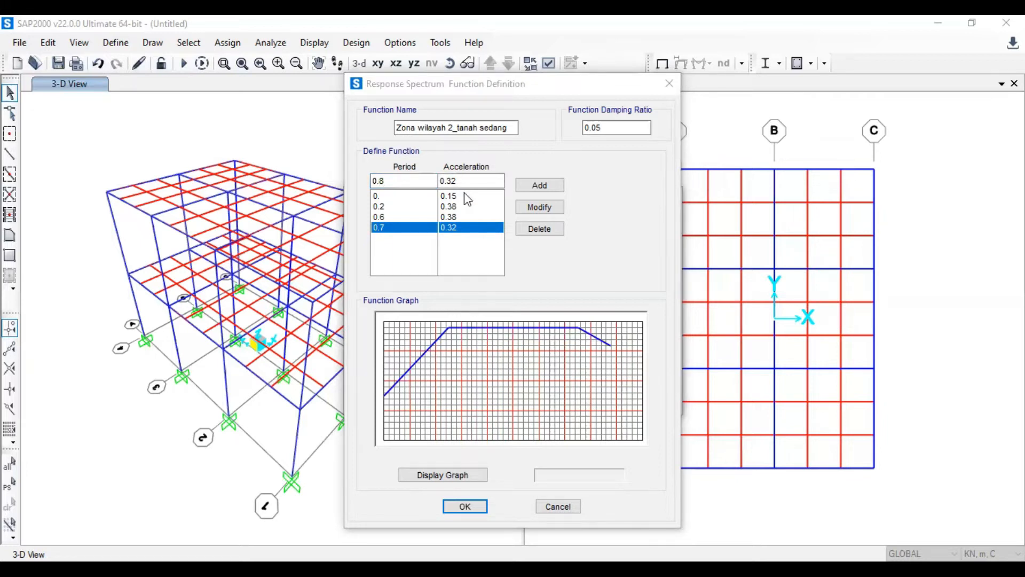
left_click(475, 180)
key("BackSpace")
key("BackSpace")
type("29")
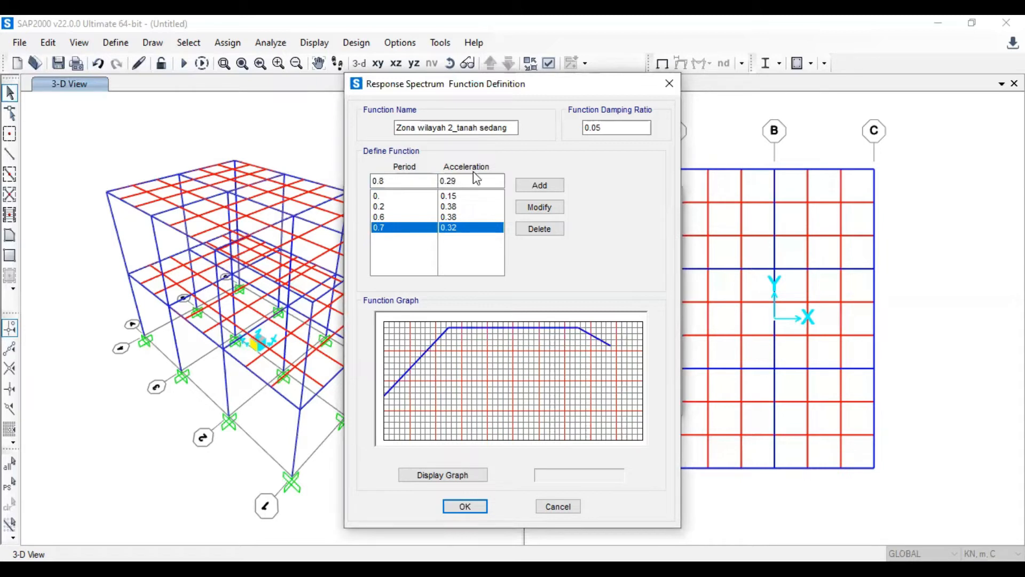
left_click(526, 186)
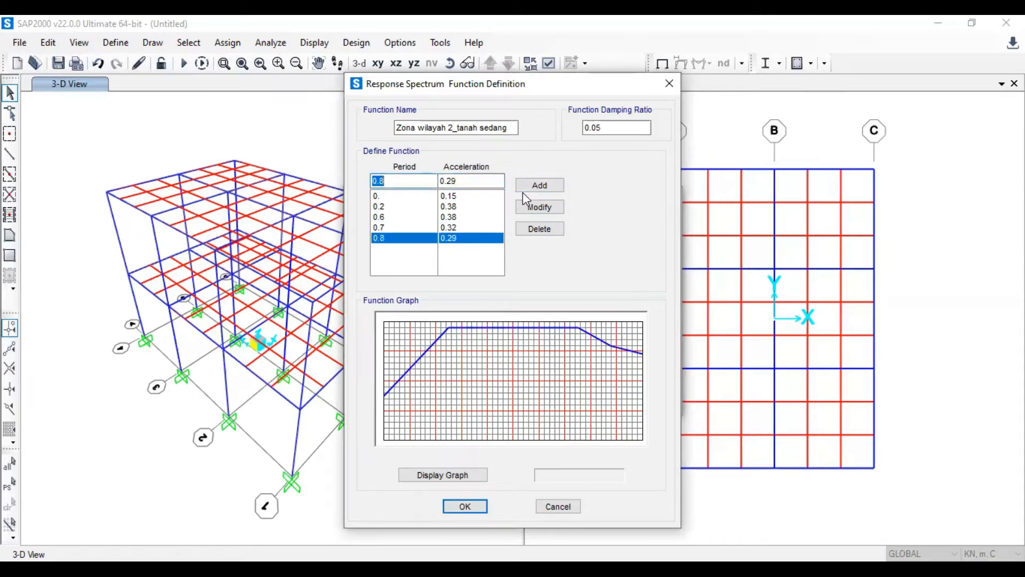
- Add a spectrum point with period 1 and acceleration 0.23
type("1")
left_click(474, 181)
key("BackSpace")
type("3")
left_click(539, 184)
- Add a spectrum point with period 1.5 and acceleration 0.15
type("1.5")
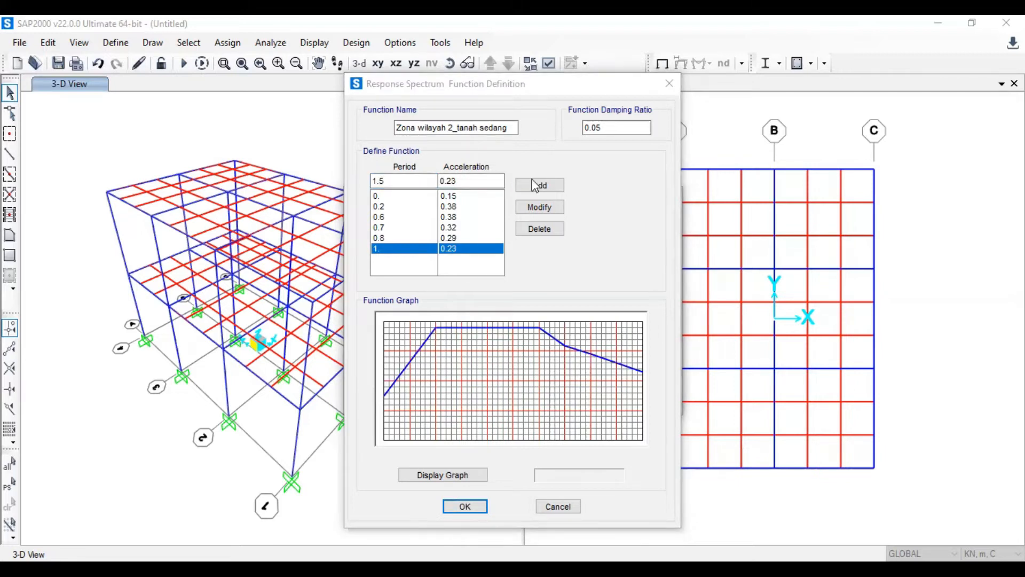
left_click(479, 182)
key("BackSpace")
key("BackSpace")
type("15")
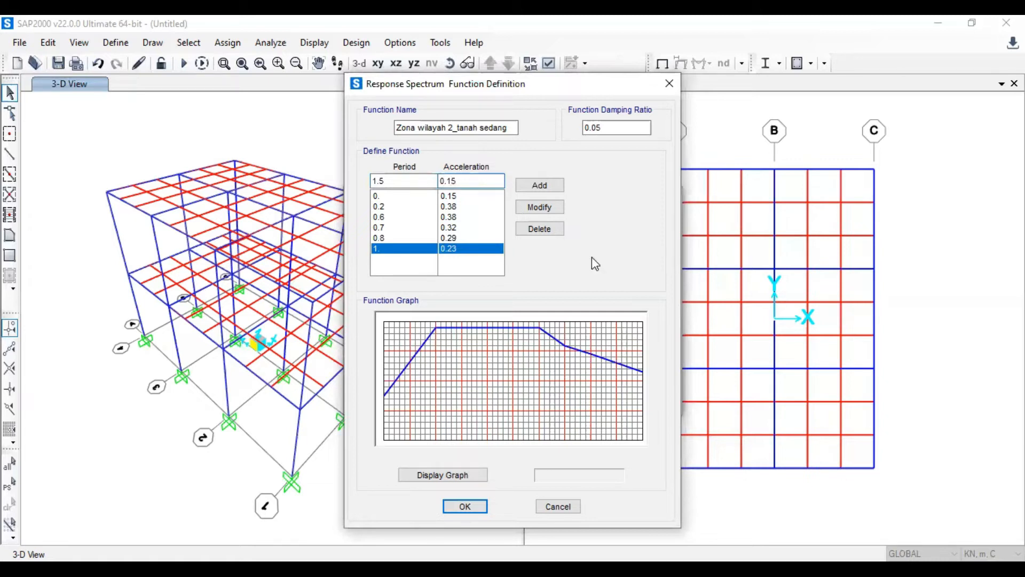
left_click(557, 190)
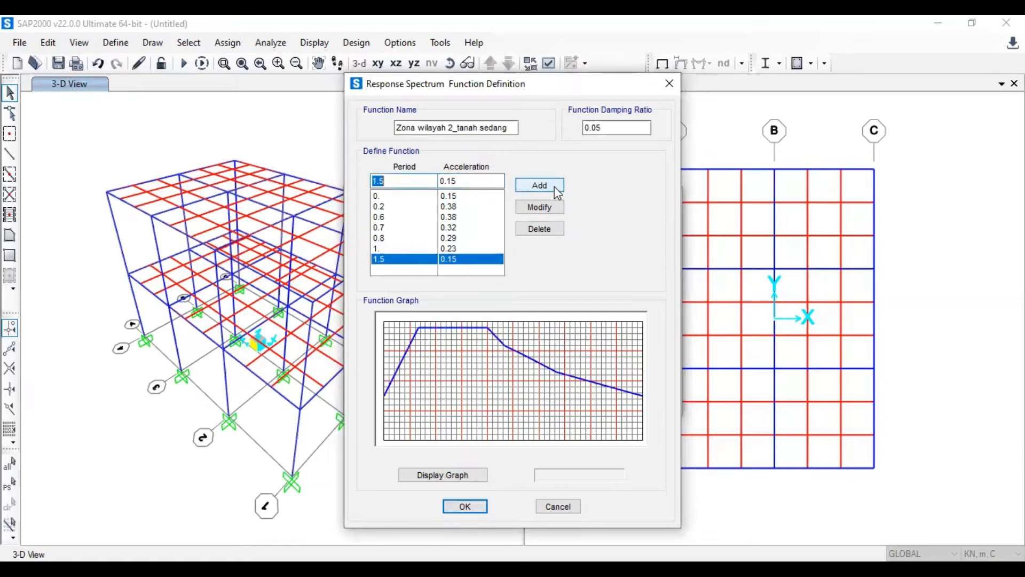
- Add a spectrum point with period 2 and acceleration 0.11
left_click_drag(405, 180, 373, 164)
type("2")
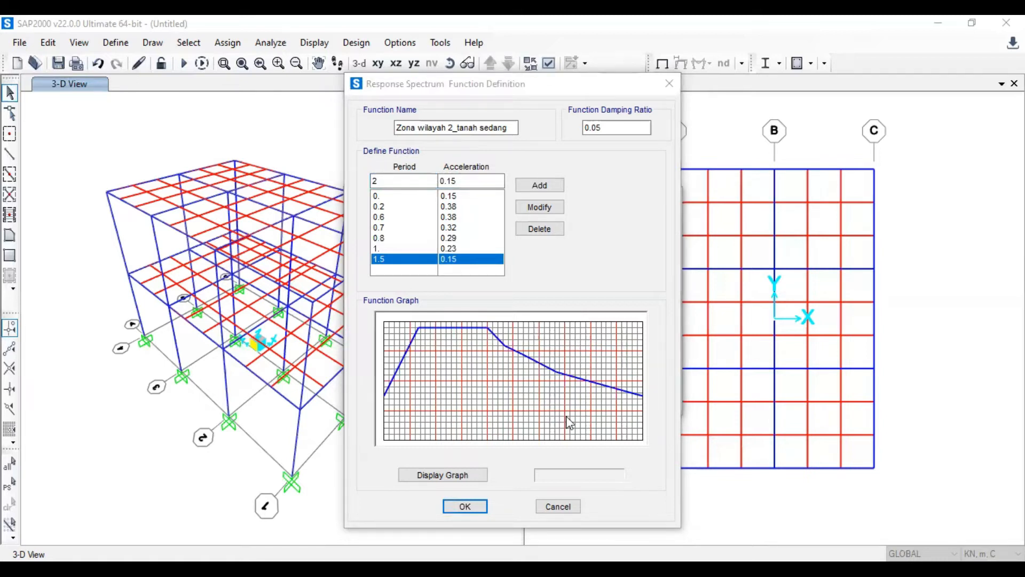
left_click(560, 175)
left_click(483, 179)
key("BackSpace")
type("1")
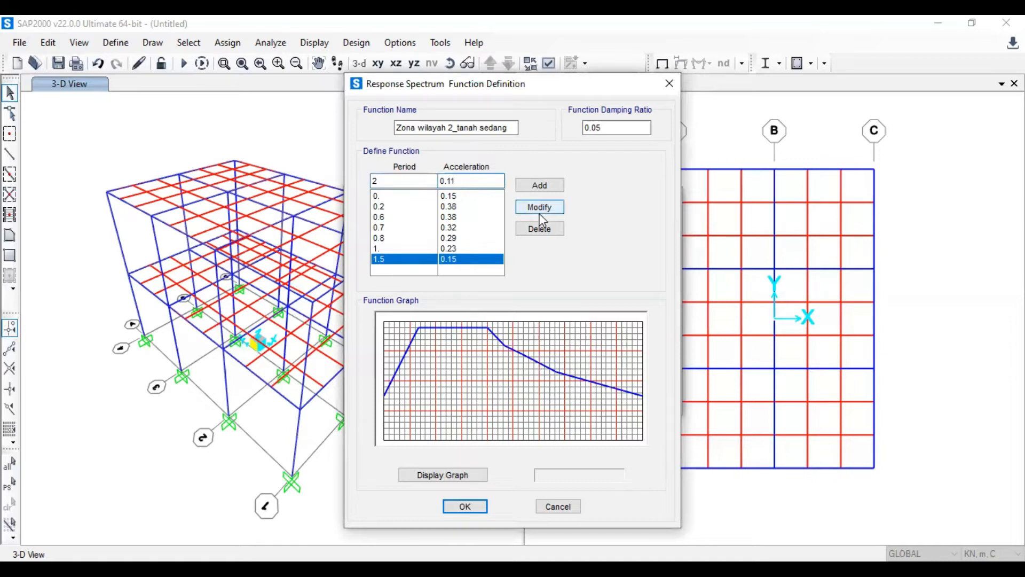
left_click(539, 185)
- Add a spectrum point with period 2.5 and acceleration 0.09
type("2.5")
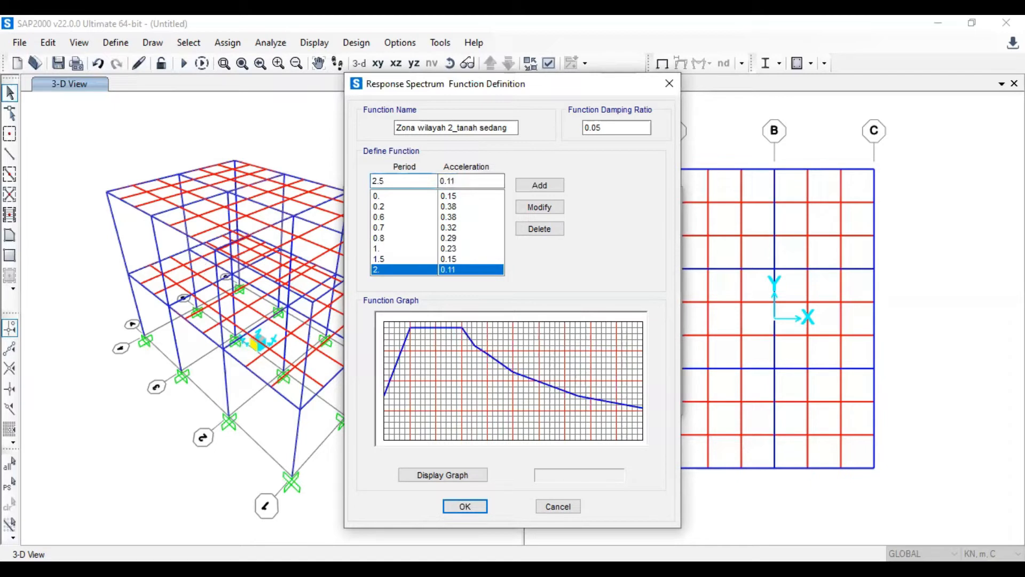
key("alt+Tab")
left_click(474, 179)
key("BackSpace")
key("BackSpace")
type("09")
left_click(526, 187)
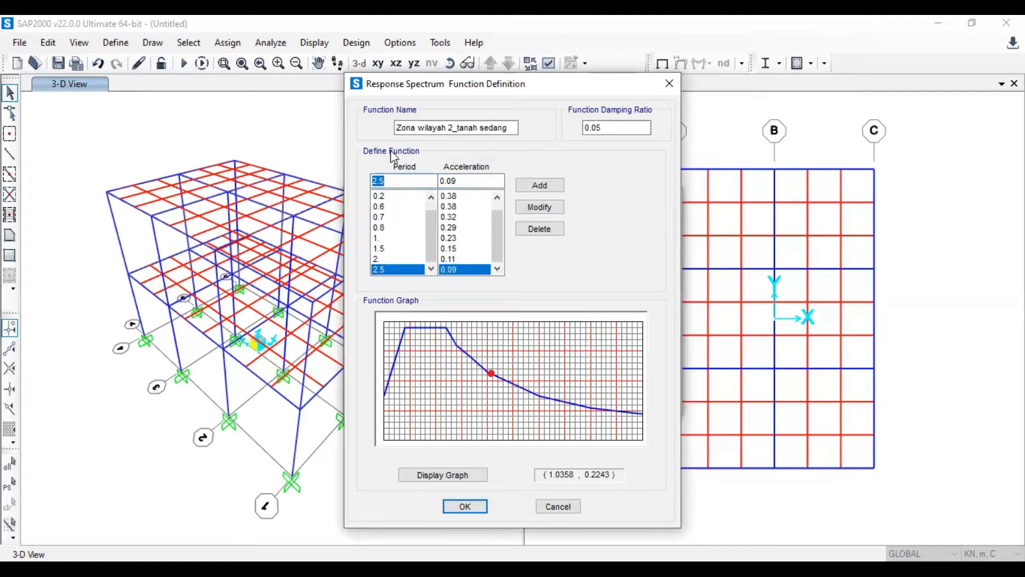
- Add the last spectrum point with period 3 and acceleration 0.07, and accept the finished response spectrum function
type("3")
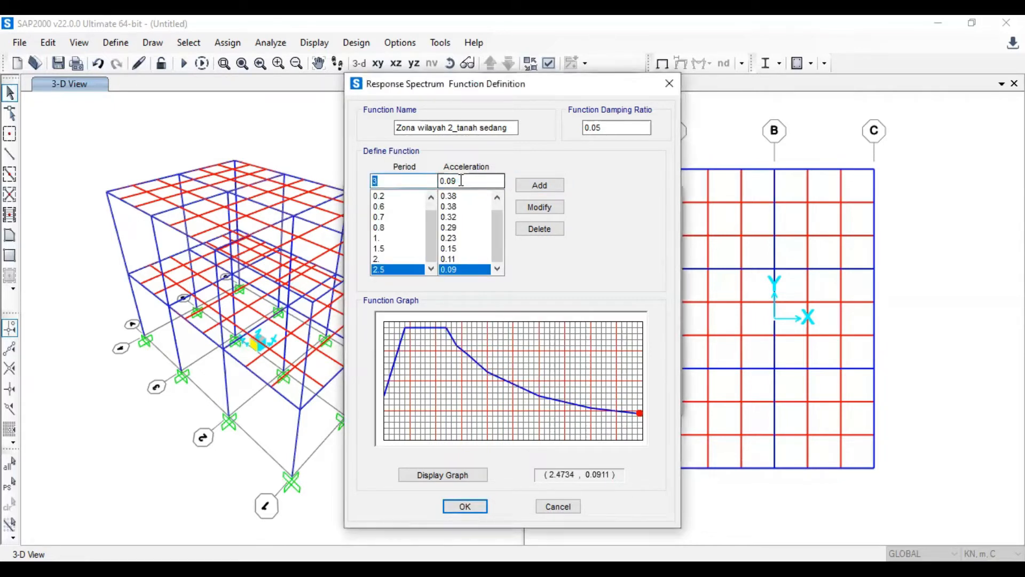
left_click(461, 181)
key("BackSpace")
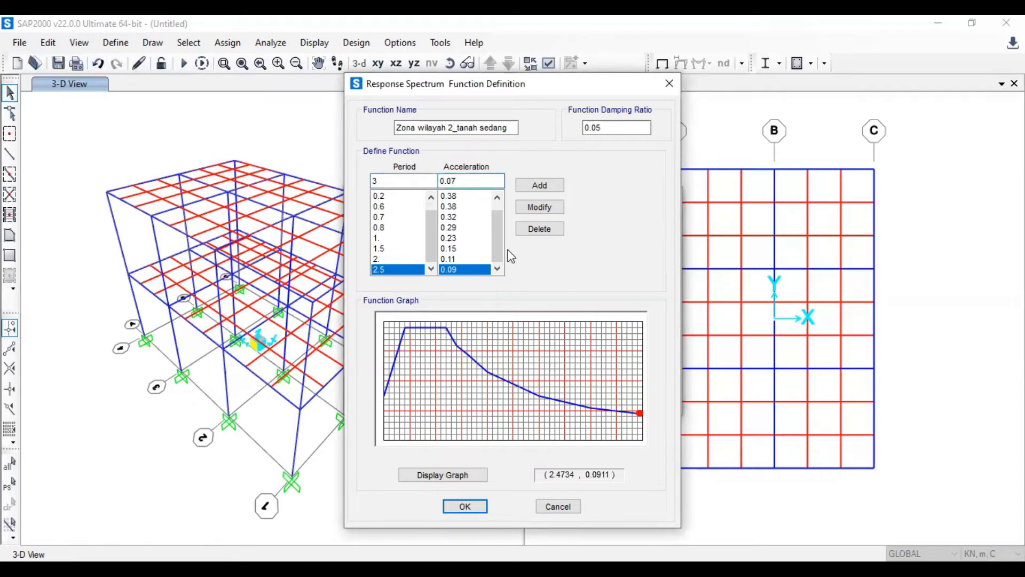
left_click(544, 184)
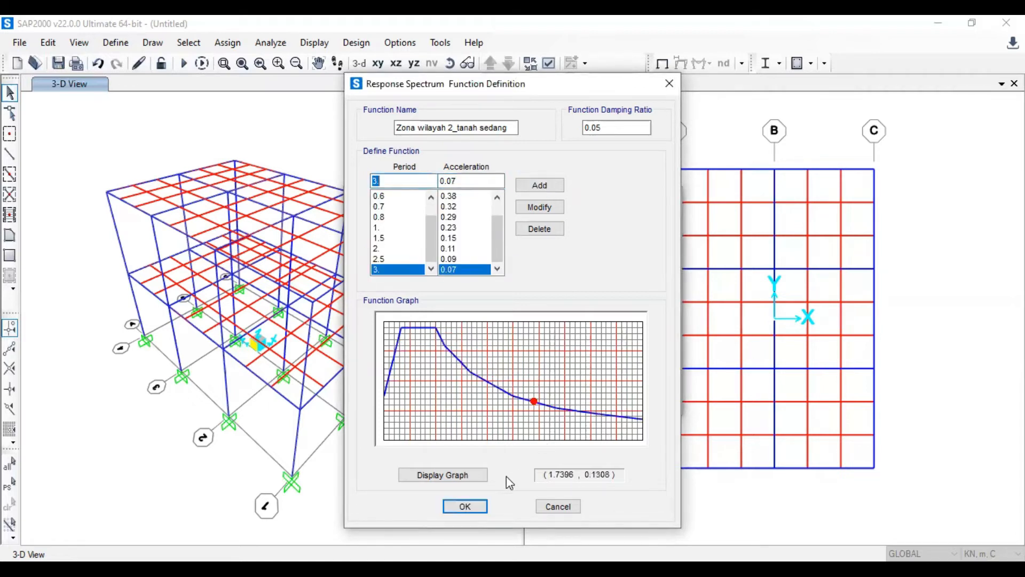
left_click(479, 504)
left_click(550, 386)
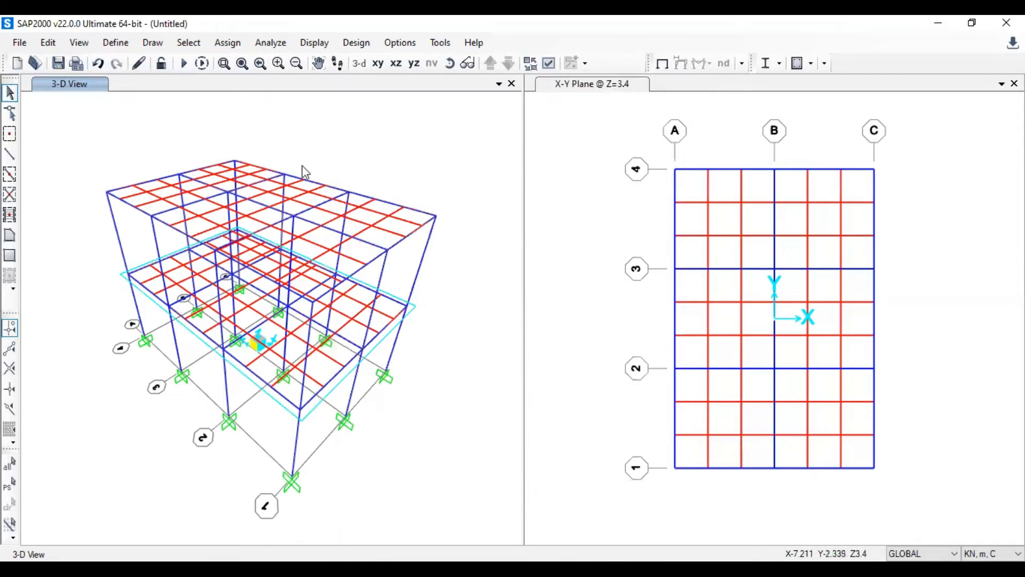
- Define a new load pattern named LIVE of type Live with self-weight multiplier 0
left_click(123, 45)
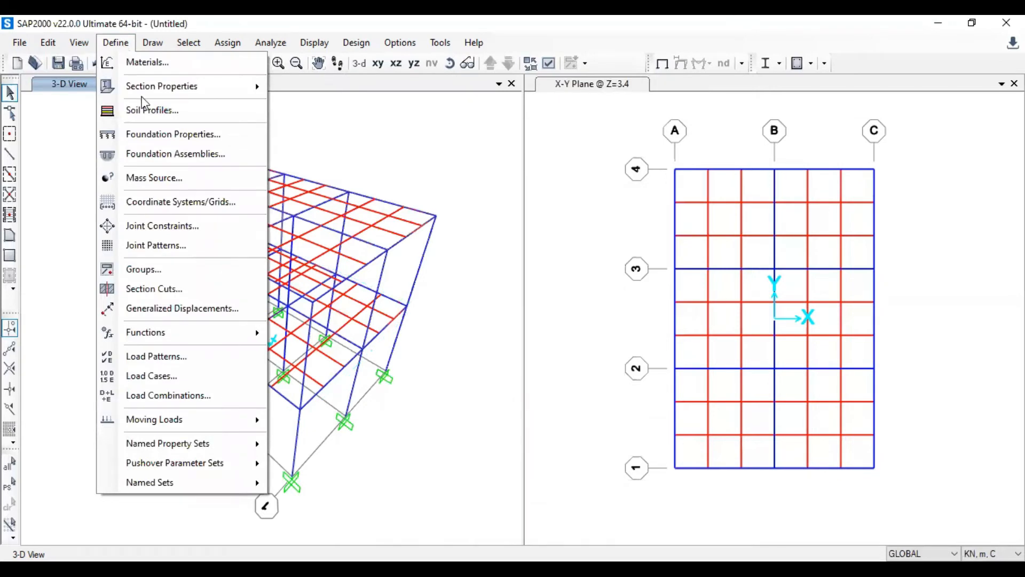
left_click(190, 356)
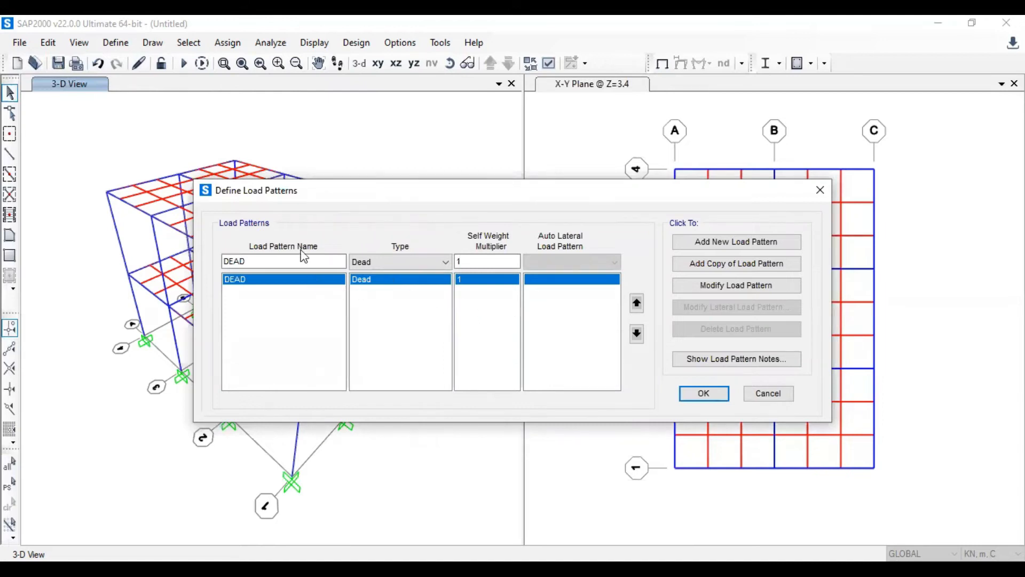
left_click_drag(300, 261, 184, 239)
type("LIVE")
left_click(380, 261)
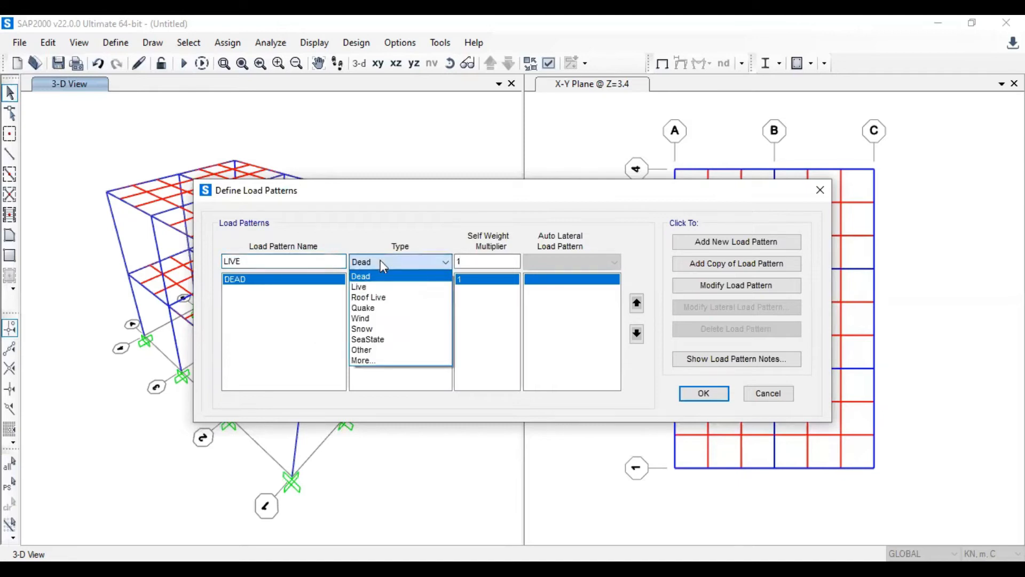
left_click(393, 287)
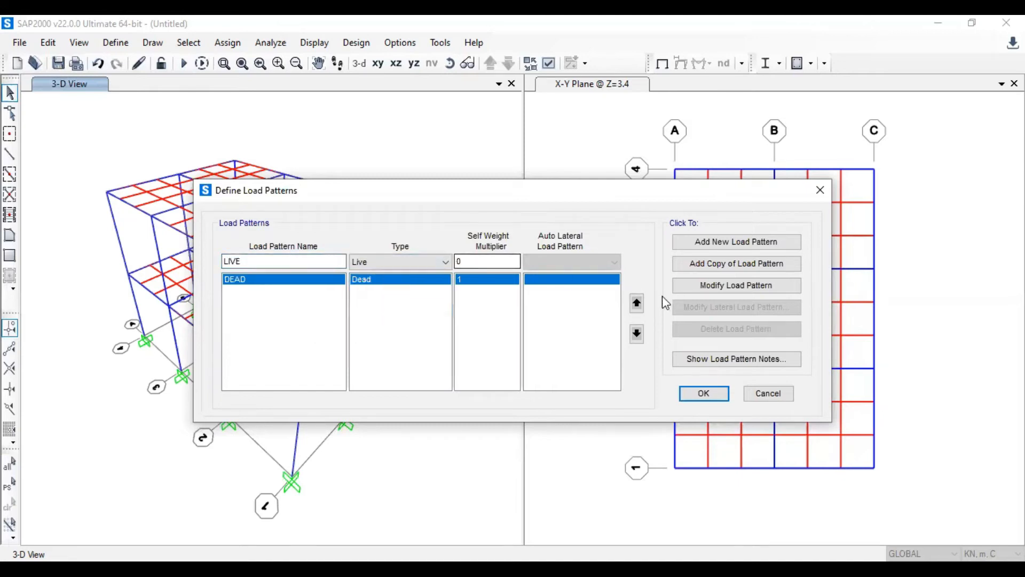
left_click(728, 241)
- Add a load pattern named QUAKE of type Quake with User Coefficient as its auto lateral load pattern
left_click_drag(287, 261, 211, 251)
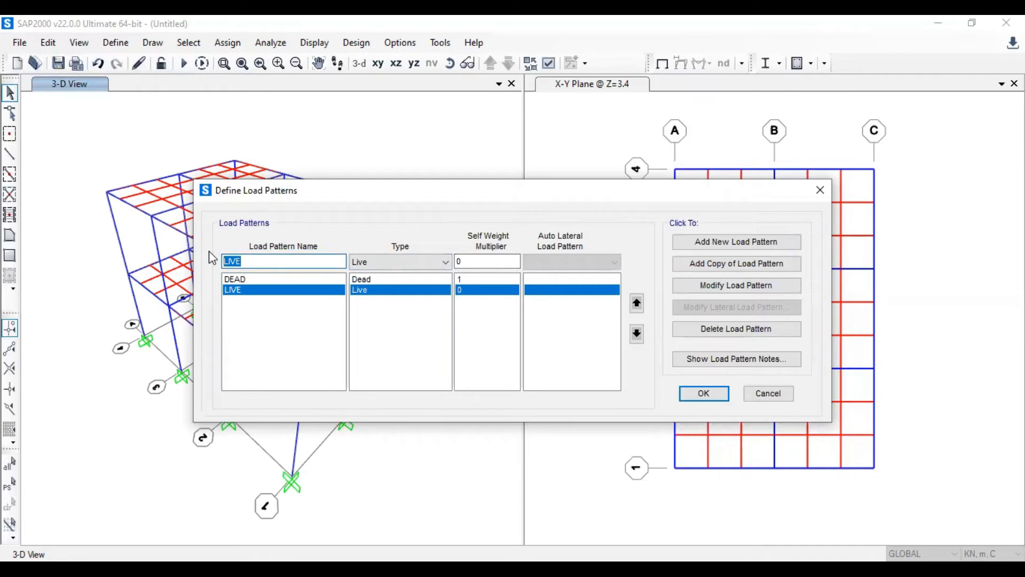
type("QUAKE")
left_click(369, 267)
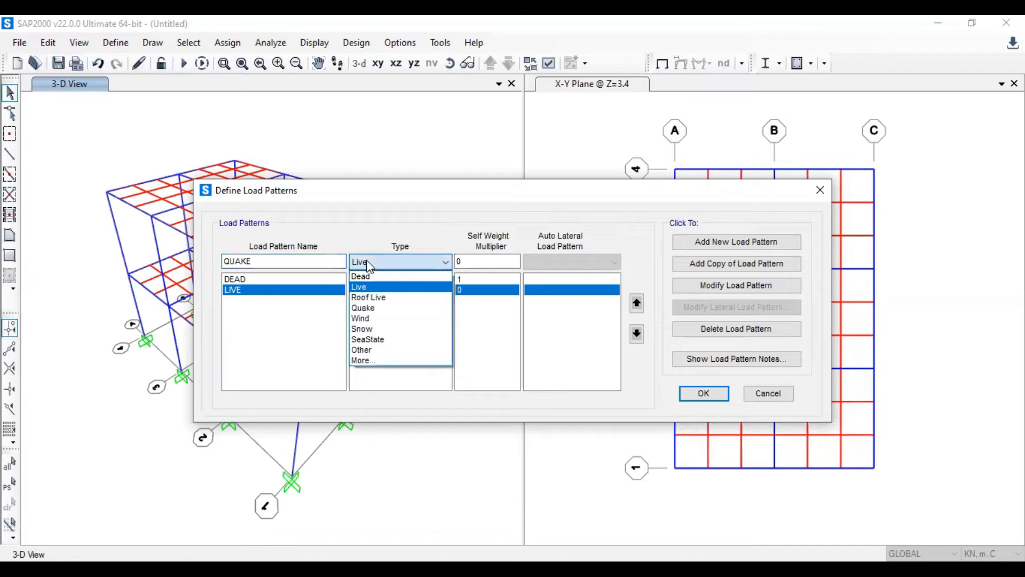
left_click(381, 313)
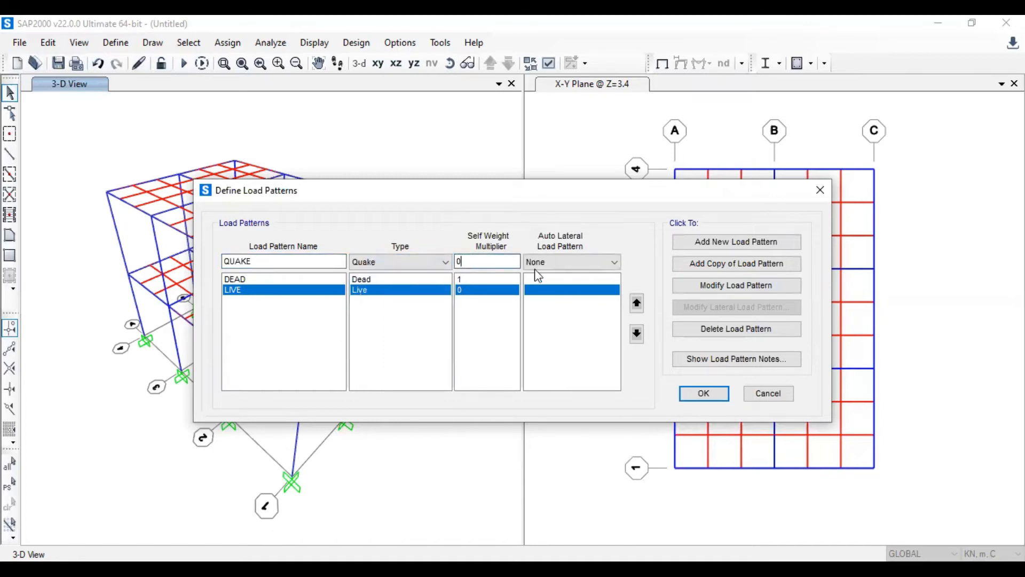
left_click(583, 267)
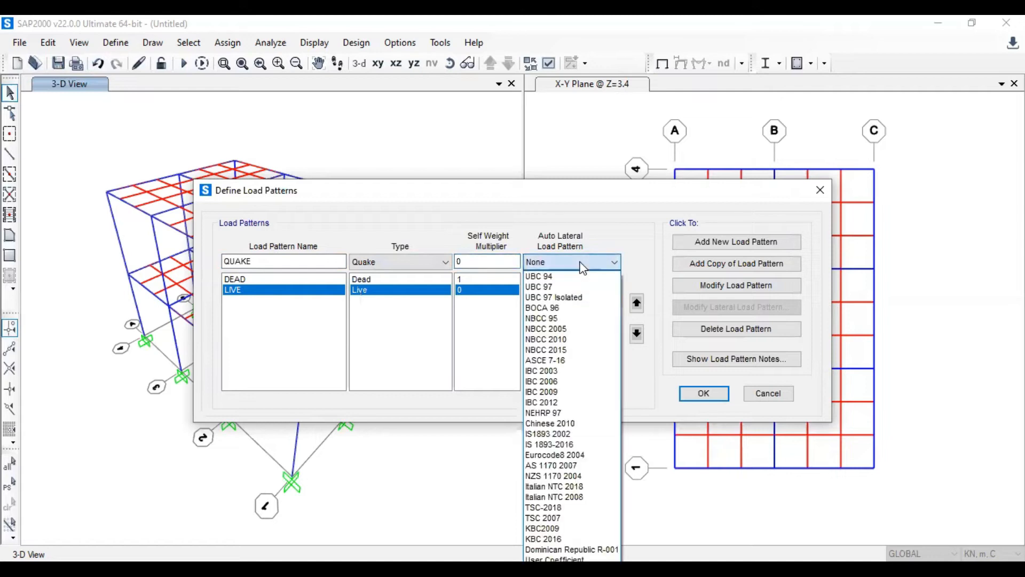
left_click(584, 558)
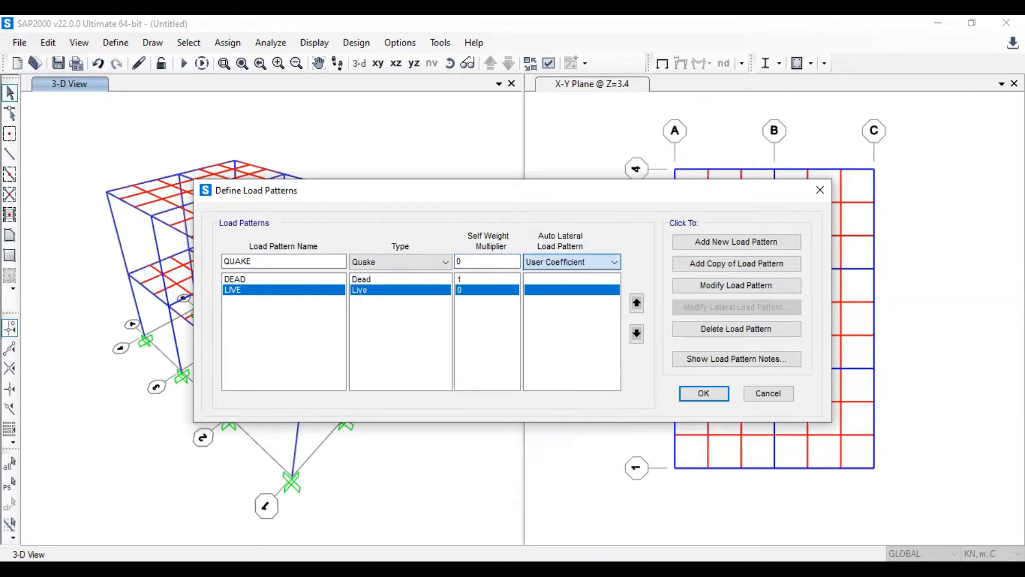
left_click(704, 243)
- Add a load pattern named RAIN of type Dead with self-weight multiplier 1, and accept the load patterns
left_click_drag(319, 262, 213, 261)
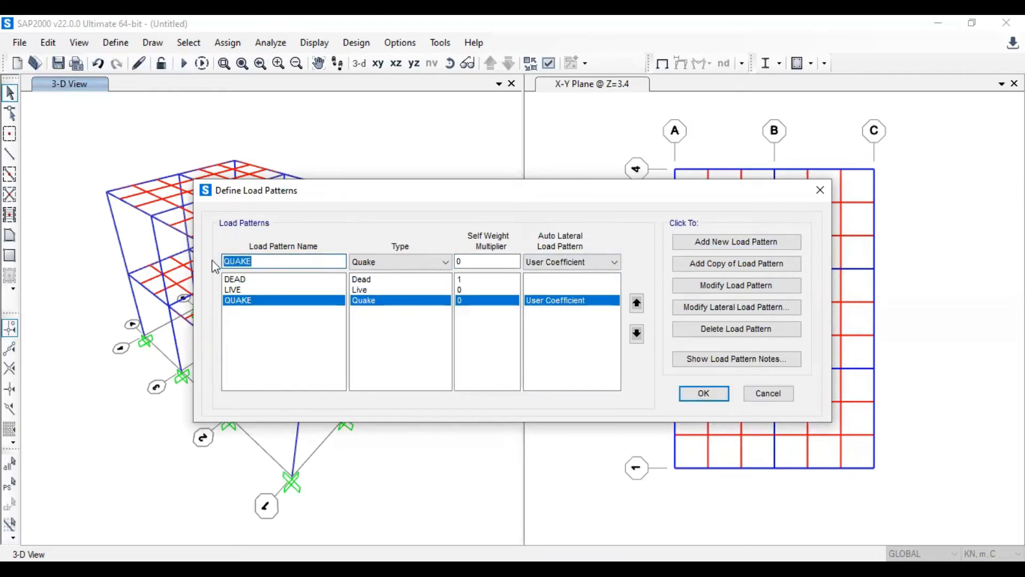
type("R")
type("IA")
key("BackSpace")
key("BackSpace")
type("AIN")
left_click(417, 264)
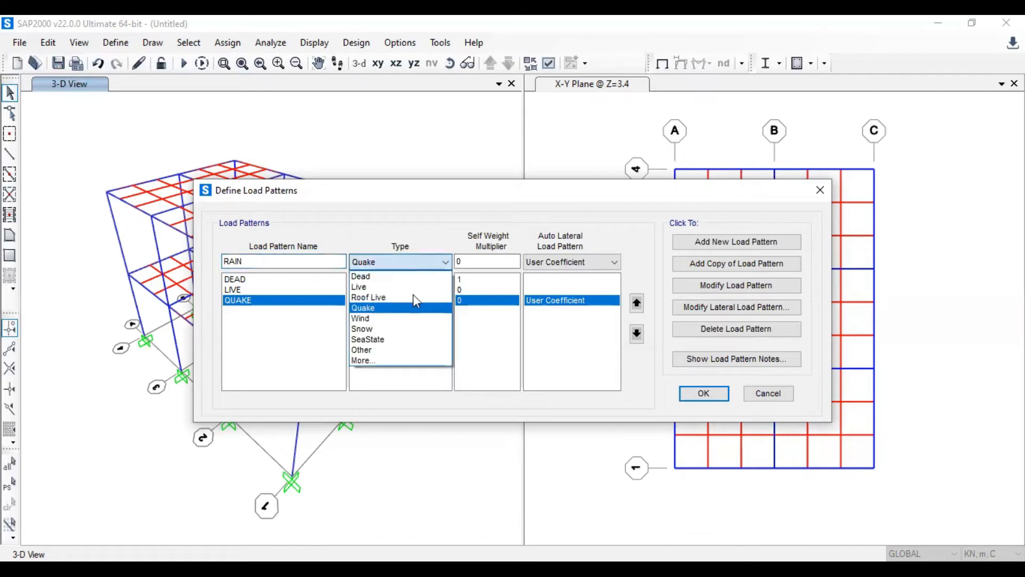
left_click(395, 361)
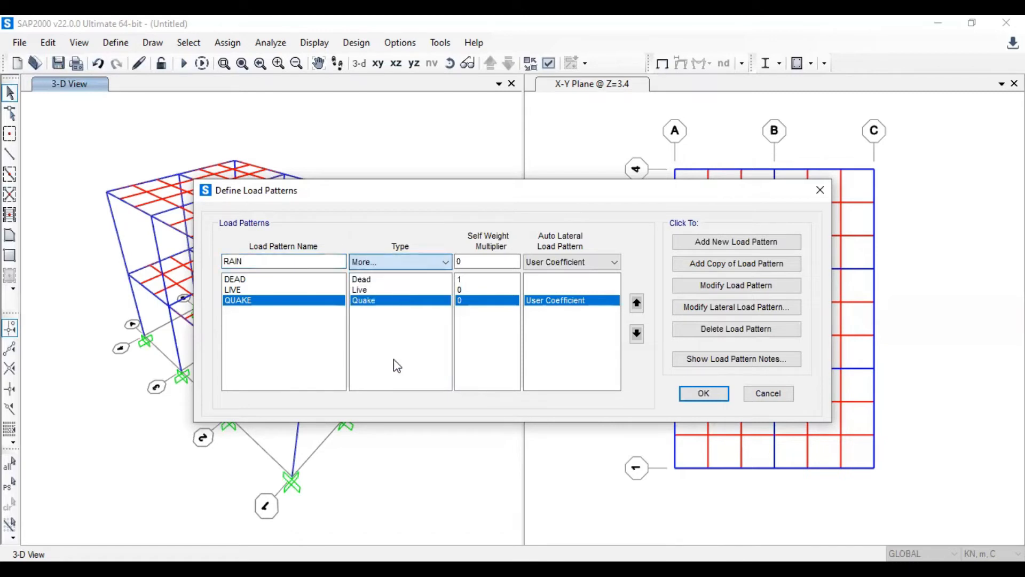
left_click(711, 242)
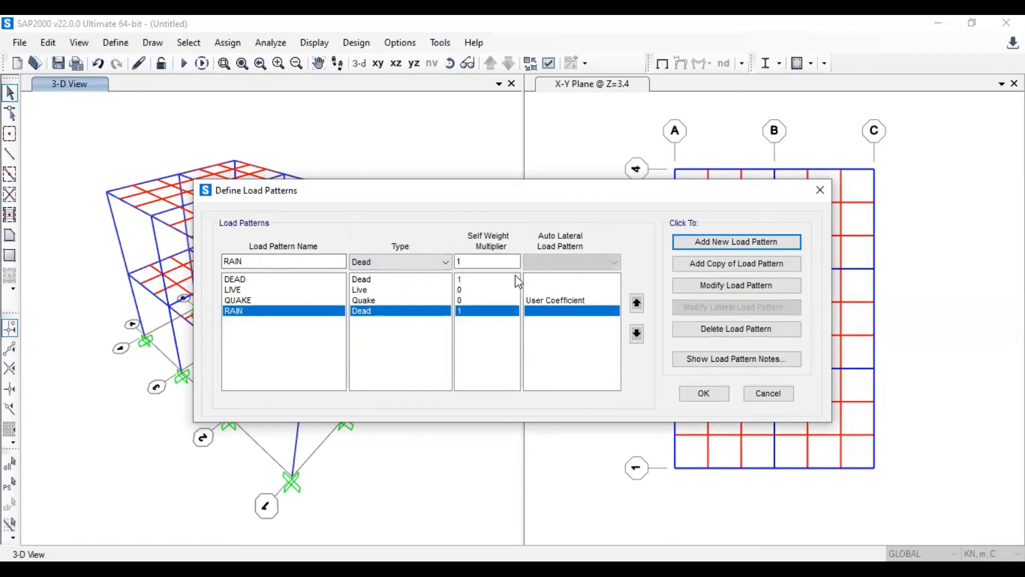
left_click(700, 395)
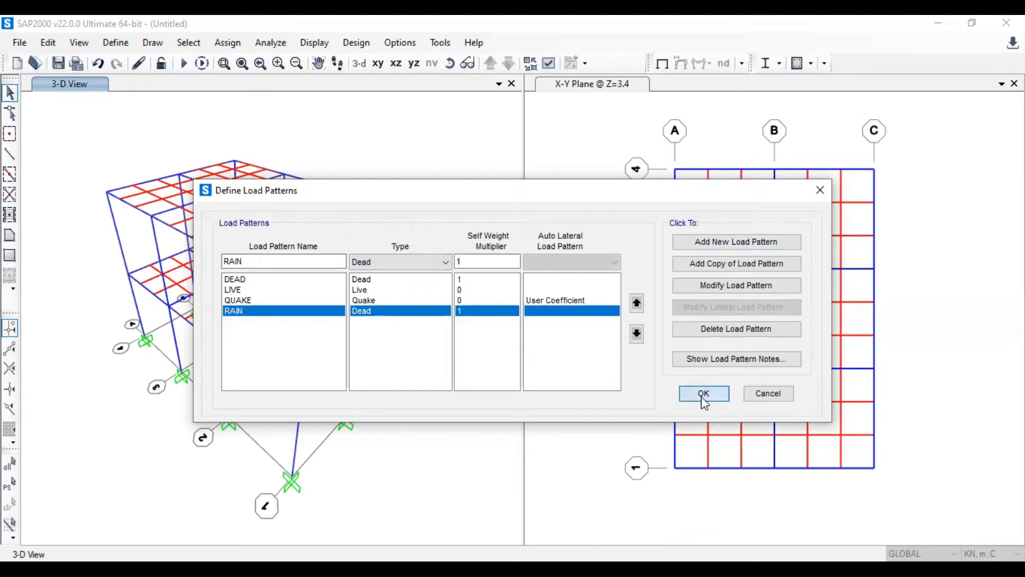
- Change the QUAKE load case type to Response Spectrum
left_click(124, 45)
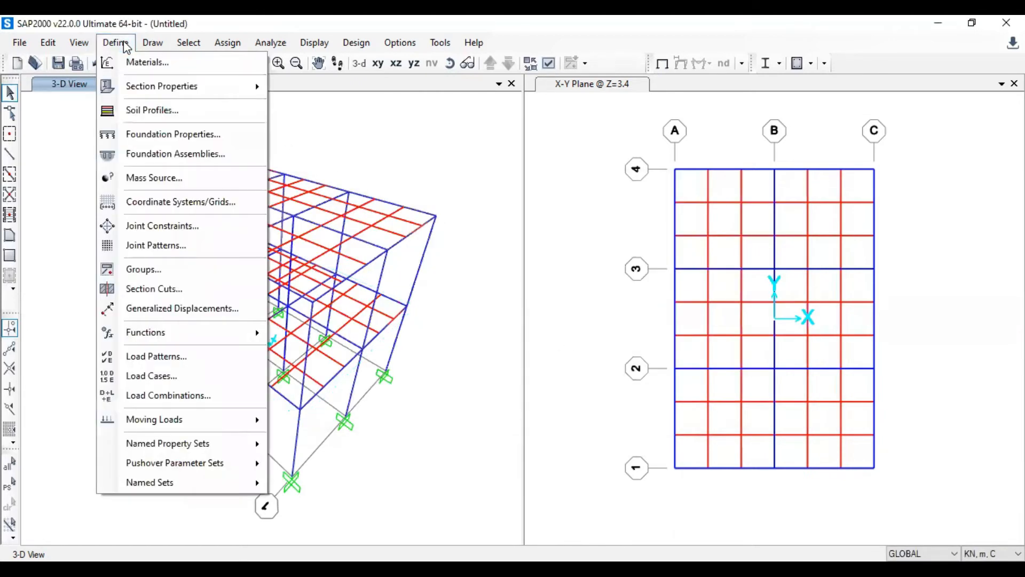
left_click(211, 384)
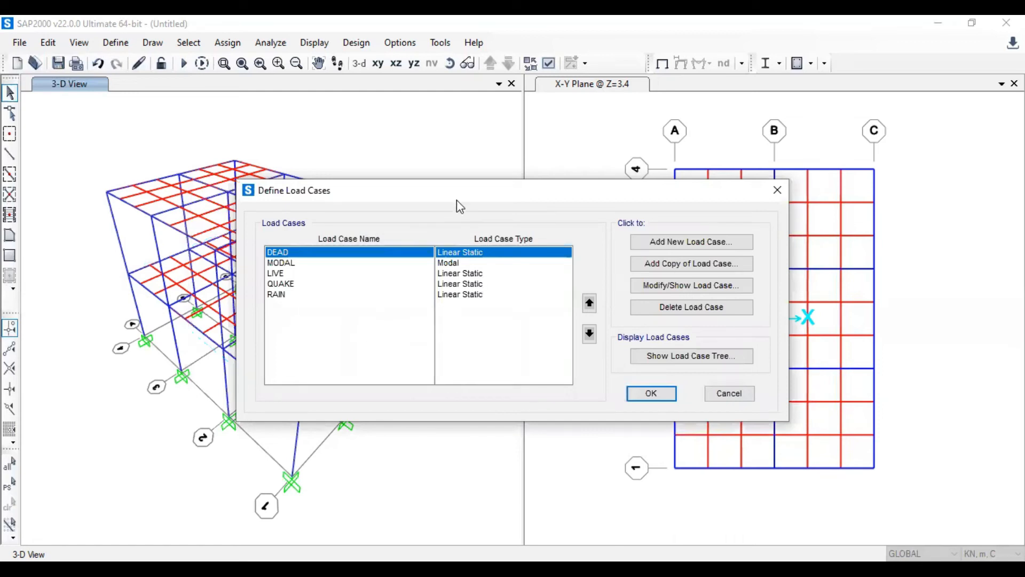
left_click_drag(456, 199, 416, 94)
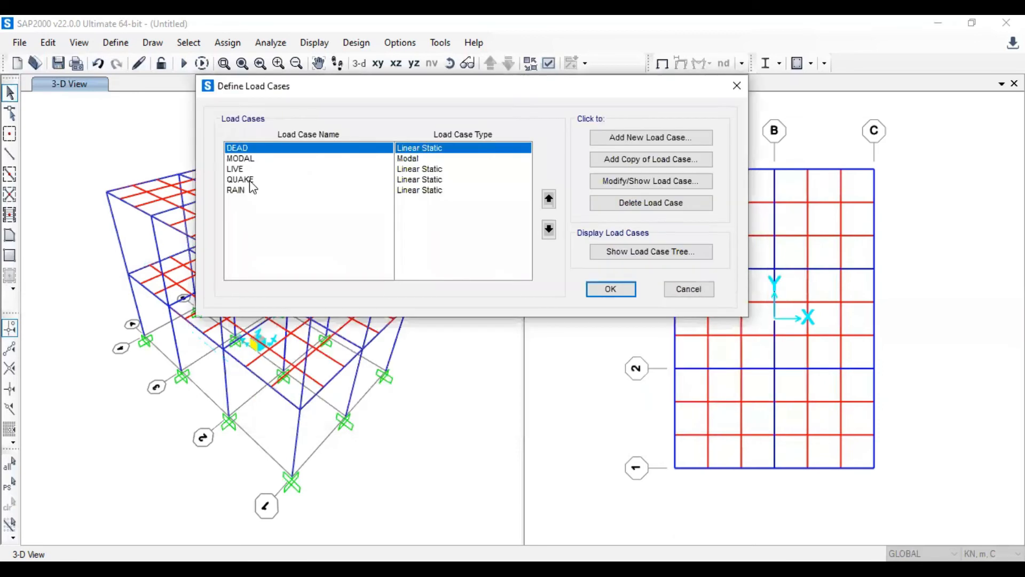
left_click(249, 179)
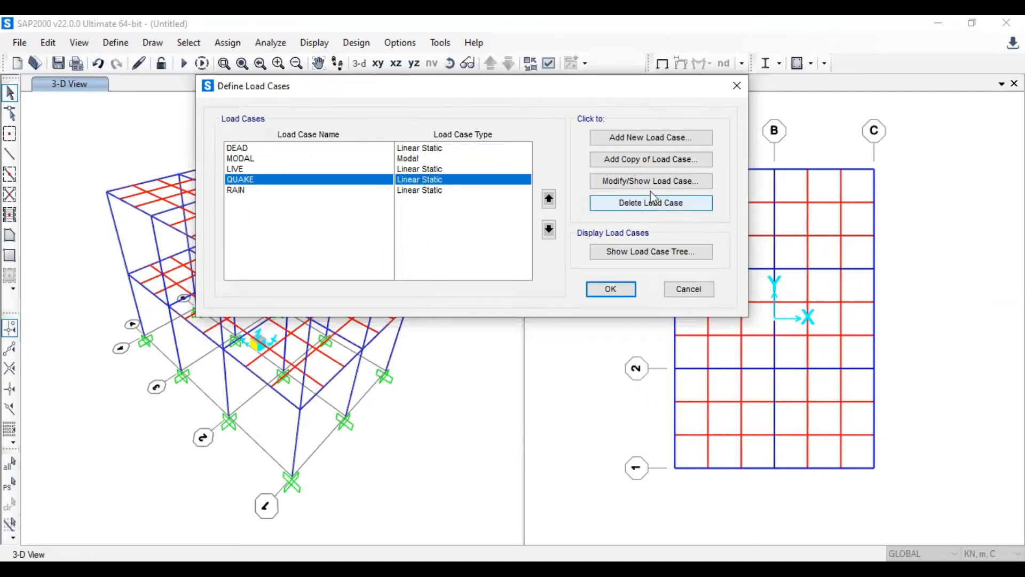
left_click(661, 182)
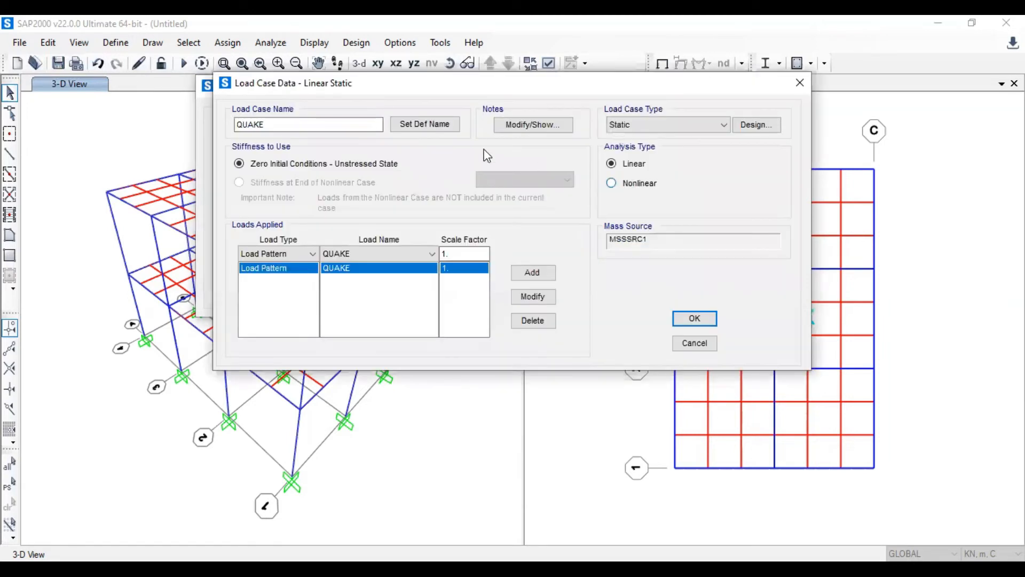
left_click(701, 126)
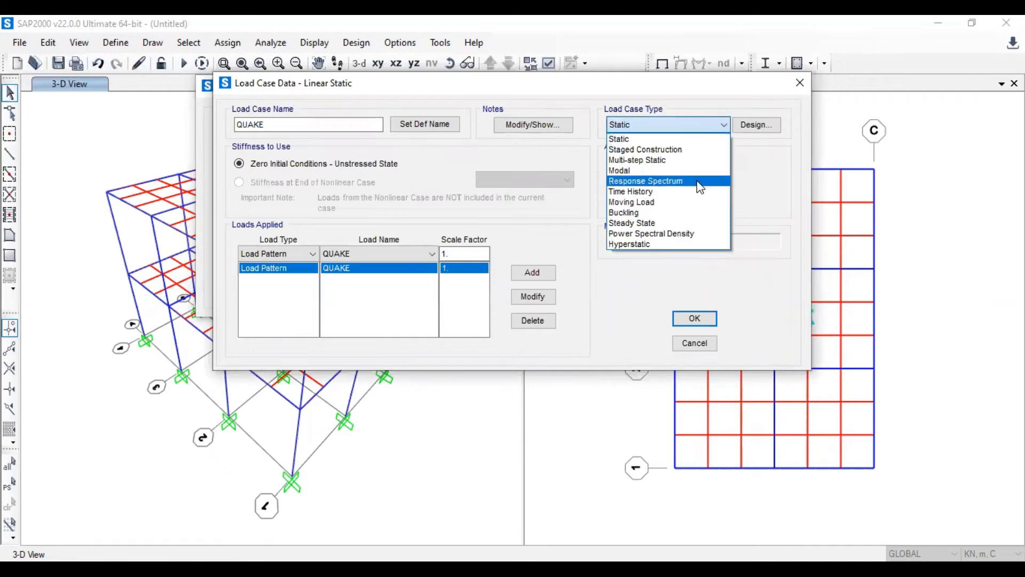
left_click(698, 182)
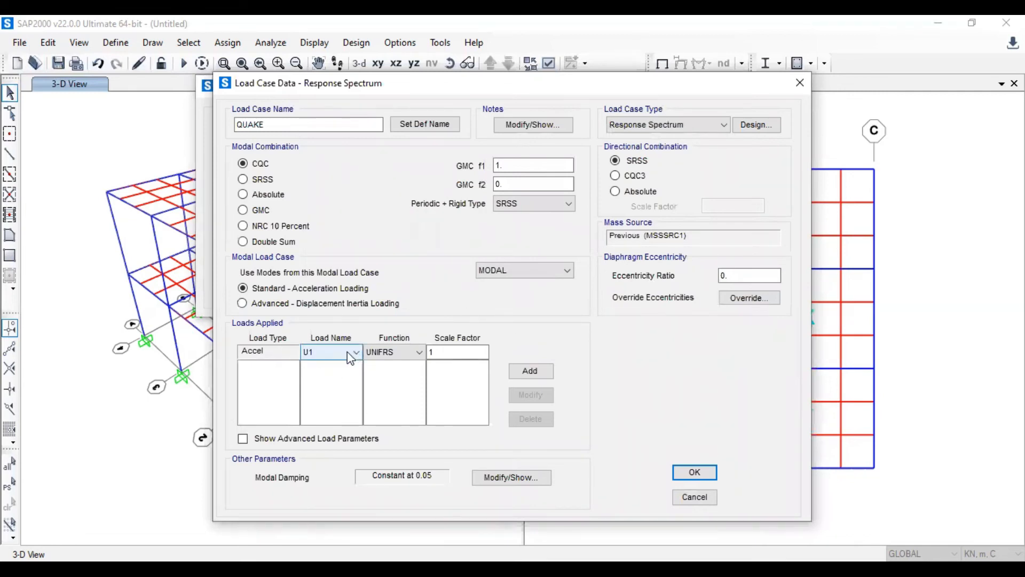
- Apply a U1 acceleration load to the QUAKE case using function Zona wilayah 2 with scale factor 1.15, and accept the load cases
left_click(393, 351)
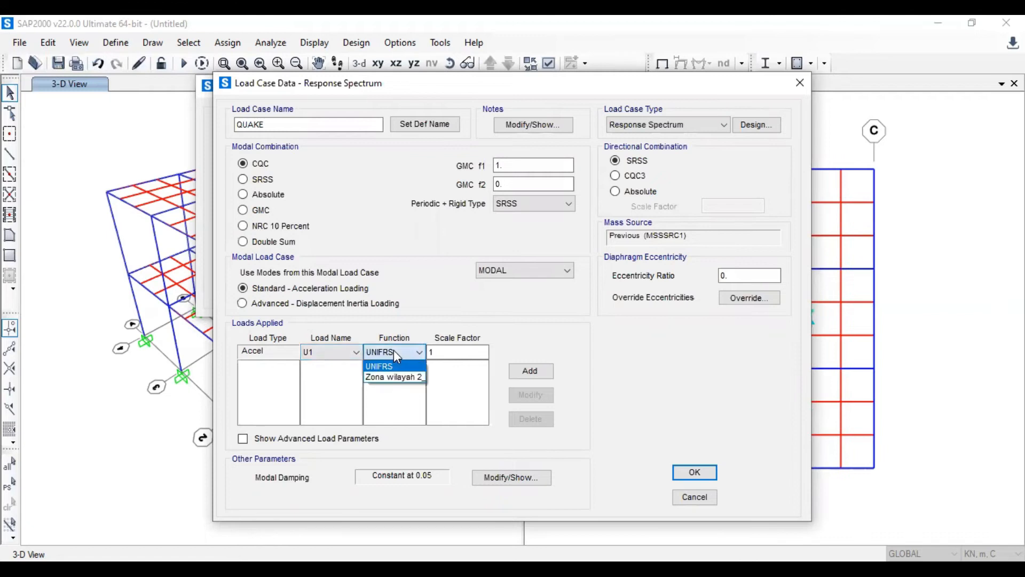
left_click(400, 378)
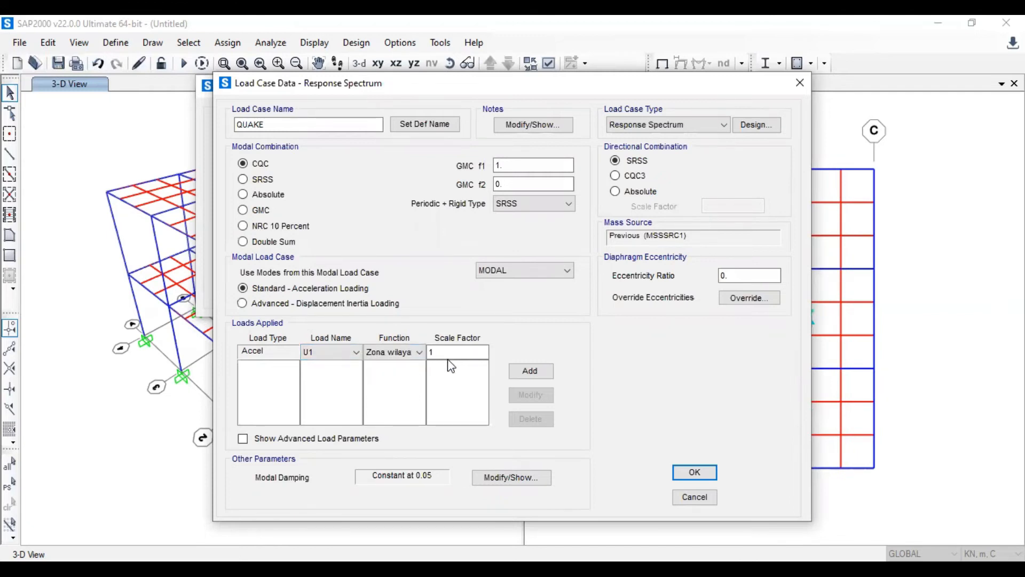
left_click(461, 351)
type(".15")
left_click(530, 370)
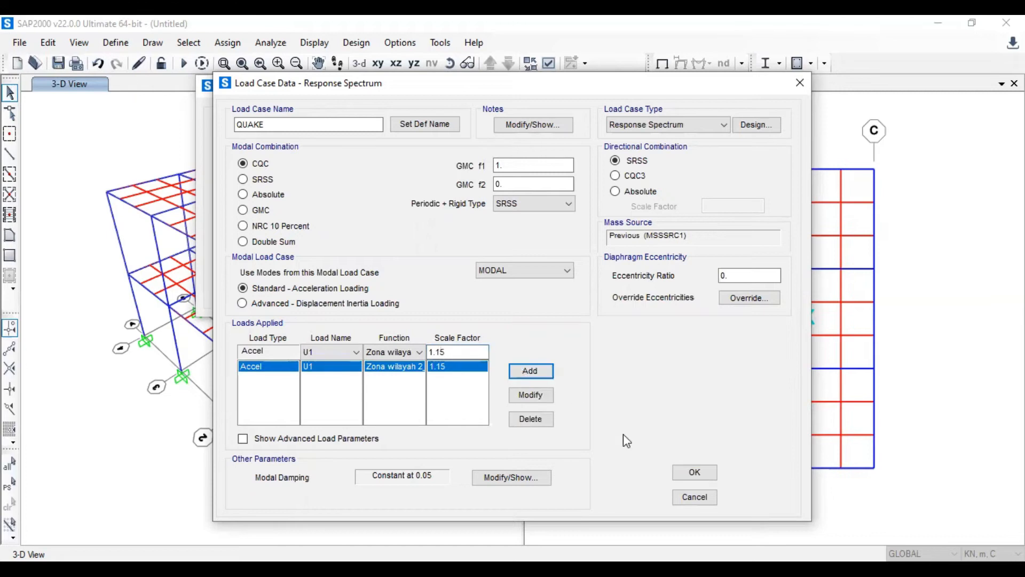
left_click(699, 475)
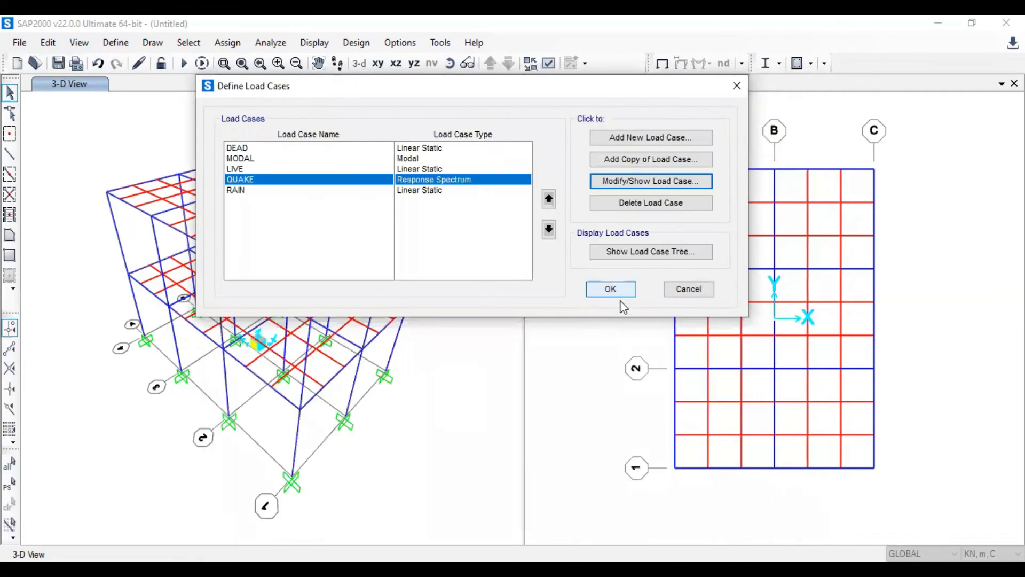
left_click(611, 290)
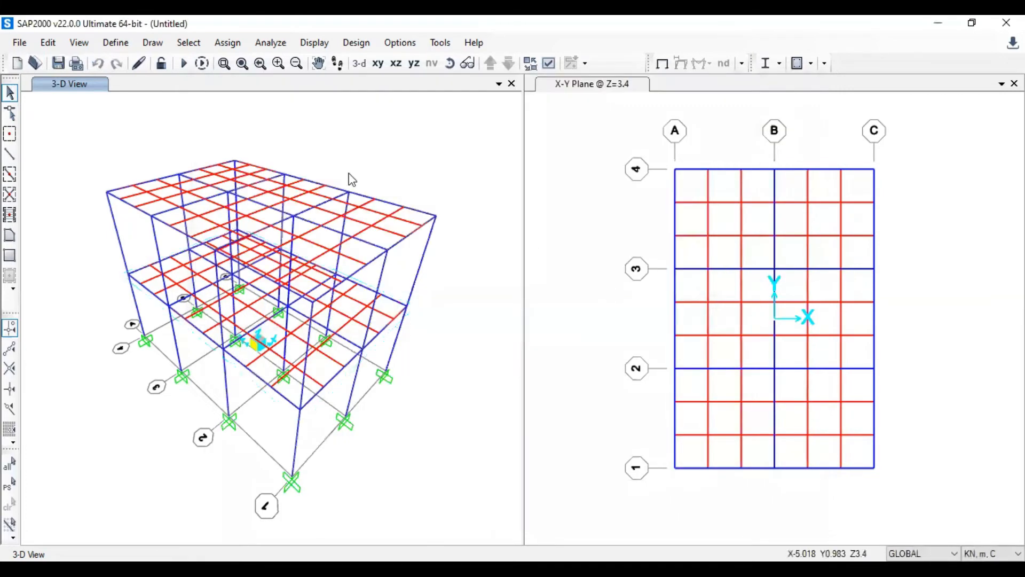
- Include specified load patterns in mass source MSSSRC1 and add the DEAD pattern with multiplier 1
left_click(115, 42)
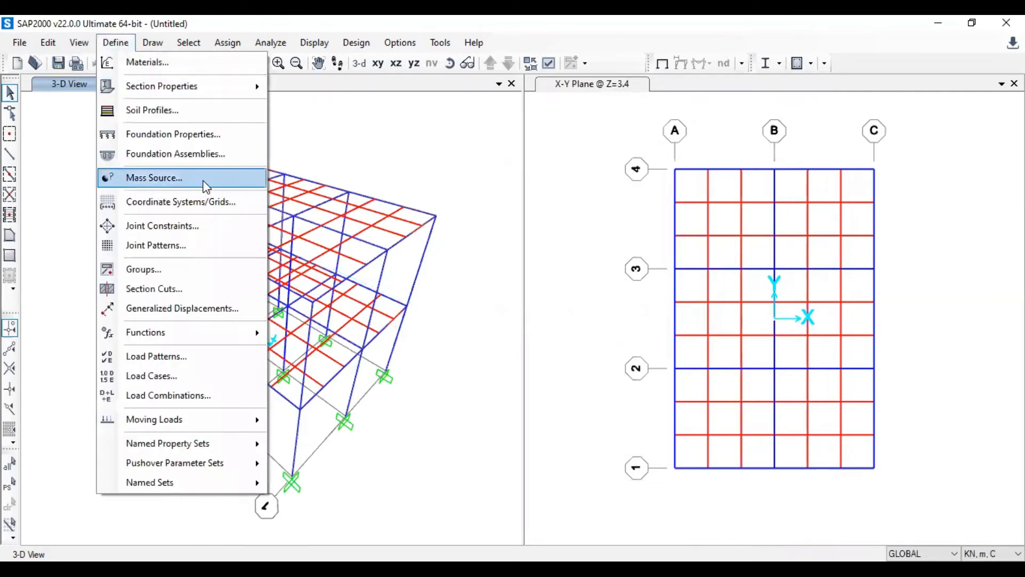
left_click(206, 186)
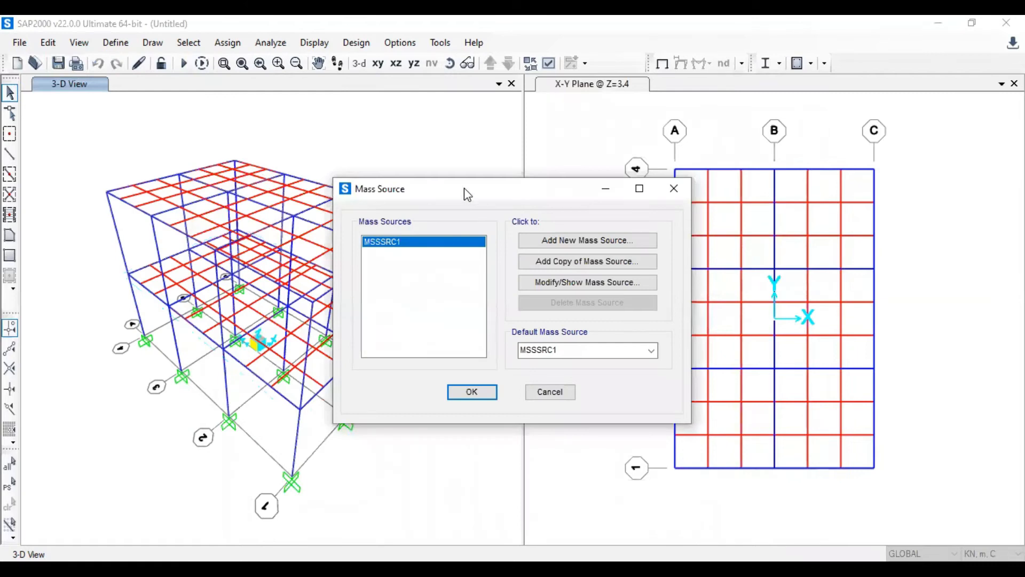
left_click_drag(466, 195, 441, 124)
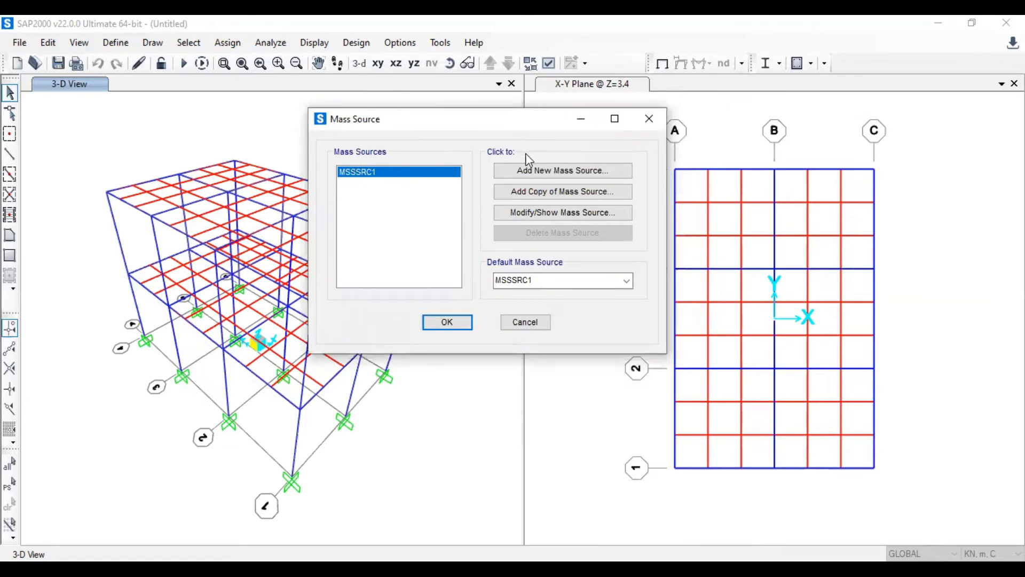
left_click(547, 215)
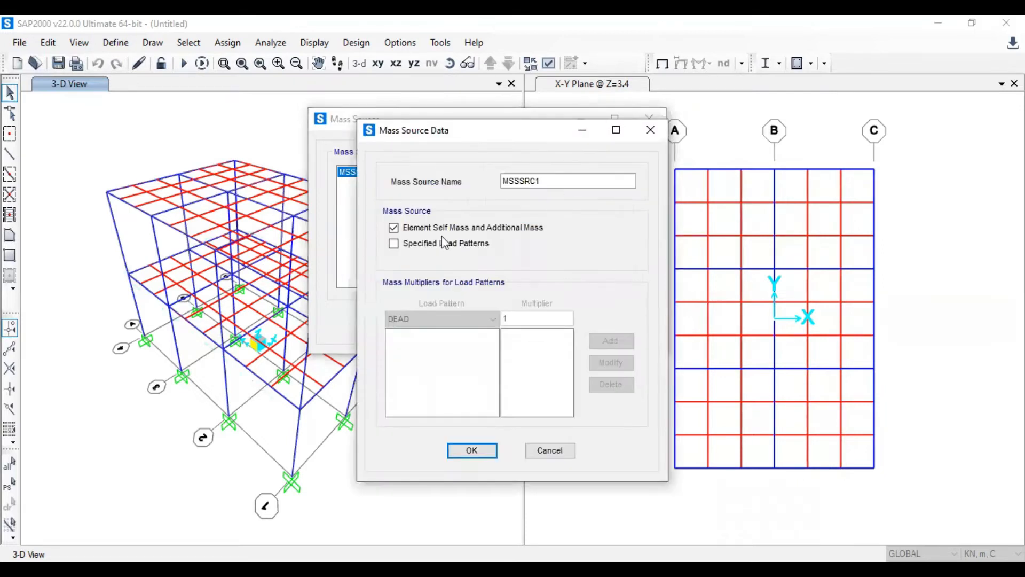
left_click(396, 245)
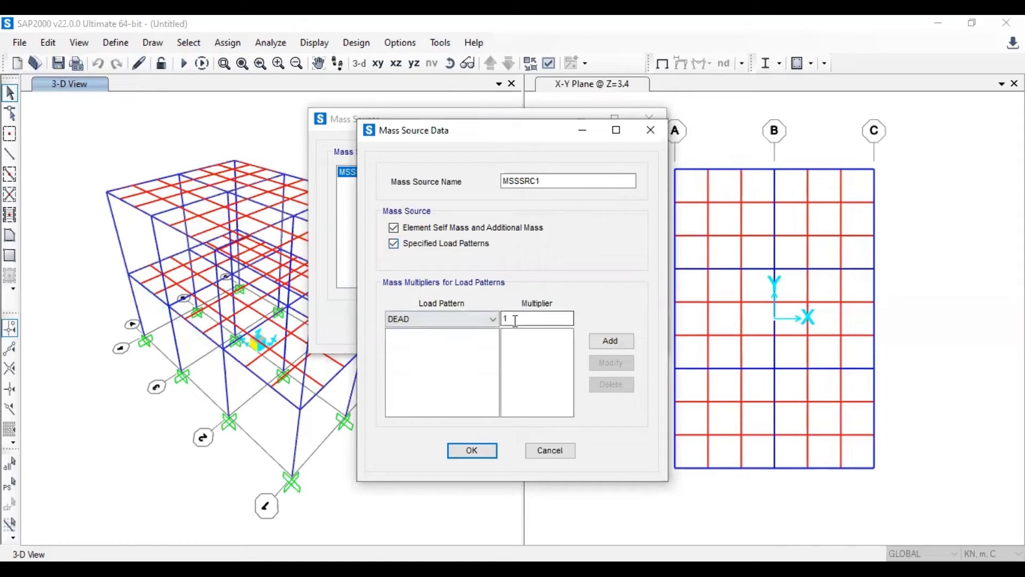
left_click(492, 321)
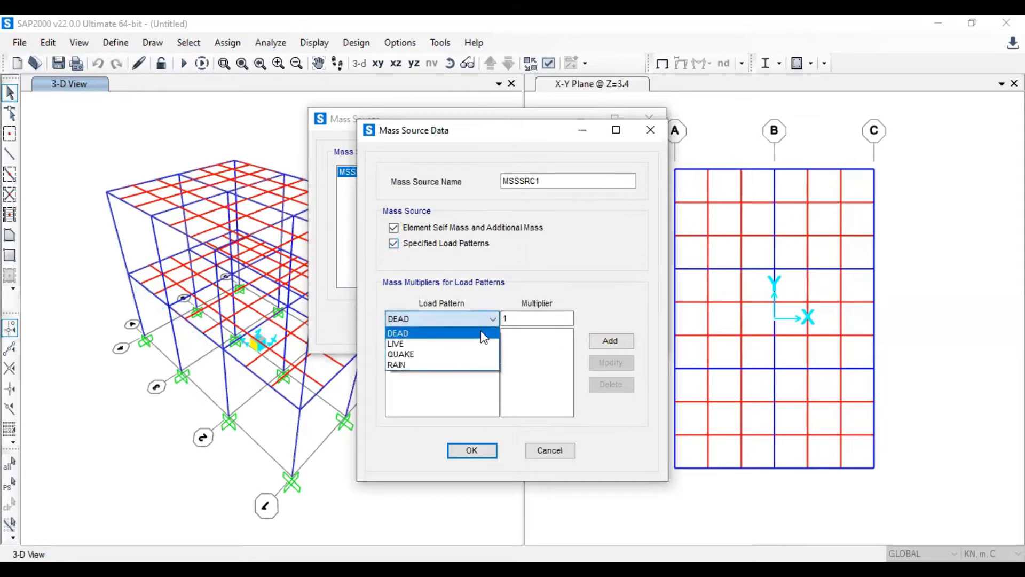
left_click(479, 335)
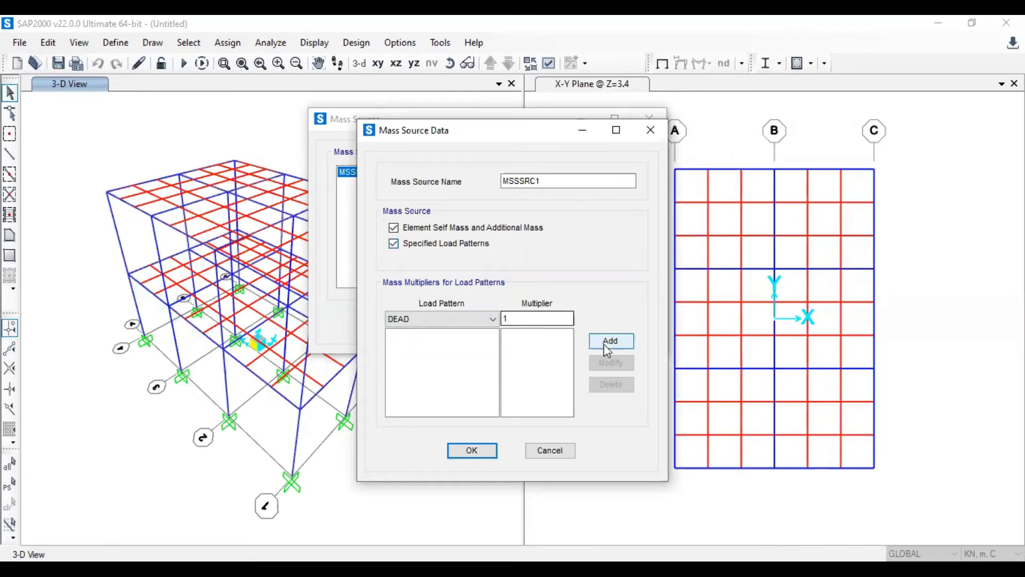
left_click(609, 342)
- Add the LIVE pattern with multiplier 0.3 to mass source MSSSRC1 and accept the mass source definition
left_click(497, 319)
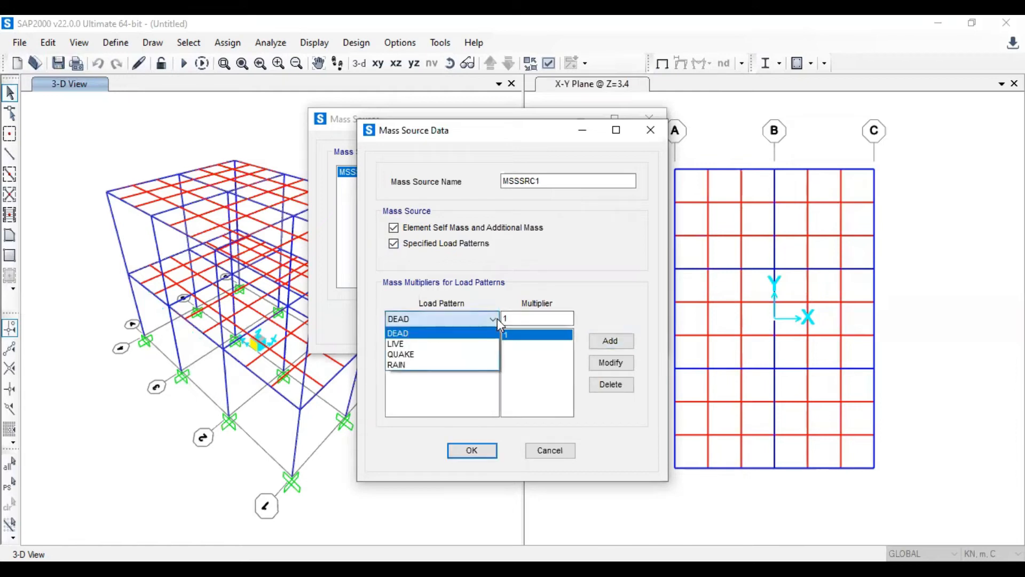
left_click(487, 345)
left_click(554, 319)
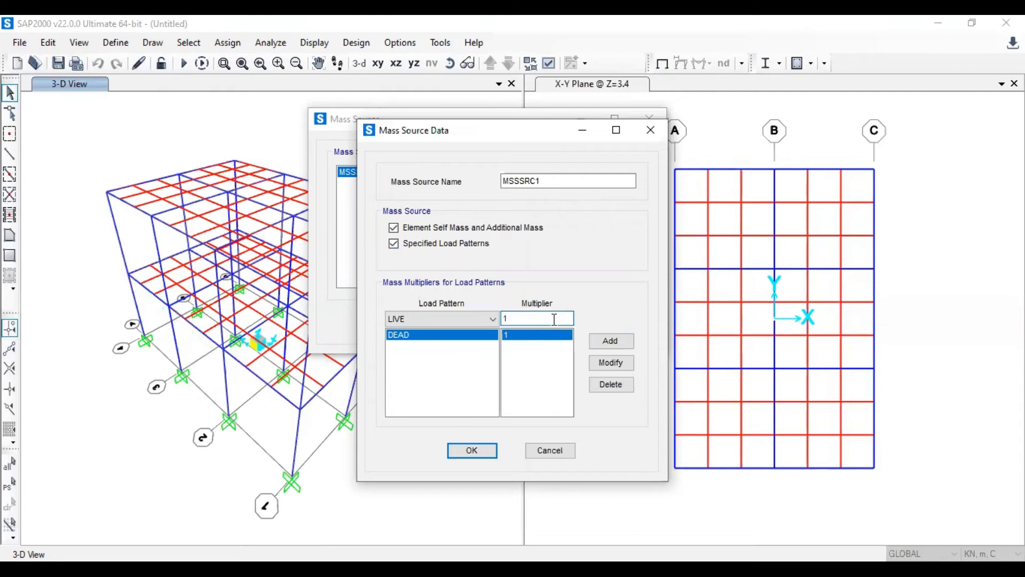
key("BackSpace")
type("0.3")
left_click(601, 343)
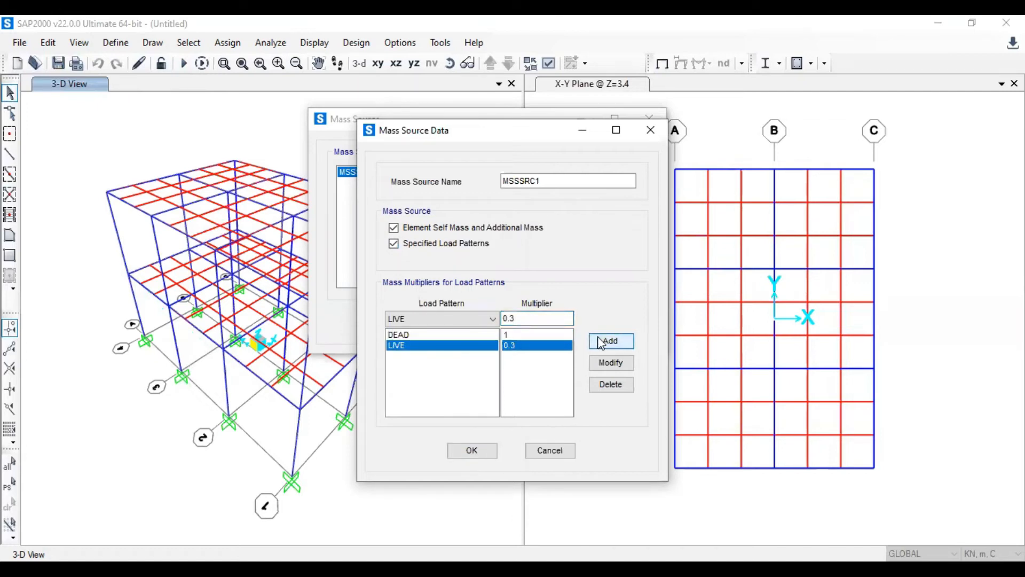
left_click(473, 451)
left_click(567, 354)
left_click(448, 322)
left_click(462, 319)
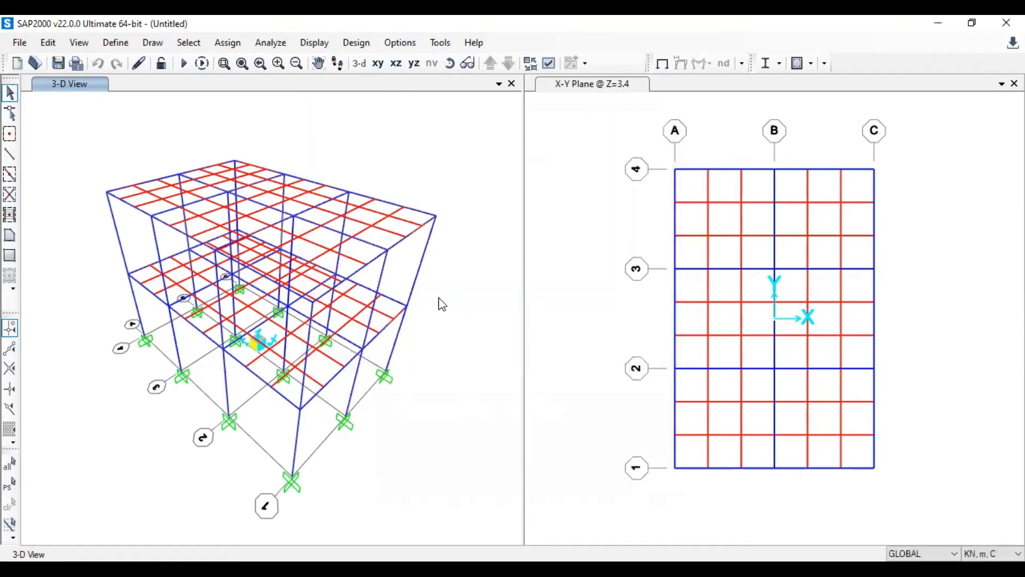
- Start a new load combination and name it 1.4D
left_click(119, 44)
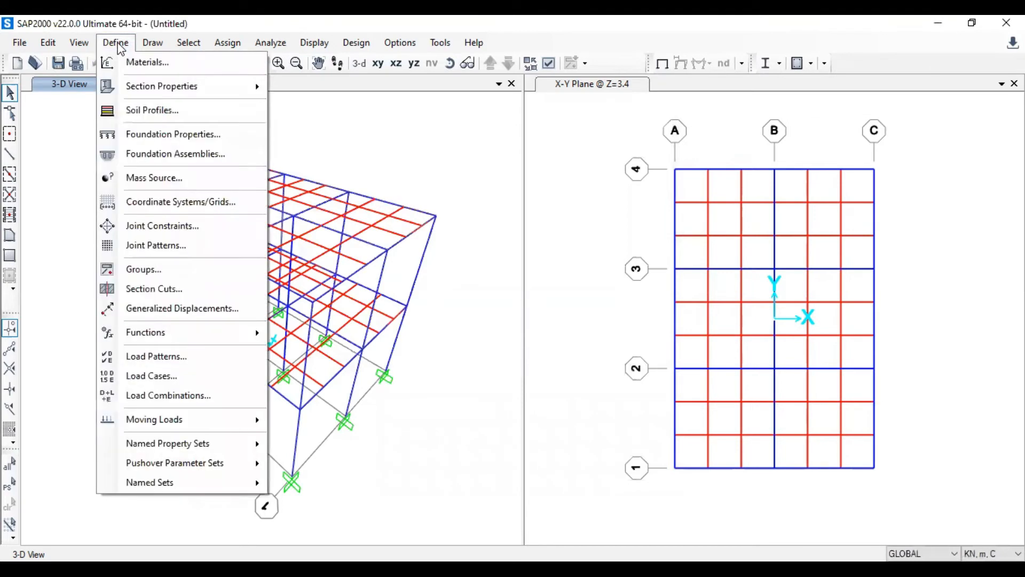
left_click(211, 400)
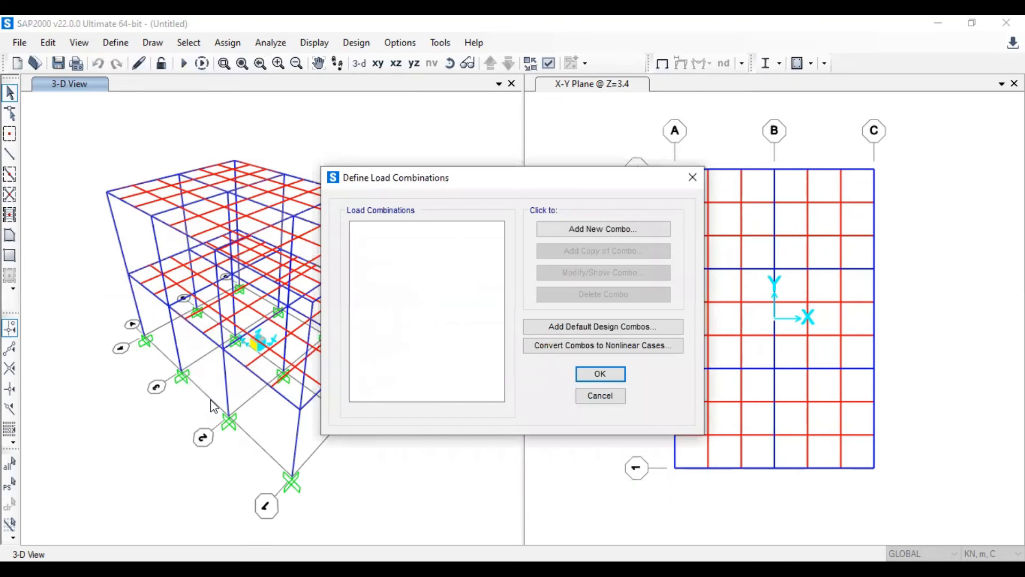
left_click(585, 229)
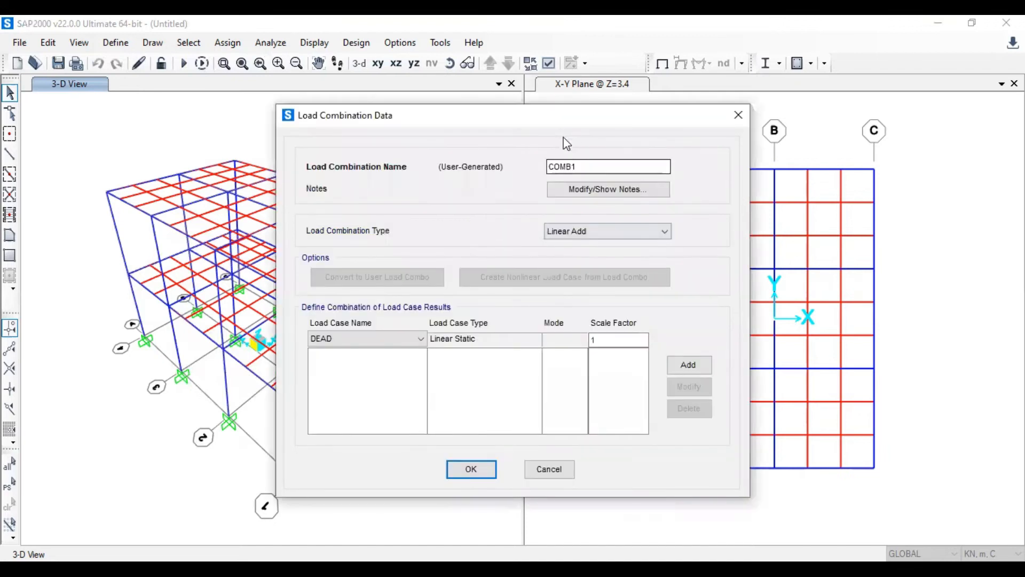
left_click_drag(495, 128, 420, 89)
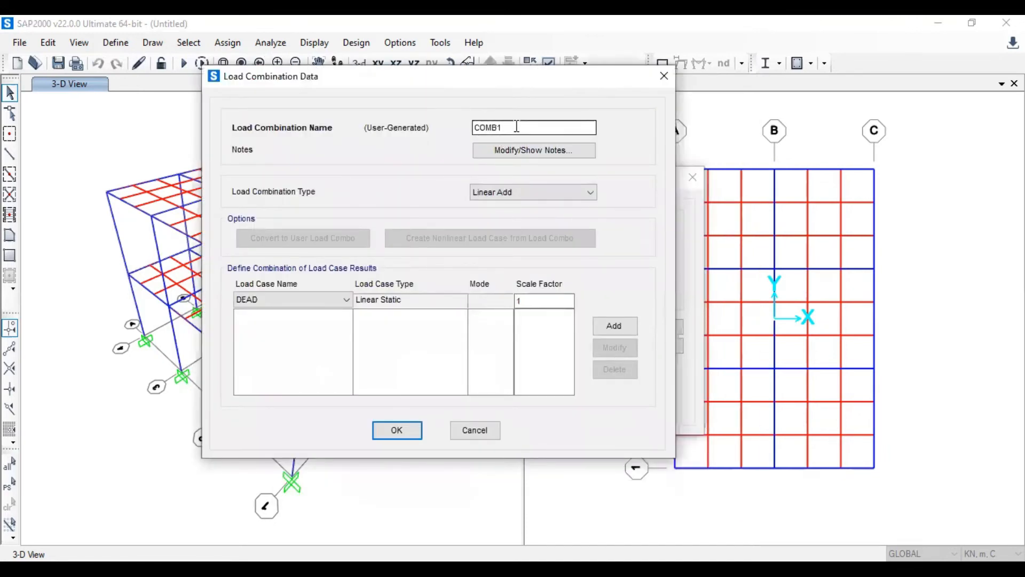
left_click_drag(505, 127, 469, 115)
type("1.4D")
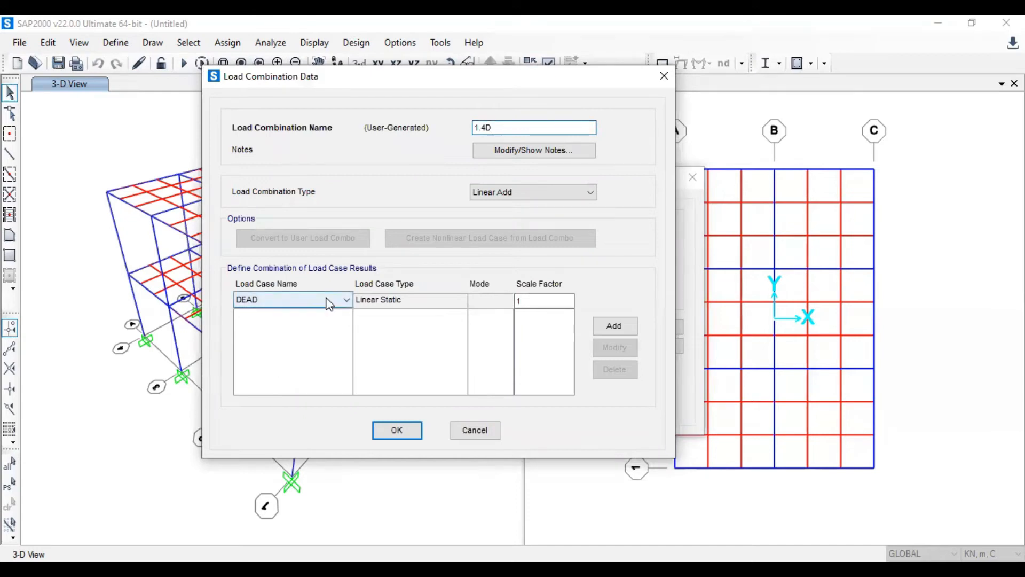
- Add the DEAD load case with scale factor 1.4 to combination 1.4D and accept the combination
left_click(329, 302)
left_click(313, 315)
left_click(528, 302)
type("1.4")
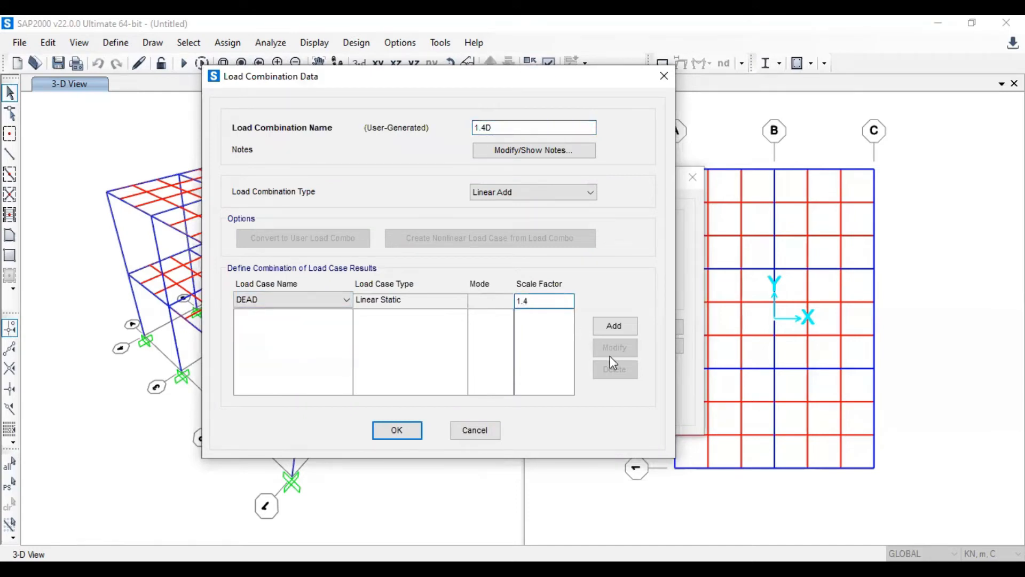
left_click(605, 322)
left_click(413, 431)
- Start another load combination and name it 1.2D+1.6L+0.5R
left_click(573, 231)
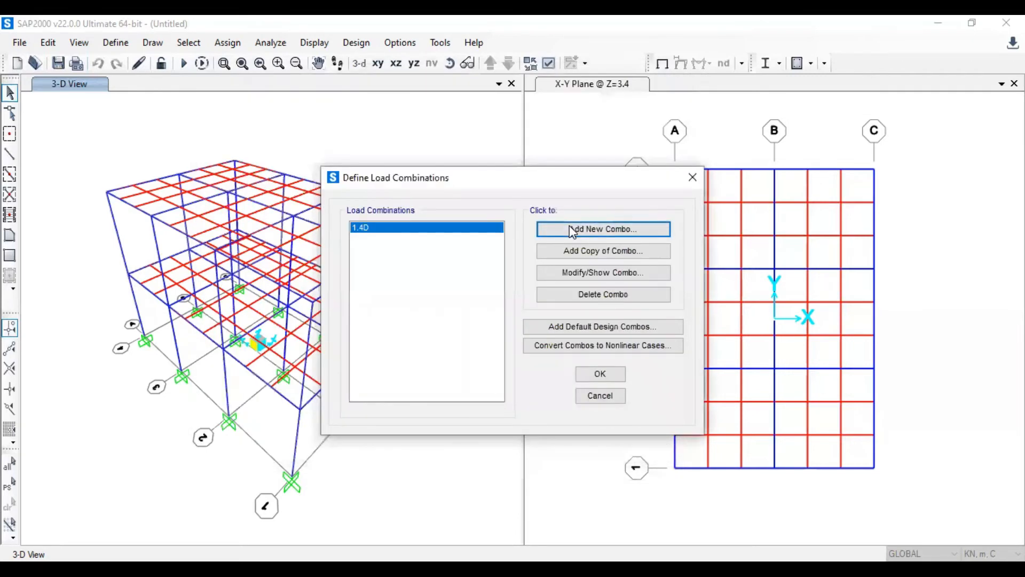
left_click_drag(593, 169, 543, 163)
type("1.")
type("D+1.6L")
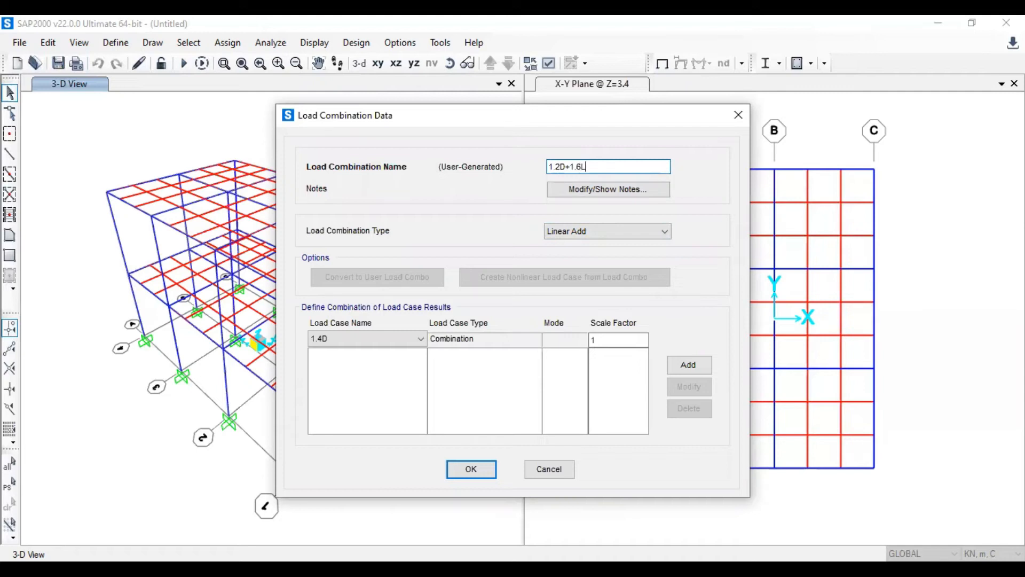
type("+0.5R")
- Add the DEAD load case with scale factor 1.2 to combination 1.2D+1.6L+0.5R
left_click(382, 342)
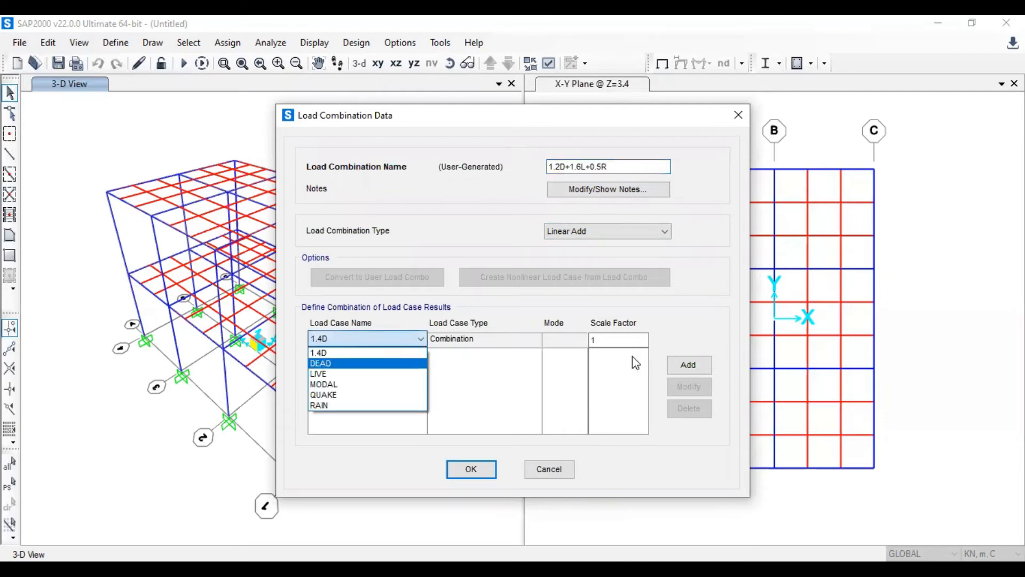
left_click(368, 359)
left_click(617, 335)
type(".2")
left_click(688, 363)
- Add the LIVE load case with scale factor 1.6 to combination 1.2D+1.6L+0.5R
left_click(392, 339)
left_click(374, 364)
left_click(610, 341)
key("BackSpace")
type("6")
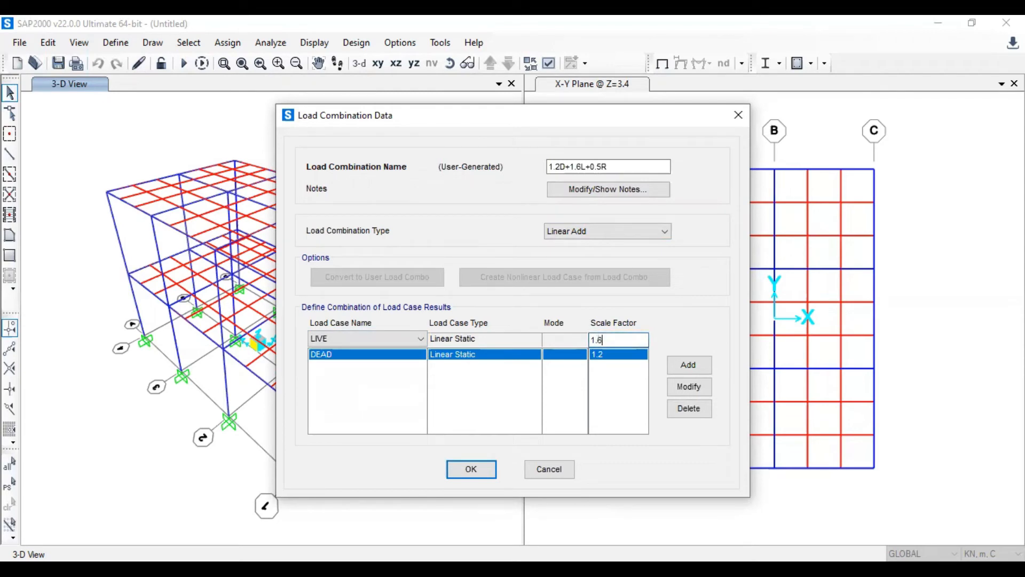
left_click(677, 365)
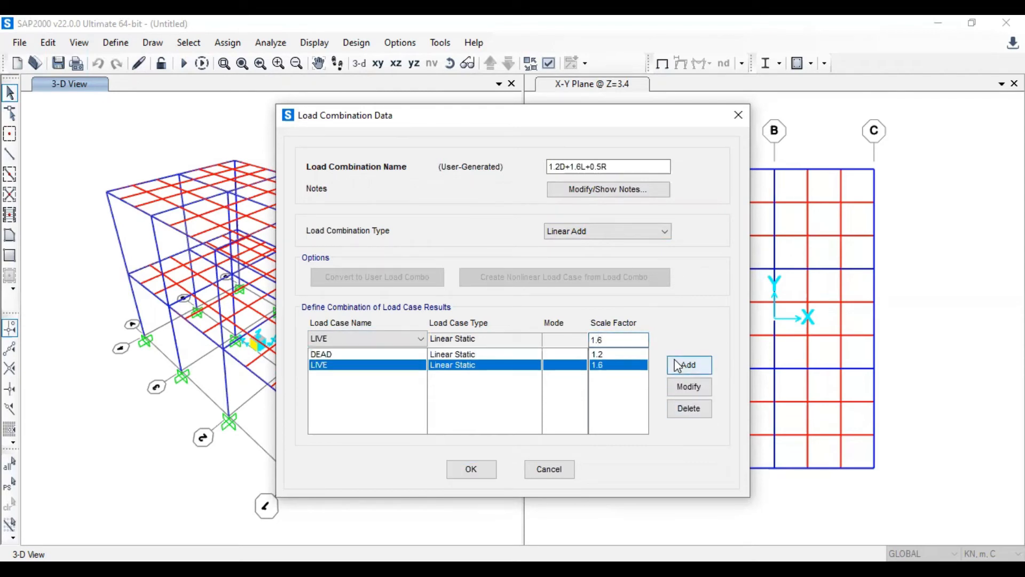
- Add the RAIN load case with scale factor 0.5 to combination 1.2D+1.6L+0.5R and accept the combination
left_click(376, 337)
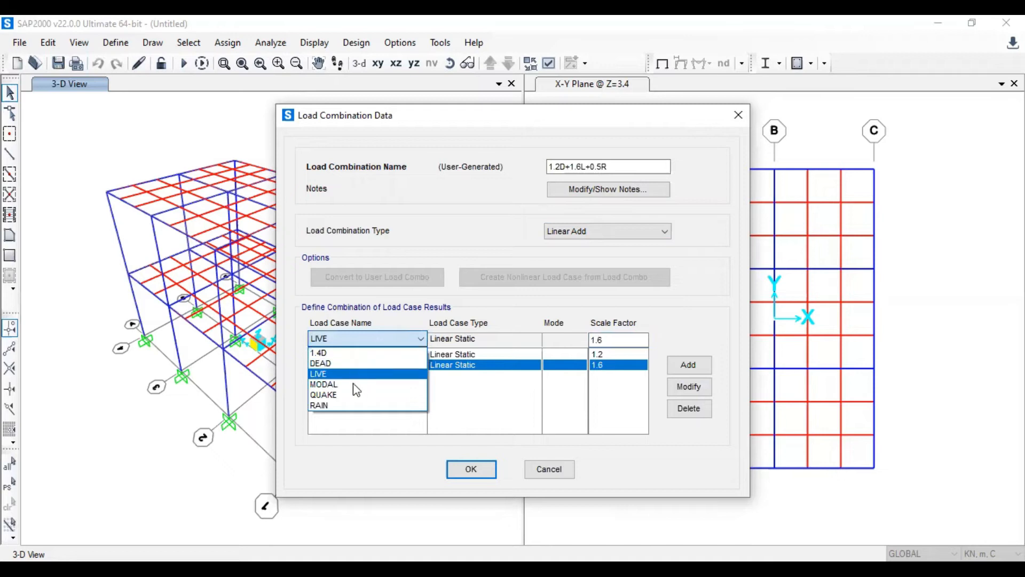
left_click(348, 406)
double_click(592, 339)
type("0.5")
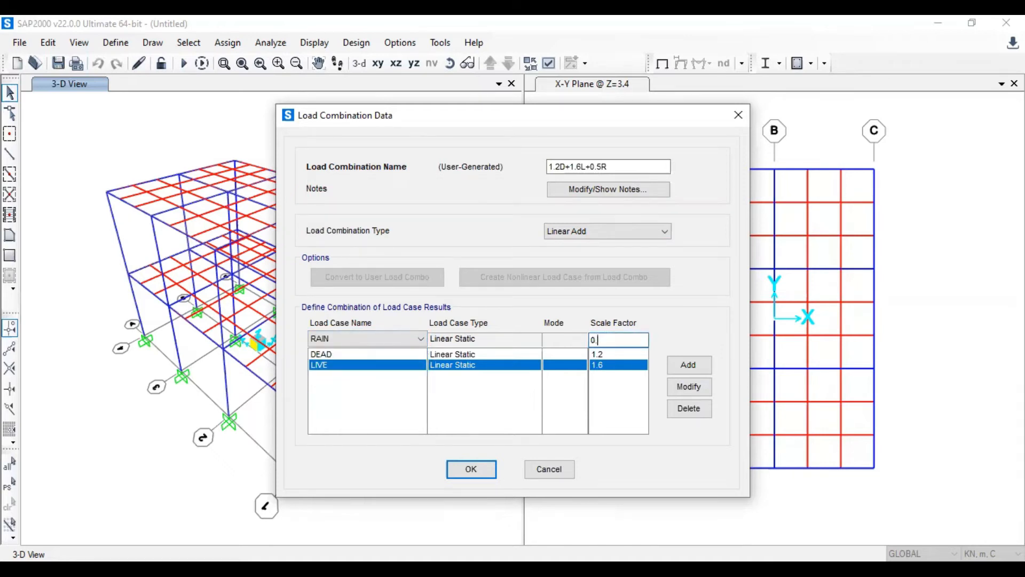
left_click(679, 364)
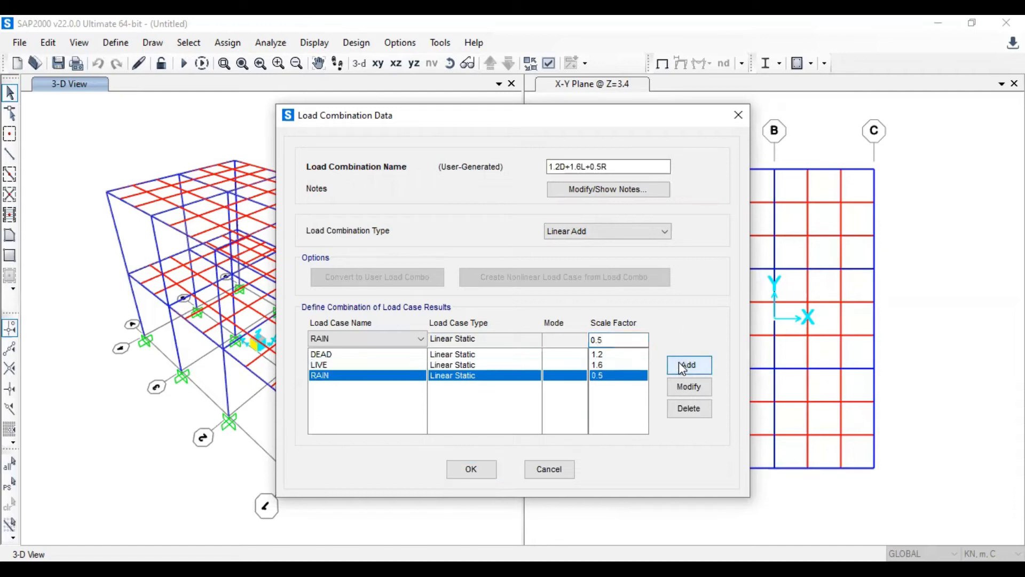
left_click(472, 470)
- Create a load combination named 1.2D+1L+1Q and add the DEAD load case with scale factor 1.2
left_click(579, 224)
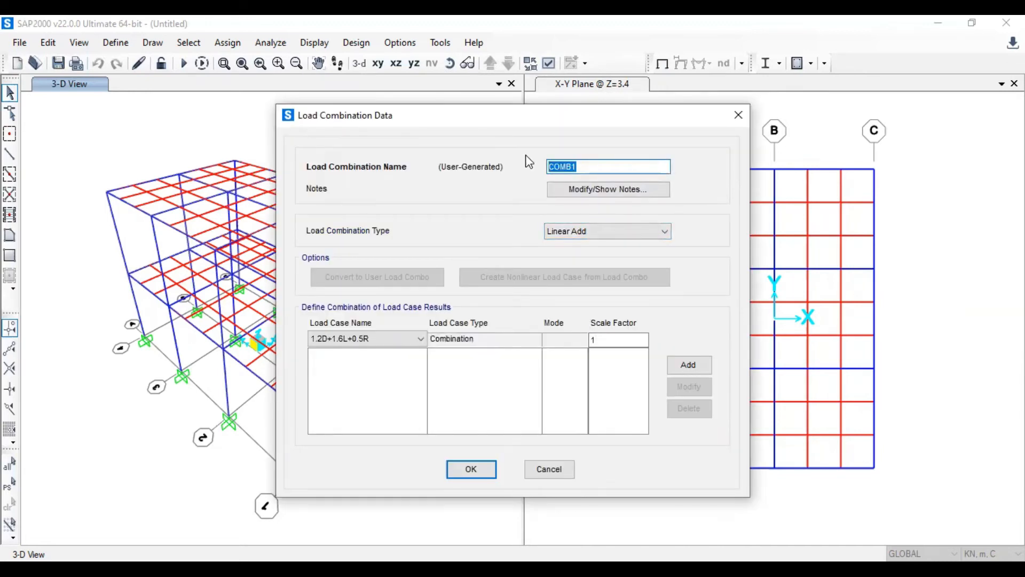
type("1.2D+1L+1Q")
left_click(415, 340)
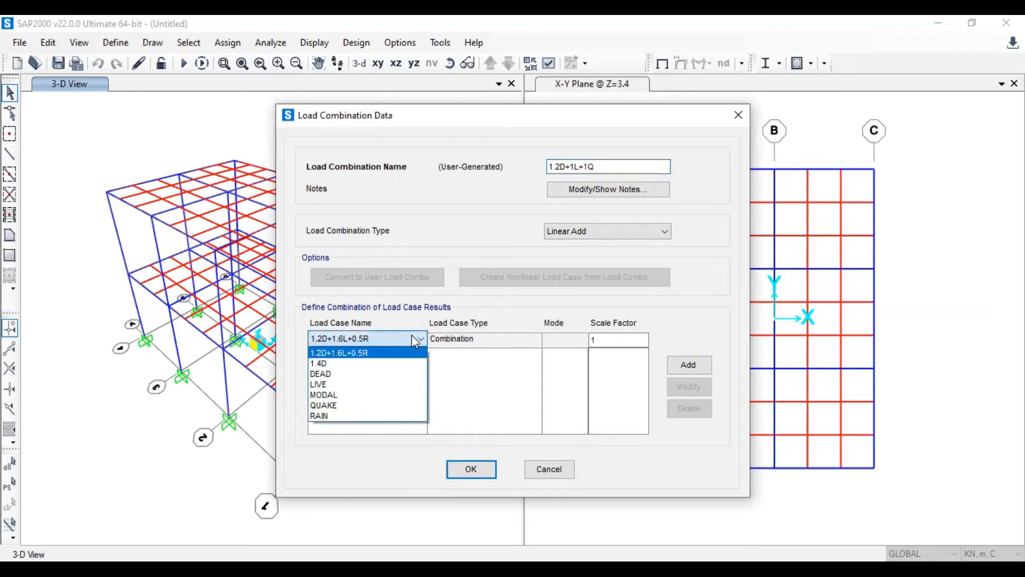
left_click(372, 372)
left_click(611, 339)
type(".2")
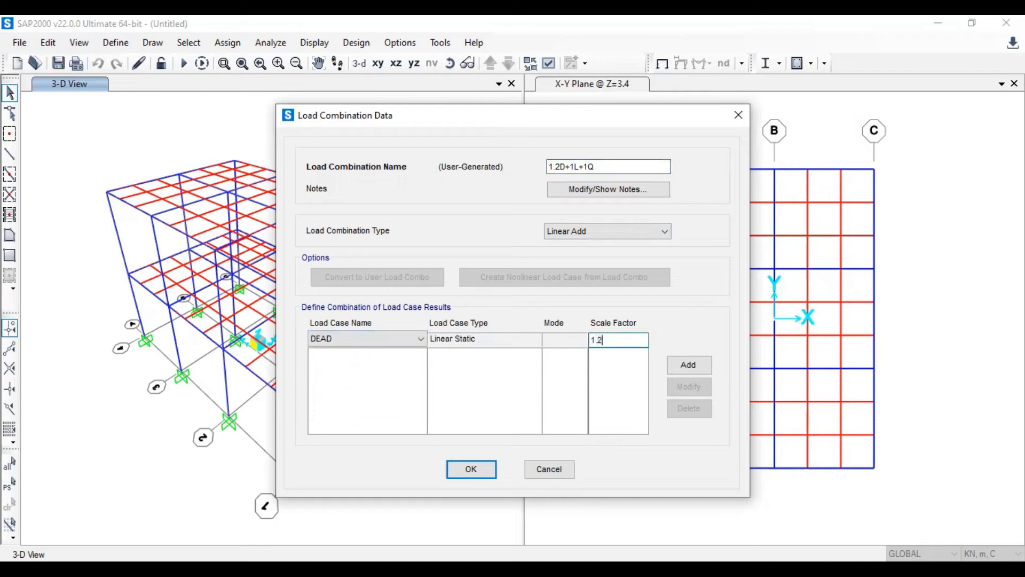
left_click(692, 366)
- Add the LIVE load case with scale factor 1 to combination 1.2D+1L+1Q
left_click(380, 339)
left_click(347, 378)
left_click(626, 341)
key("BackSpace")
key("BackSpace")
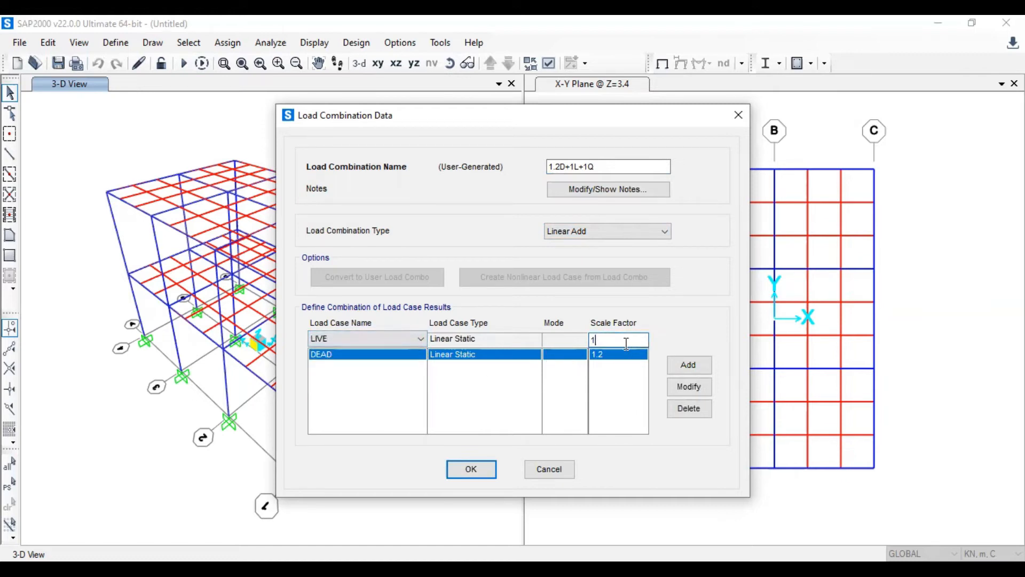
left_click(678, 368)
- Add the QUAKE load case with scale factor 1 to combination 1.2D+1L+1Q, and accept it and the list of load combinations
left_click(347, 338)
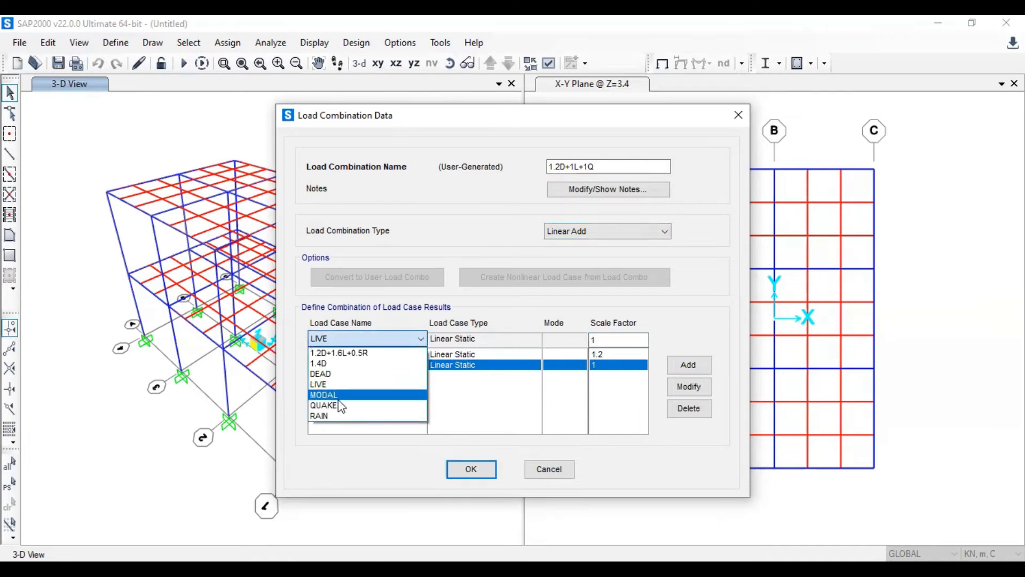
left_click(344, 405)
left_click(614, 340)
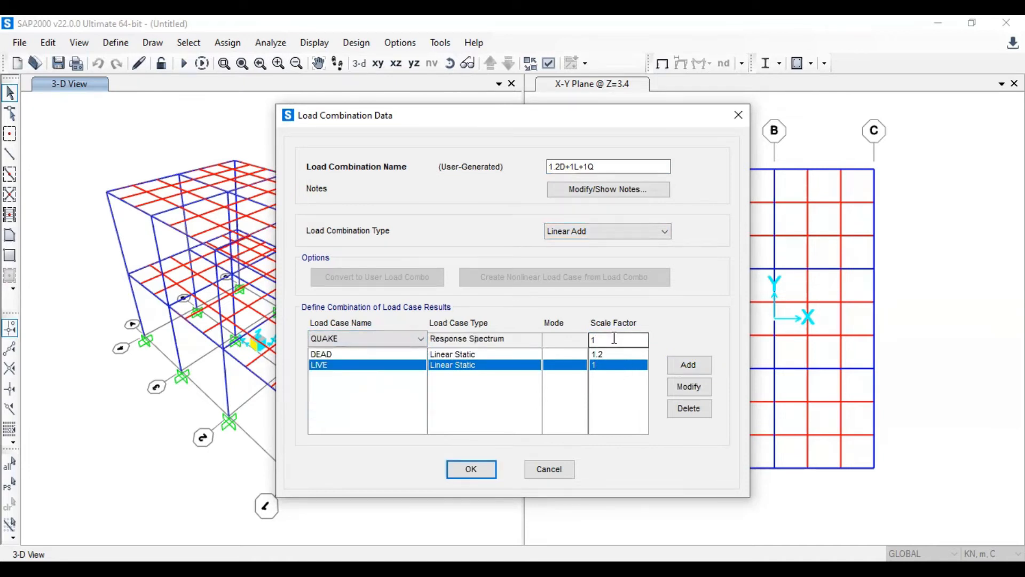
left_click(692, 371)
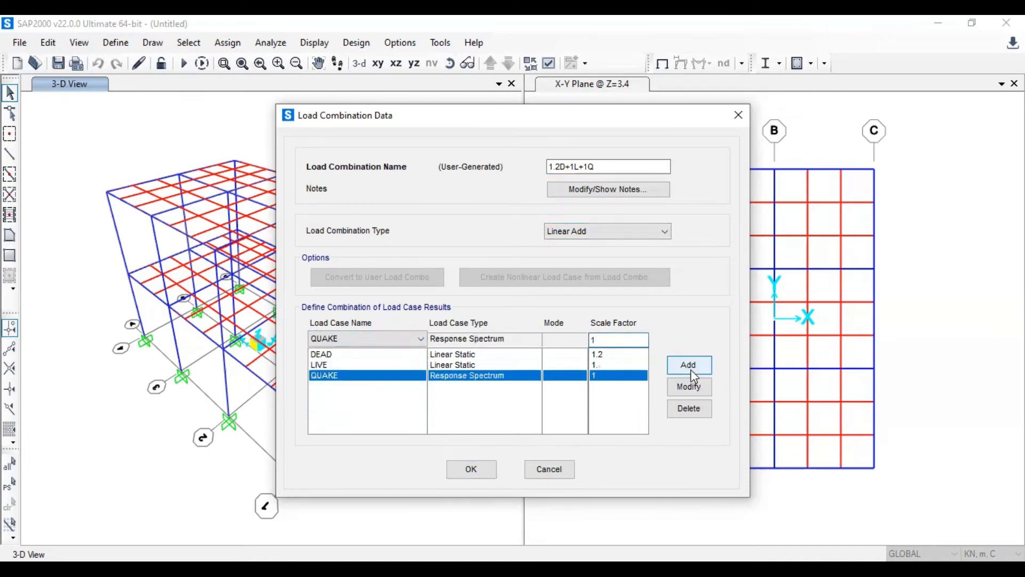
left_click(477, 469)
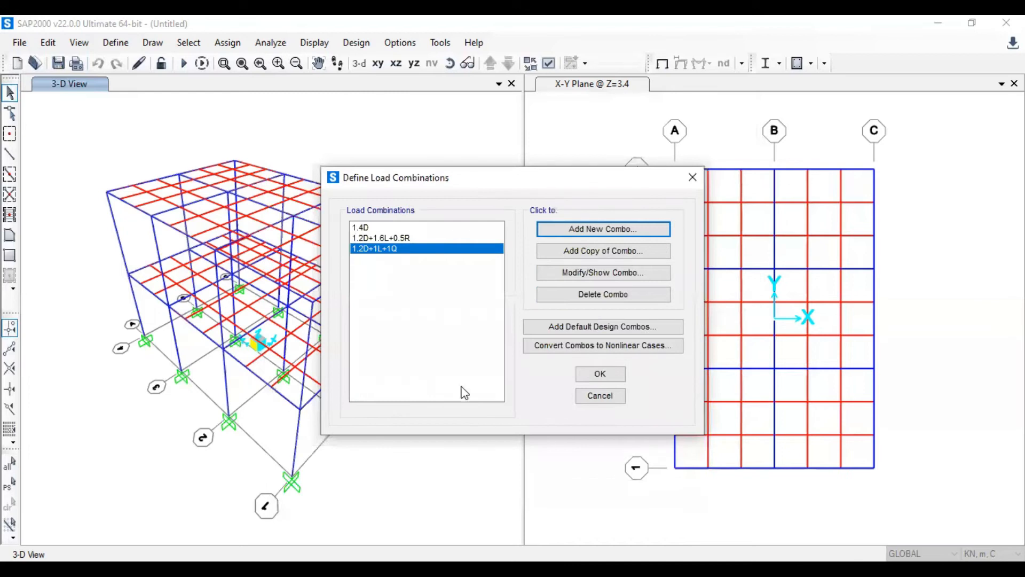
left_click(608, 375)
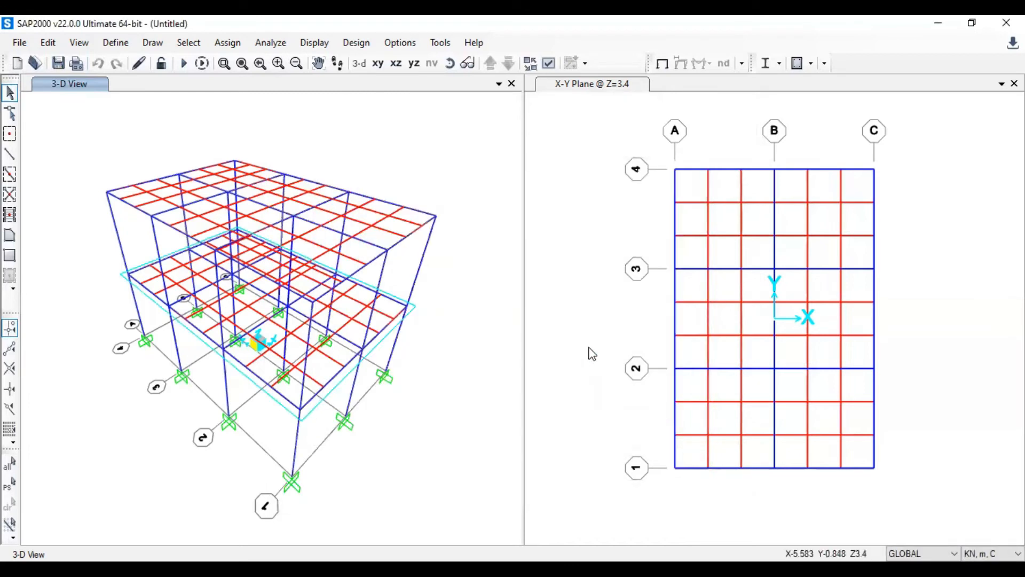
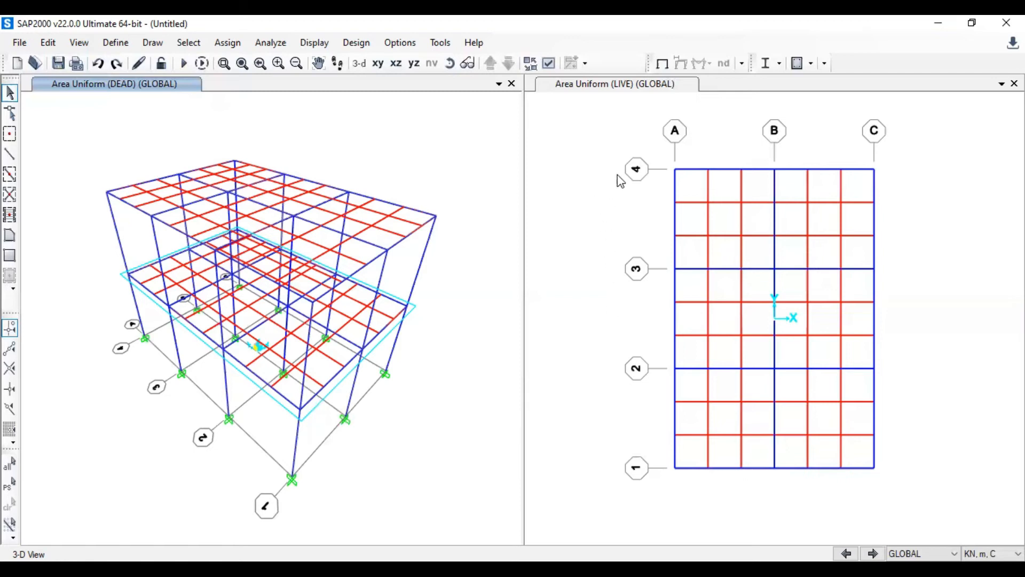
- Select all slabs, beams and joints of the floor at Z=3.4 in the X-Y plan view
left_click(577, 88)
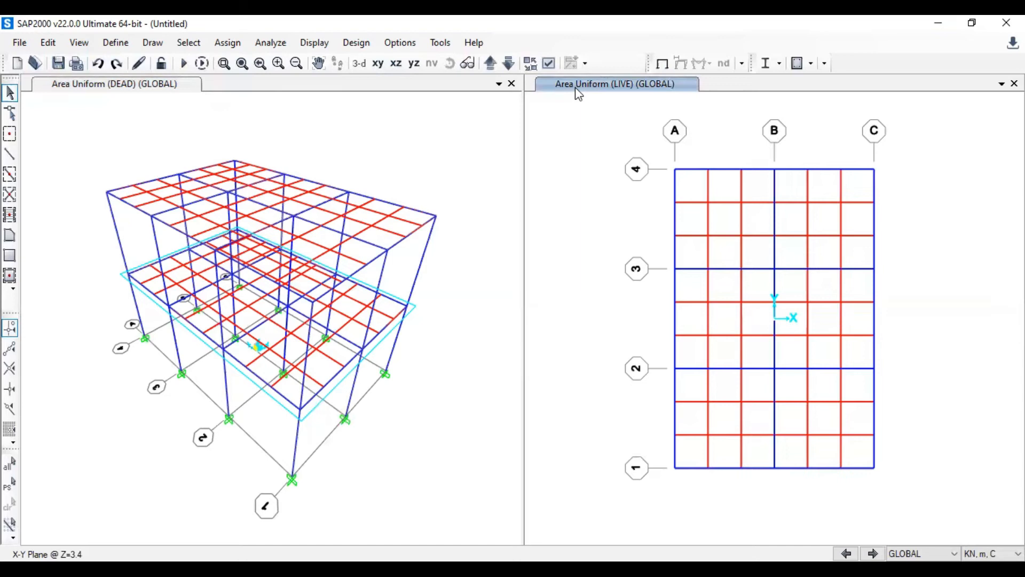
left_click(494, 66)
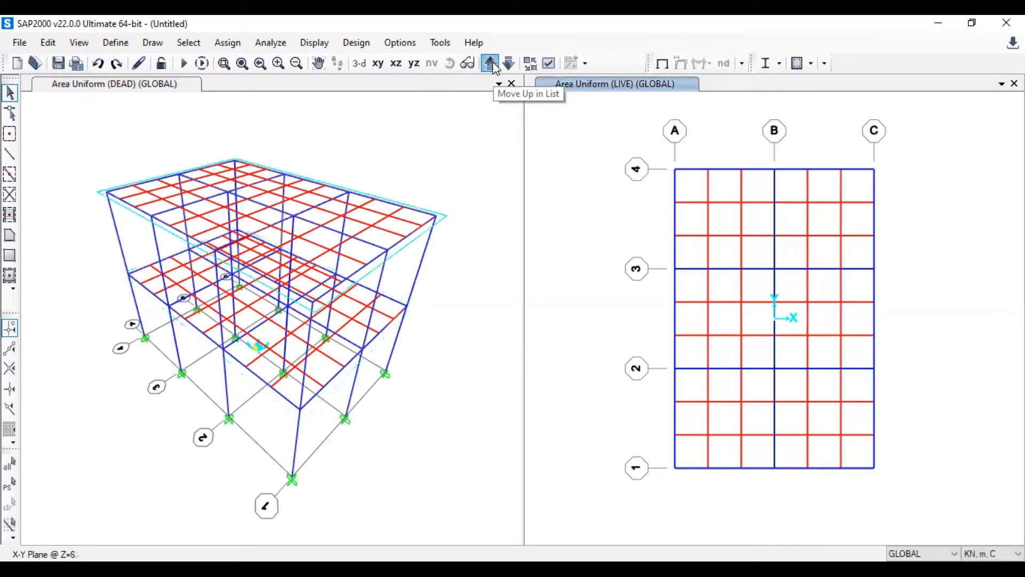
left_click(494, 66)
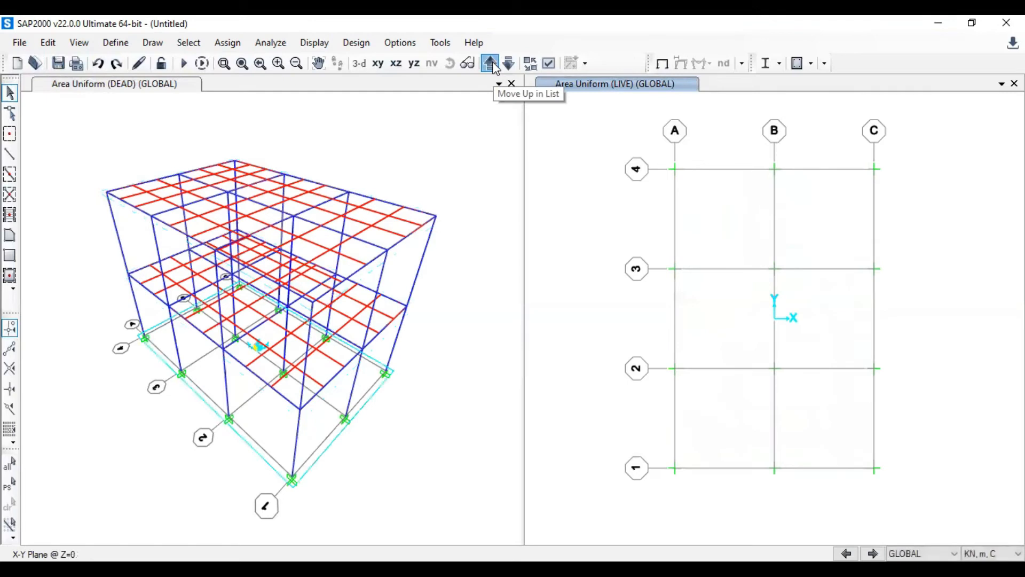
left_click(494, 66)
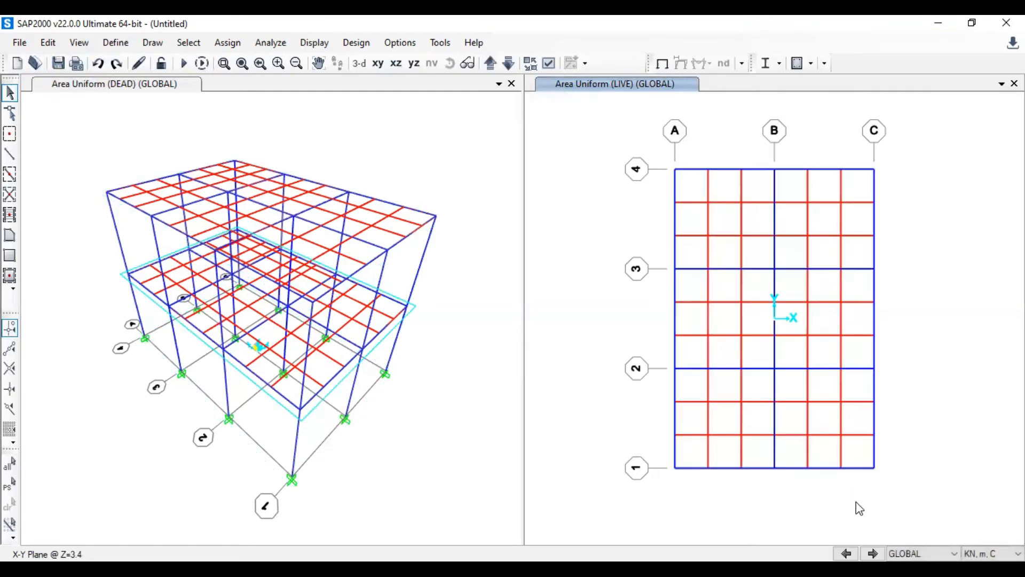
left_click_drag(906, 507, 616, 130)
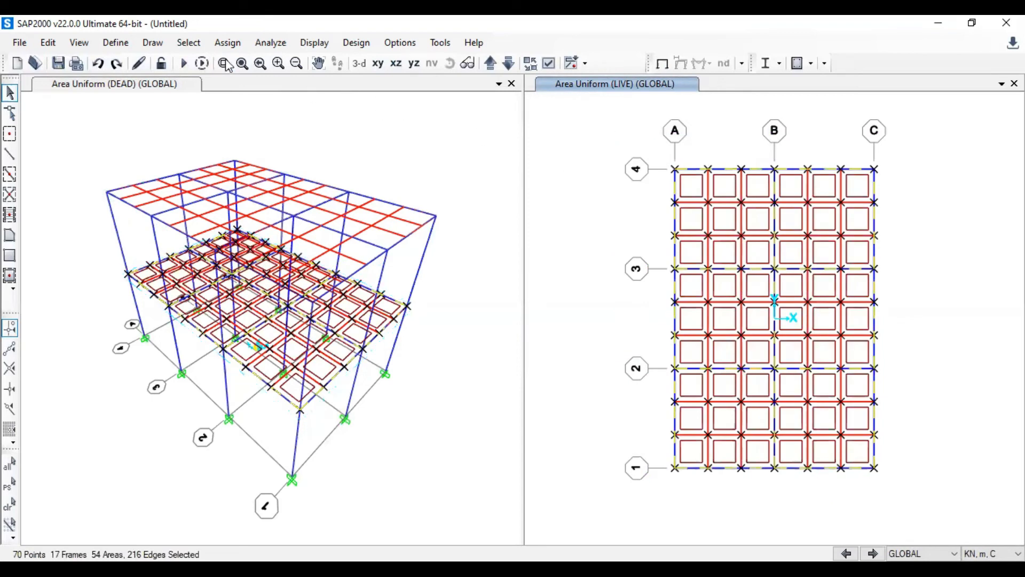
- Add all slabs that have the Pelat tebal 12 cm area section to the current selection
left_click(188, 42)
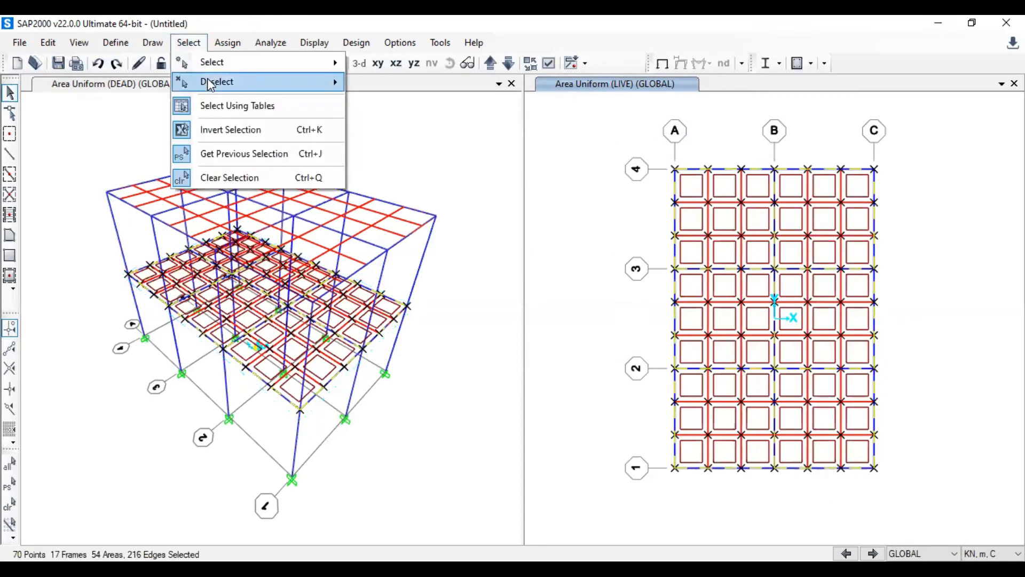
mouse_move(211, 84)
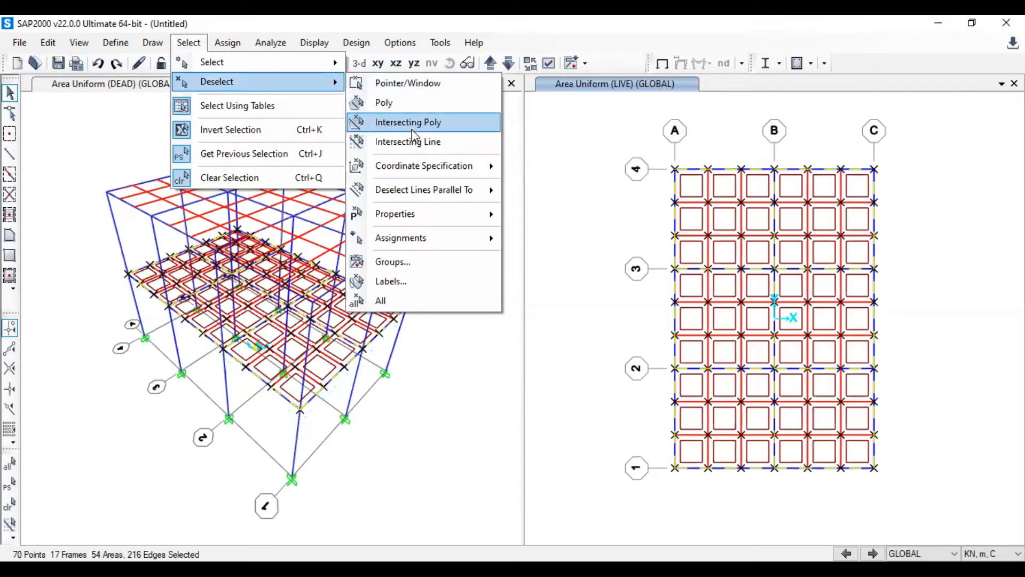
mouse_move(441, 179)
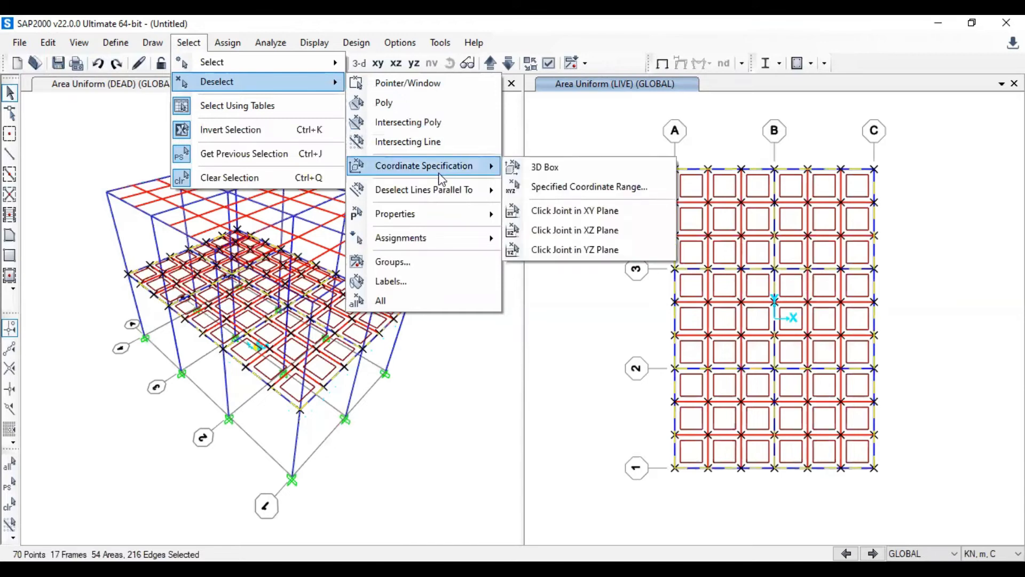
mouse_move(452, 217)
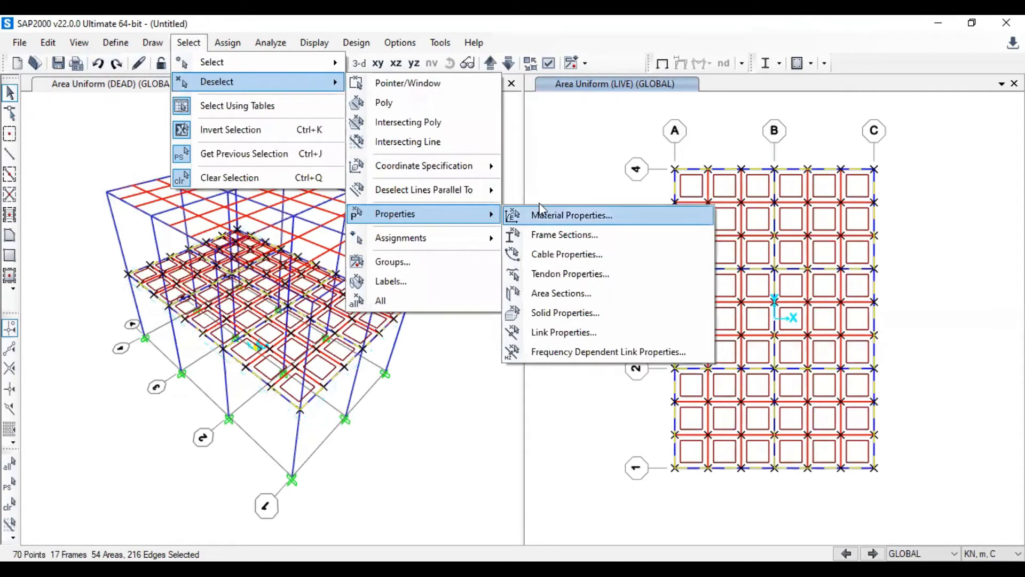
left_click(580, 304)
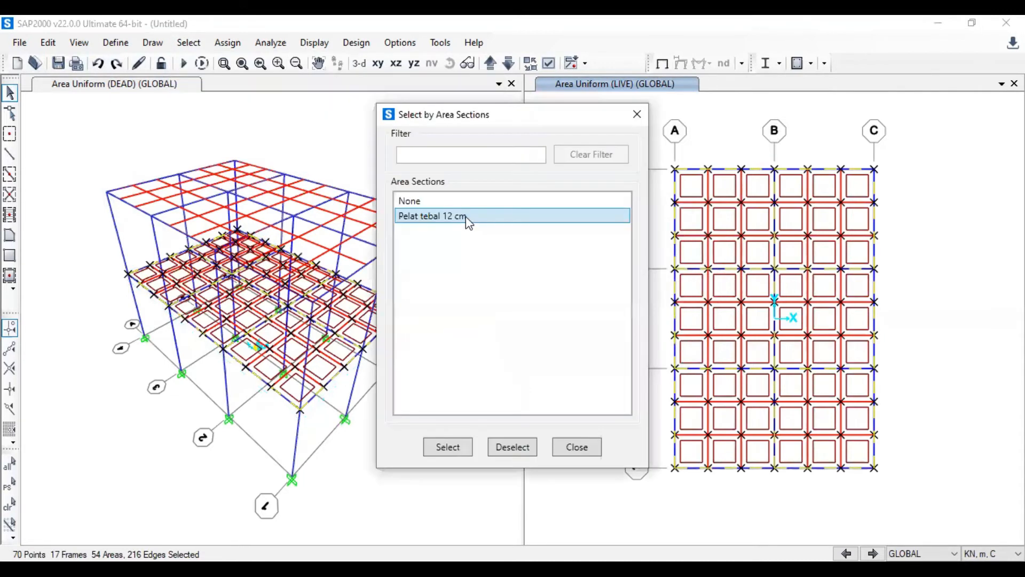
left_click(458, 443)
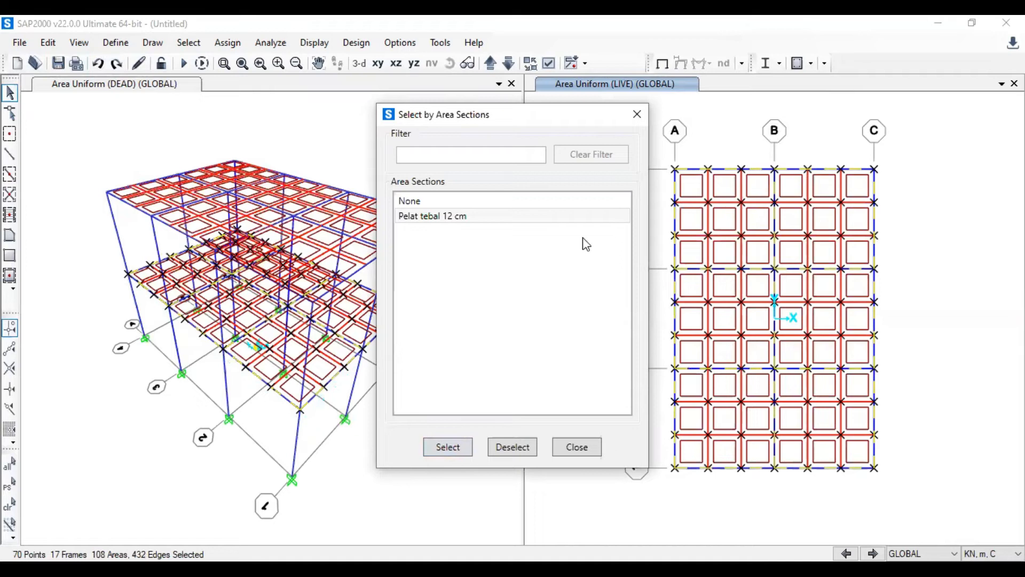
left_click(637, 117)
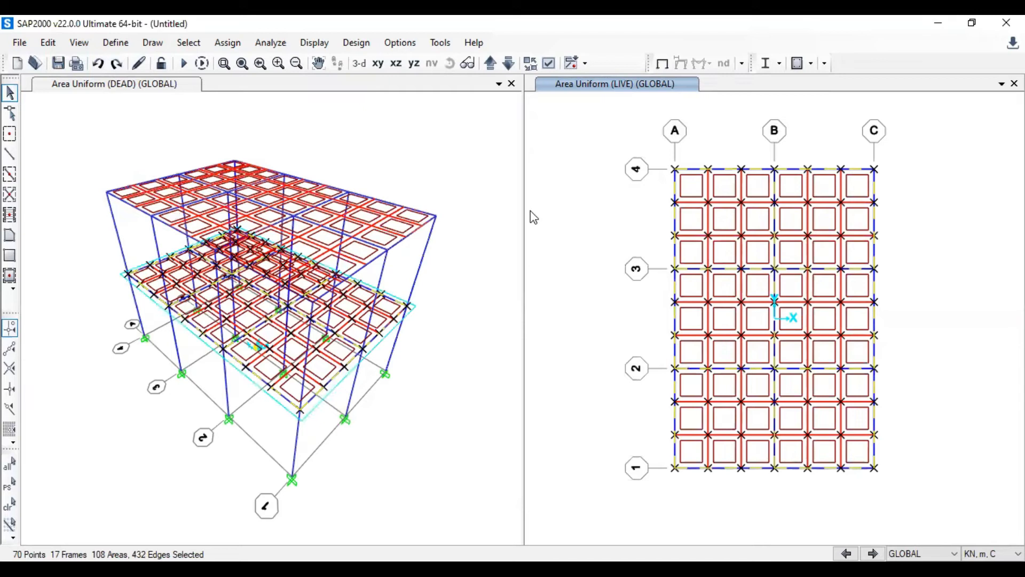
- Assign a uniform distributed DEAD load of 10 kN/m in the Gravity direction to the selected beams, replacing existing loads
left_click(241, 45)
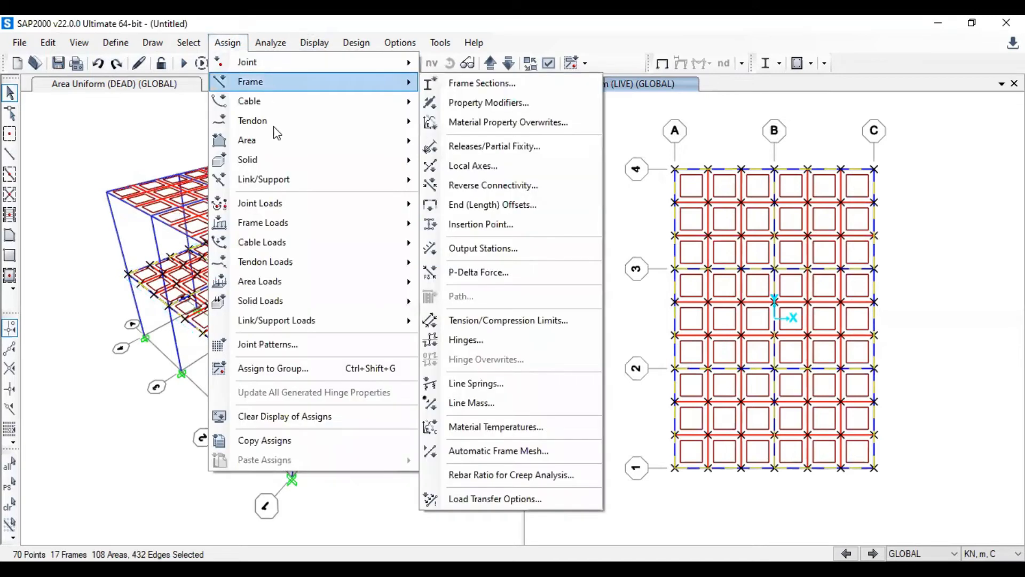
mouse_move(298, 222)
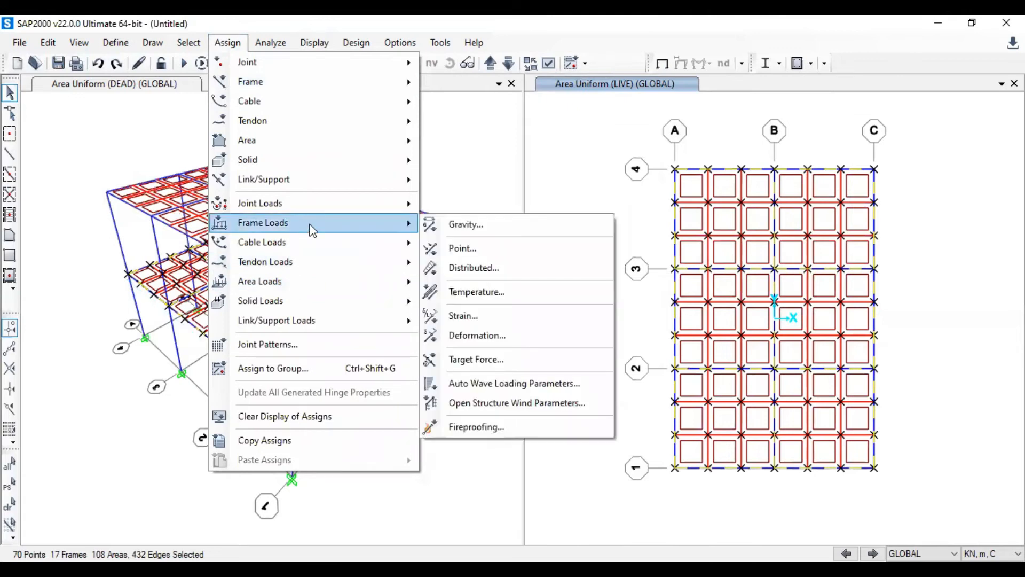
left_click(489, 268)
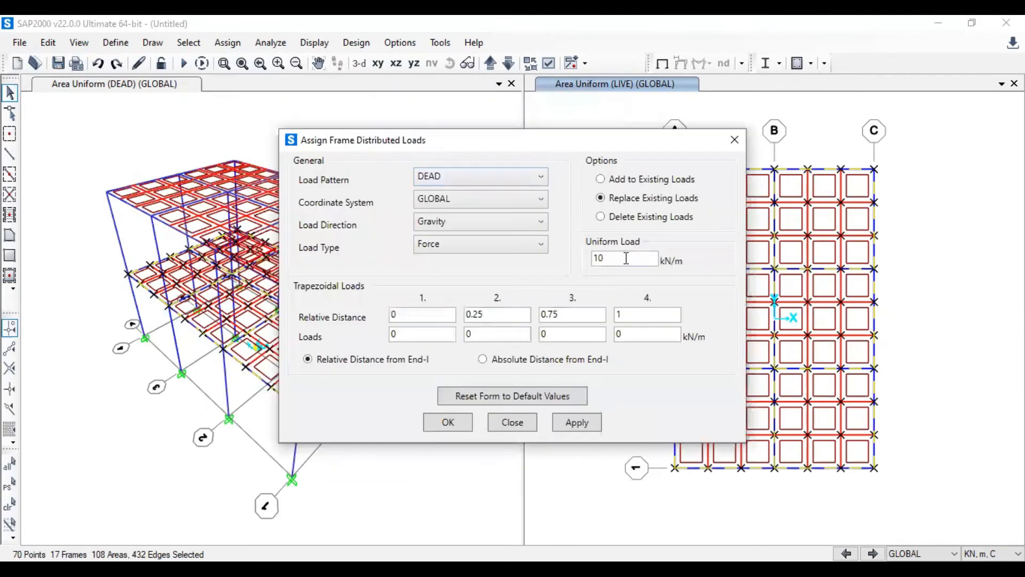
left_click(453, 425)
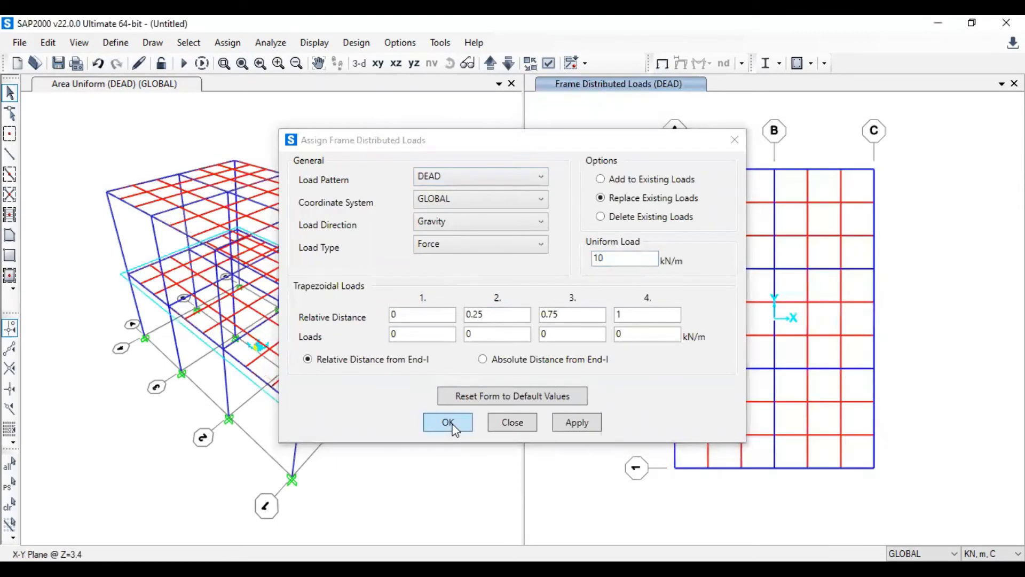
left_click(455, 430)
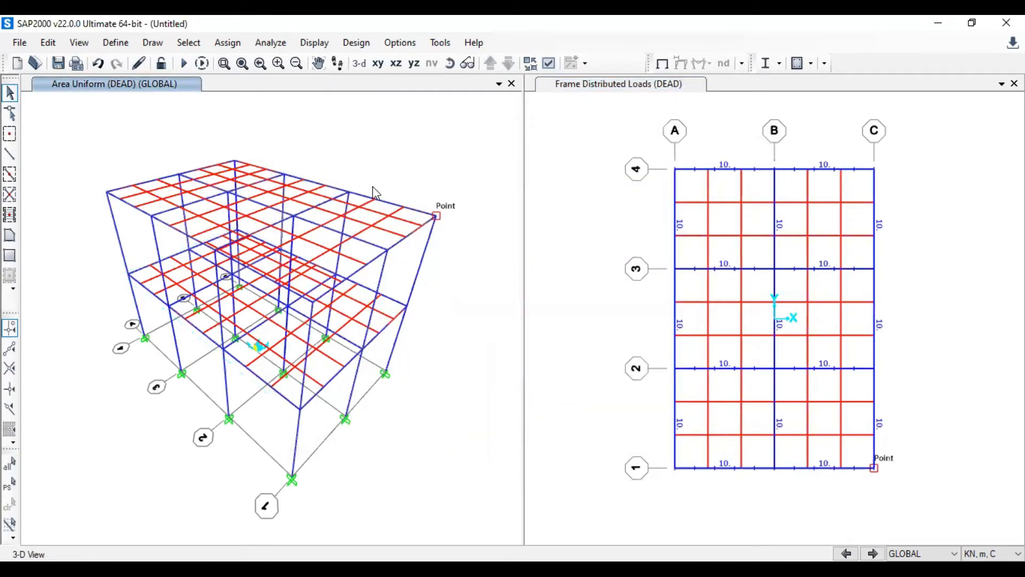
- Display the DEAD frame span loads in the 3-D view
left_click(327, 45)
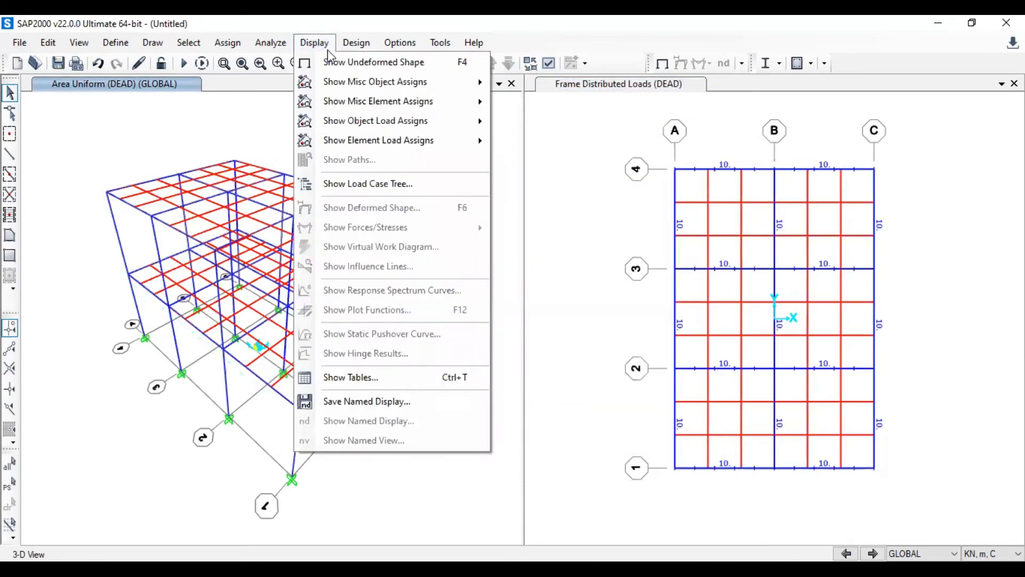
mouse_move(371, 117)
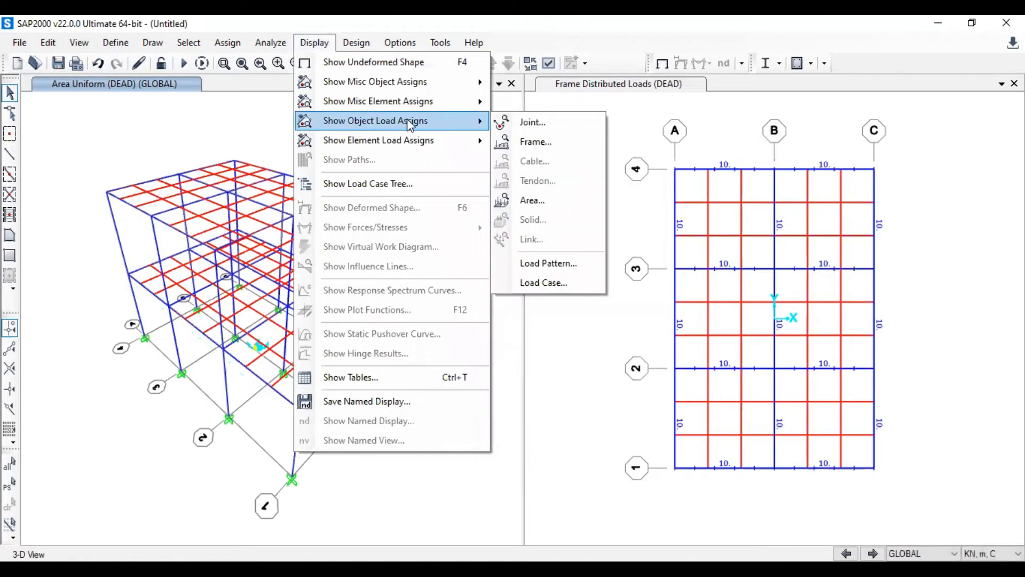
left_click(522, 143)
left_click(447, 460)
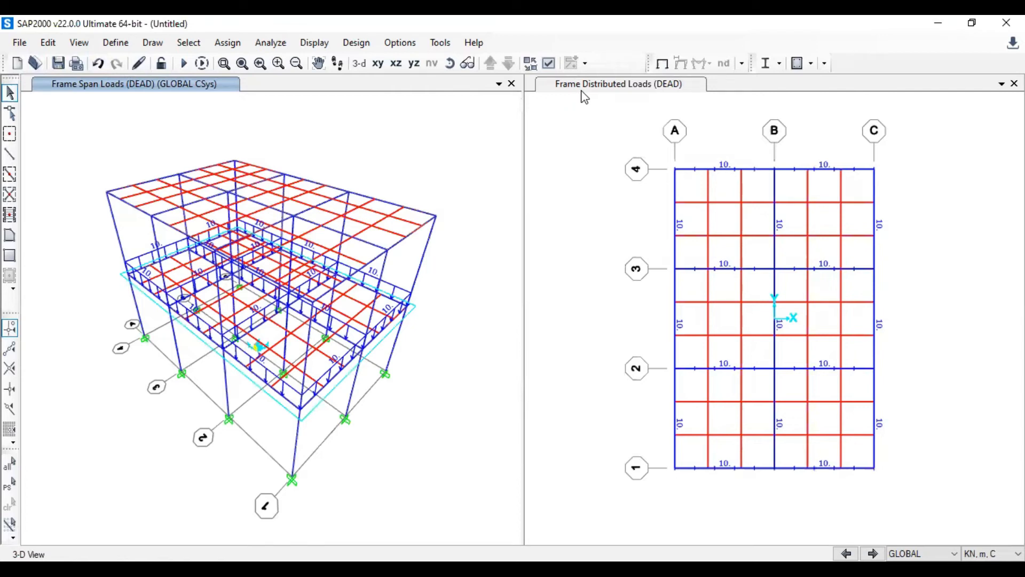
- Select all slabs by their area section, Pelat tebal 12 cm
left_click(188, 43)
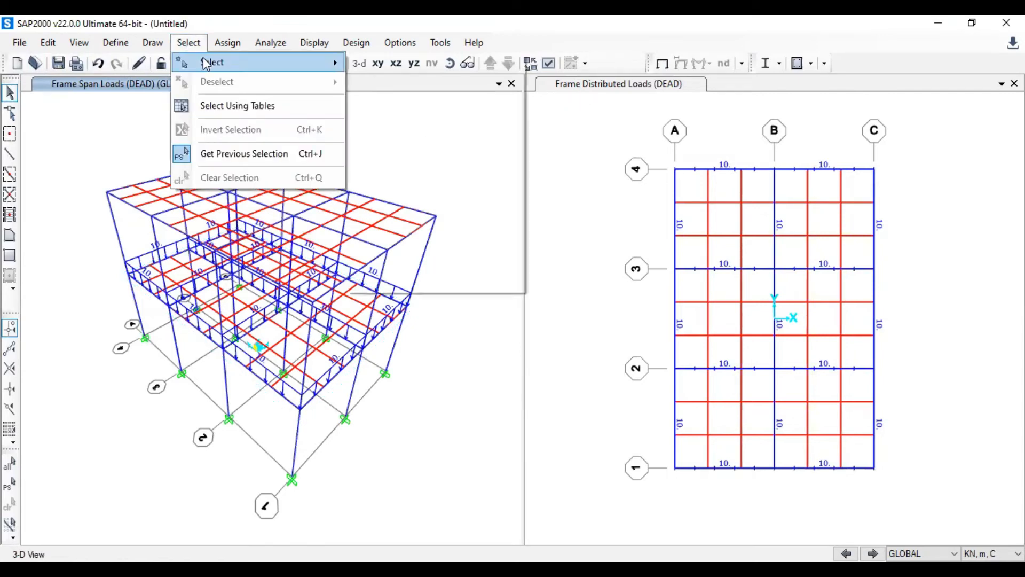
mouse_move(213, 63)
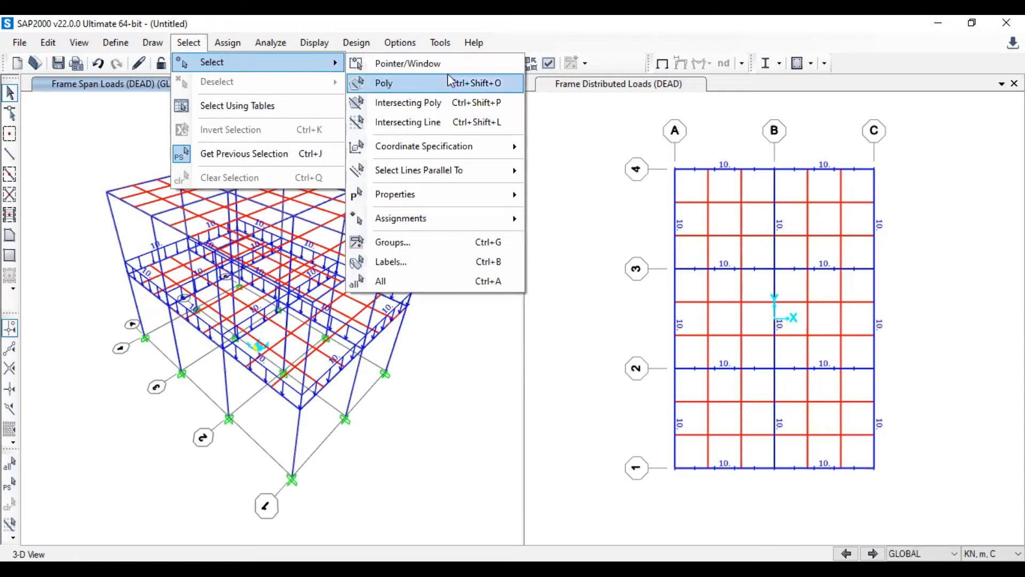
mouse_move(463, 193)
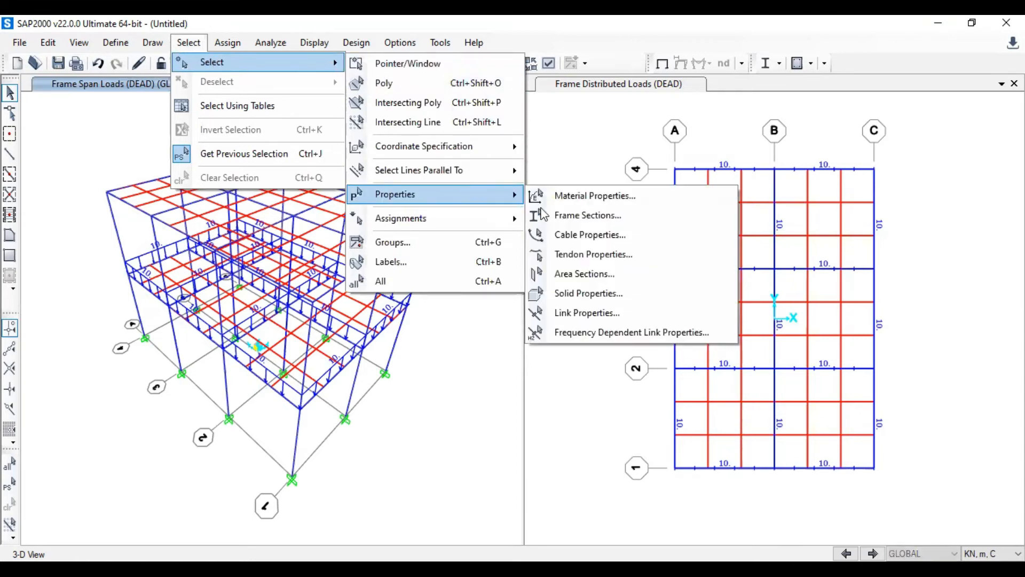
left_click(607, 273)
left_click(451, 215)
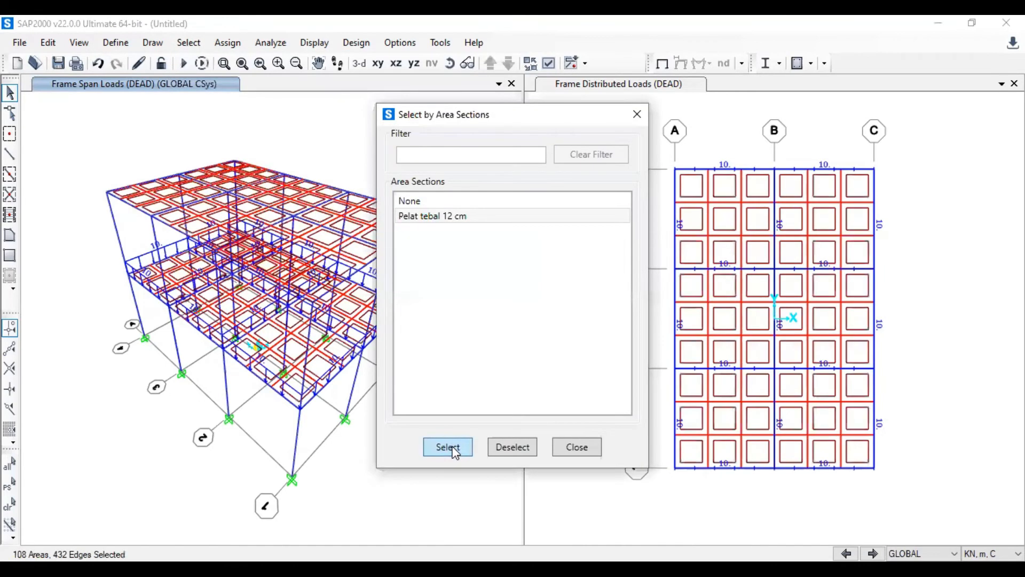
left_click(631, 116)
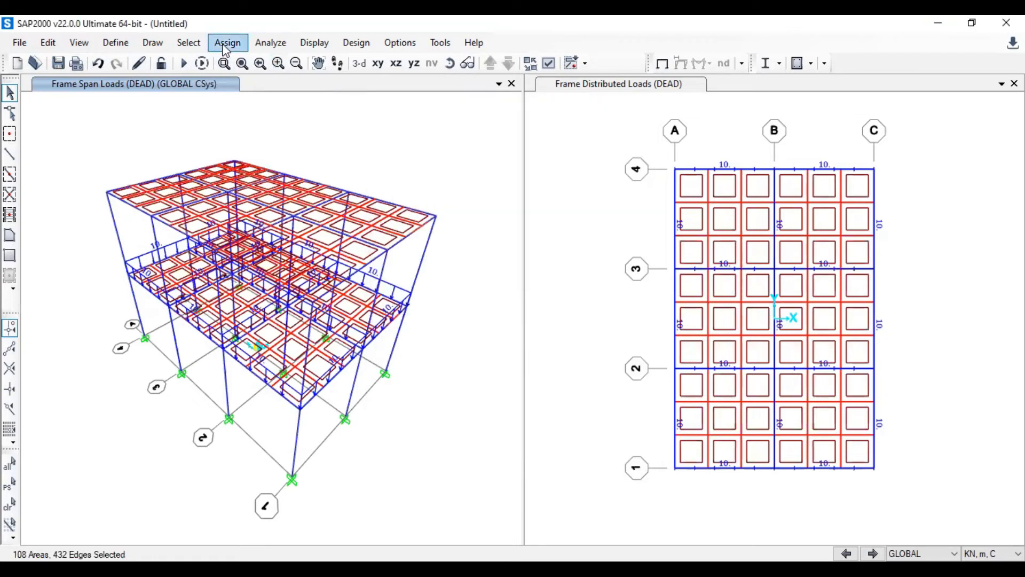
- Assign a uniform DEAD area load of 0.26 kN/m² in the Gravity direction to the selected slabs, replacing existing loads
left_click(227, 43)
mouse_move(361, 287)
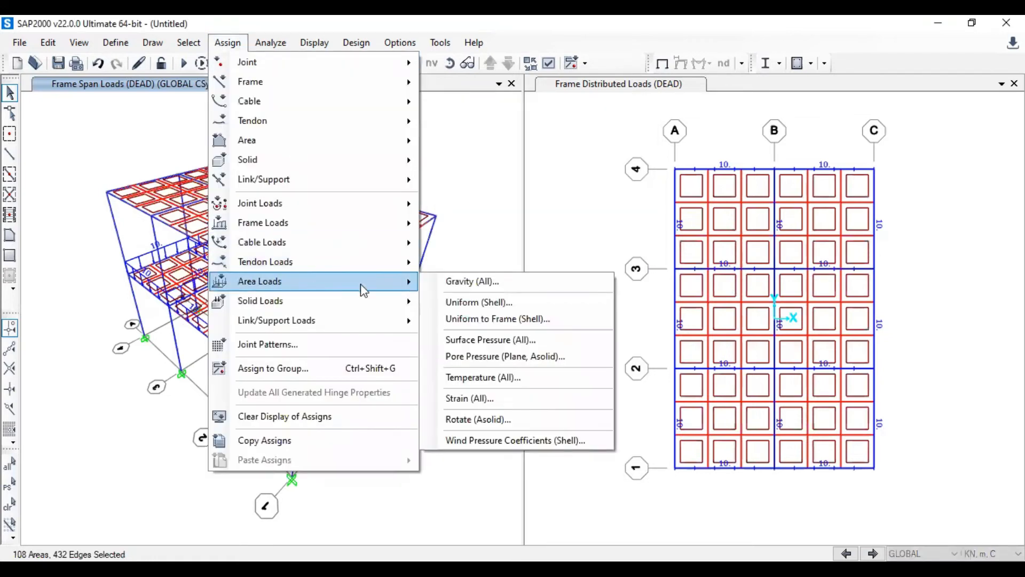
left_click(462, 302)
left_click(530, 183)
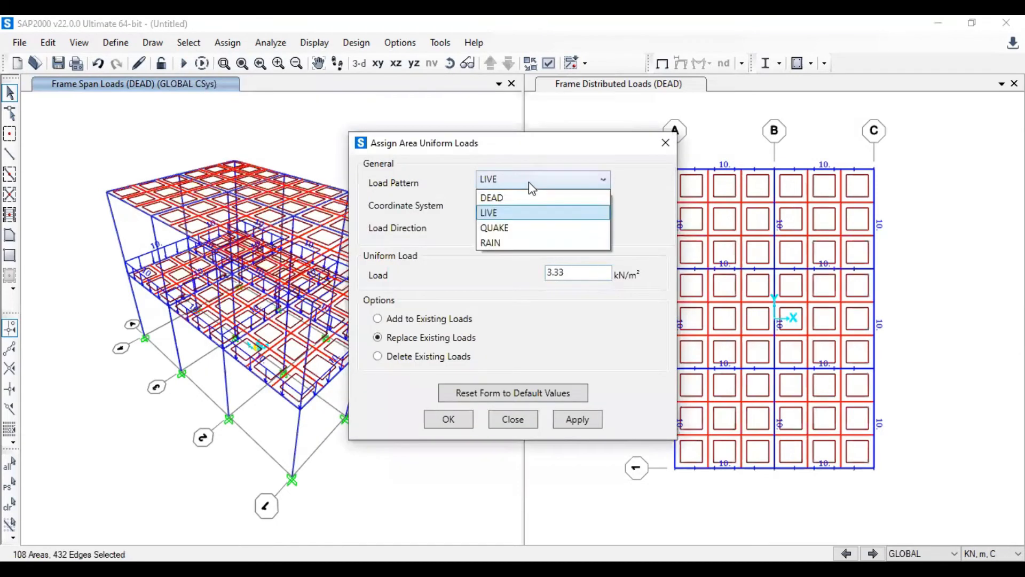
left_click(533, 198)
left_click_drag(567, 274, 533, 278)
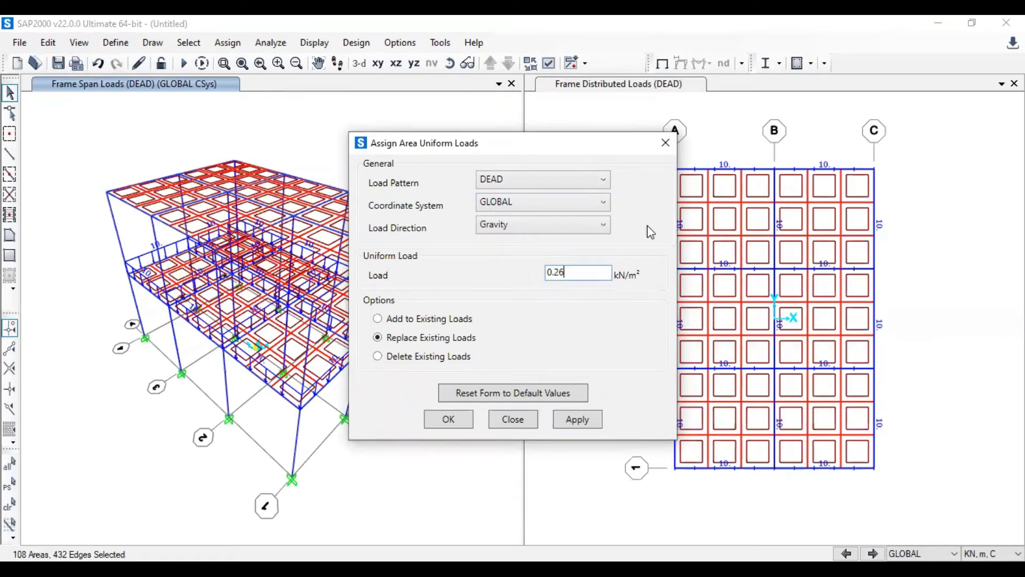
left_click(451, 421)
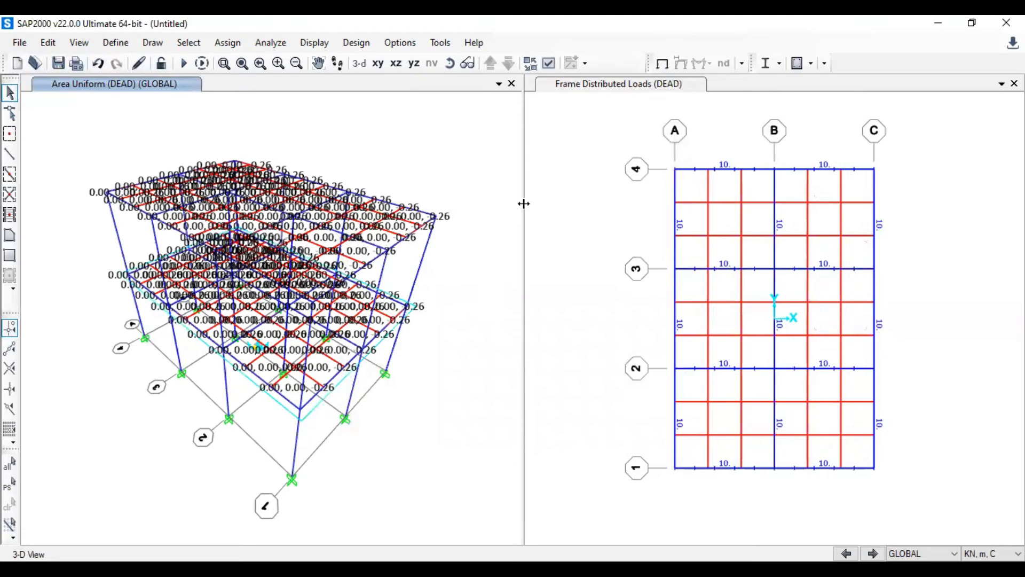
- Cycle the X-Y plan view through the building levels back to Z=3.4 and select all objects on that floor
left_click(583, 88)
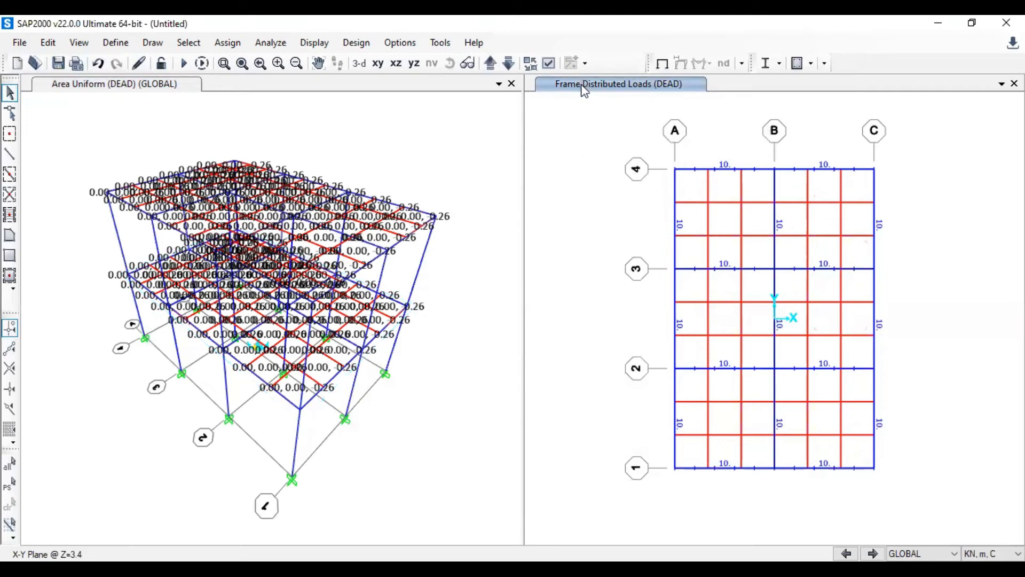
left_click(490, 64)
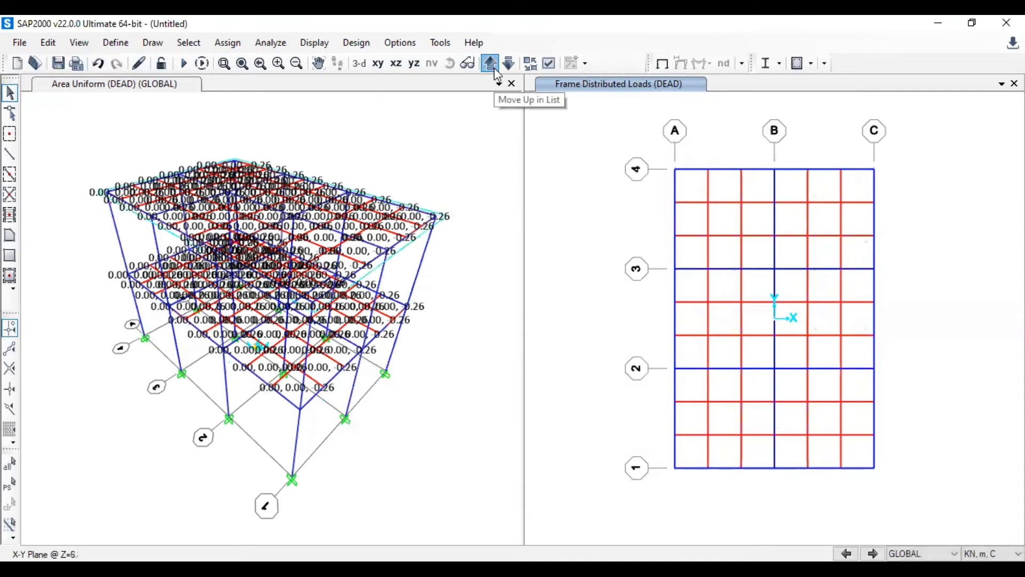
left_click(490, 64)
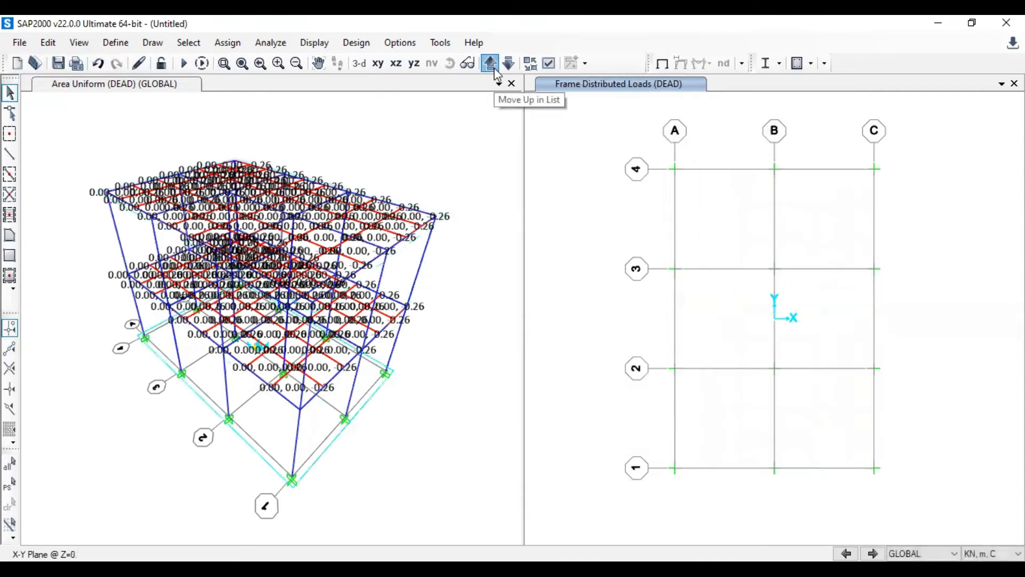
left_click(491, 64)
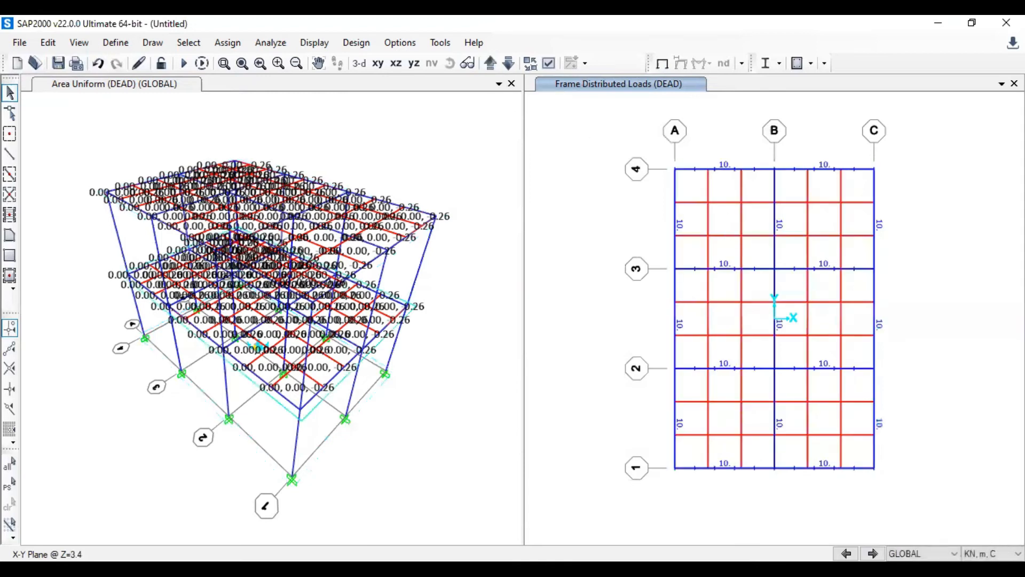
left_click_drag(931, 494, 601, 159)
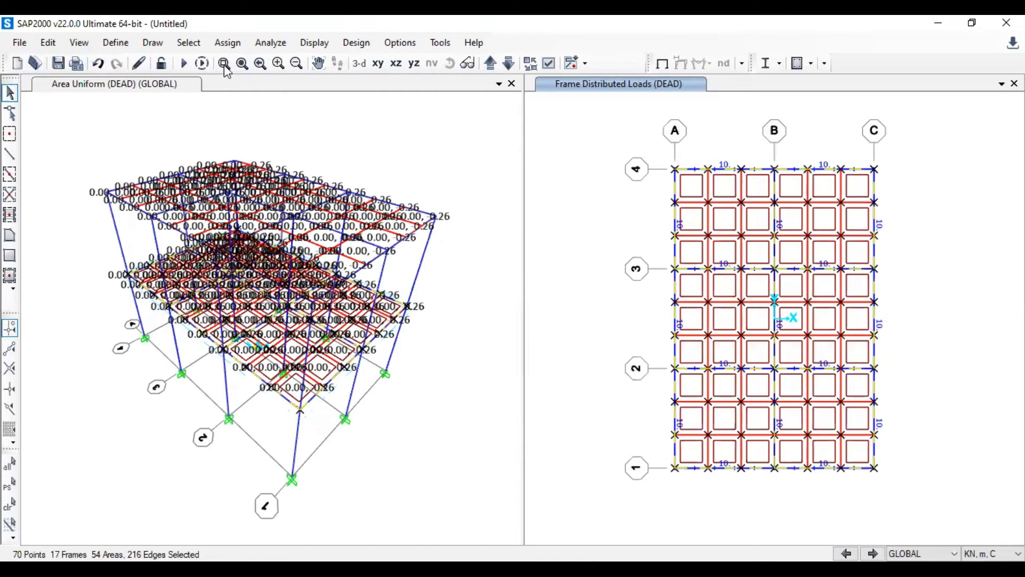
- Add all frame lines parallel to the global X and Y axes to the selection, using the default tolerance angle
left_click(189, 42)
mouse_move(207, 84)
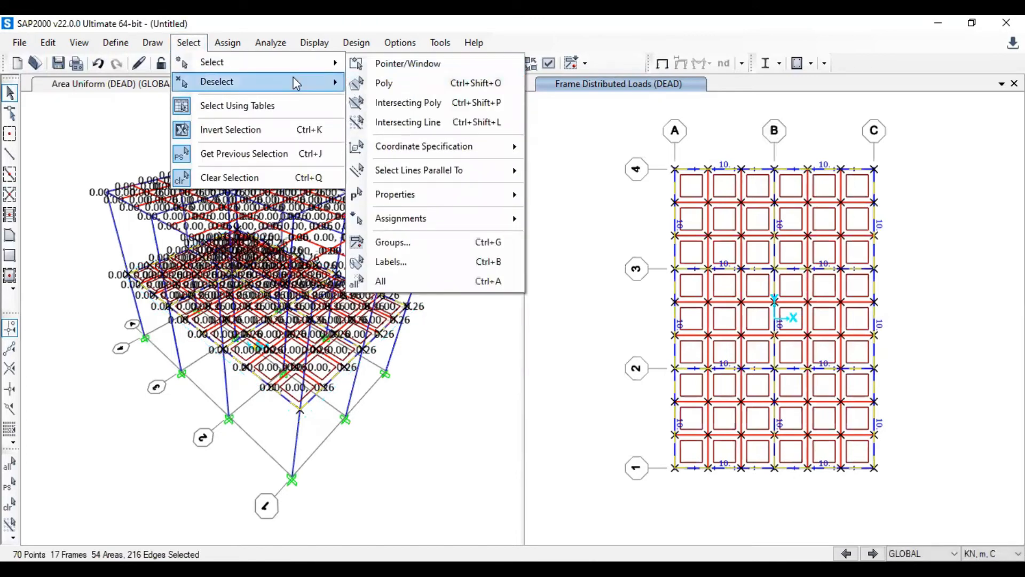
mouse_move(296, 83)
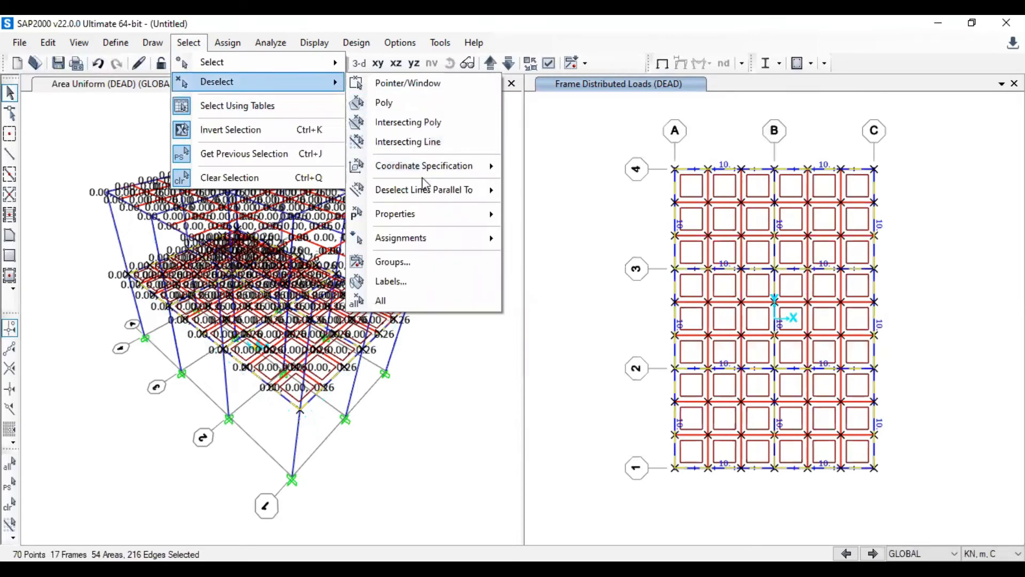
mouse_move(424, 189)
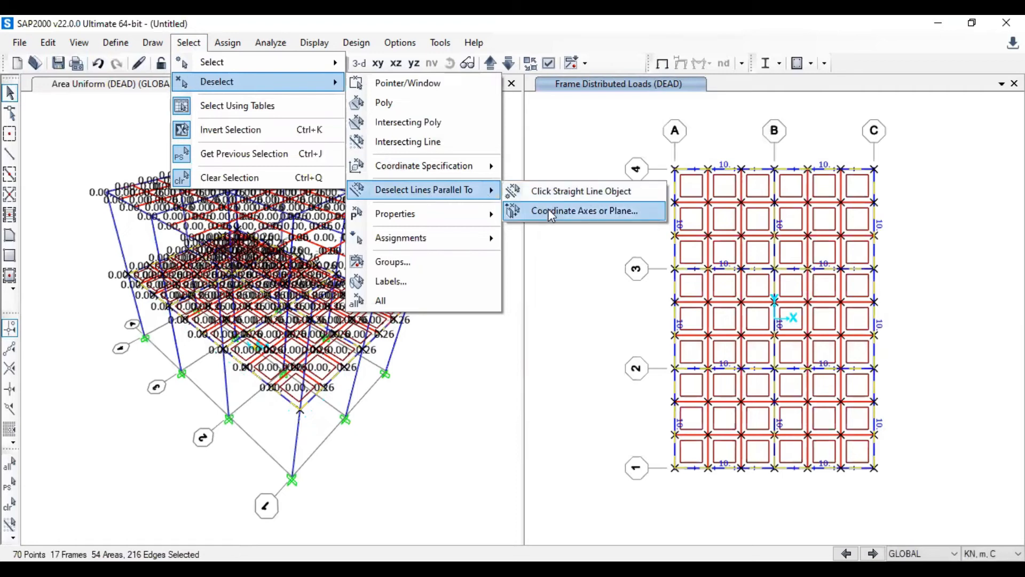
left_click(578, 206)
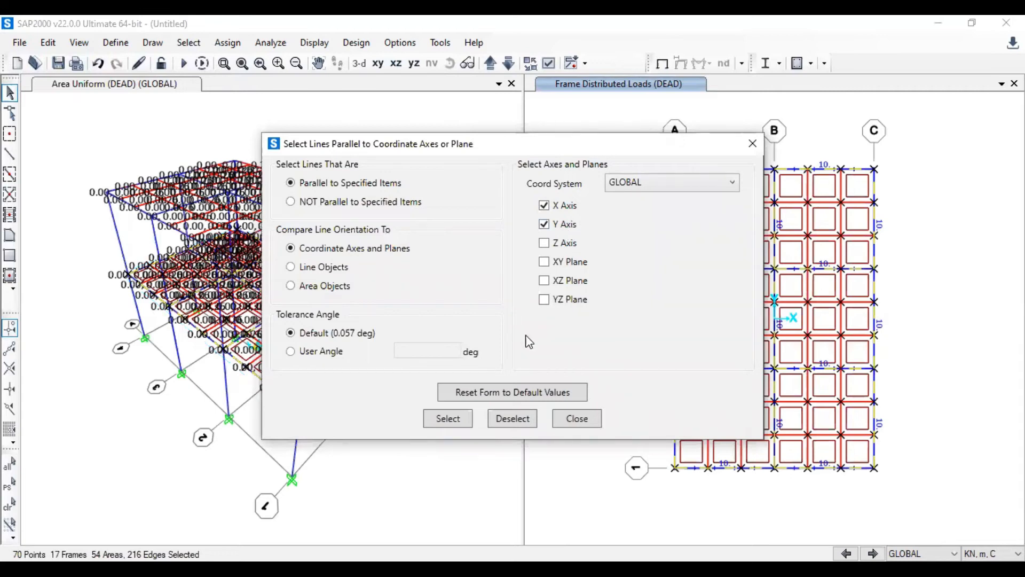
left_click(457, 425)
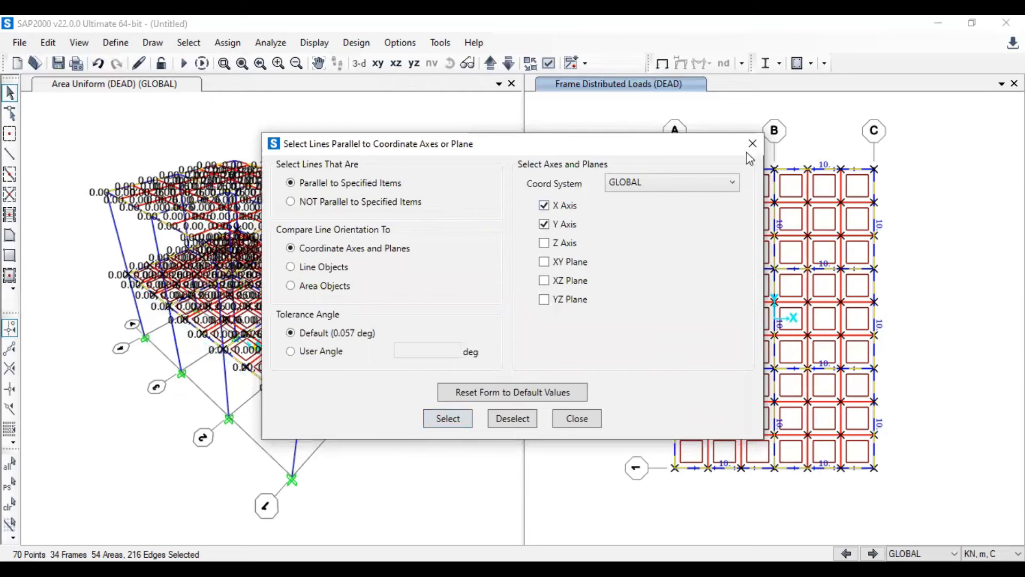
left_click(593, 424)
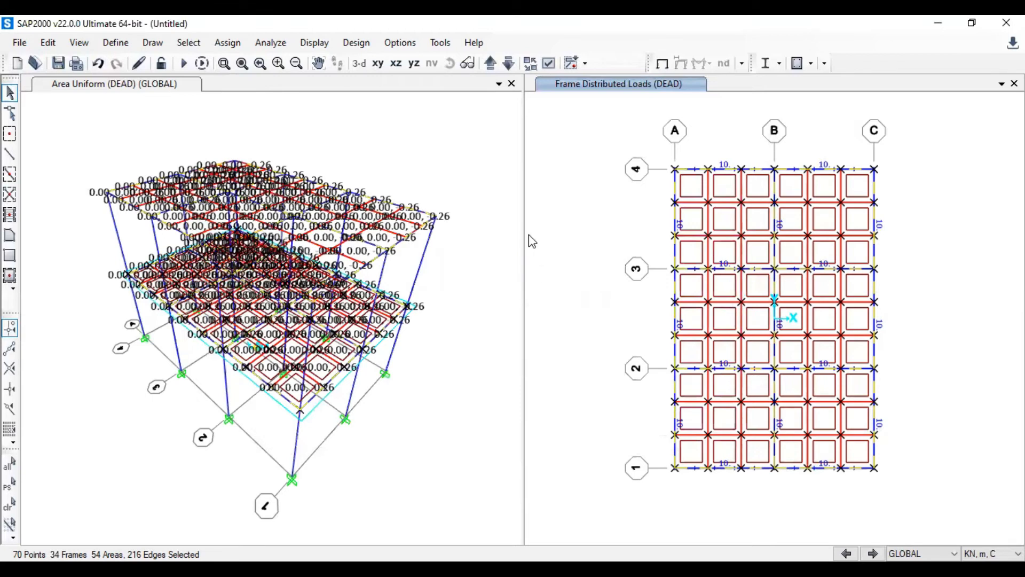
- Assign a uniform LIVE area load of 0.33 kN/m² in the Gravity direction to the selected Z=3.4 slabs, replacing existing loads
left_click(223, 42)
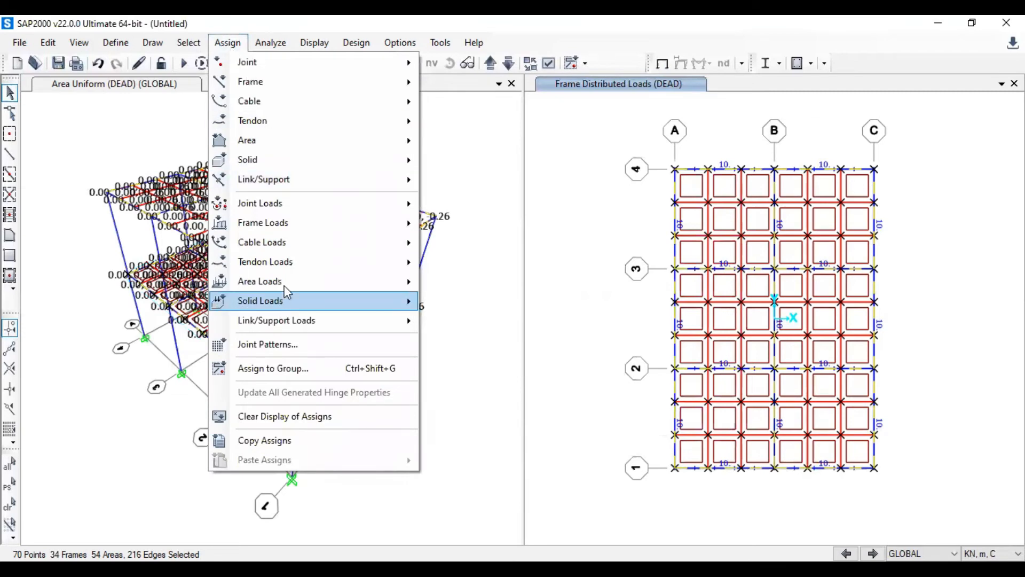
mouse_move(289, 288)
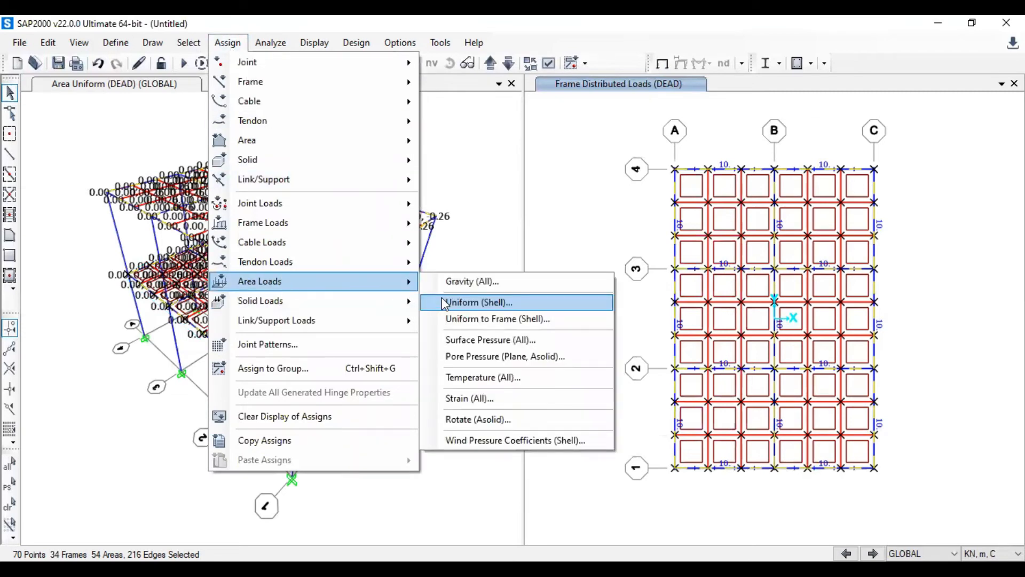
left_click(445, 303)
left_click(519, 188)
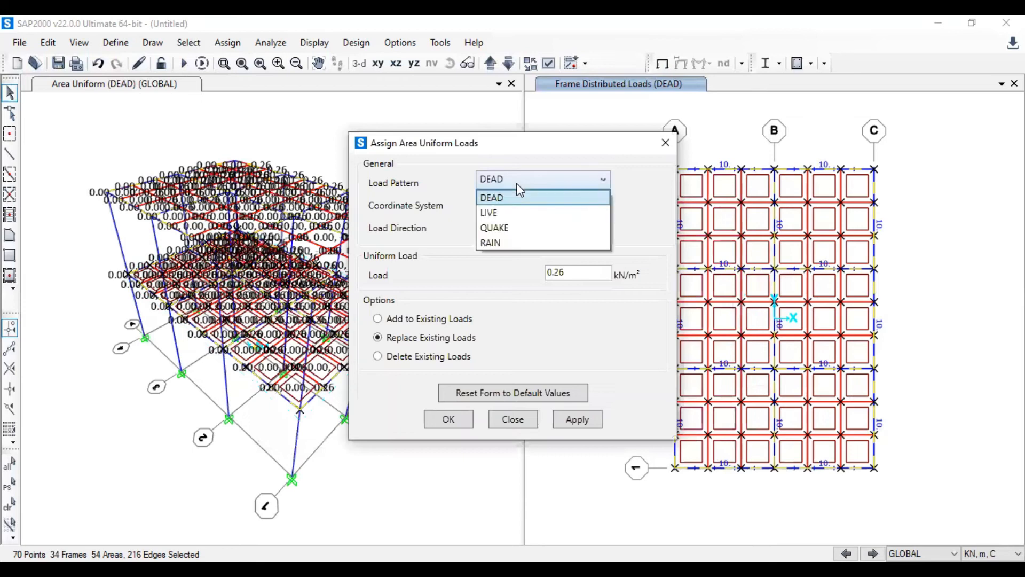
left_click(522, 213)
left_click_drag(566, 272, 537, 278)
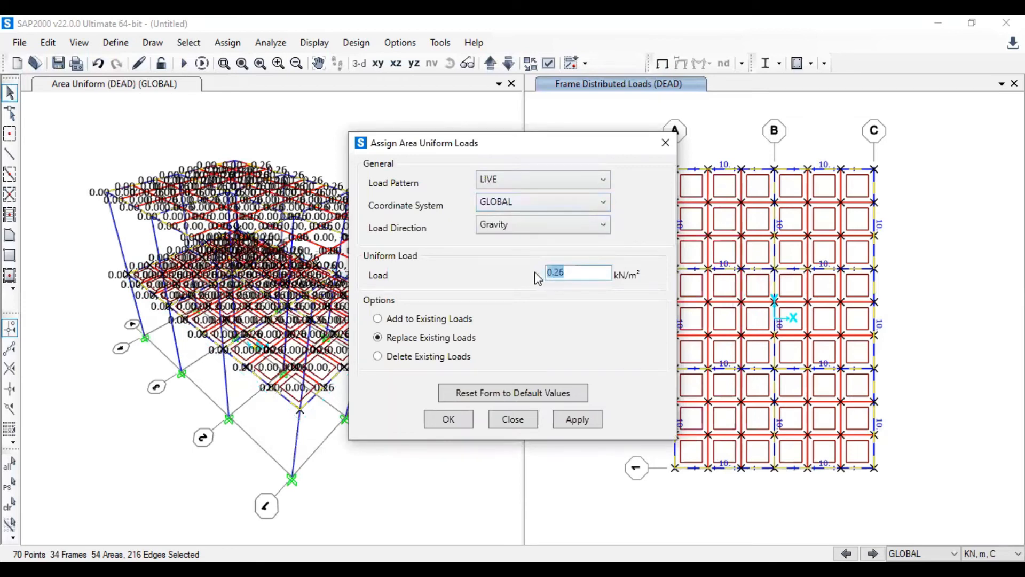
type("0.33")
left_click(465, 419)
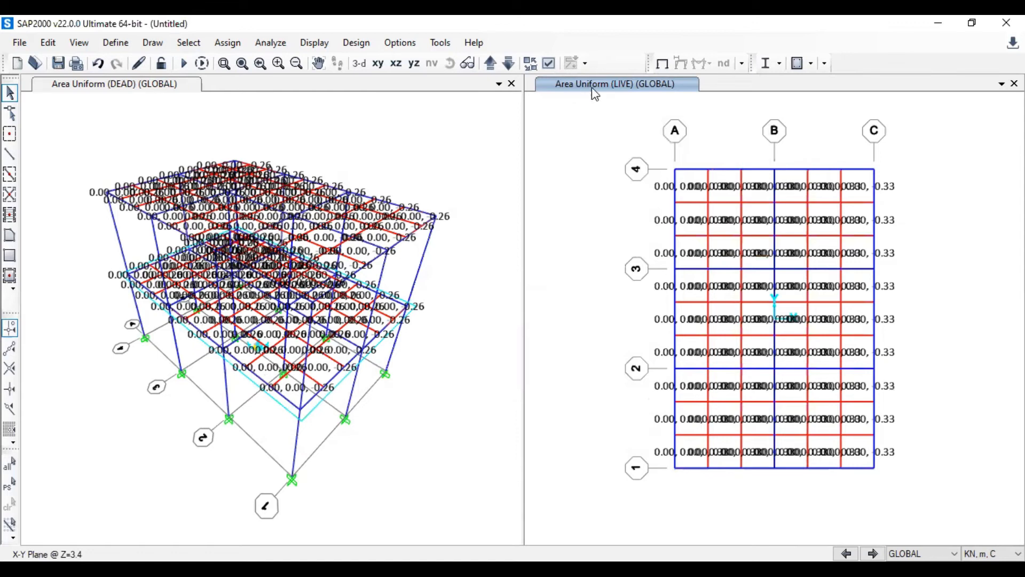
- Select all objects on the Z=6.8 plan level and add all lines parallel to the global X and Y axes to the selection
left_click(490, 64)
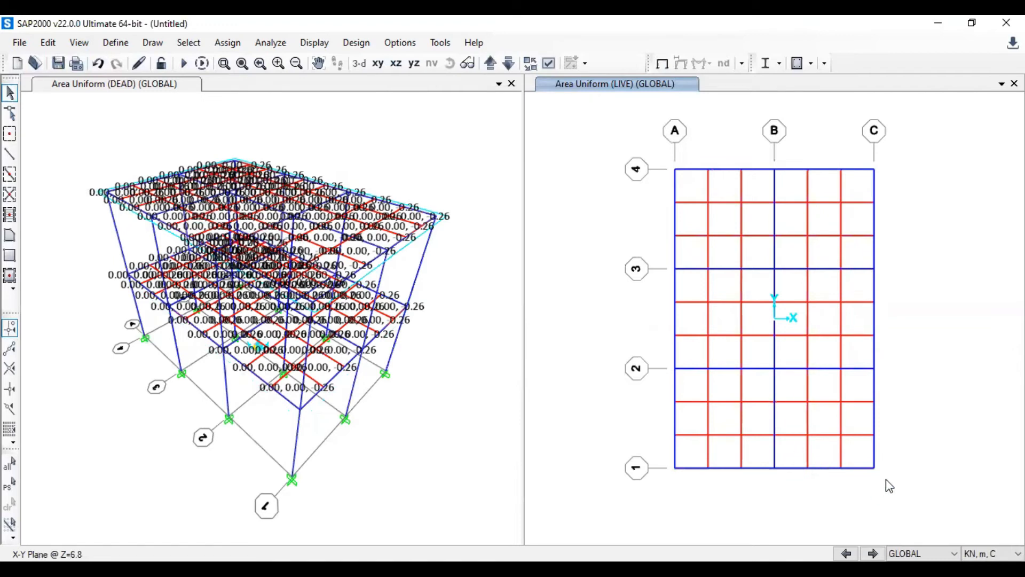
left_click_drag(887, 479, 623, 126)
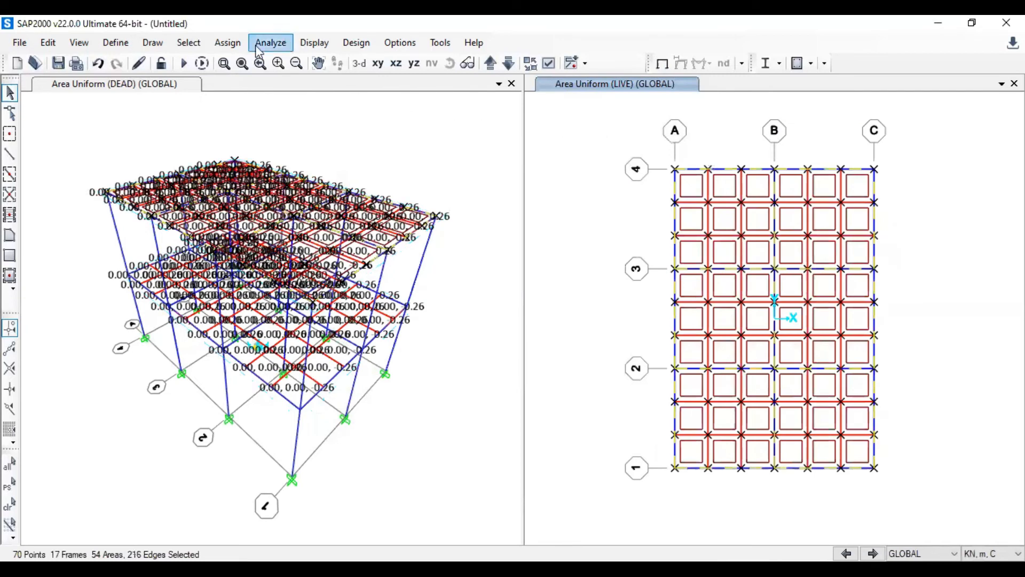
left_click(197, 42)
mouse_move(214, 82)
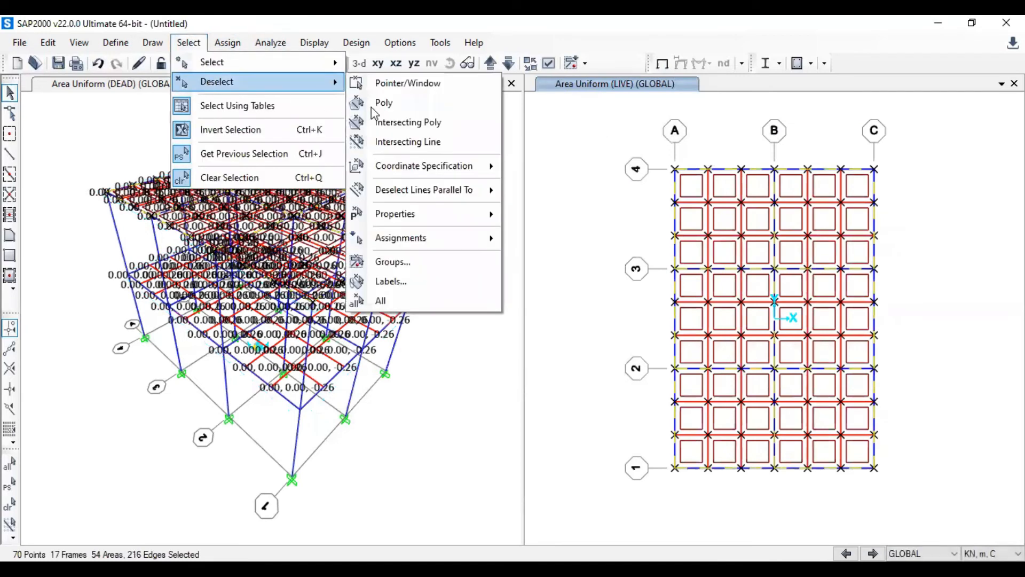
mouse_move(435, 190)
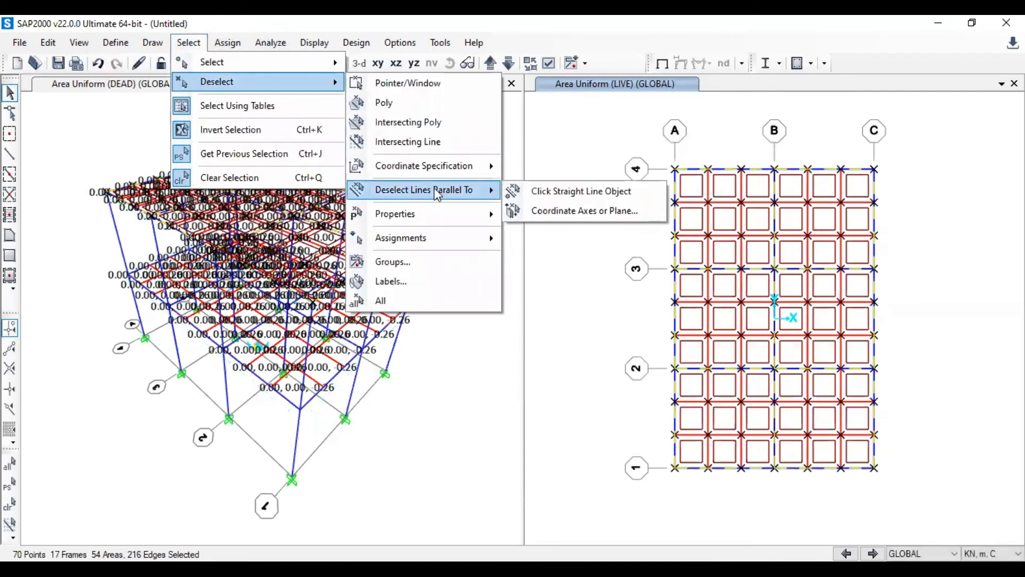
left_click(538, 211)
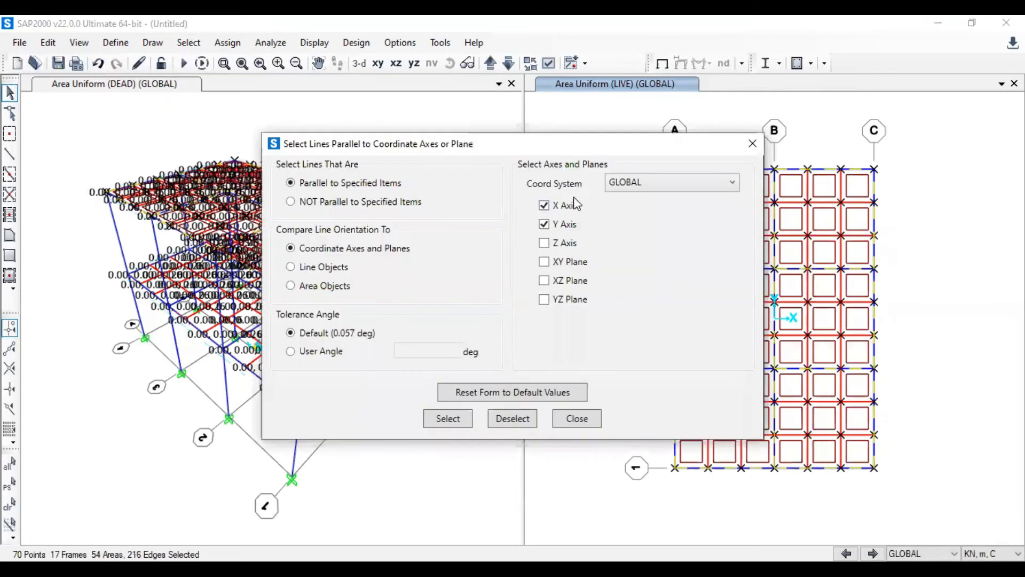
left_click(442, 422)
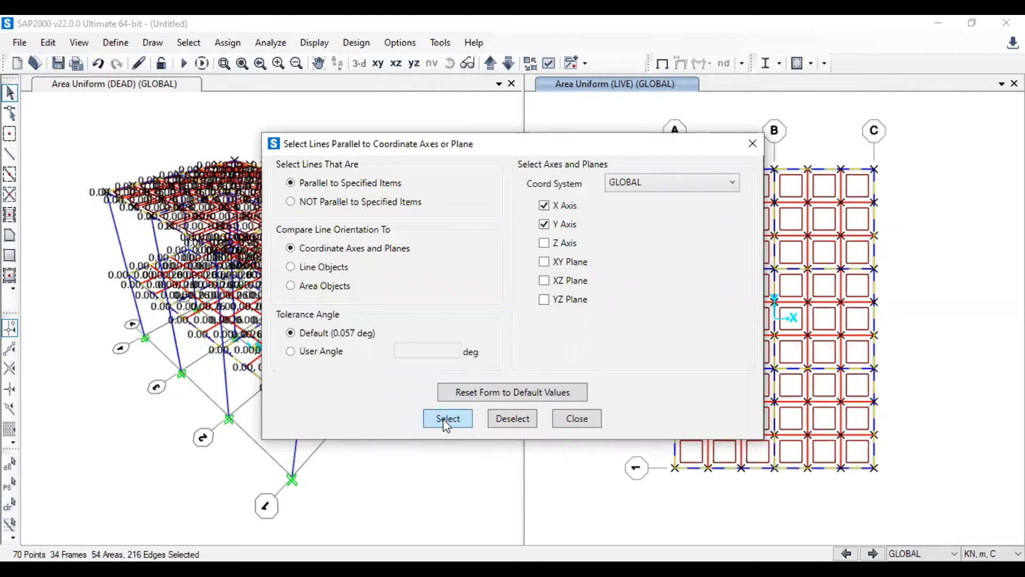
left_click(567, 422)
- Assign a uniform RAIN area load of 0.2 kN/m² in the Gravity direction to the selected Z=6.8 slabs, replacing existing loads
left_click(228, 42)
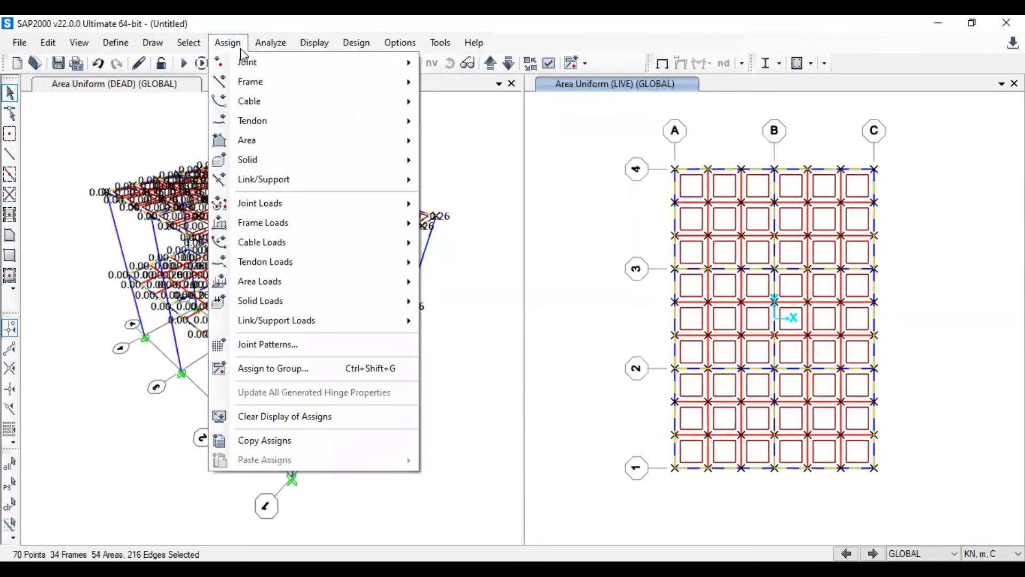
mouse_move(358, 284)
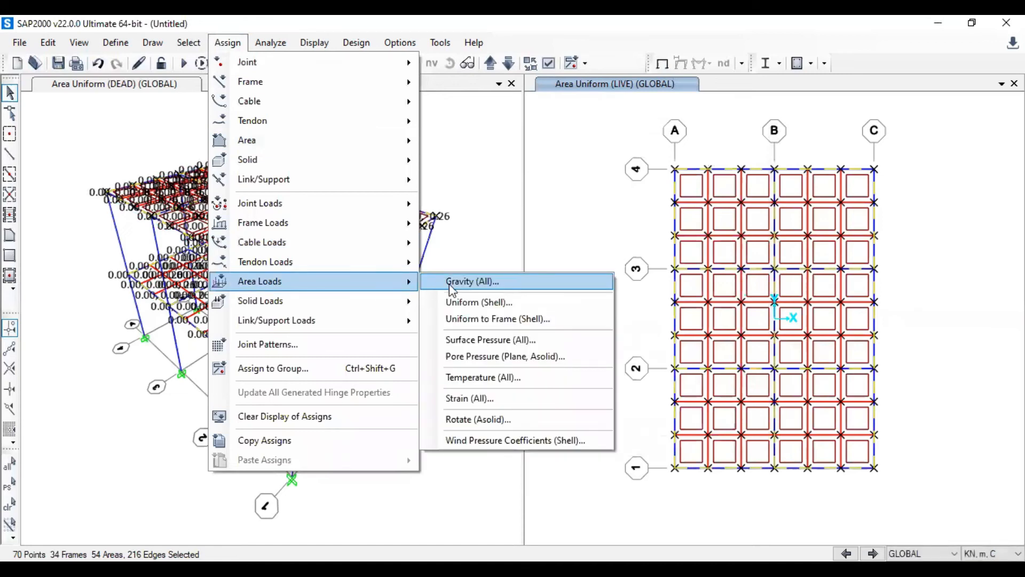
left_click(463, 302)
left_click(552, 179)
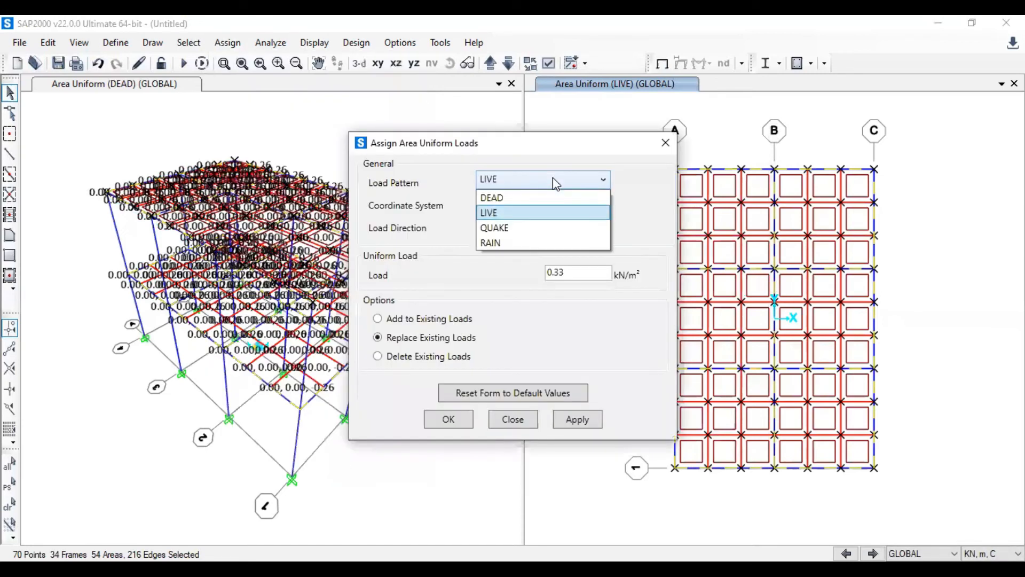
left_click(553, 241)
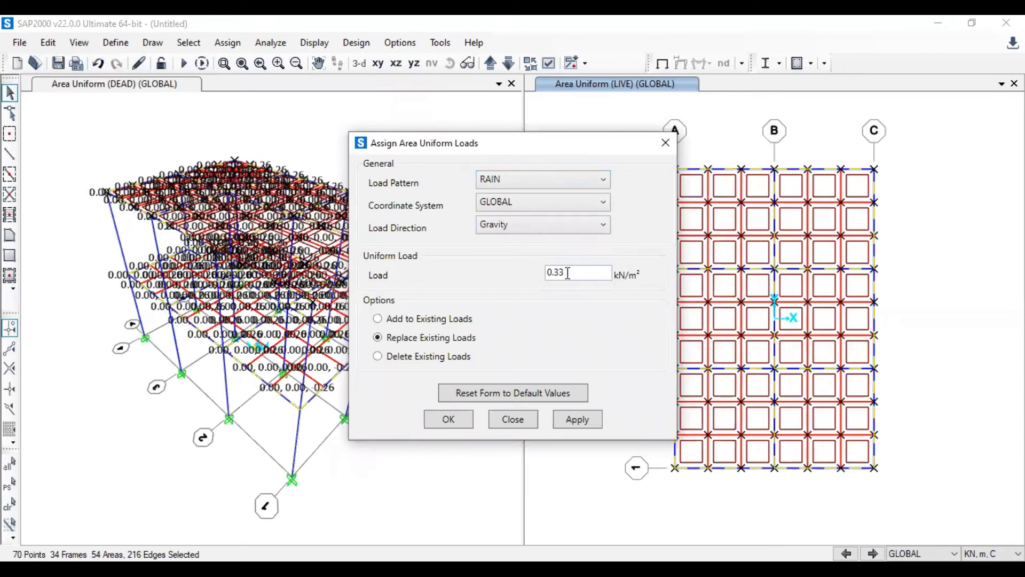
left_click(569, 272)
left_click_drag(569, 272, 531, 269)
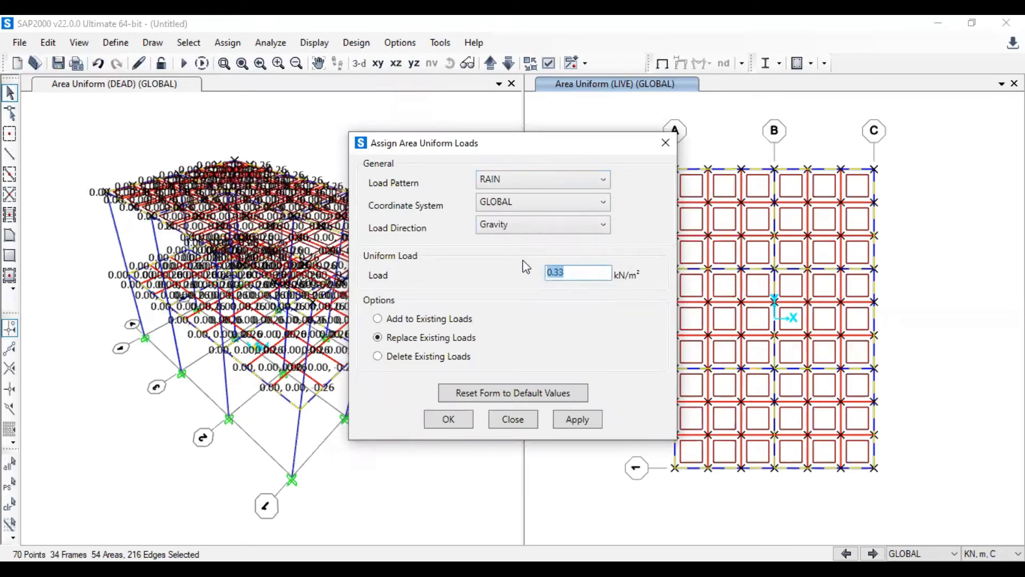
type("0.2")
left_click(454, 421)
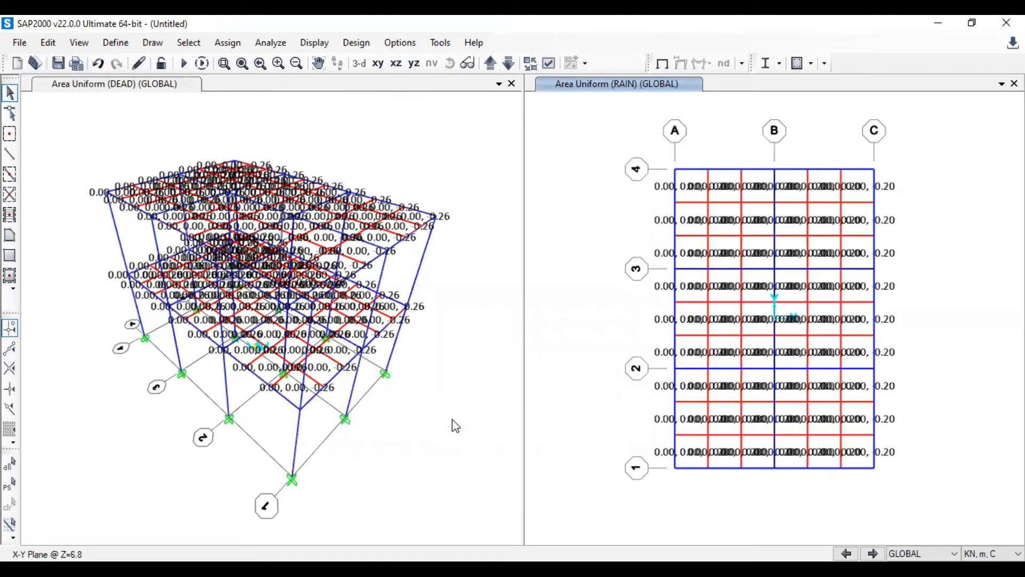
- Set the 3-D view's display type to Extrude so frames and slabs show their real sections
left_click(416, 133)
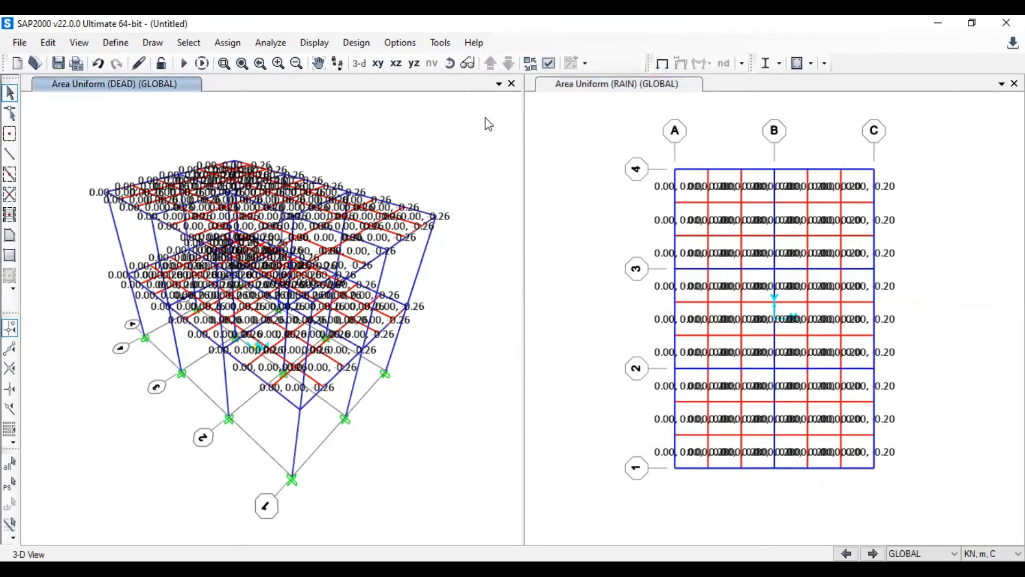
left_click(550, 63)
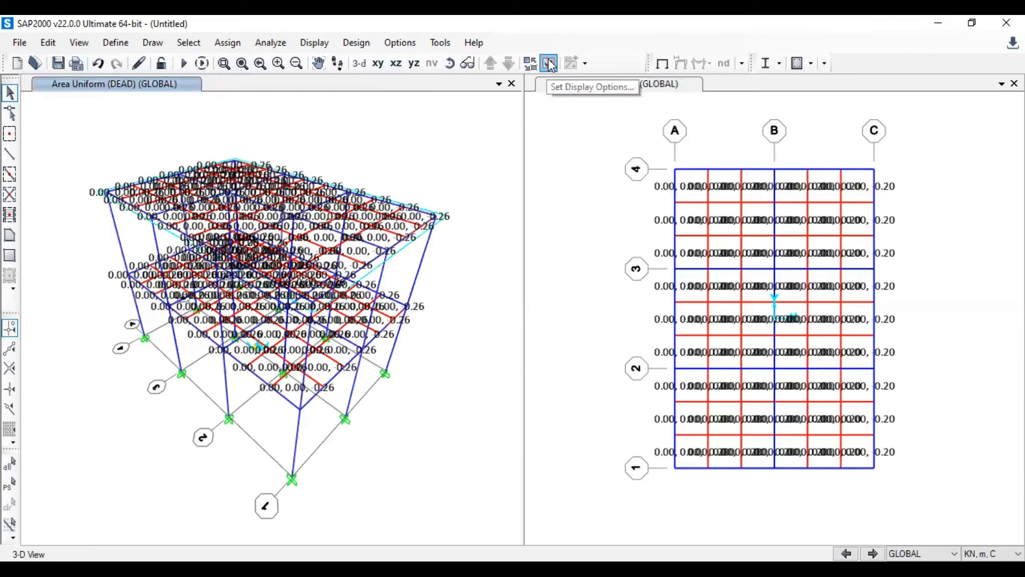
left_click(442, 97)
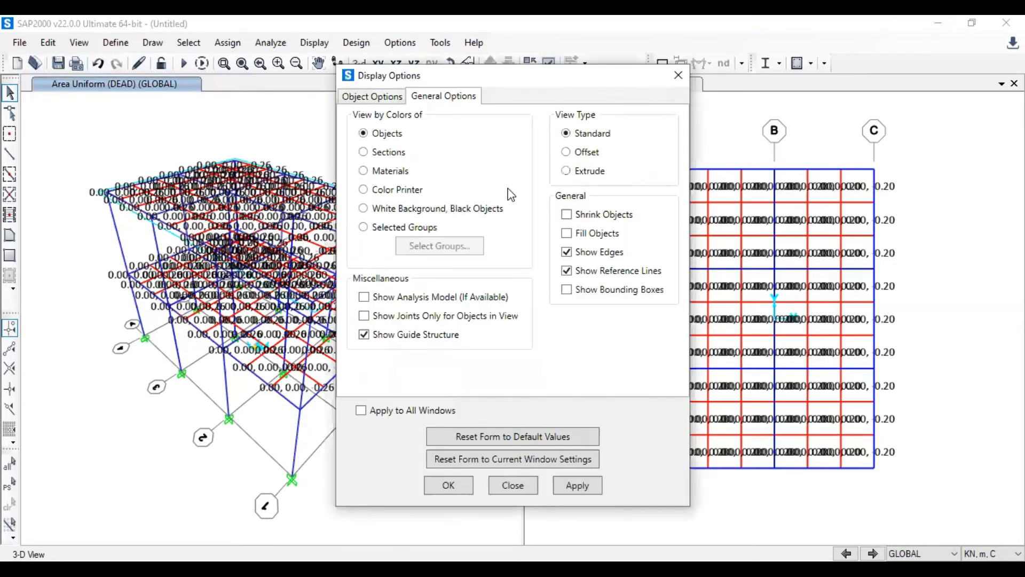
left_click(567, 172)
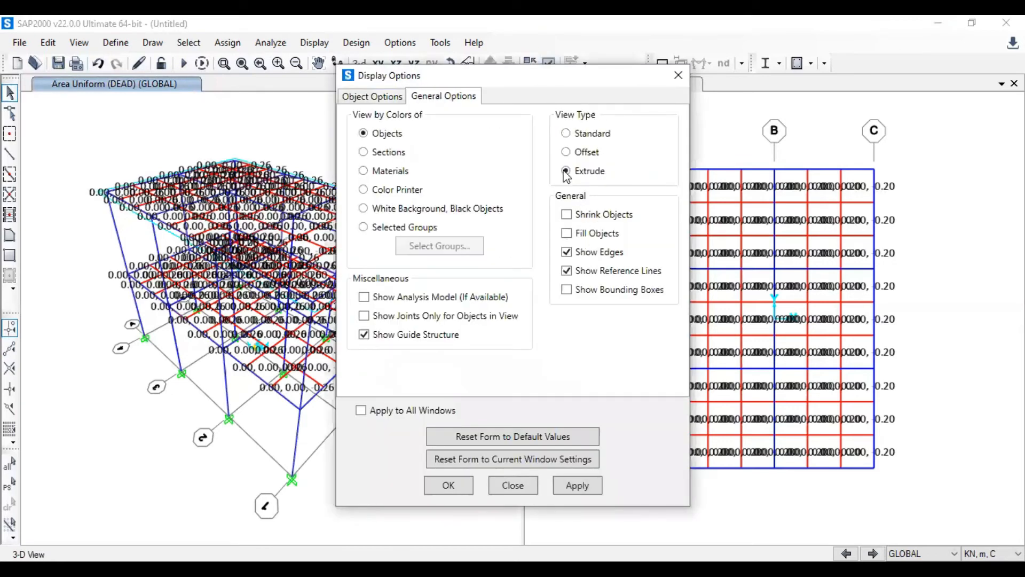
left_click(446, 486)
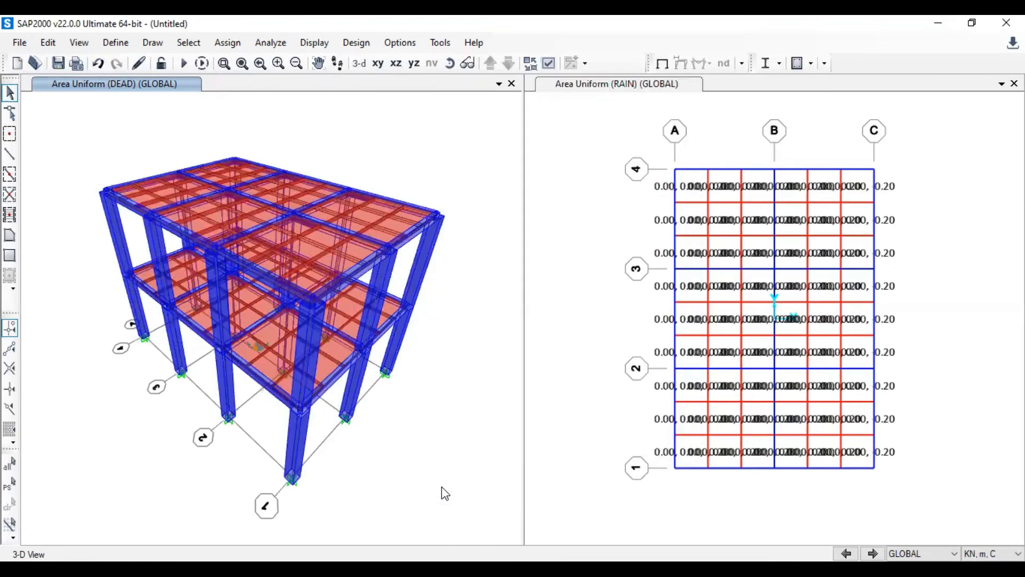
- Examine the extruded 3-D model from several angles, checking the columns, beams and slabs on both floors
left_click(450, 63)
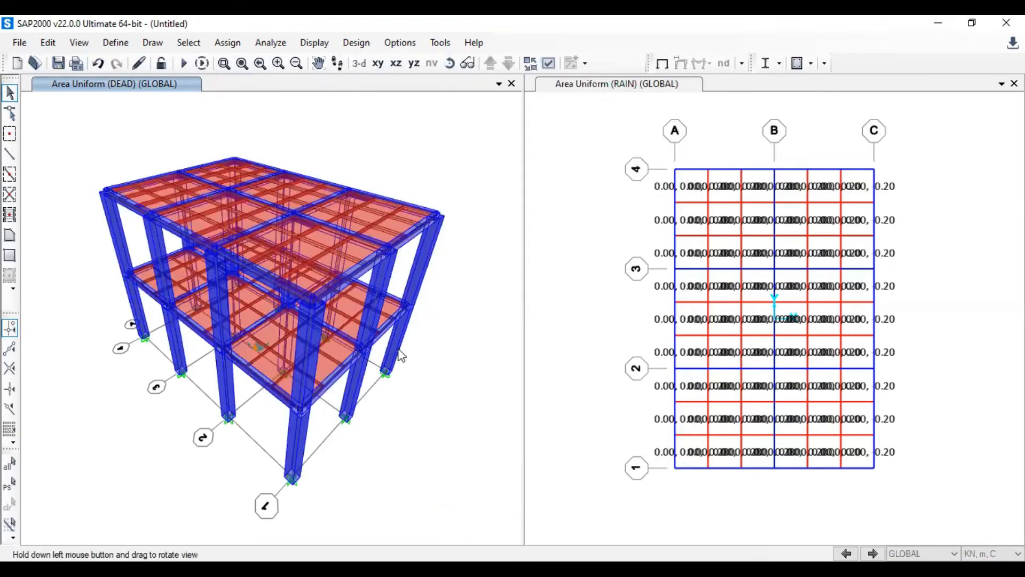
left_click_drag(388, 403, 340, 319)
scroll(347, 331, "up", 5)
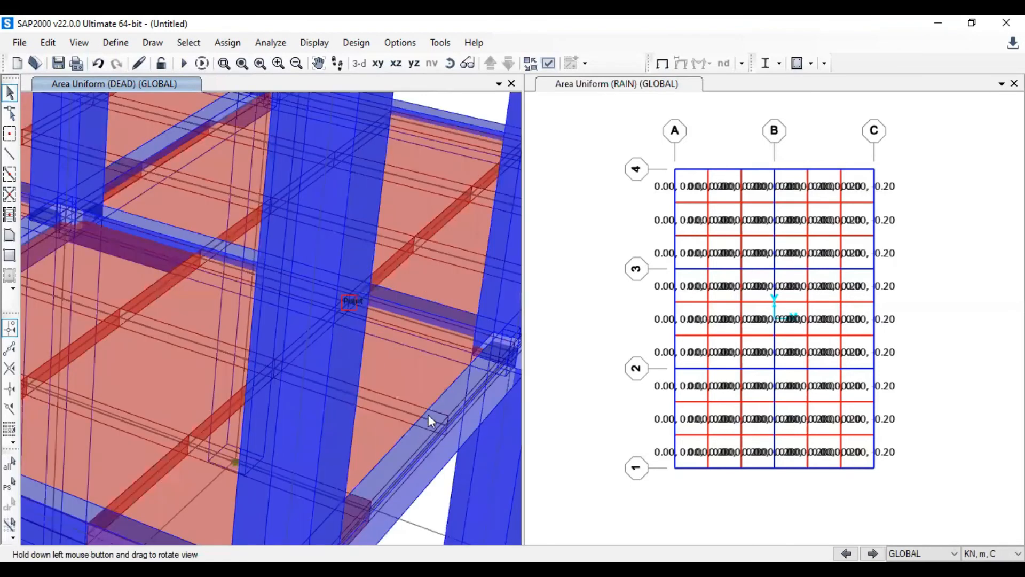
scroll(429, 416, "down", 5)
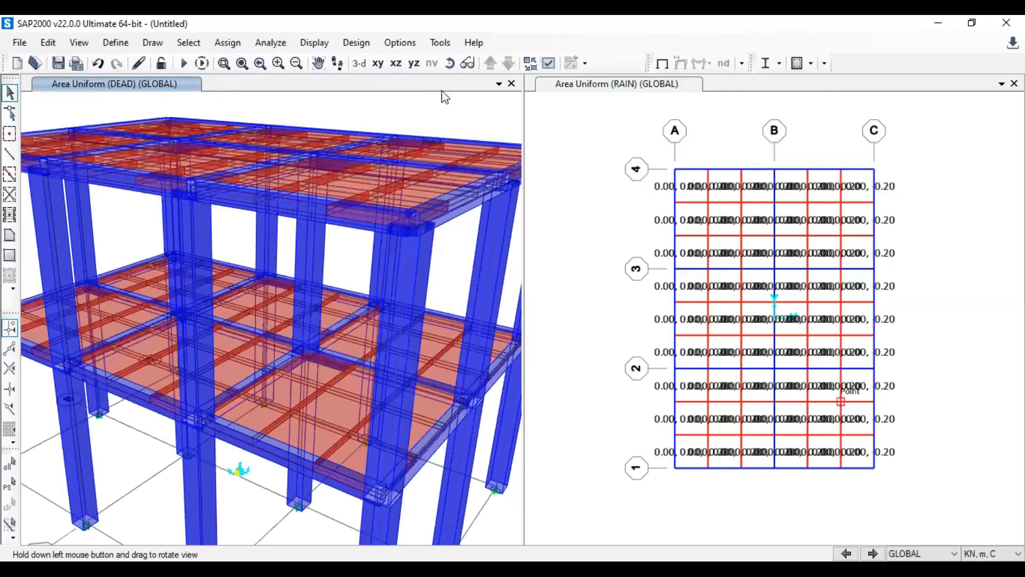
left_click_drag(347, 298, 414, 189)
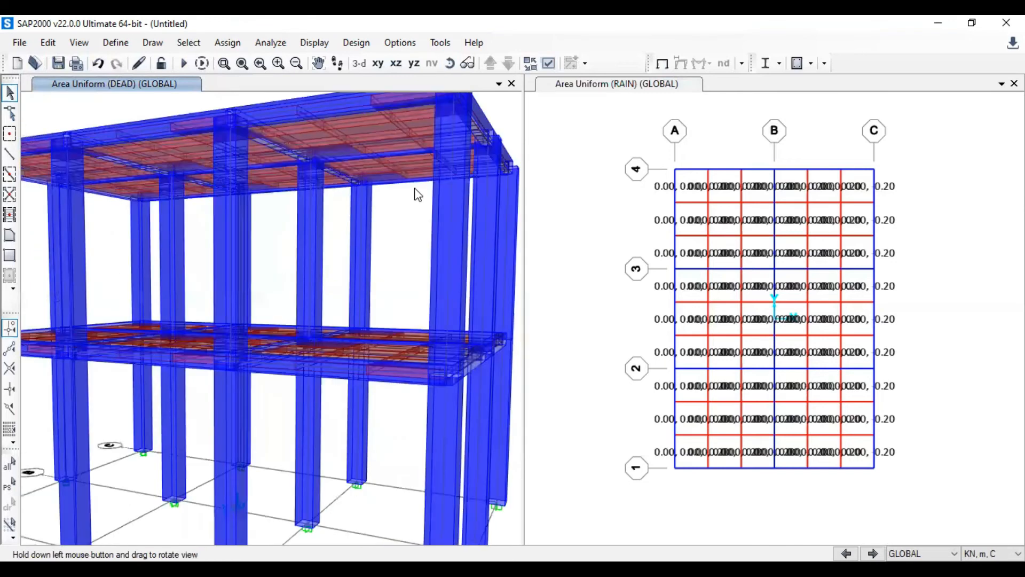
left_click_drag(425, 140, 424, 363)
left_click_drag(391, 463, 319, 486)
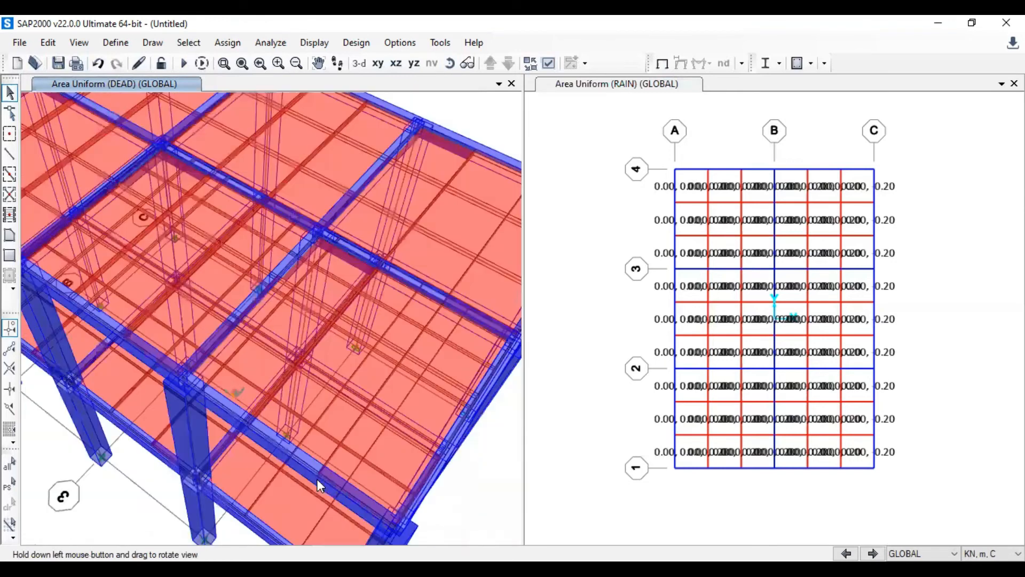
left_click_drag(329, 309, 376, 363)
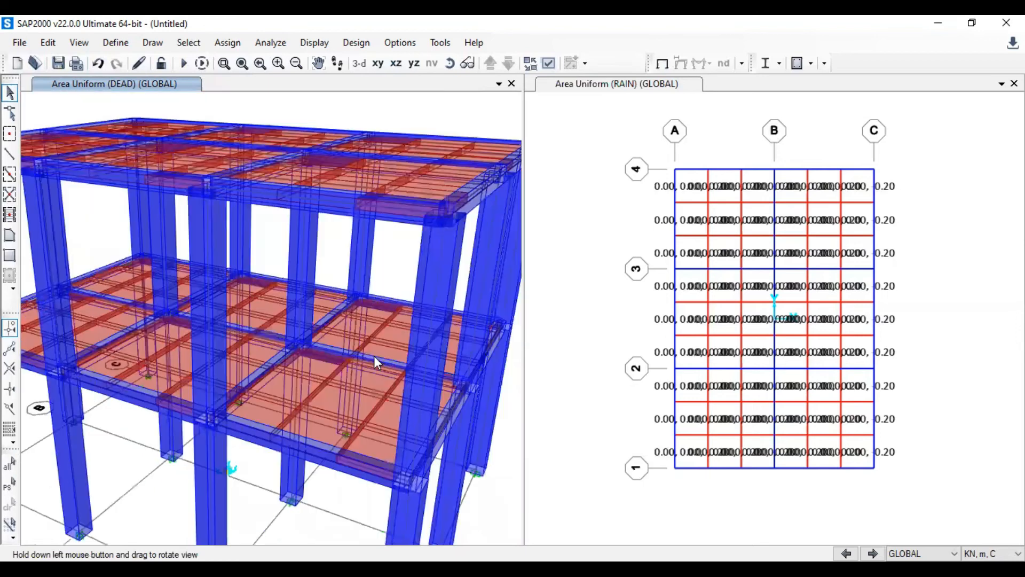
left_click_drag(281, 476, 235, 344)
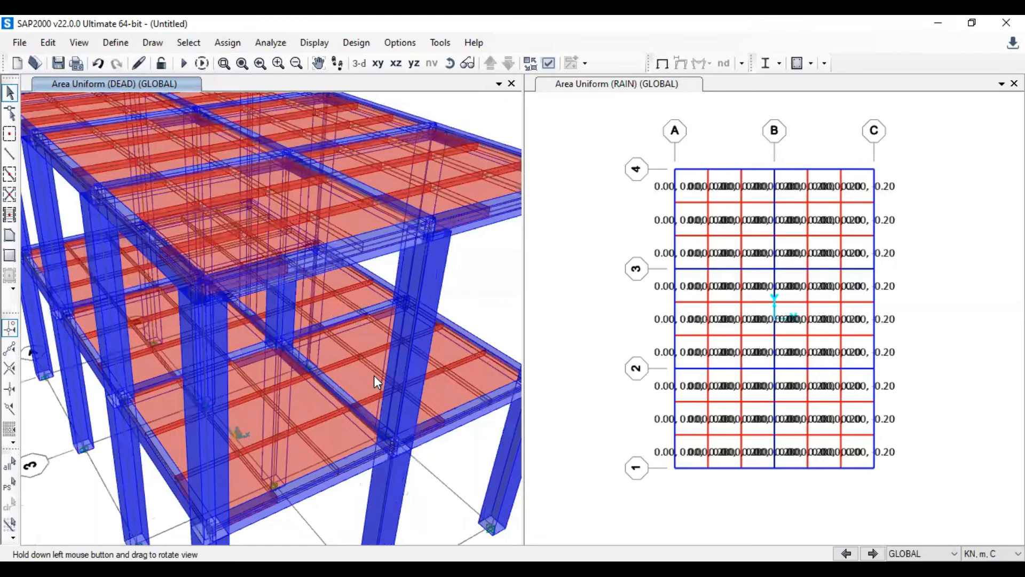
left_click_drag(317, 409, 305, 381)
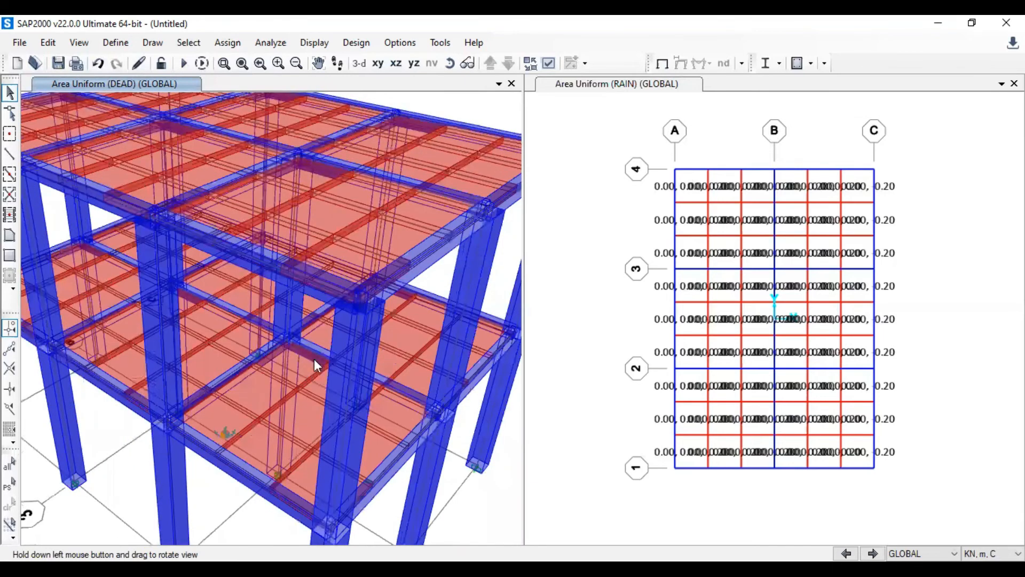
left_click_drag(255, 469, 248, 472)
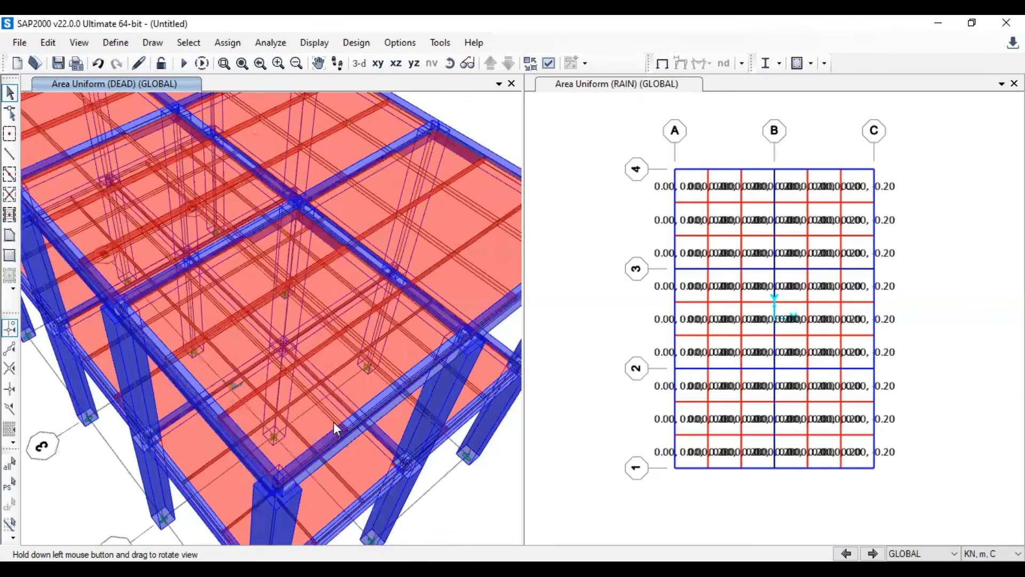
scroll(314, 361, "down", 4)
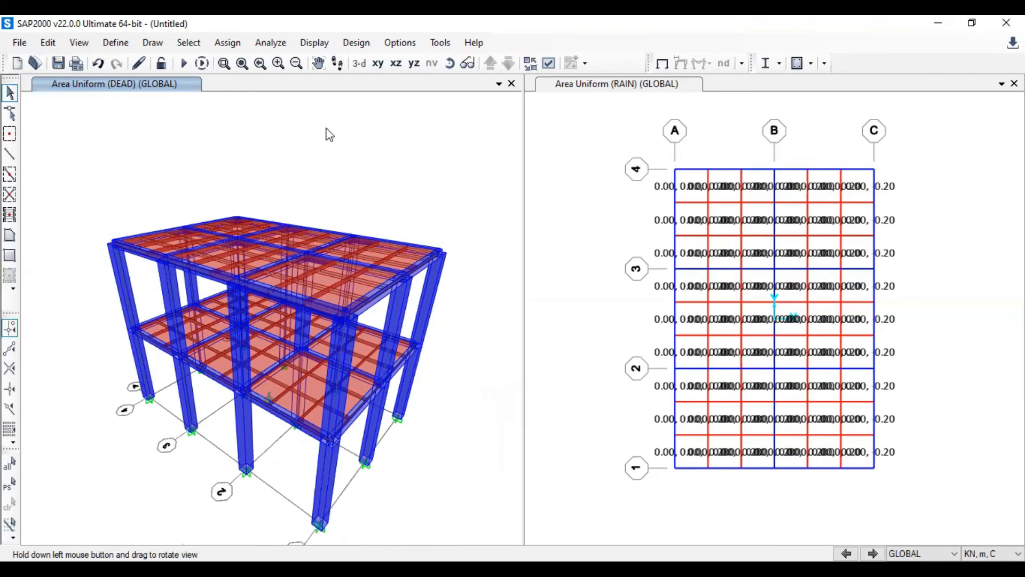
- Select all beam lines parallel to the global X and Y axes on both floors
left_click(190, 41)
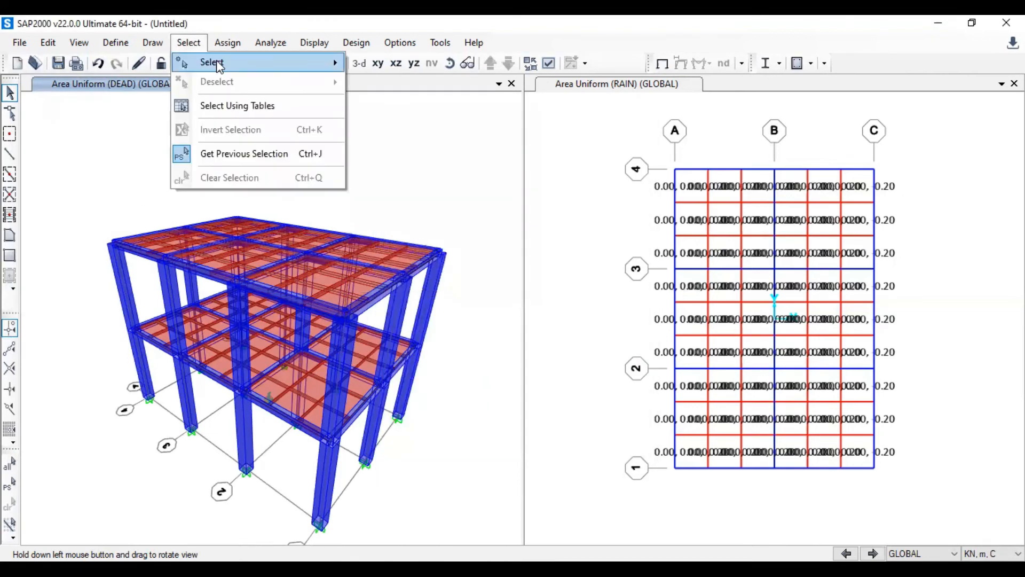
mouse_move(219, 64)
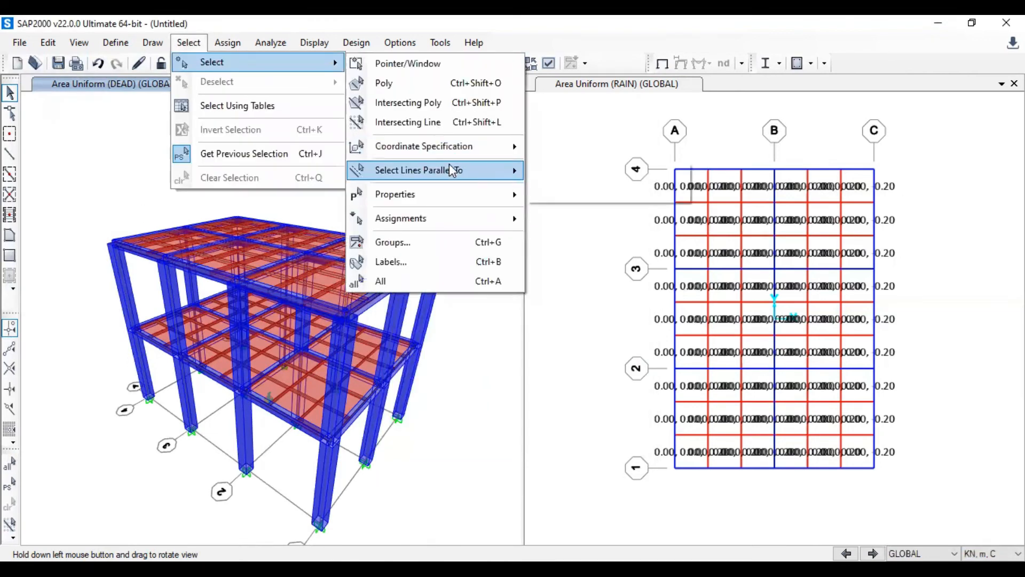
mouse_move(450, 163)
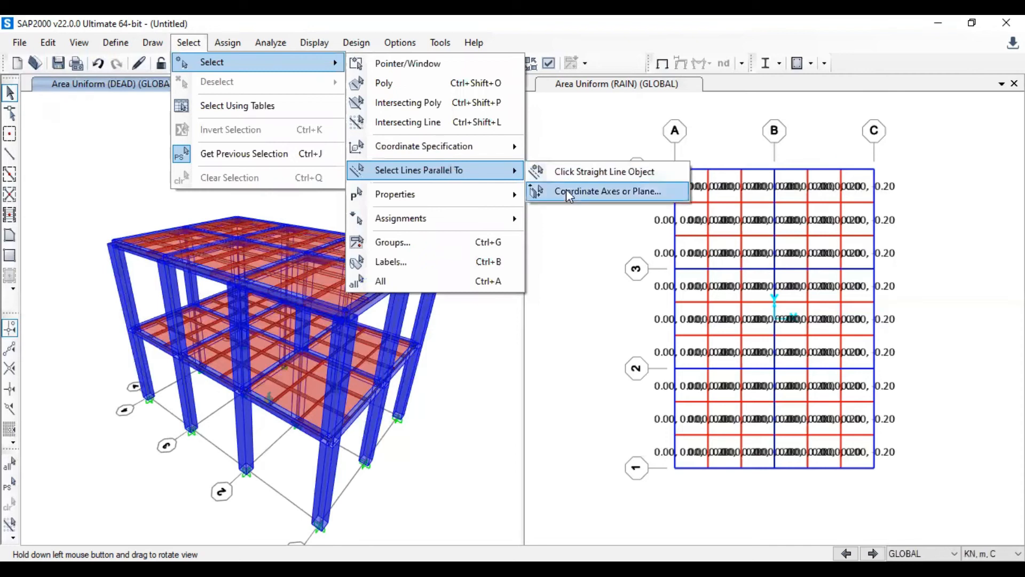
key("Return")
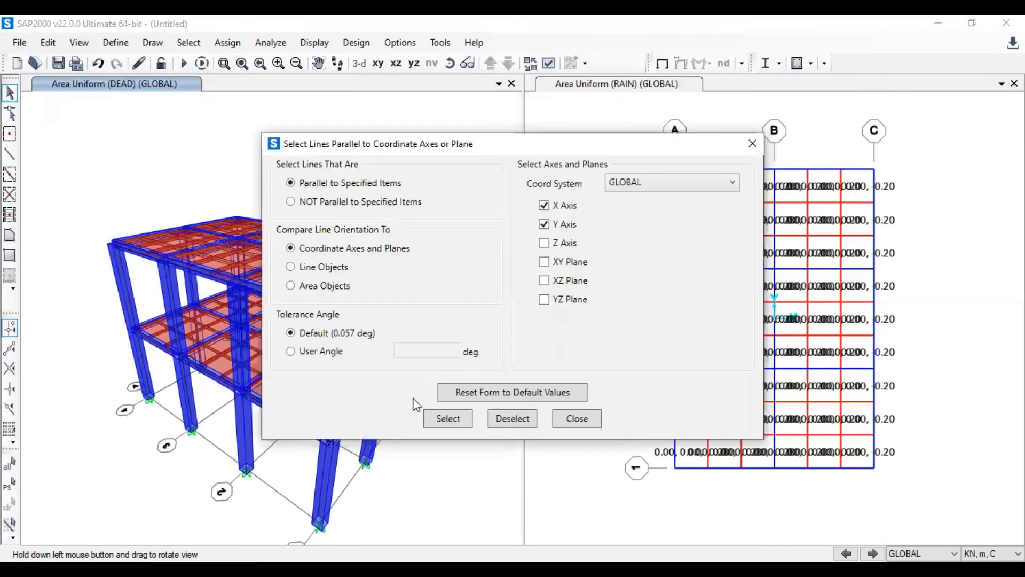
left_click(432, 421)
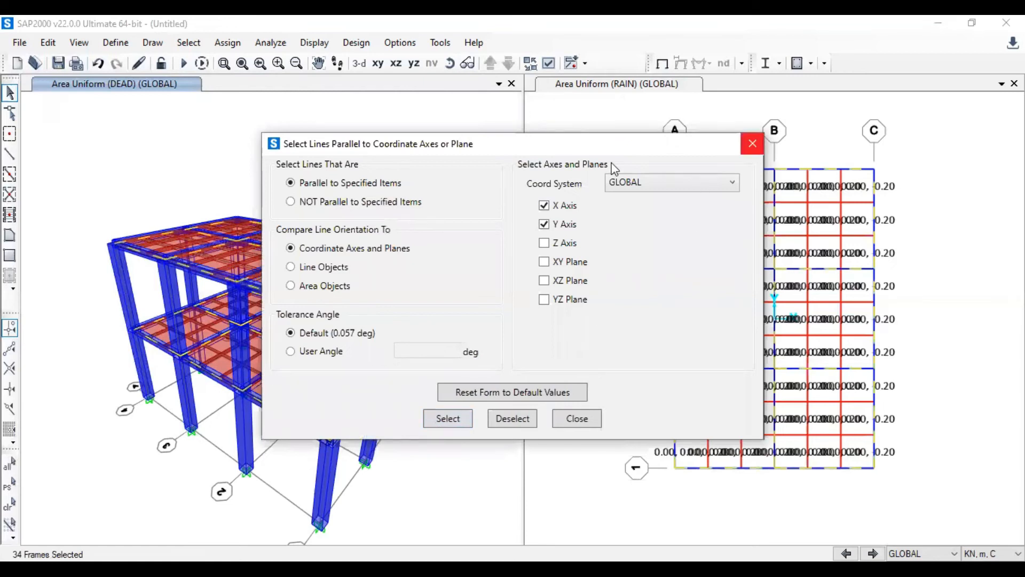
key("Escape")
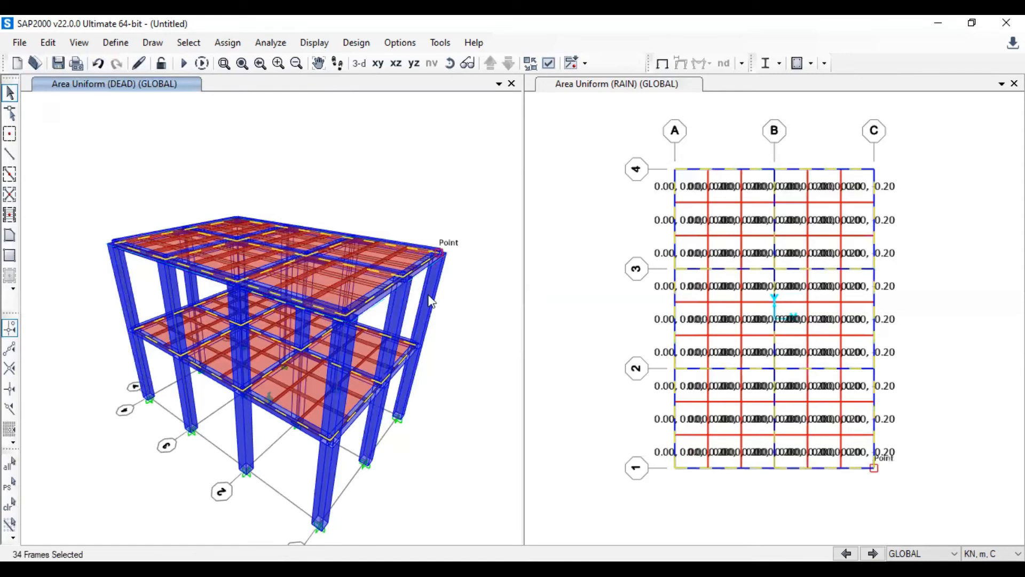
- Assign the frame insertion point of the selected beams to cardinal point 8 (Top Center)
left_click(229, 43)
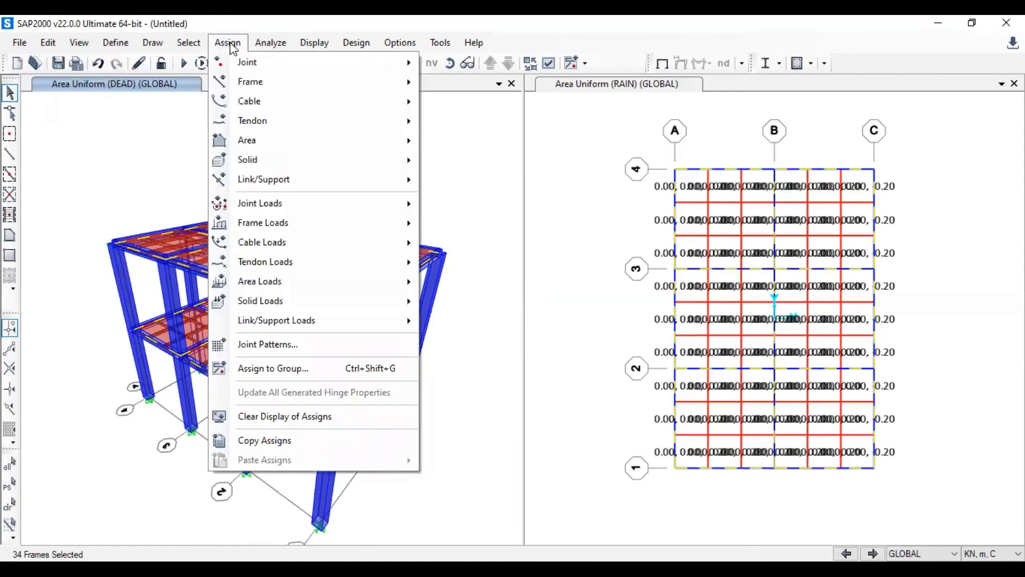
mouse_move(248, 82)
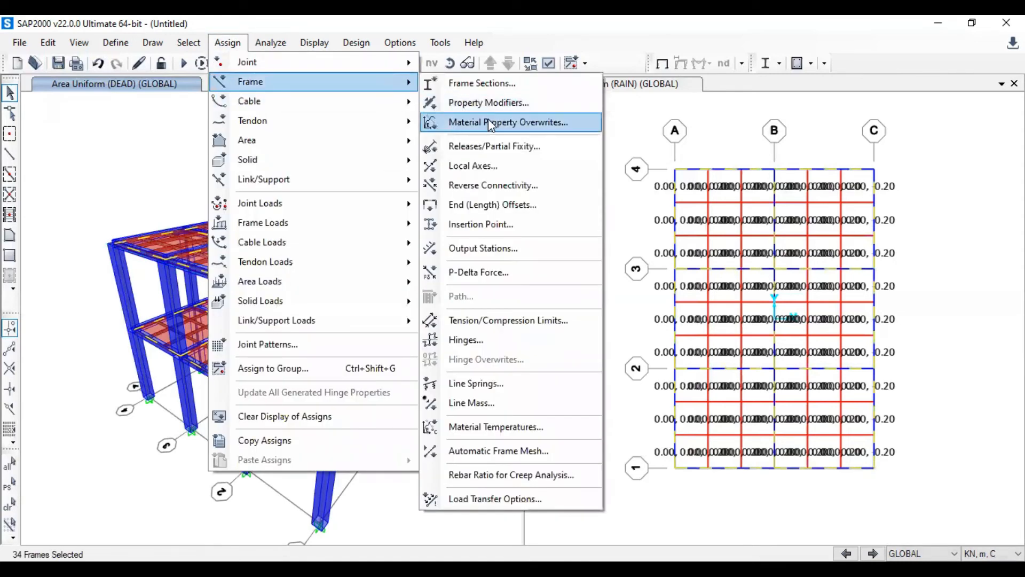
left_click(526, 229)
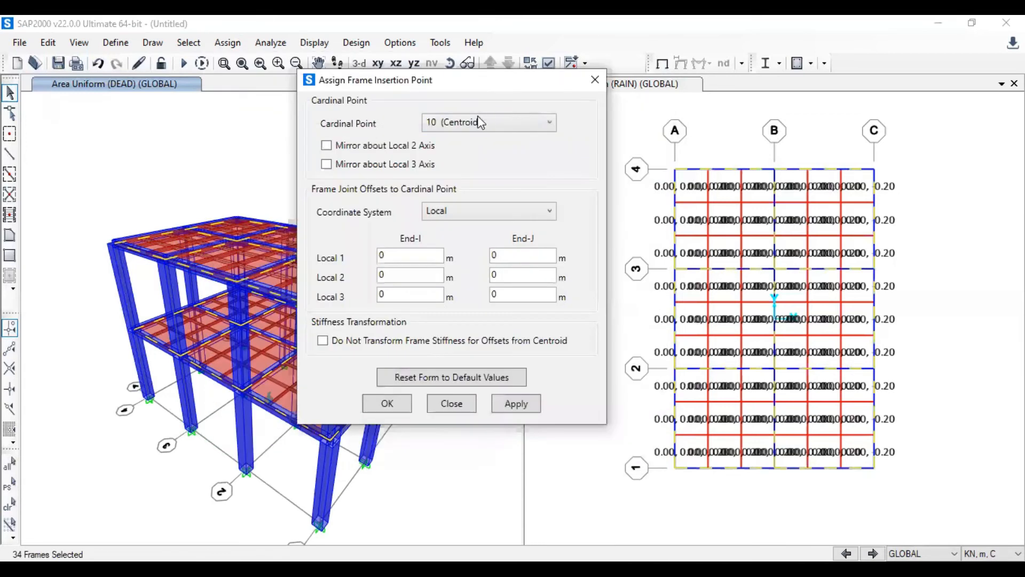
left_click(521, 125)
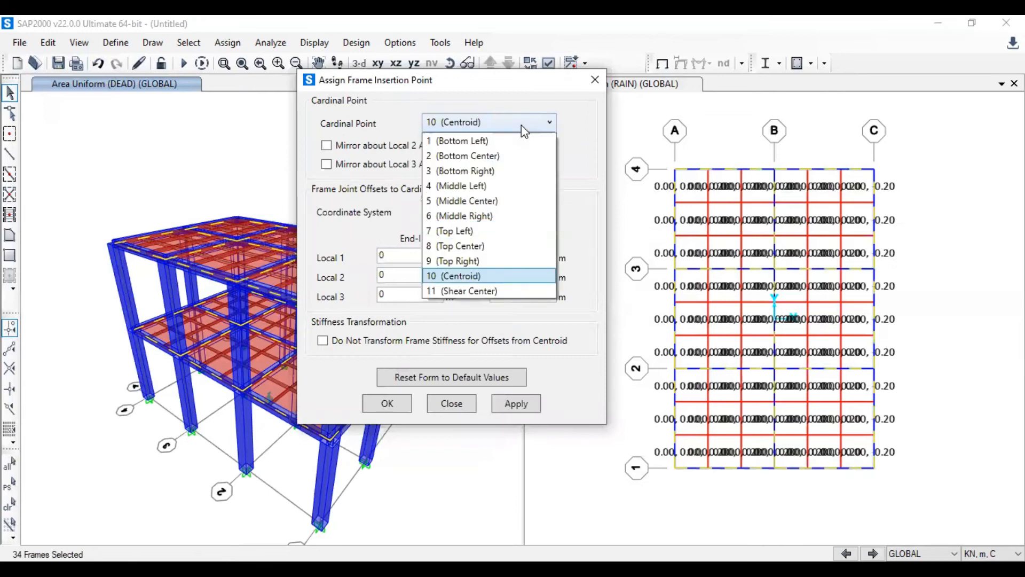
left_click(520, 246)
left_click(383, 403)
- Examine the extruded 3-D model from several angles, checking how the beams sit relative to the slabs and columns
left_click_drag(475, 293, 600, 309)
mouse_move(625, 234)
left_mouse_down()
mouse_move(633, 283)
mouse_move(586, 292)
mouse_move(577, 268)
mouse_move(365, 211)
left_mouse_up()
scroll(365, 213, "up", 3)
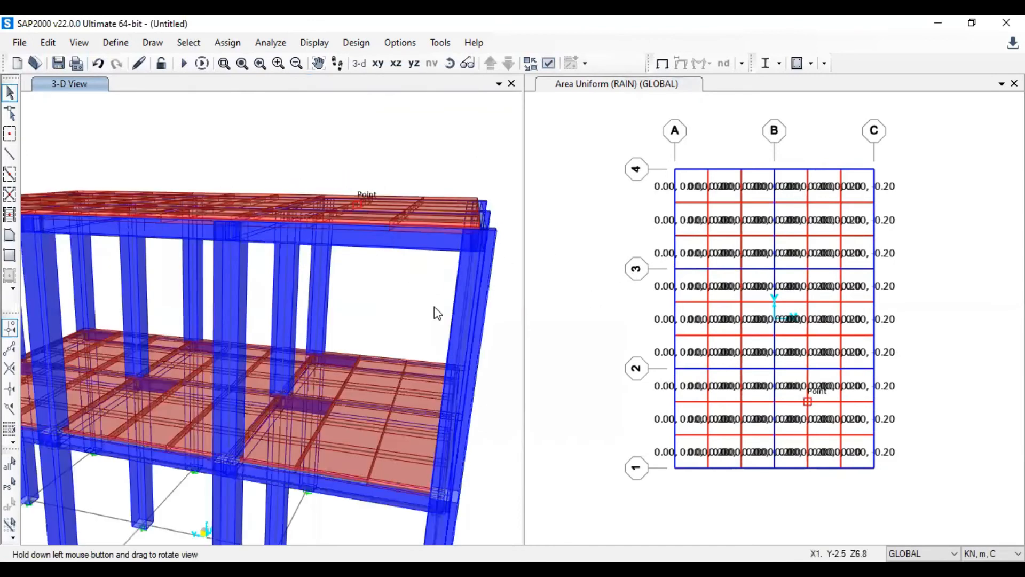
scroll(435, 313, "up", 2)
scroll(388, 418, "down", 5)
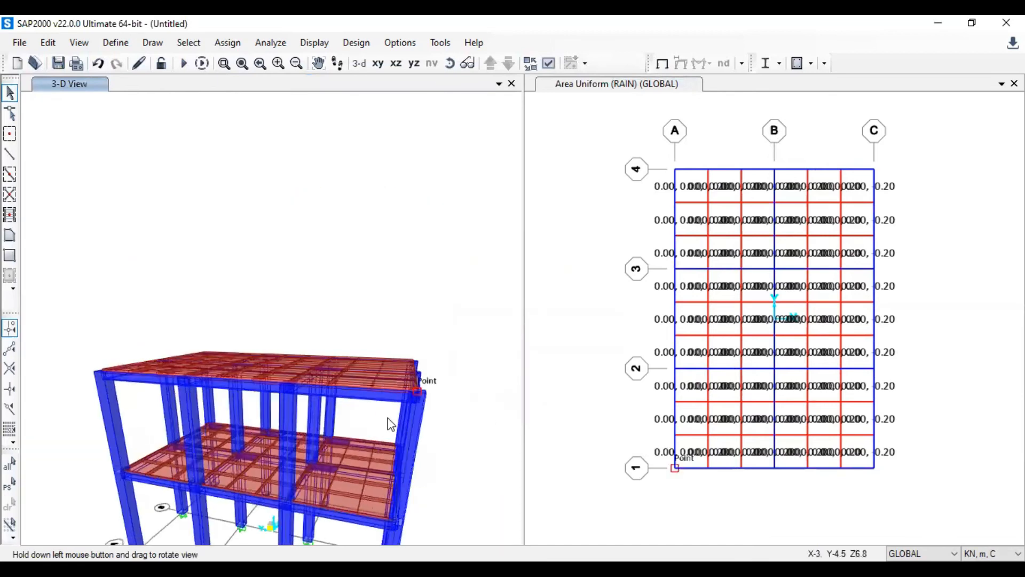
middle_click_drag(444, 419, 484, 273)
left_click_drag(483, 273, 464, 275)
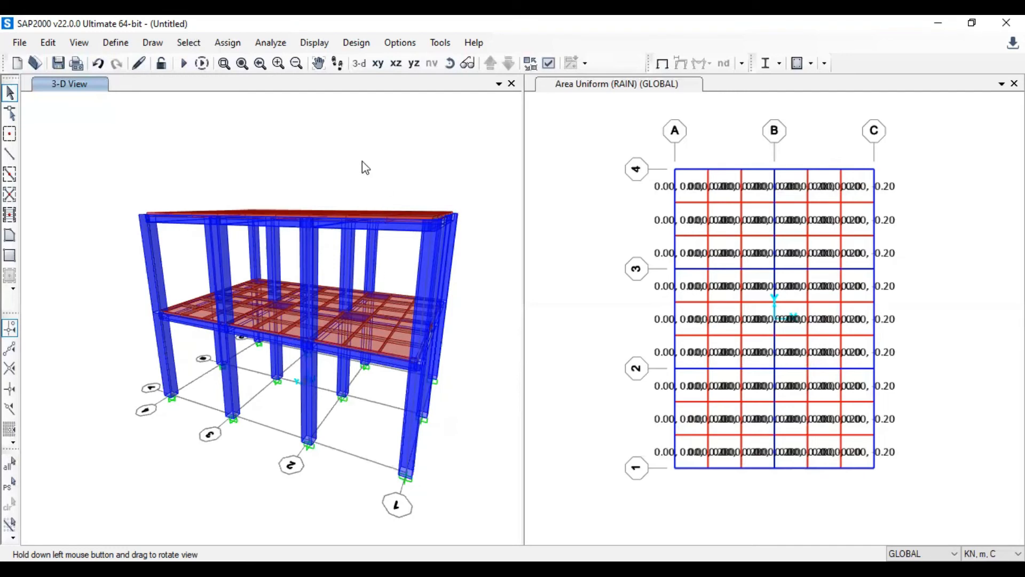
- Reselect every line object parallel to the global X and Y axes
left_click(187, 43)
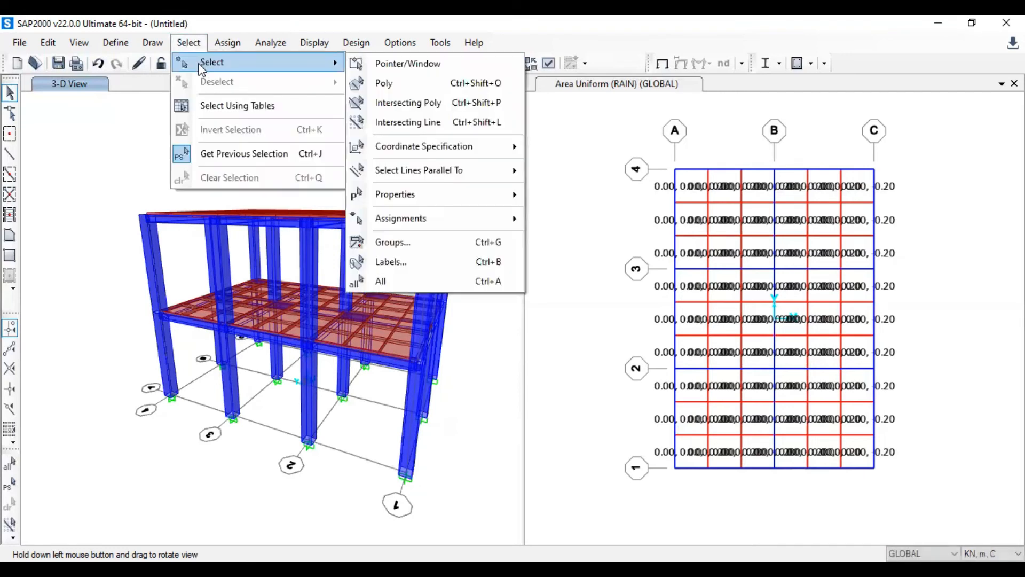
mouse_move(505, 177)
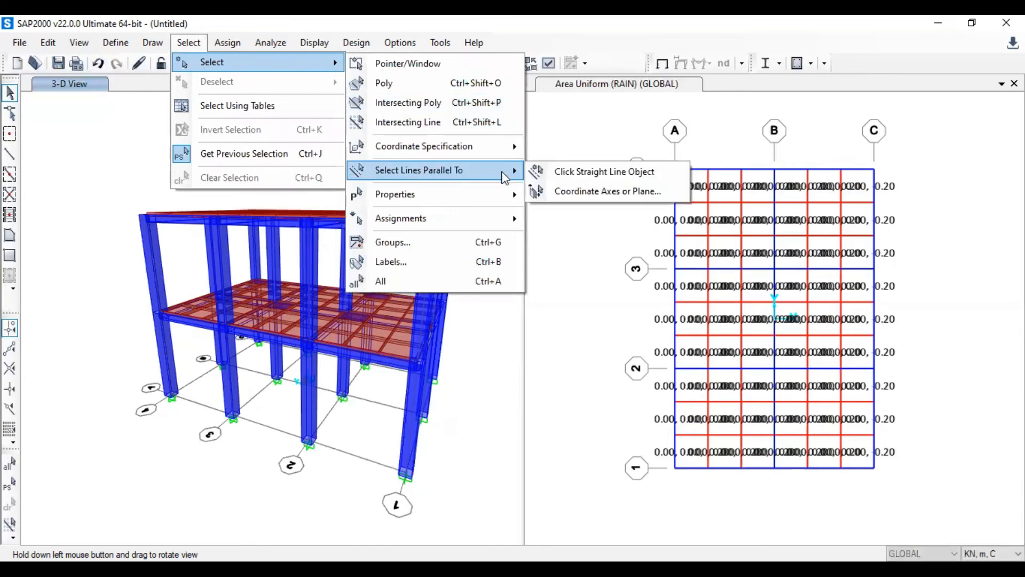
left_click(582, 193)
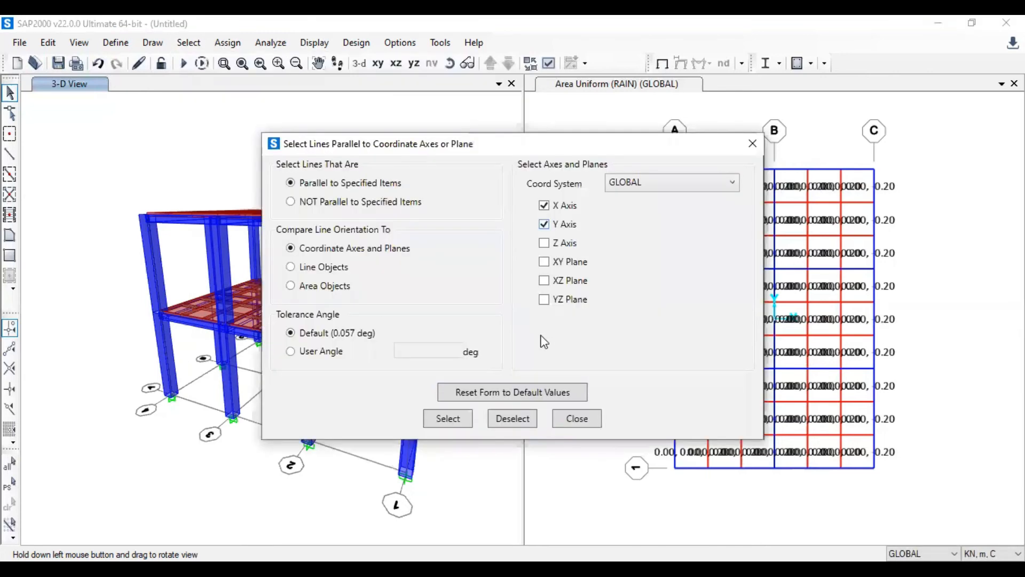
left_click(449, 418)
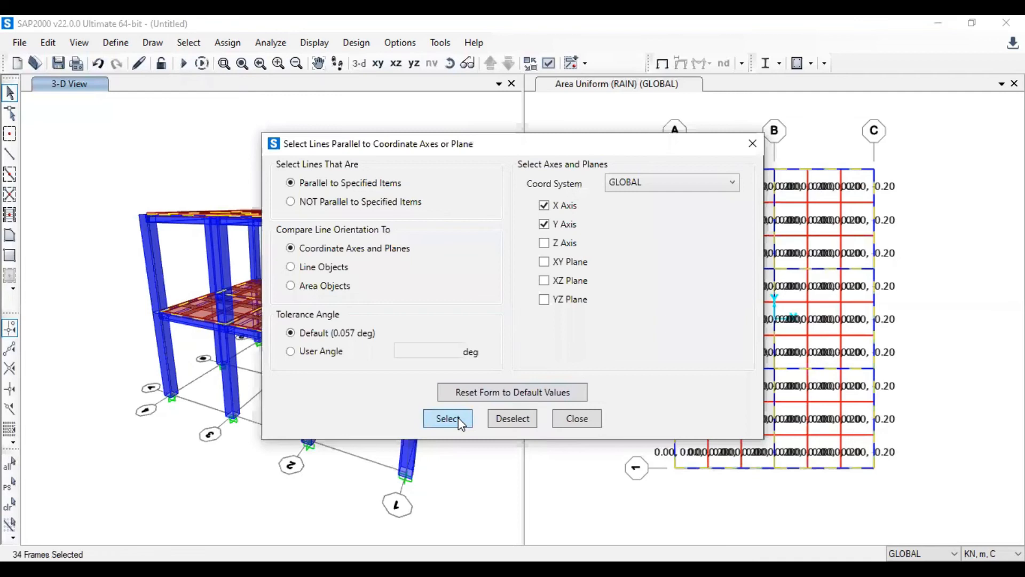
left_click(752, 144)
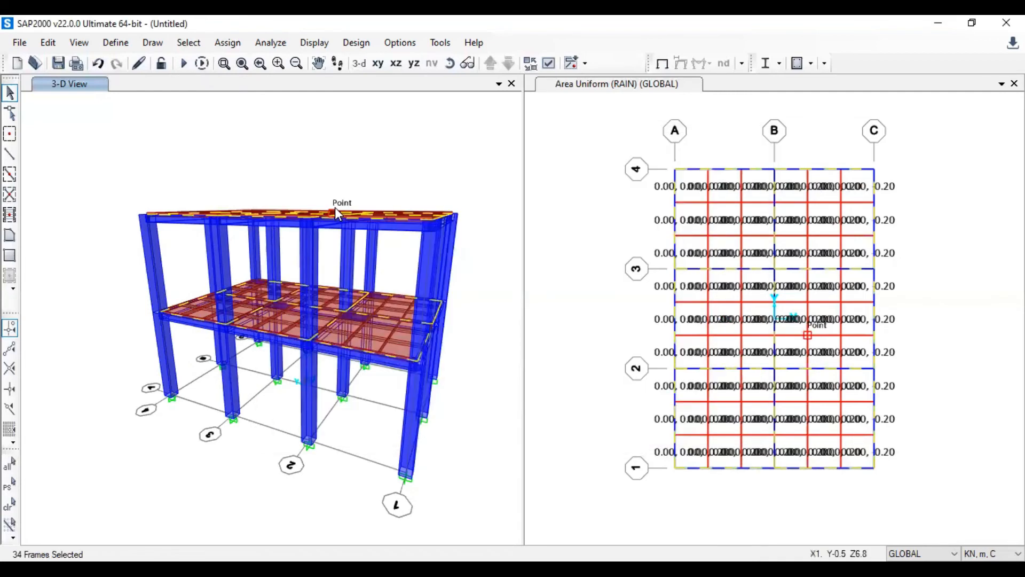
- Assign end length offsets to the selected beams, automatic from connectivity with a rigid zone factor of 0.5
left_click(227, 47)
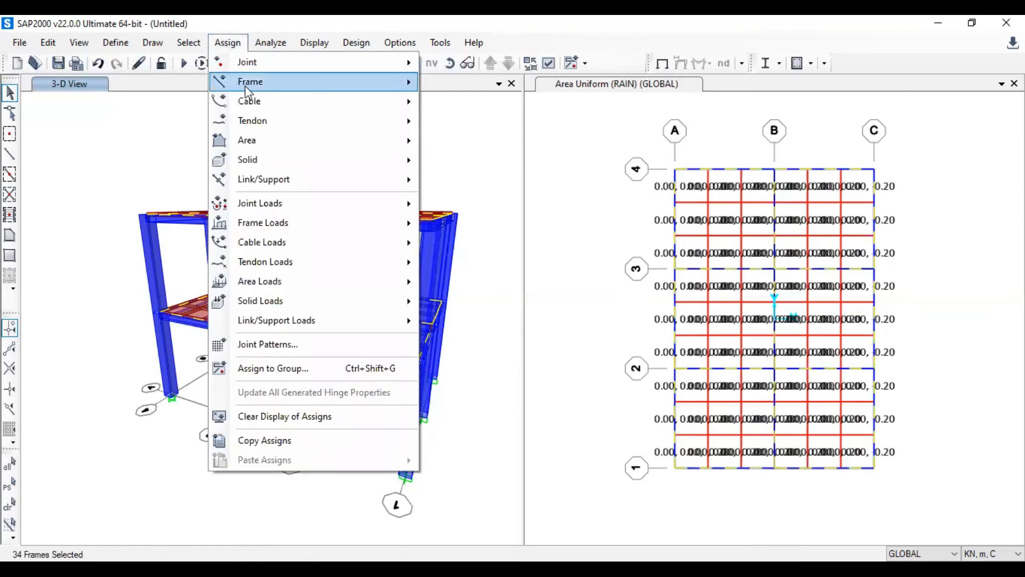
mouse_move(249, 82)
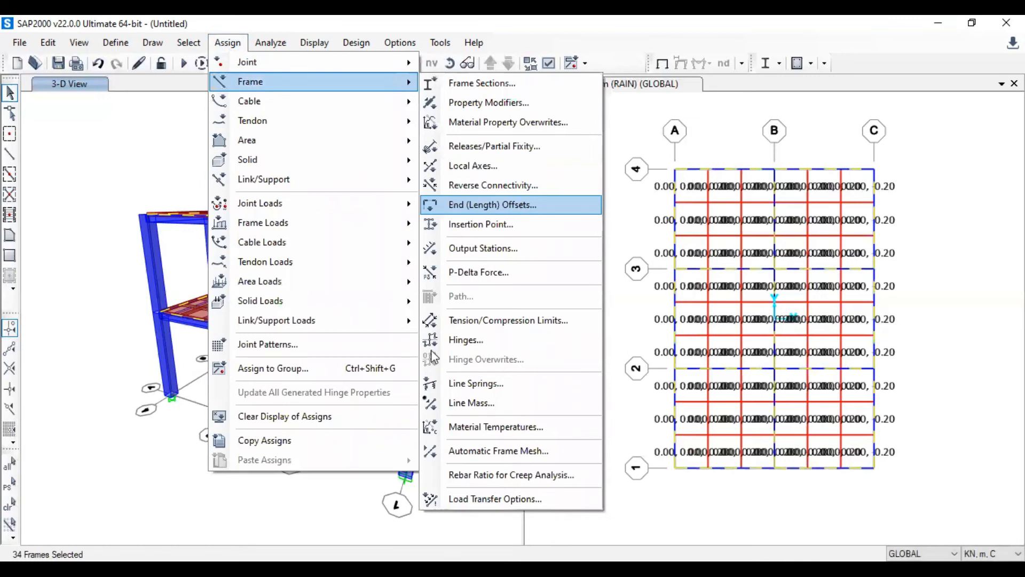
left_click(523, 206)
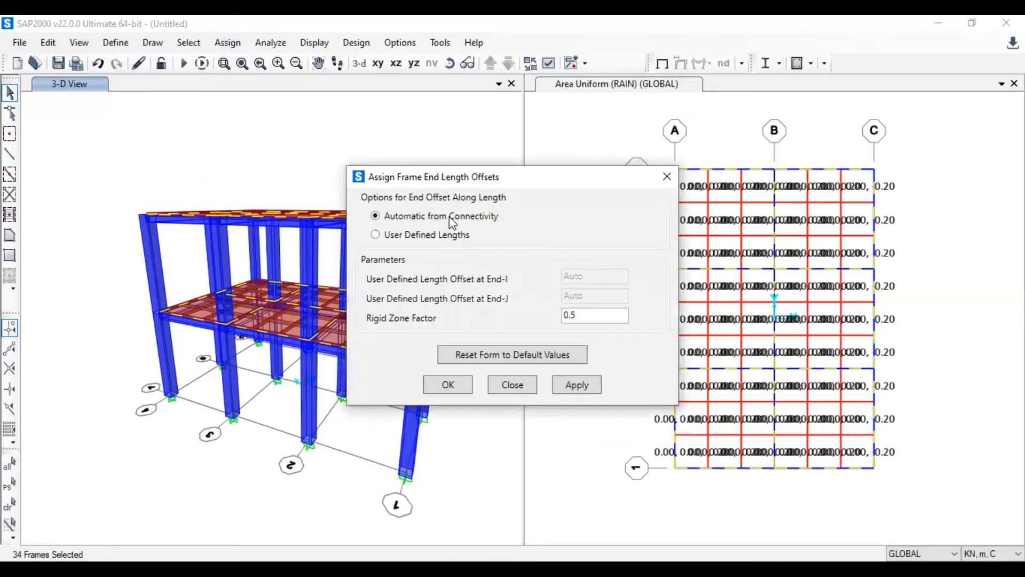
left_click(447, 387)
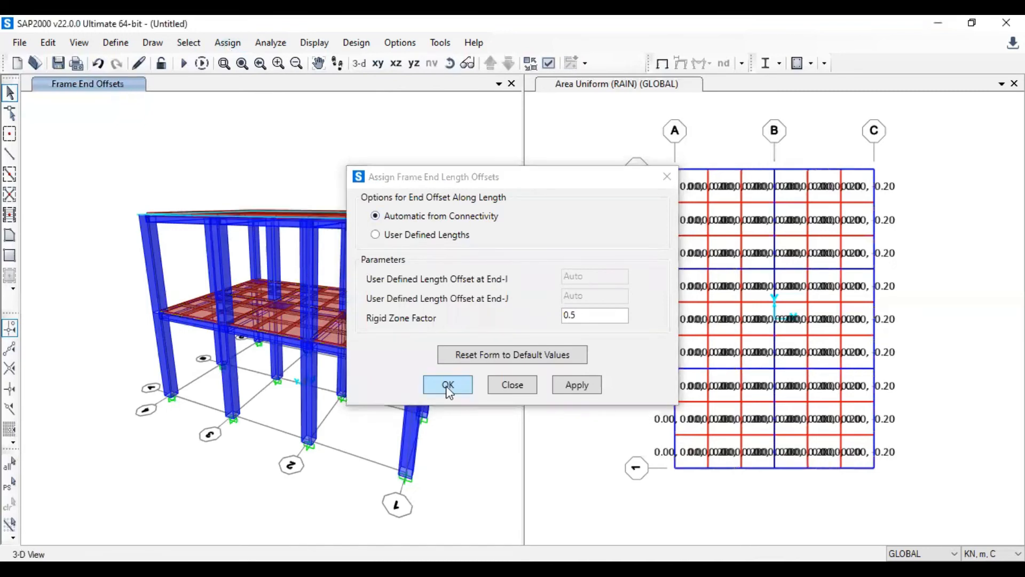
left_click_drag(462, 279, 497, 235)
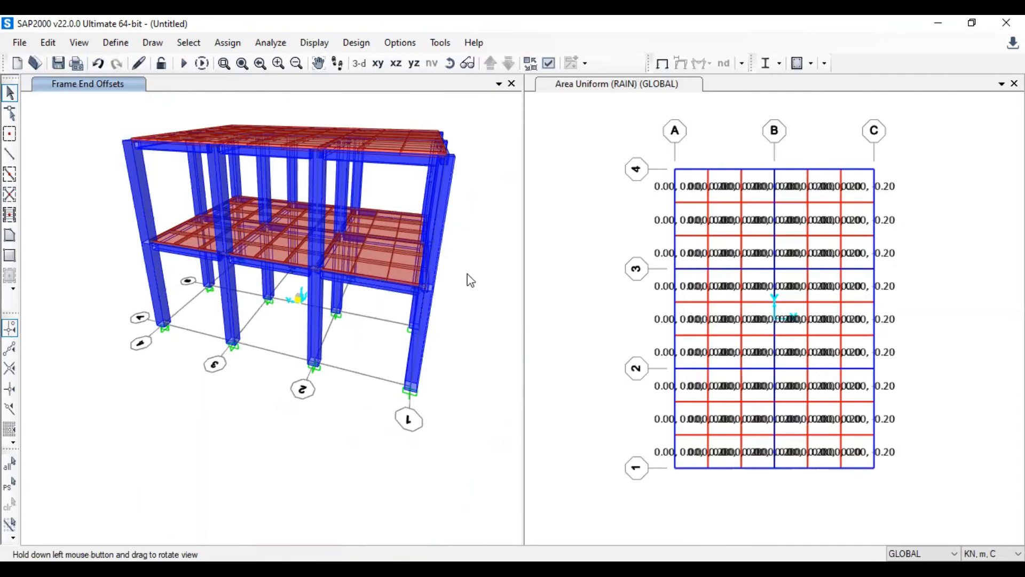
- Set the analysis options to Space Frame with all six degrees of freedom available
left_click(281, 47)
left_click(284, 63)
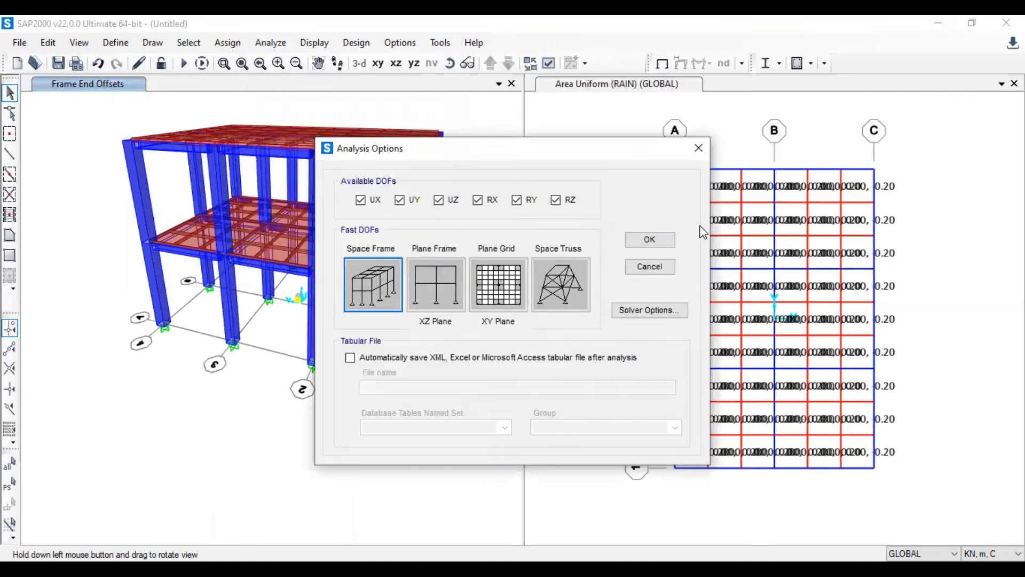
left_click(668, 245)
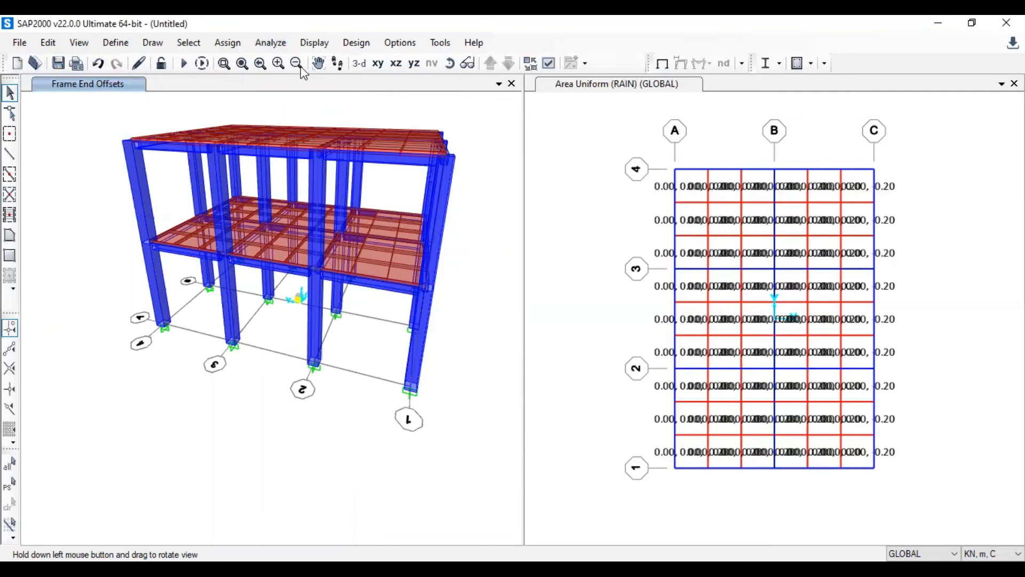
- Set the MODAL load case to Do Not Run in the list of load cases to run
left_click(278, 43)
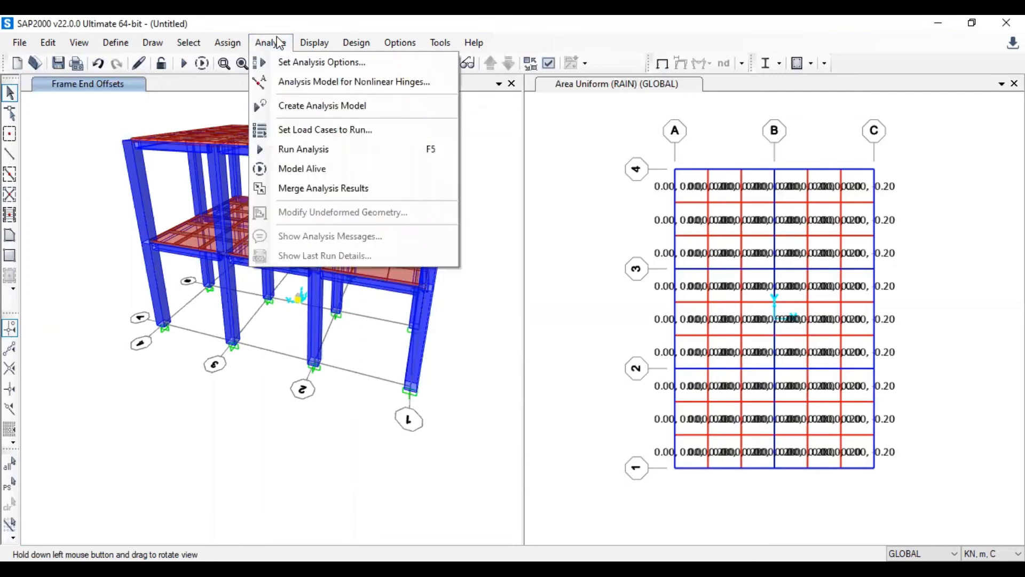
left_click(320, 148)
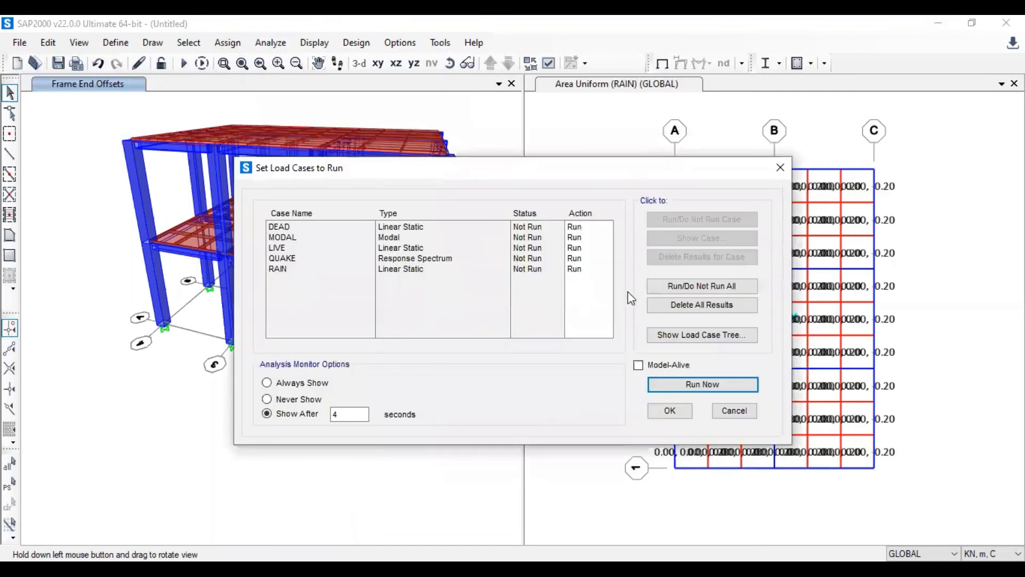
left_click(392, 236)
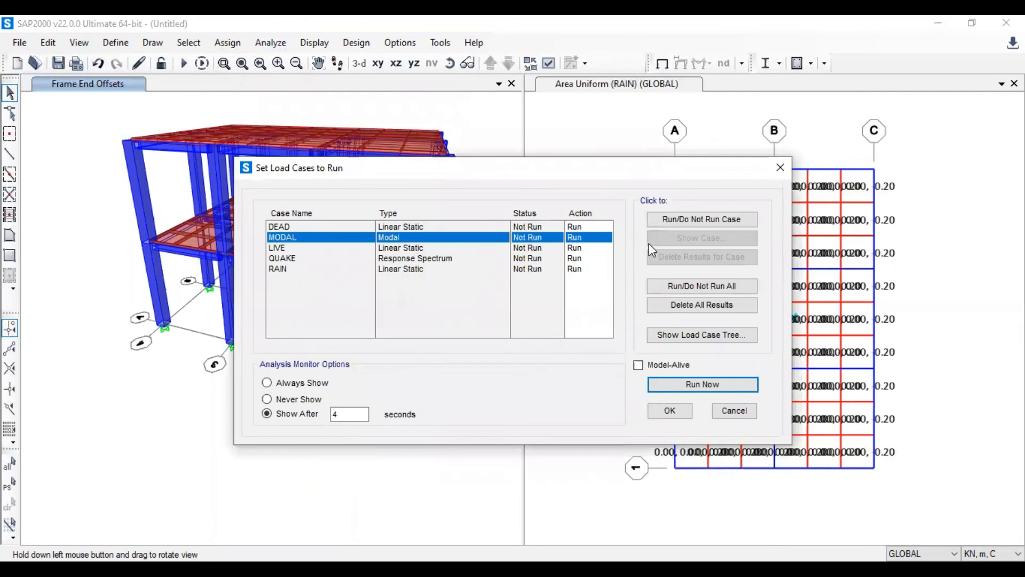
left_click(675, 219)
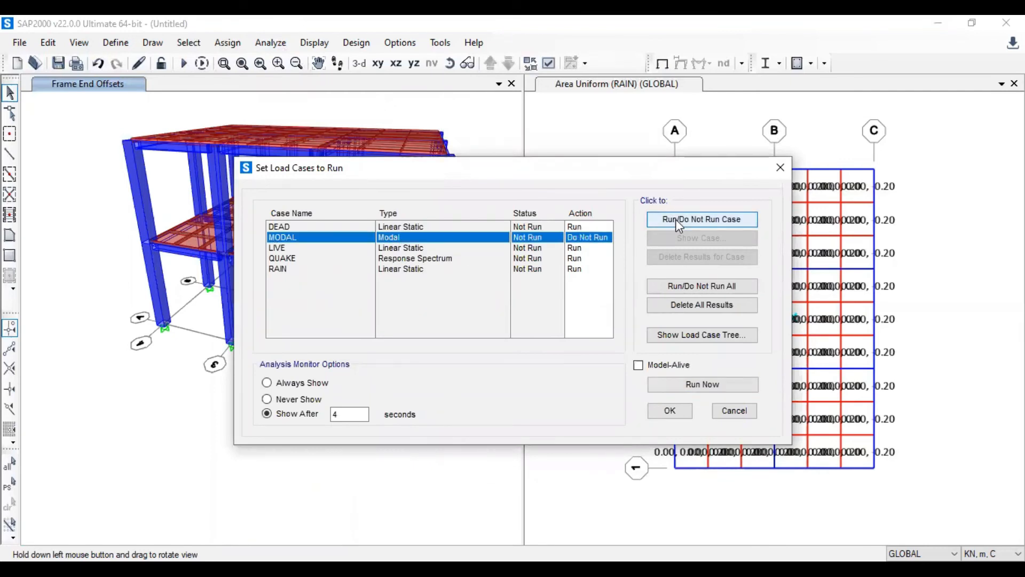
- Run the analysis and save the model file as "gedung lantai 2 pd"
left_click(703, 384)
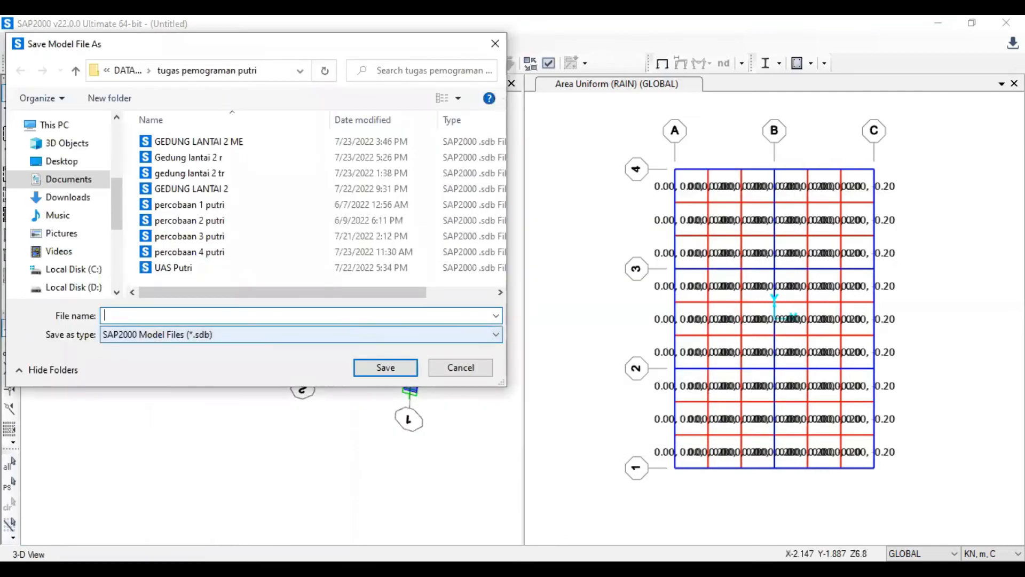
type("gedung lantai 2")
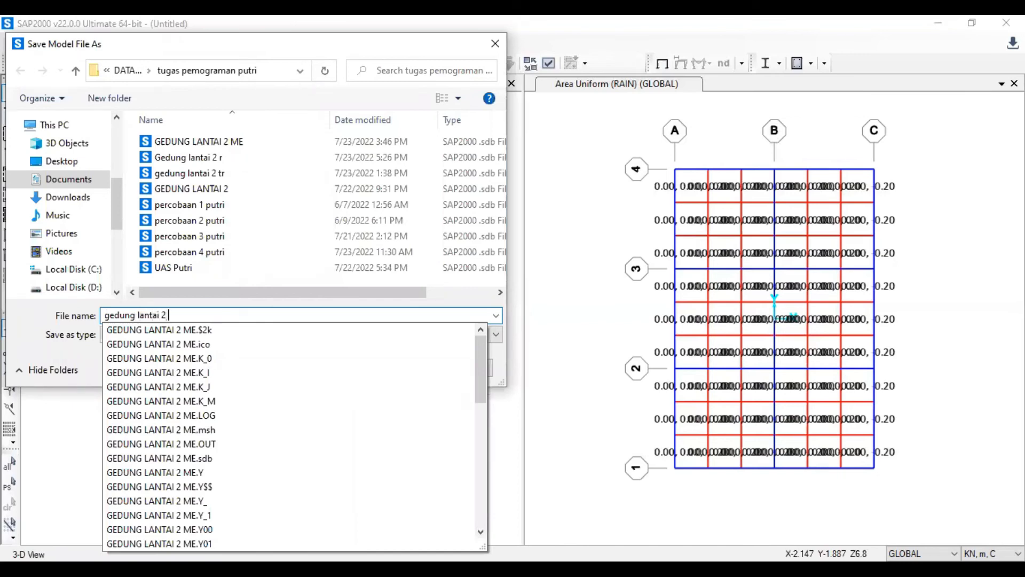
type(" pd")
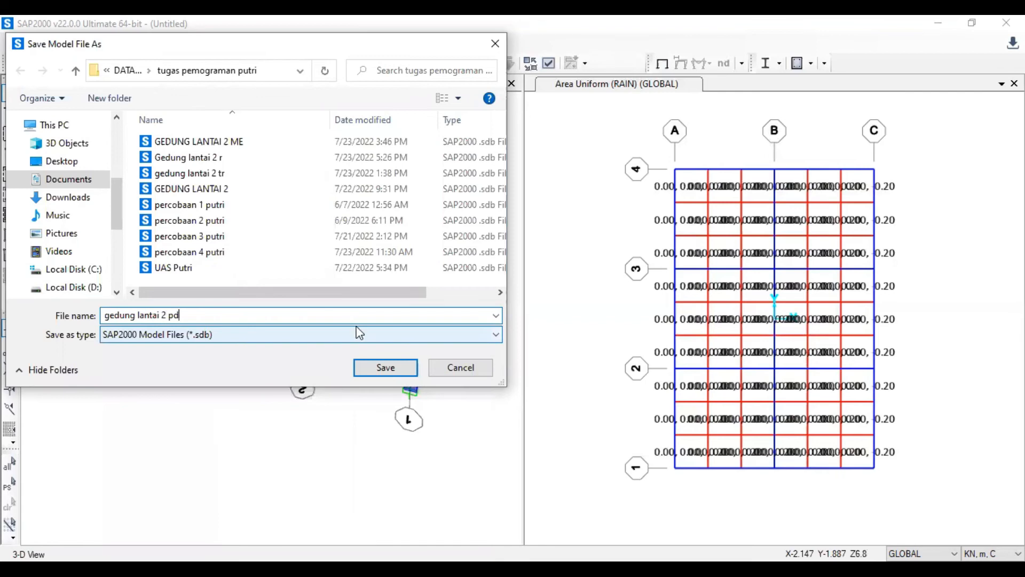
left_click(406, 370)
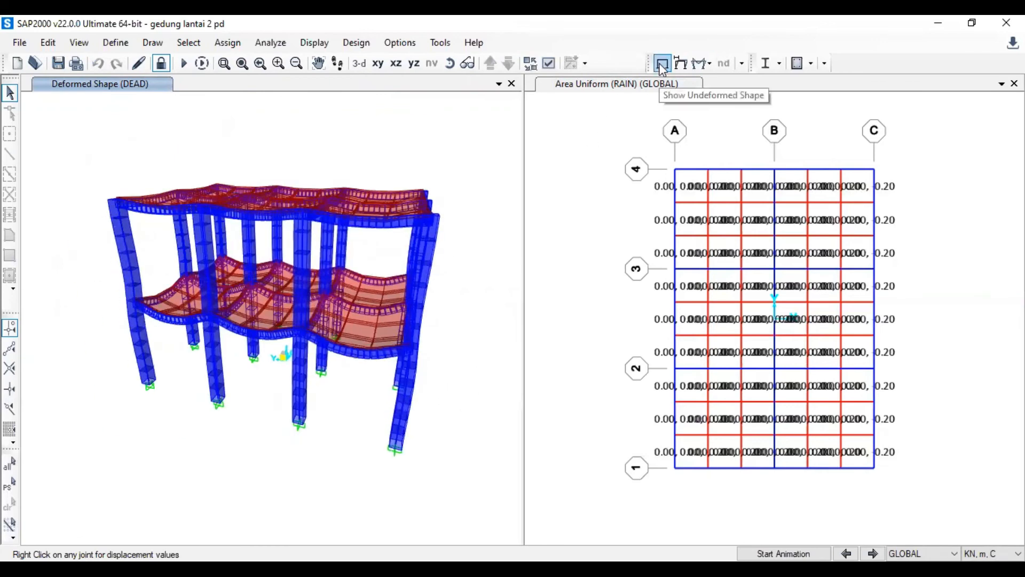
- Restore the undeformed shape and display the frames' Moment 3-3 force diagram for combination 1.2D+1L+1Q, filled with automatic scaling
left_click(662, 64)
left_click(701, 63)
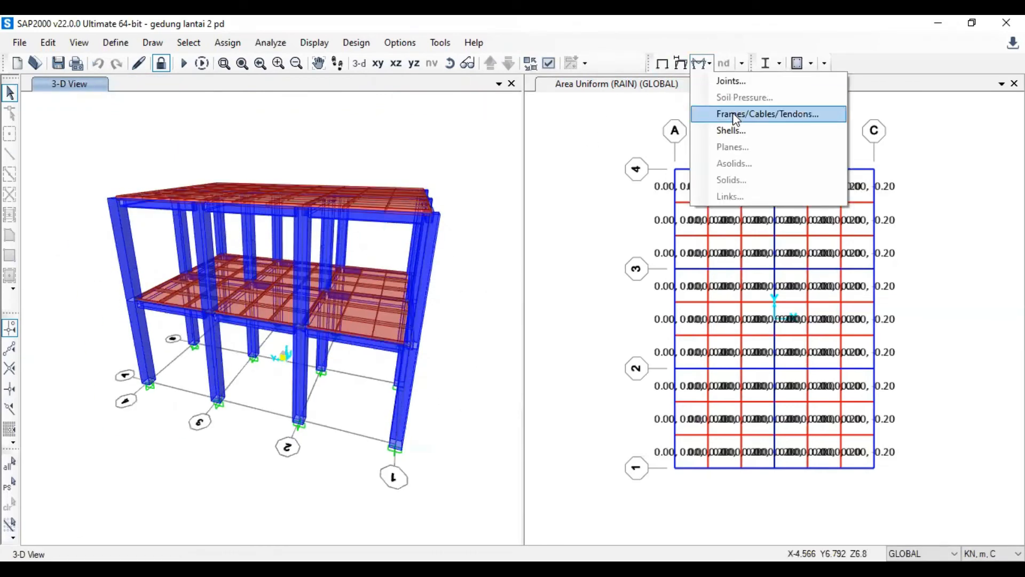
left_click(735, 114)
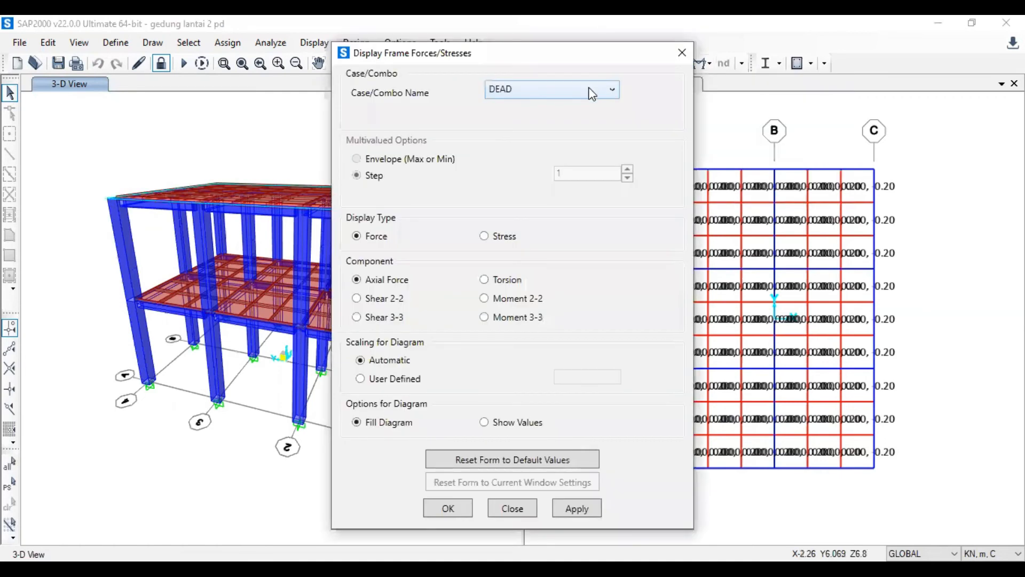
left_click(592, 92)
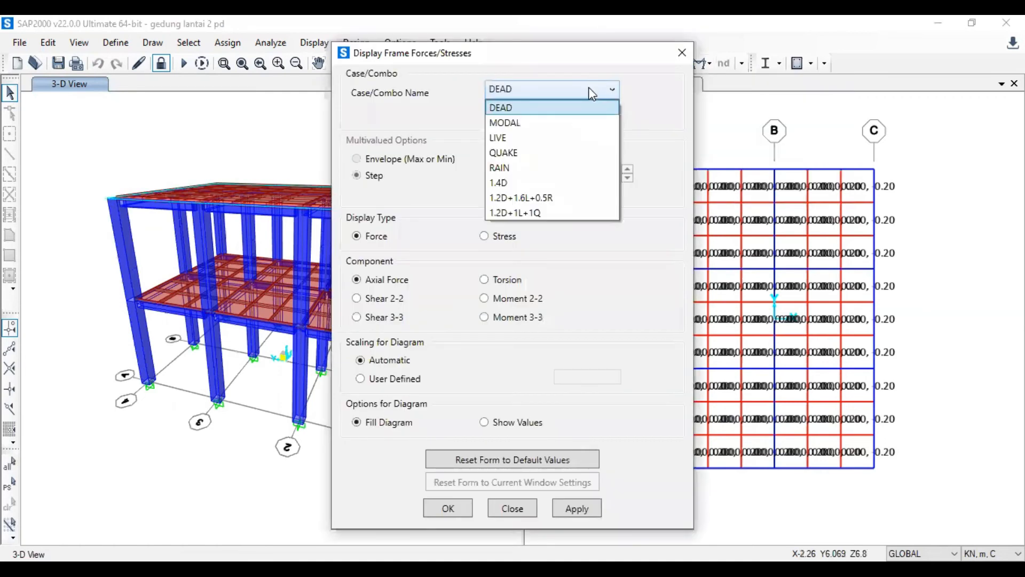
left_click(575, 213)
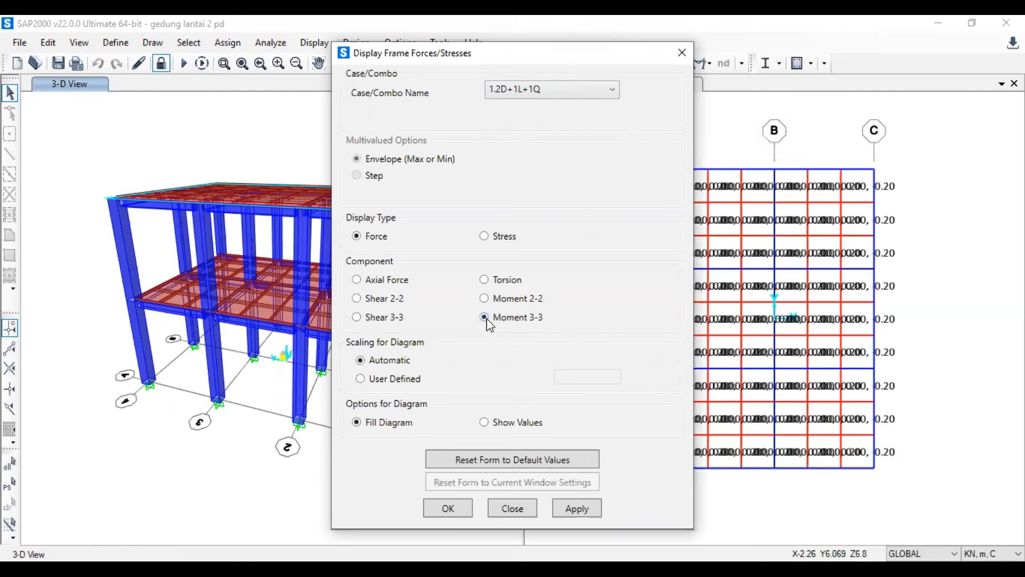
left_click(449, 509)
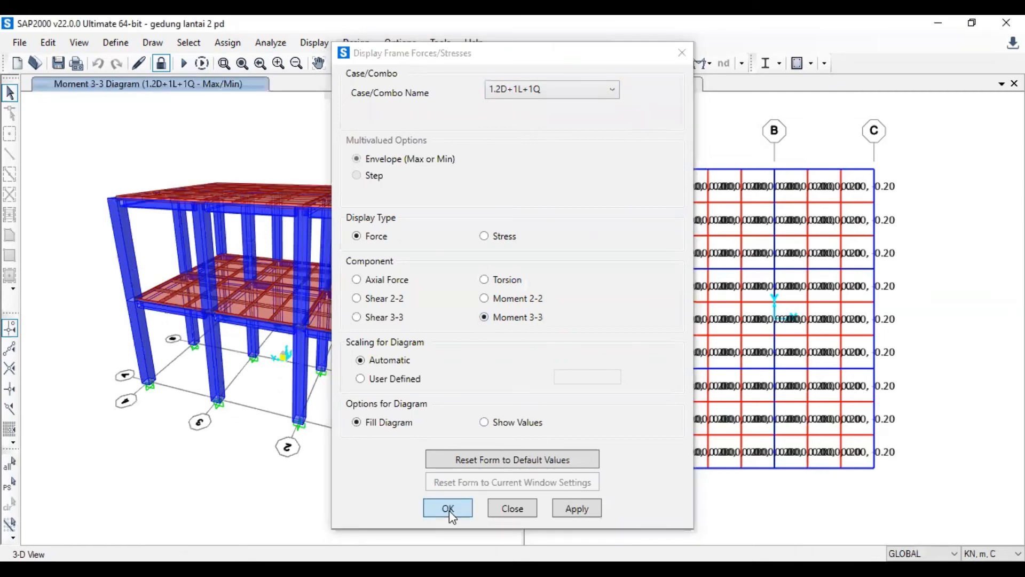
middle_click_drag(435, 419, 448, 400)
left_click(450, 63)
left_click_drag(473, 360, 278, 381)
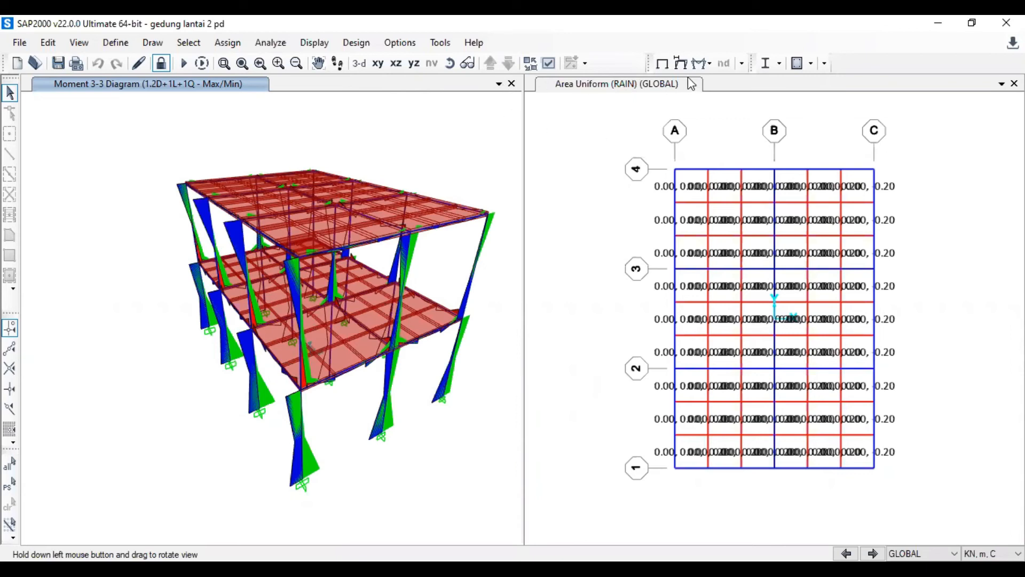
- Display the shell resultant force contours for component MMax under combination 1.2D+1.6L+0.5R
left_click(701, 63)
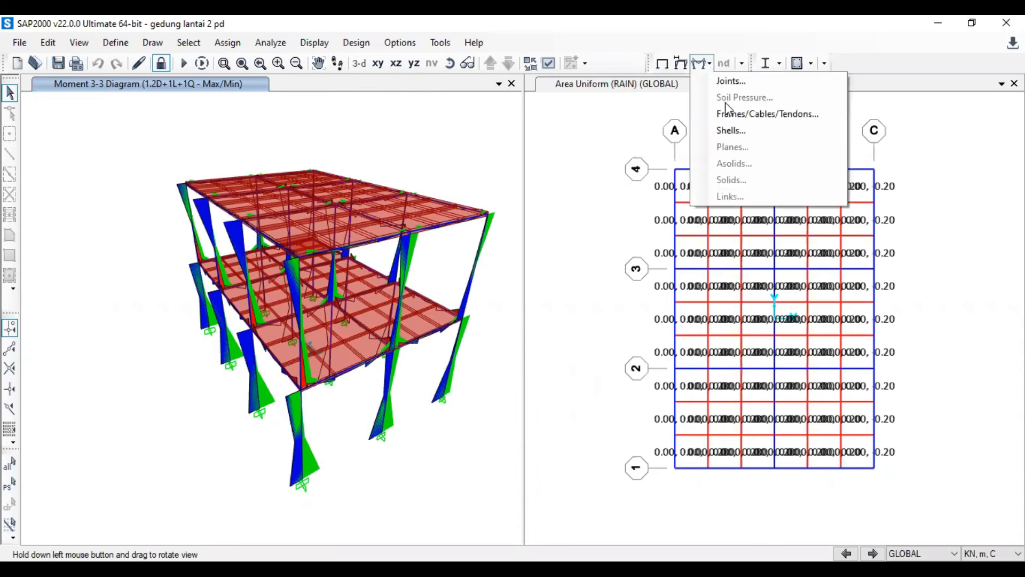
left_click(736, 132)
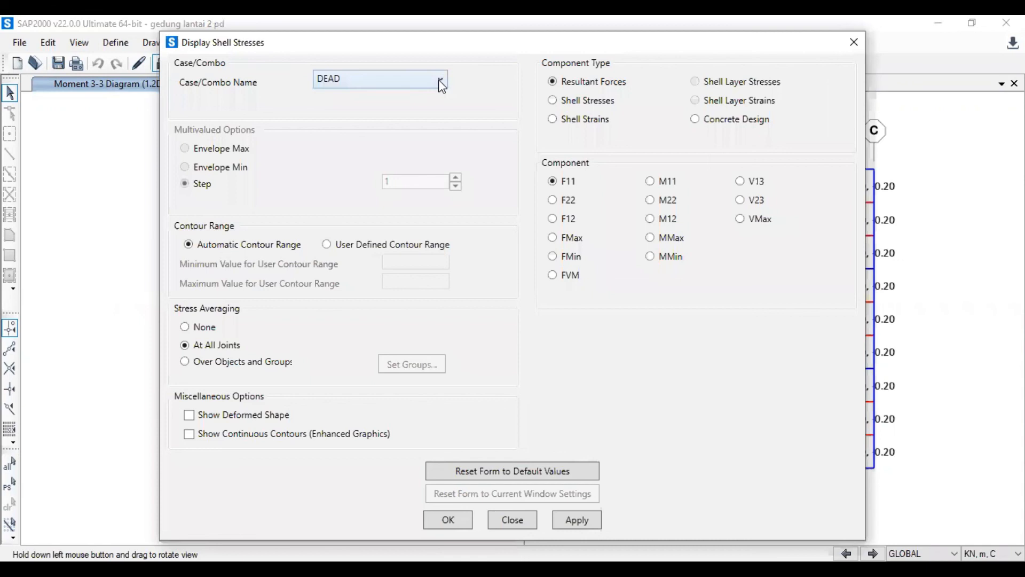
left_click(440, 81)
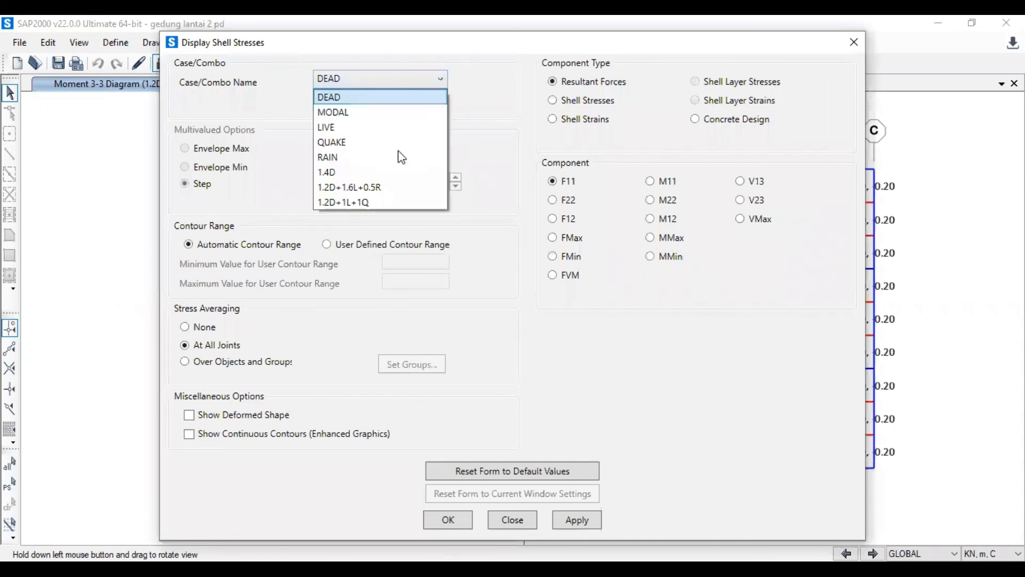
left_click(381, 188)
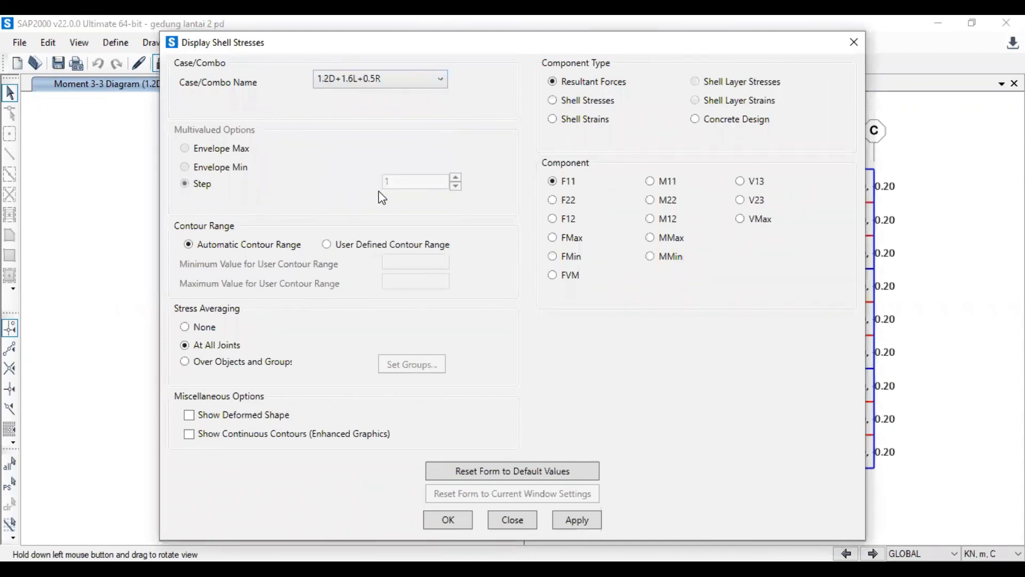
left_click(650, 237)
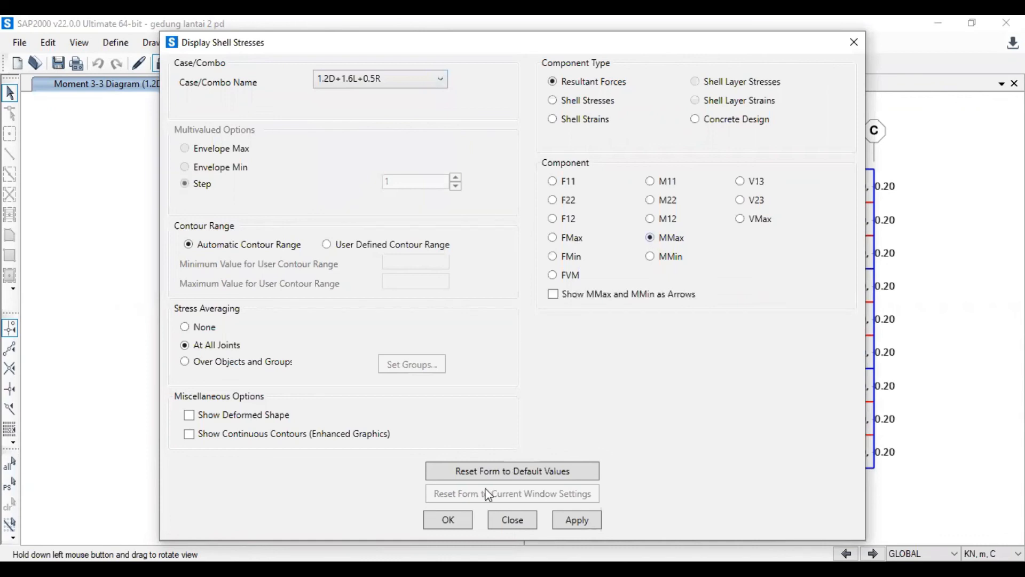
left_click(451, 521)
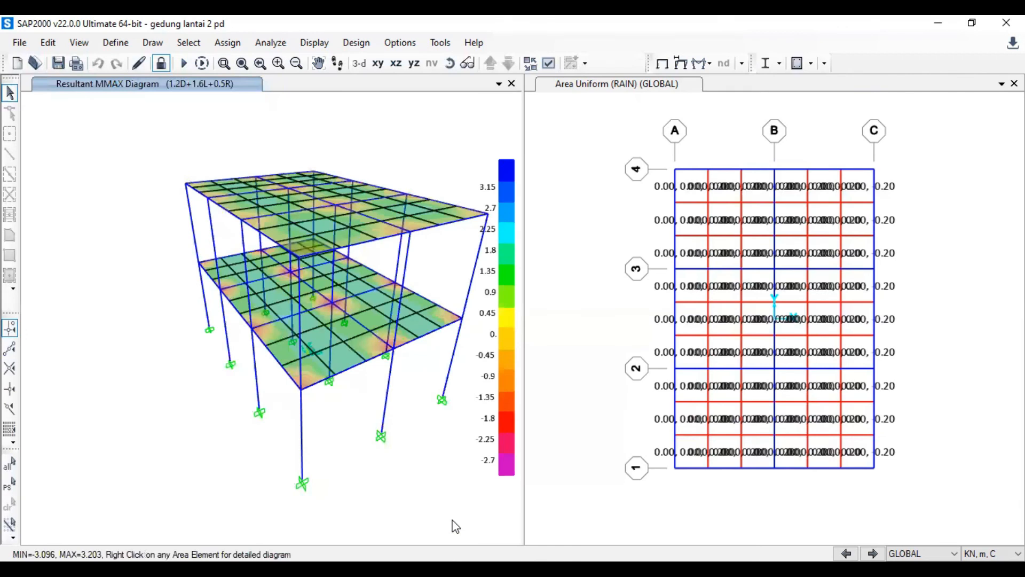
middle_click_drag(347, 443, 312, 442)
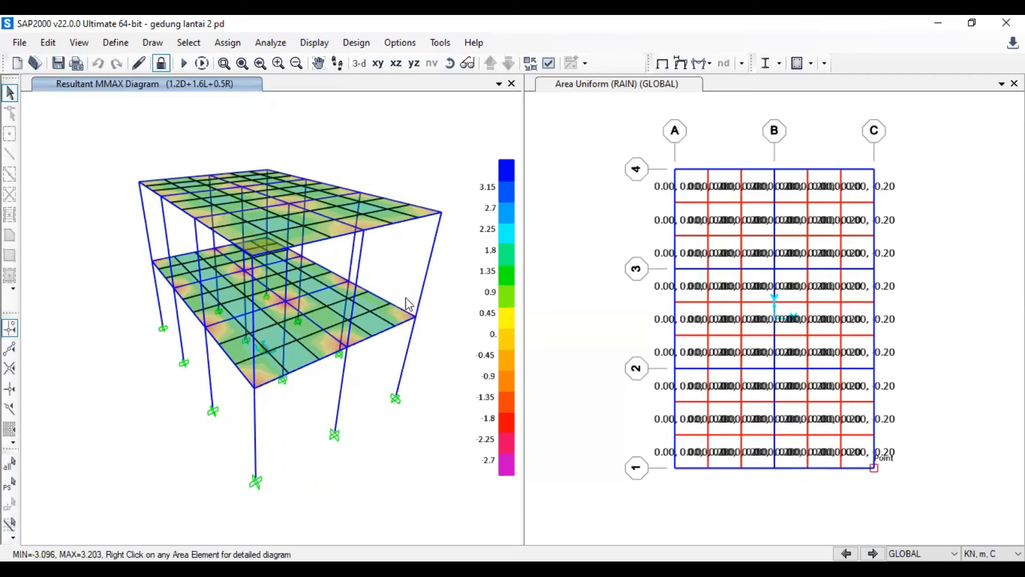
- Set the concrete frame design code to ACI 318-08/IBC2009 and its Phi (Tension Controlled) factor to 0.8
left_click(811, 63)
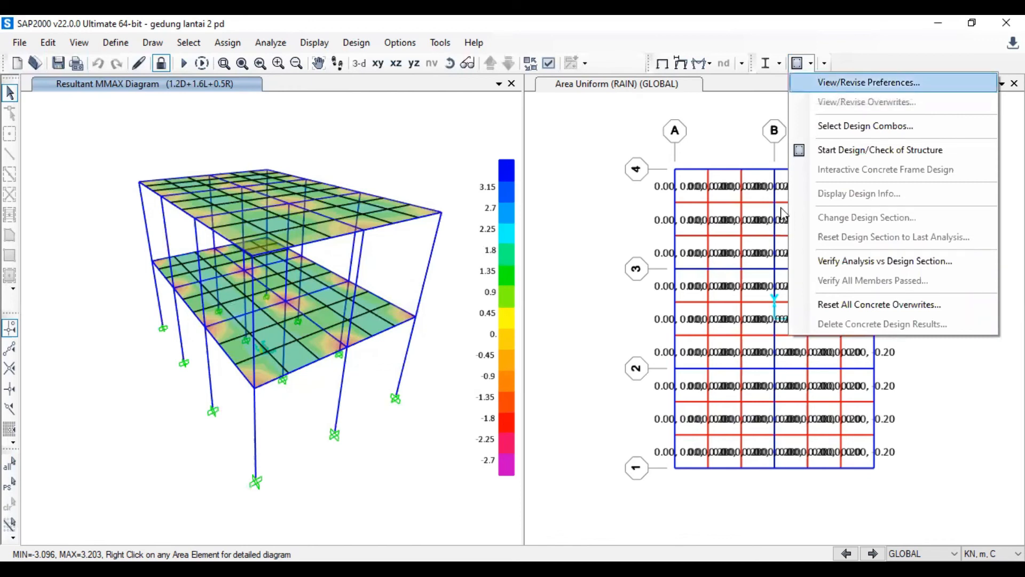
left_click(830, 86)
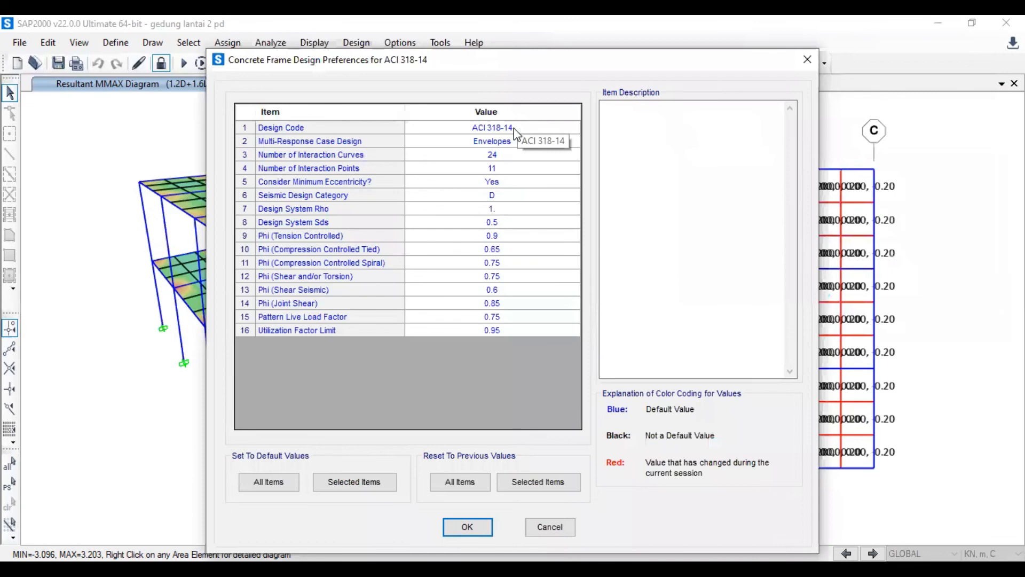
left_click(514, 128)
left_click(515, 129)
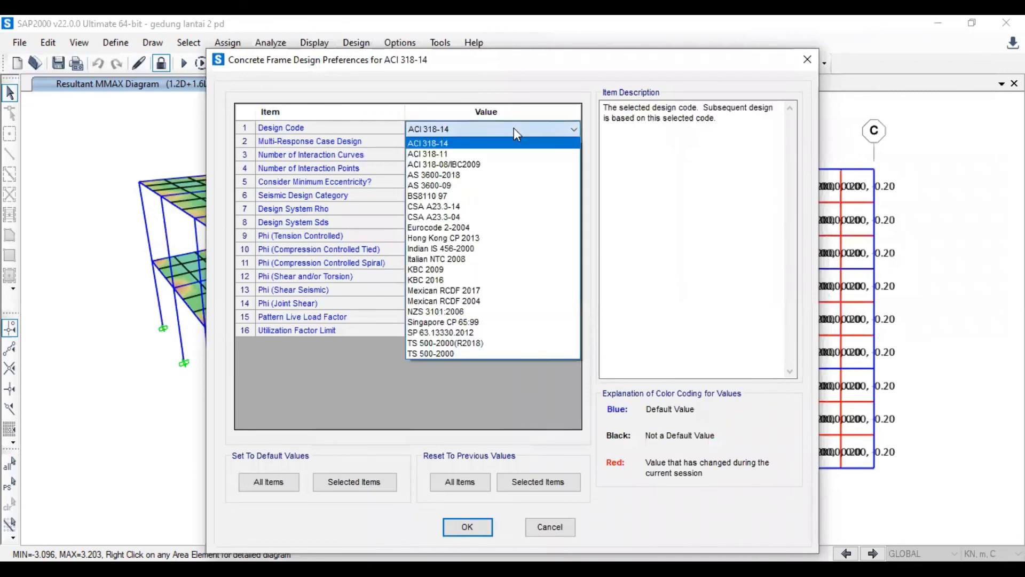
left_click(510, 166)
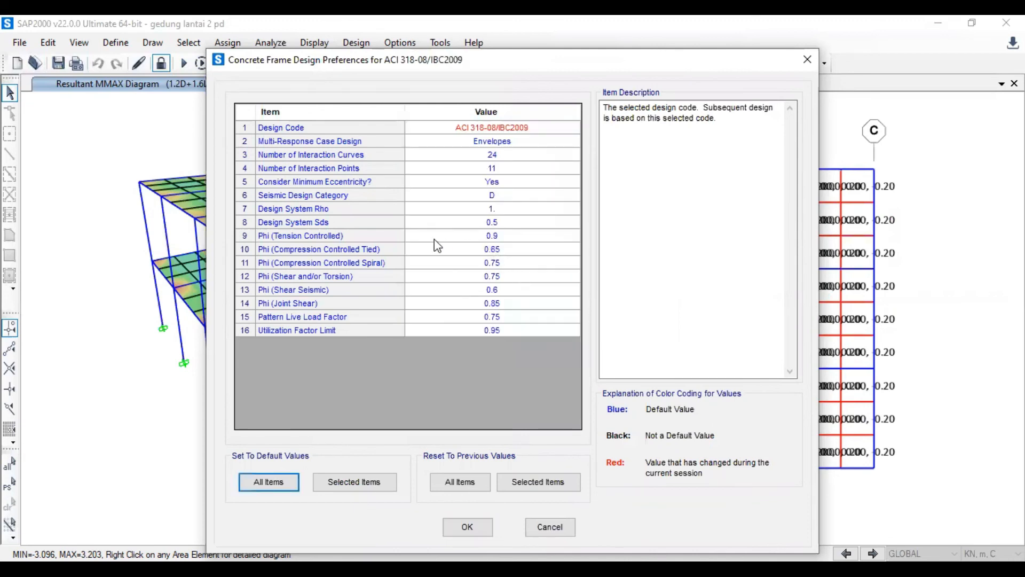
left_click(527, 235)
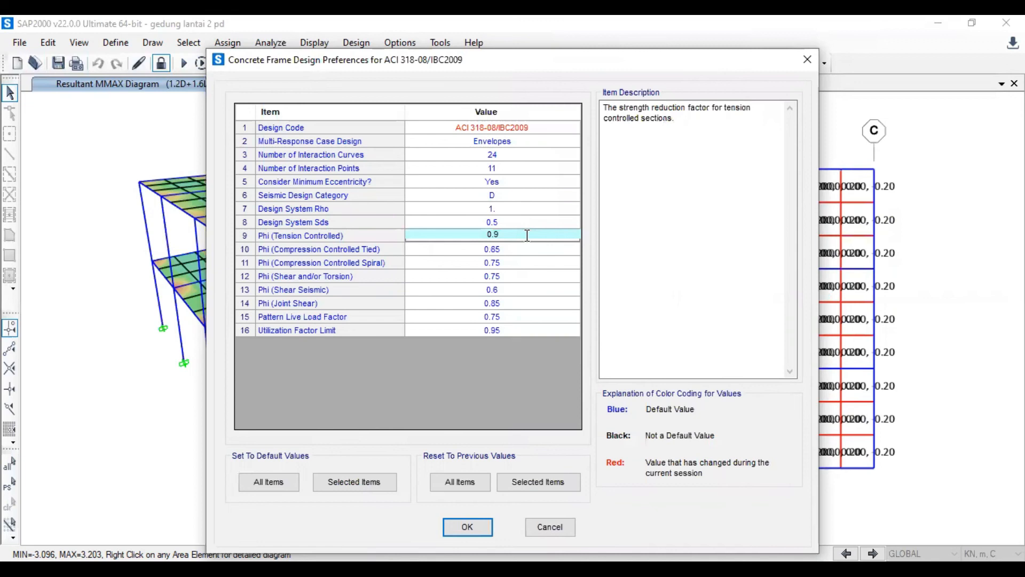
key("BackSpace")
type("8")
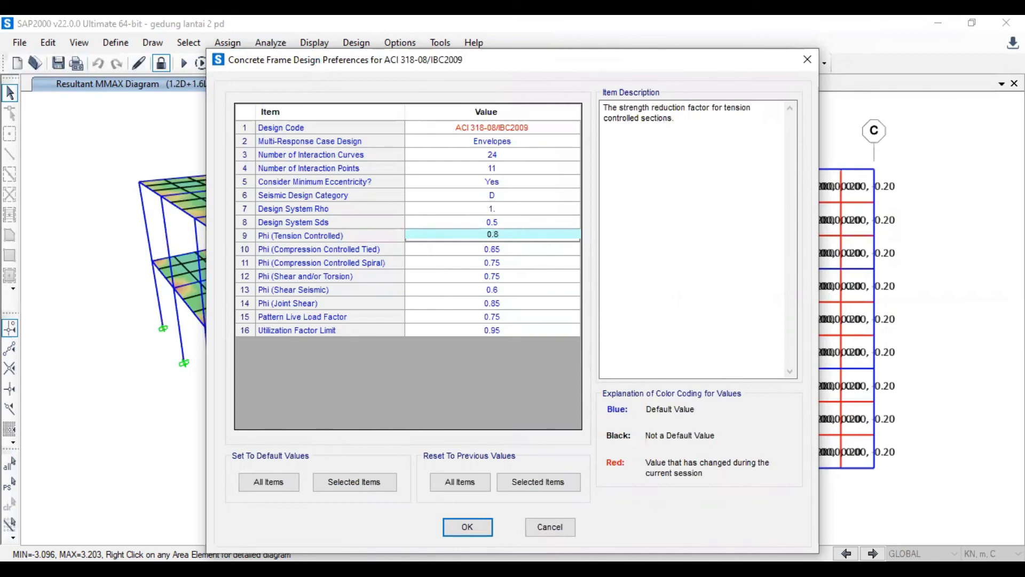
left_click(488, 531)
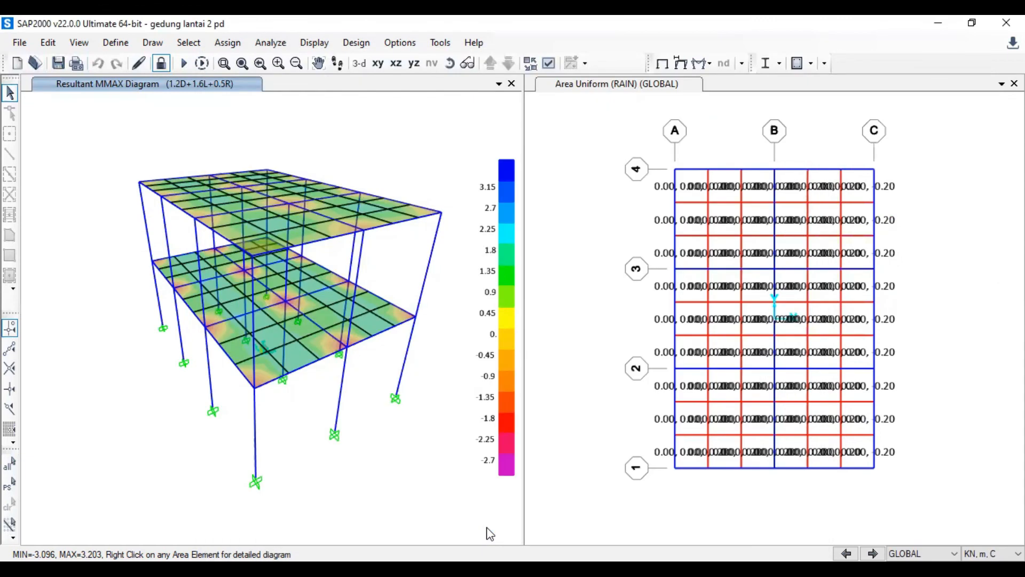
- Add 1.2D+1.6L+0.5R, 1.2D+1L+1Q and 1.4D as strength design combinations and turn off automatic code-based combinations
left_click(812, 64)
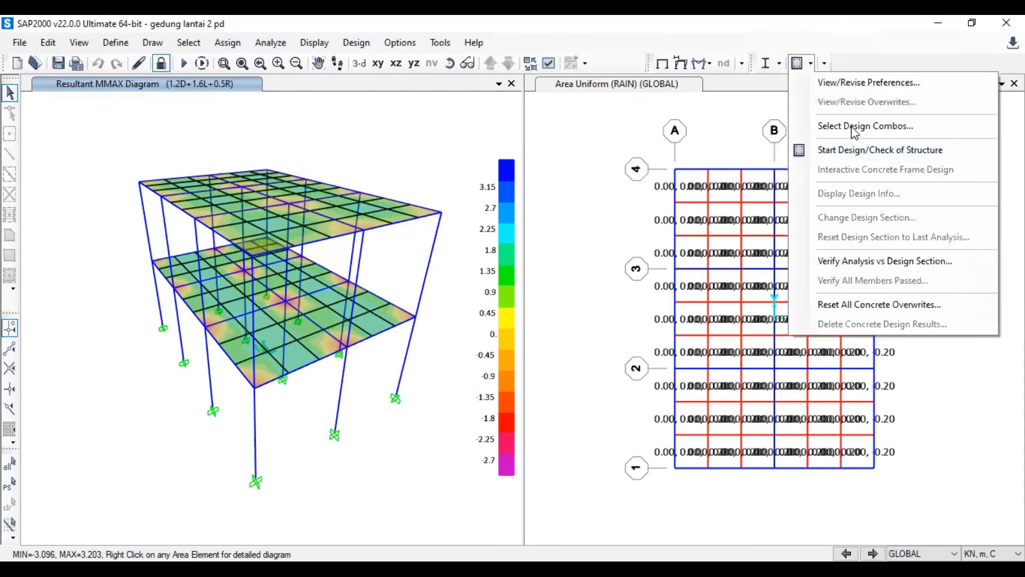
left_click(854, 129)
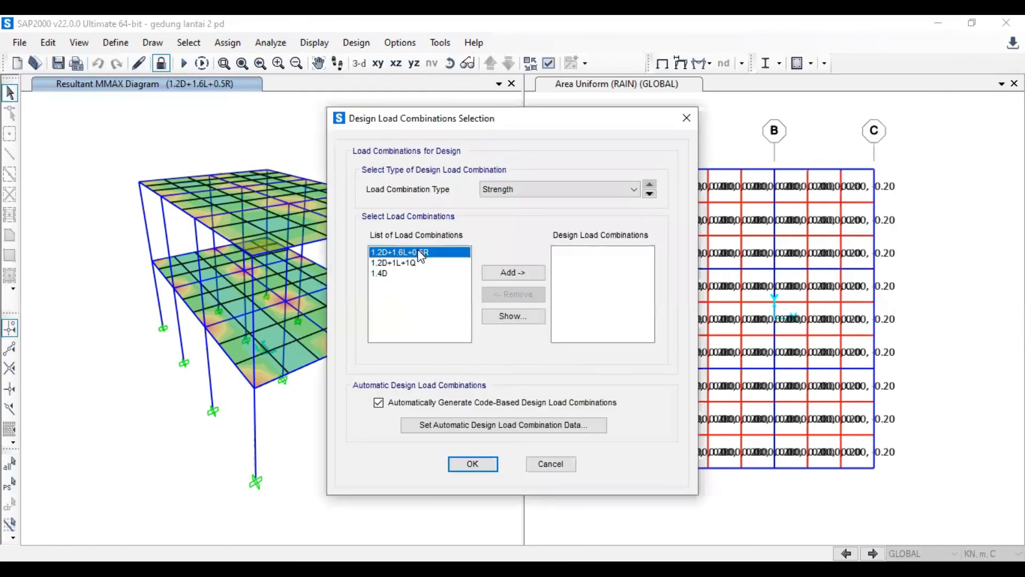
left_click(401, 272, "shift")
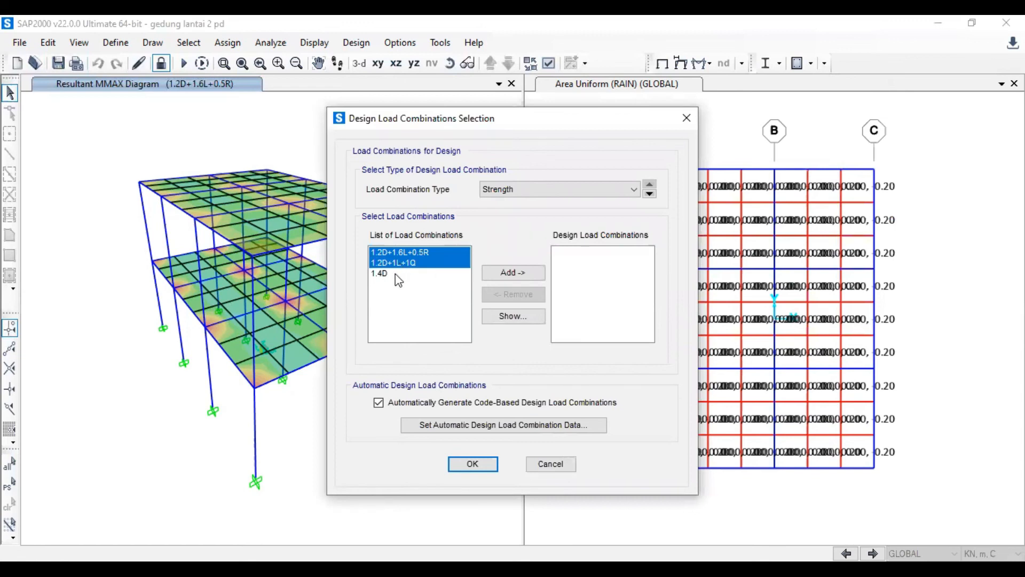
left_click(504, 272)
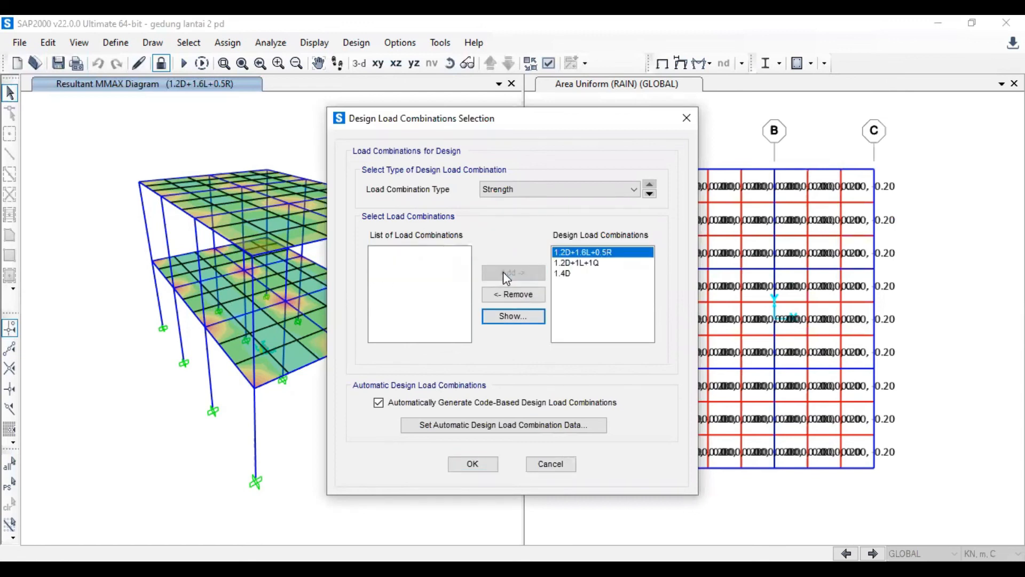
left_click(378, 402)
left_click(474, 464)
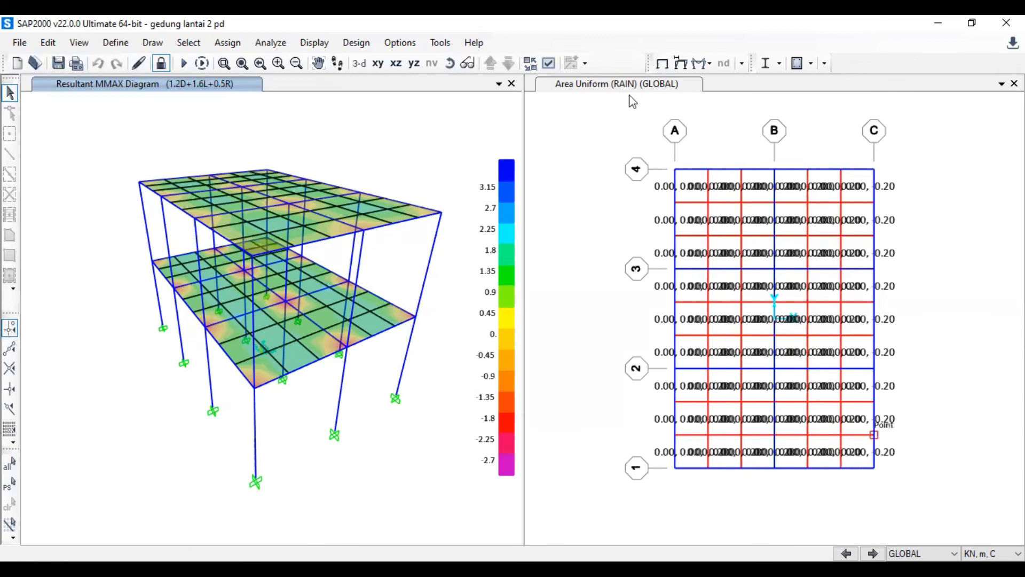
- Run the concrete design/check of the structure
left_click(811, 63)
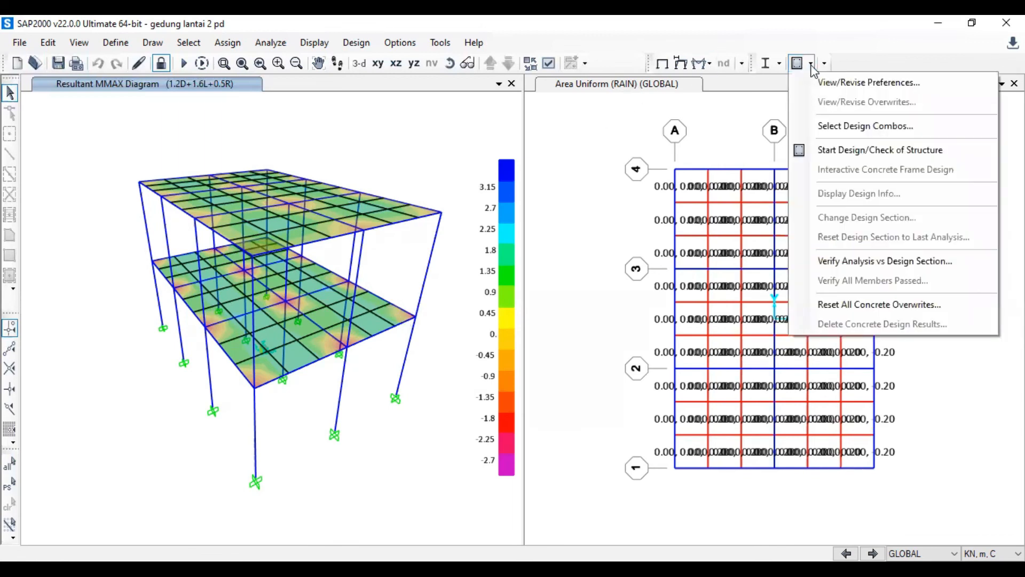
left_click(863, 150)
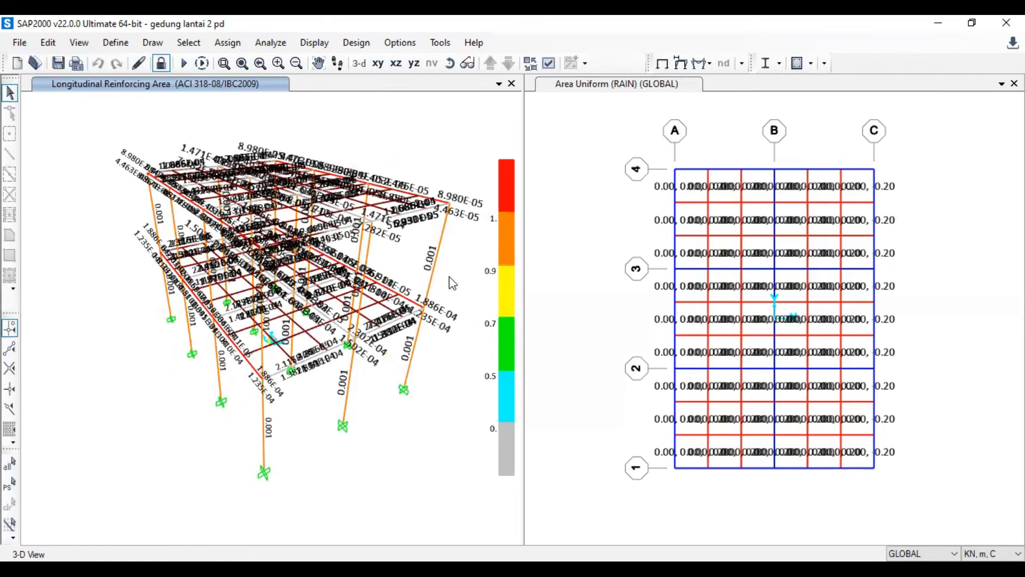
left_click(811, 63)
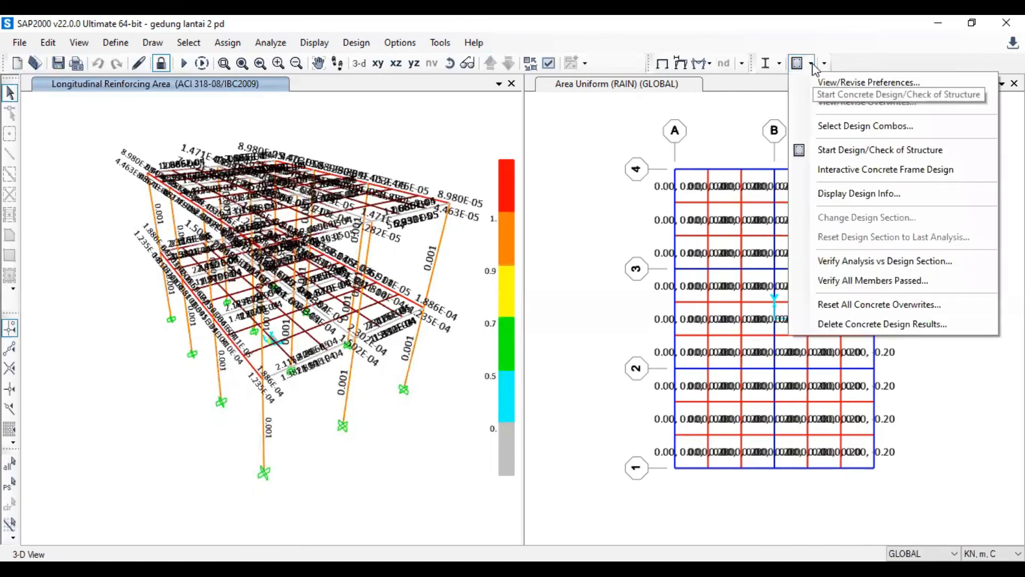
left_click(833, 71)
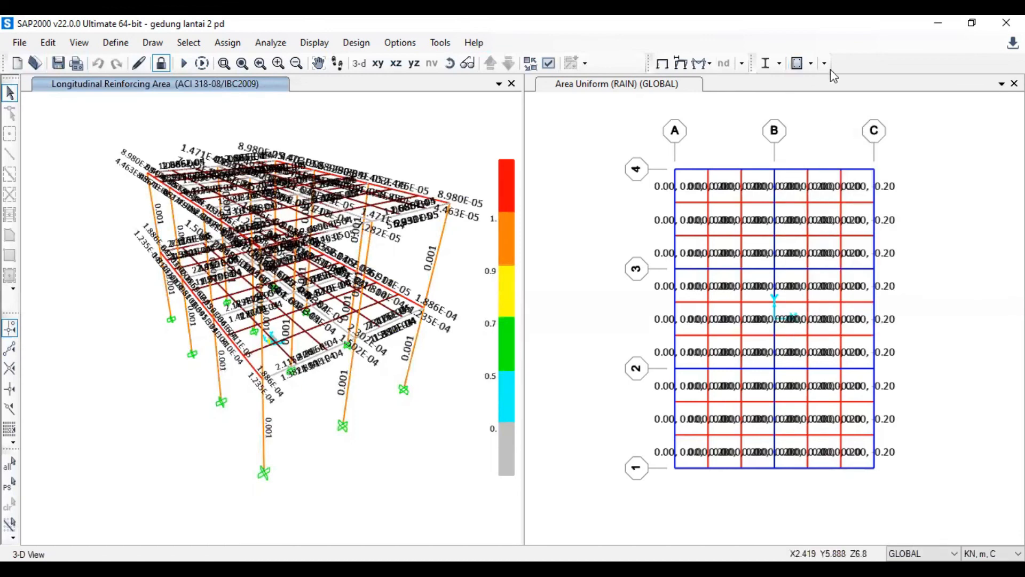
- Select the concrete frames that fail the Verify All Members Passed check and show only that selection in the 3-D view
left_click(811, 64)
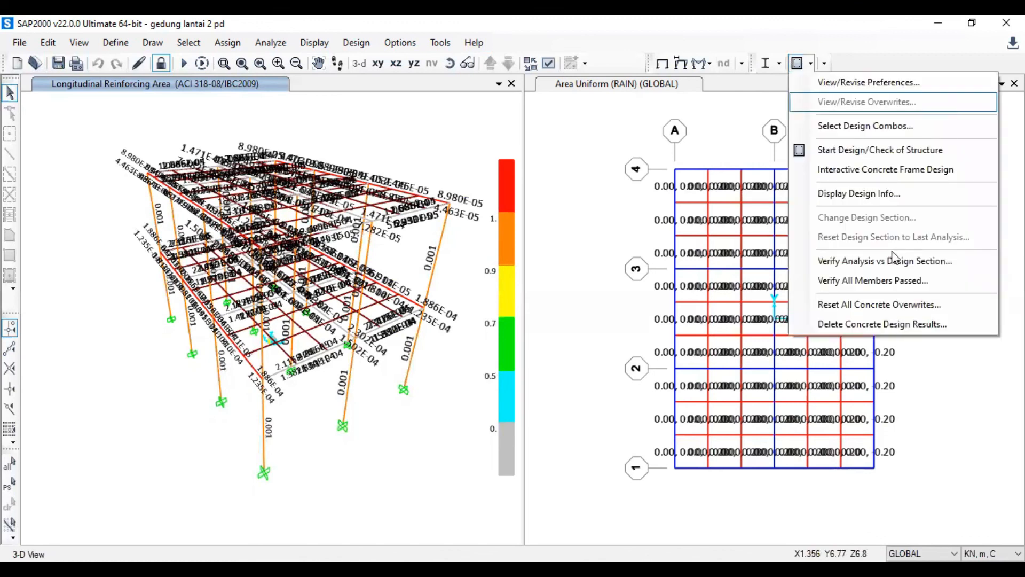
left_click(891, 286)
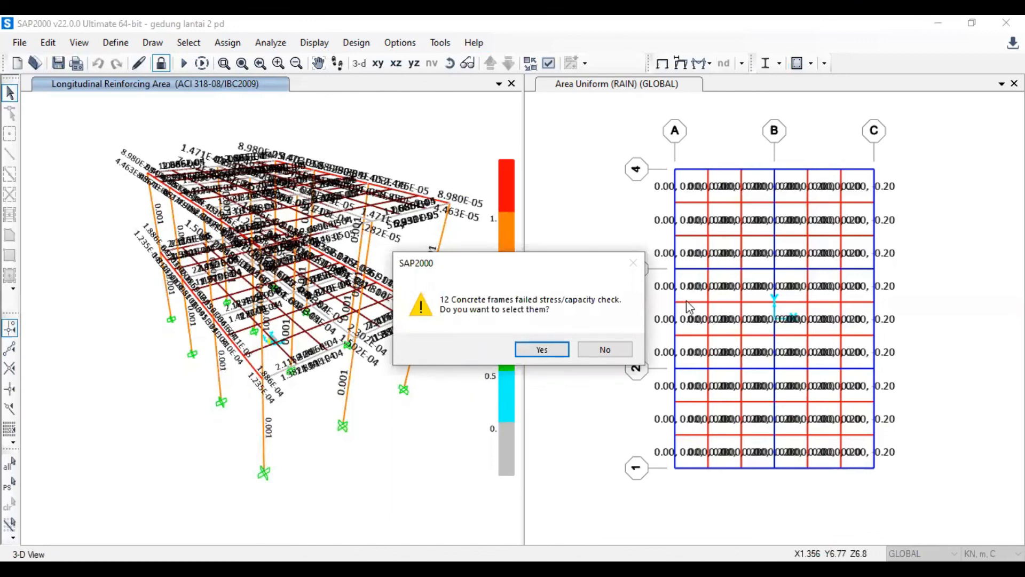
left_click(542, 349)
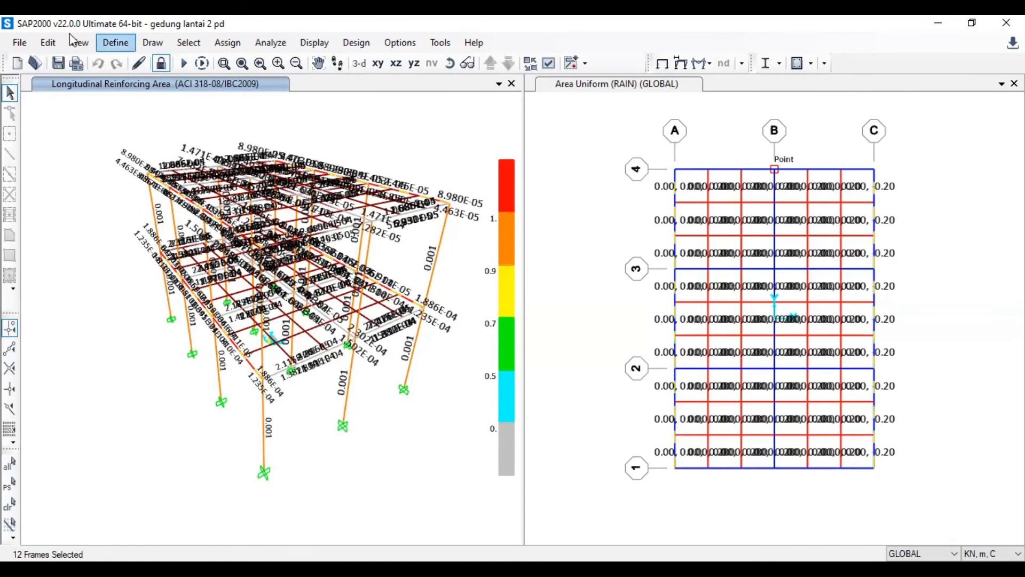
left_click(48, 43)
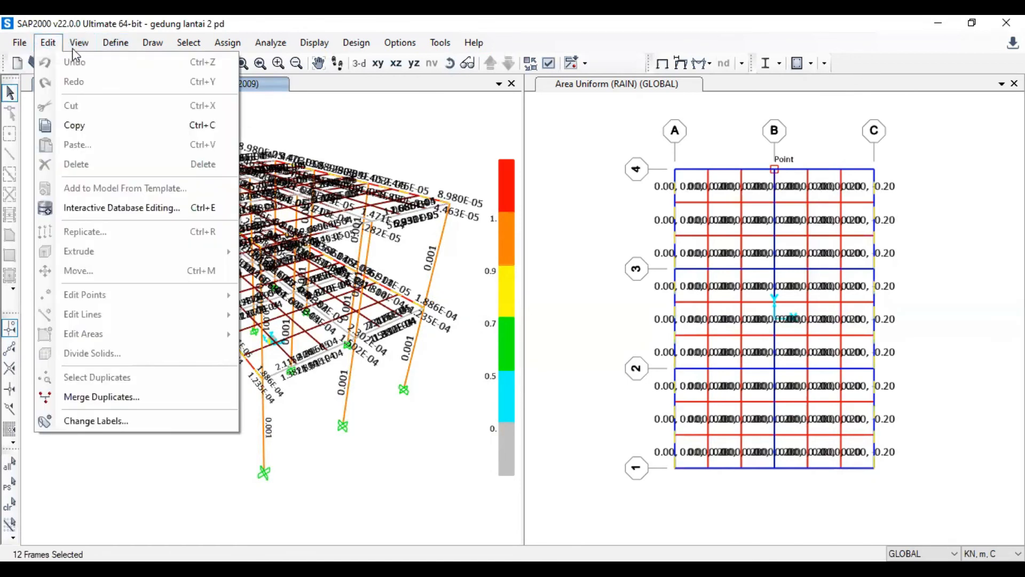
mouse_move(79, 43)
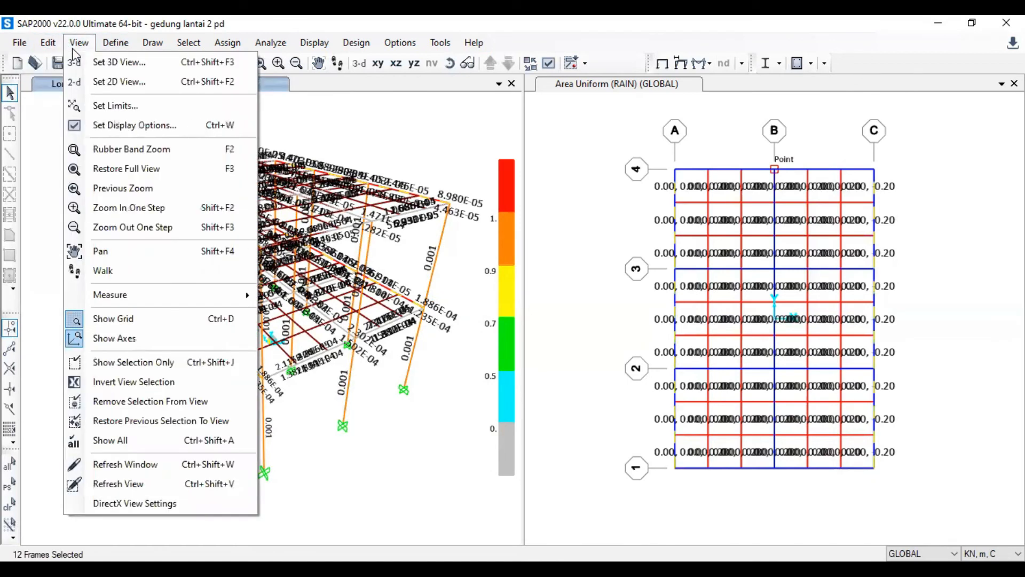
left_click(166, 369)
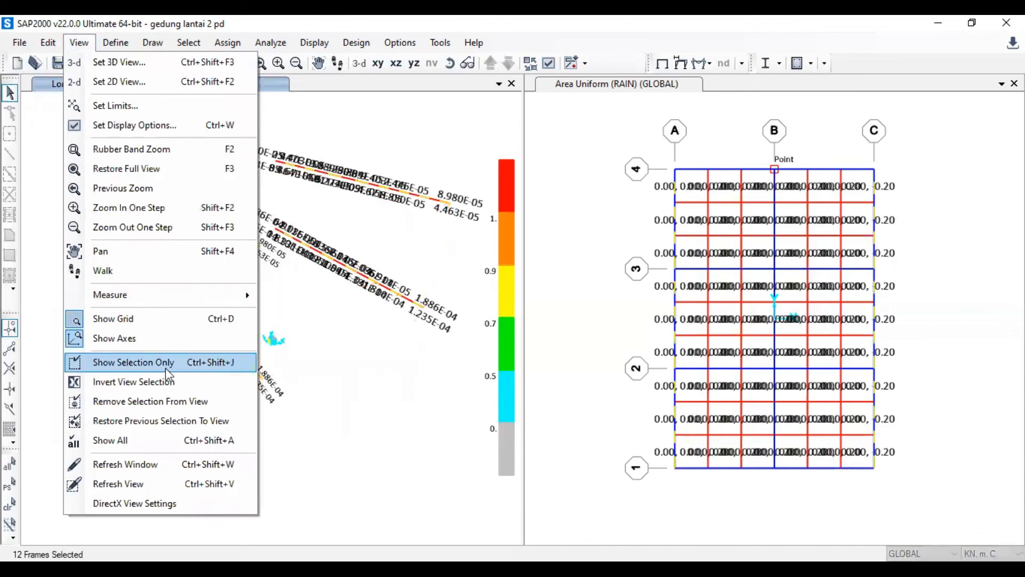
- Show only the selected failing frames and review the concrete design summary of one Balok bentang 3m beam under 1.2D+1L+1Q
left_click(166, 369)
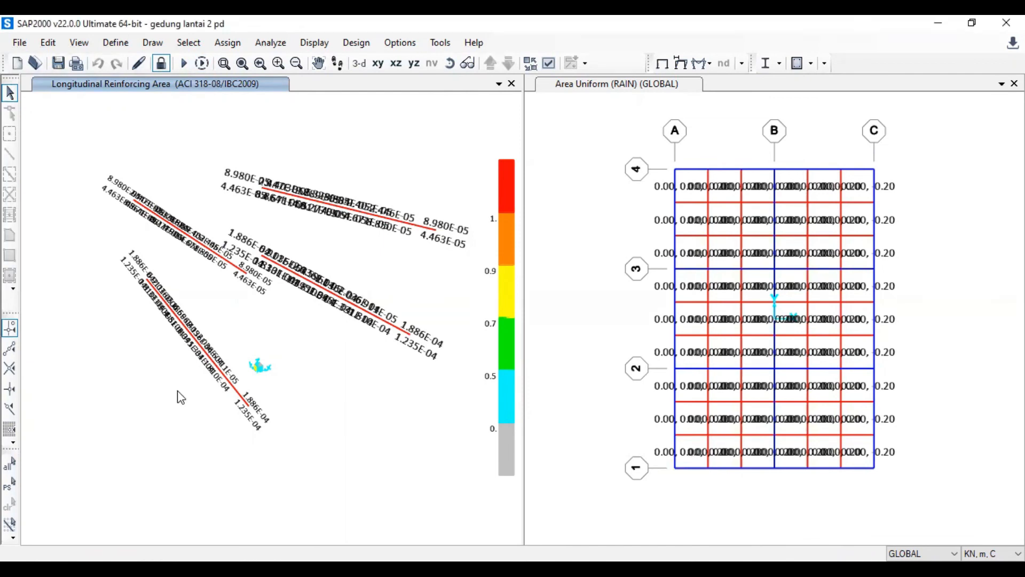
right_click(218, 373)
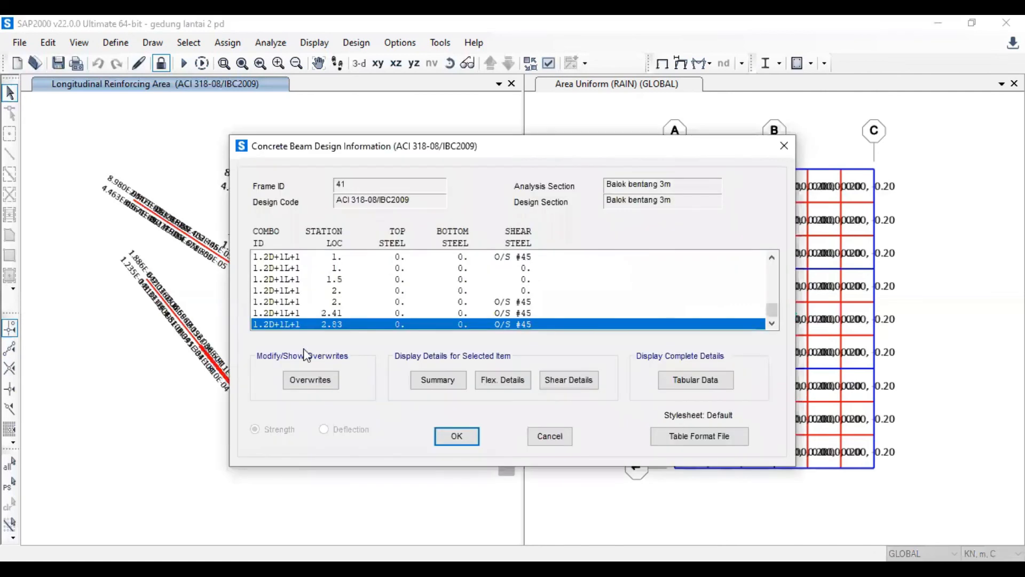
left_click(433, 380)
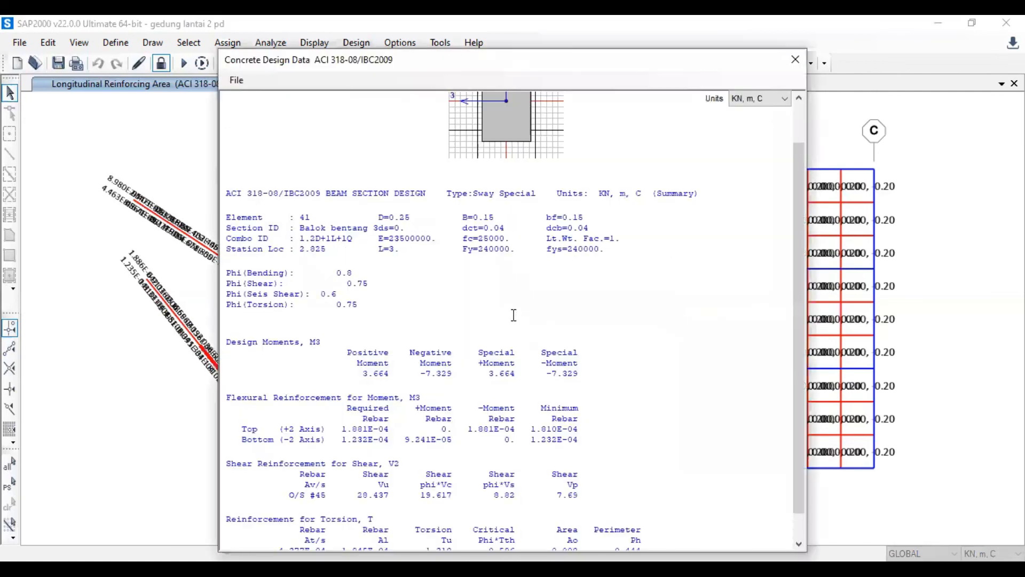
scroll(514, 315, "down", 1)
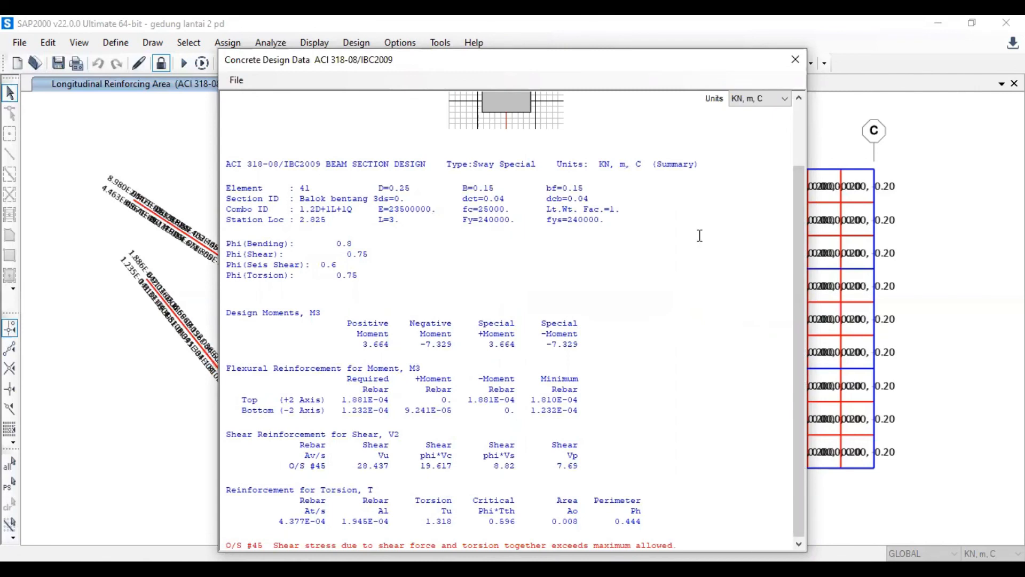
left_click(794, 61)
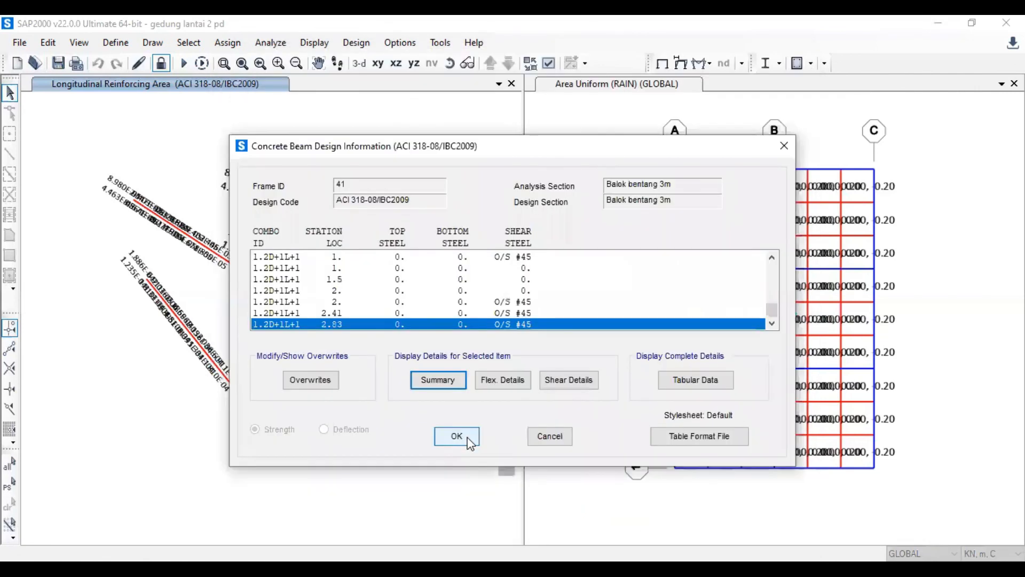
left_click(464, 434)
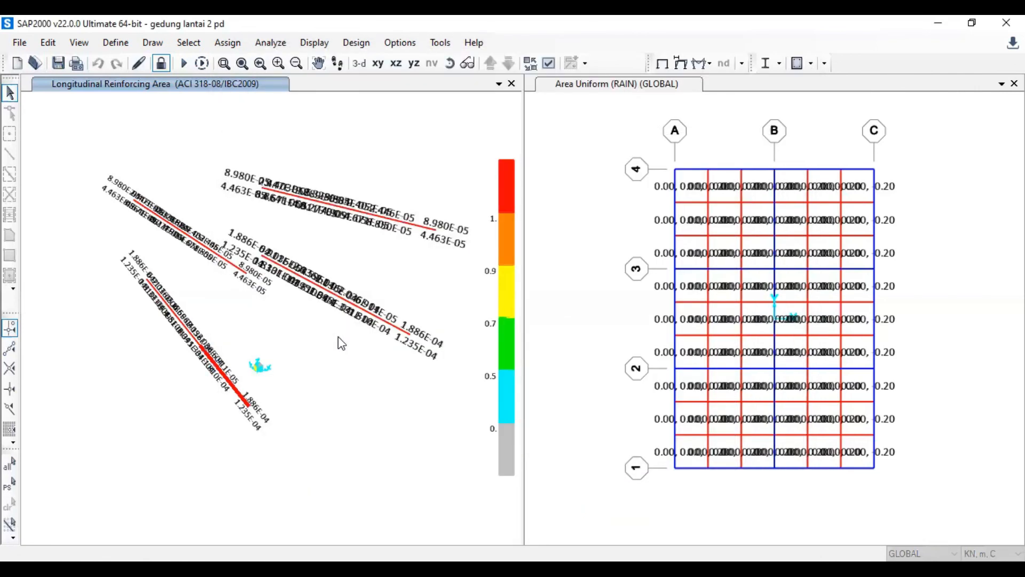
- Unlock the model and set the depth of the Balok bentang 3m frame section to 0.45 m
left_click(163, 63)
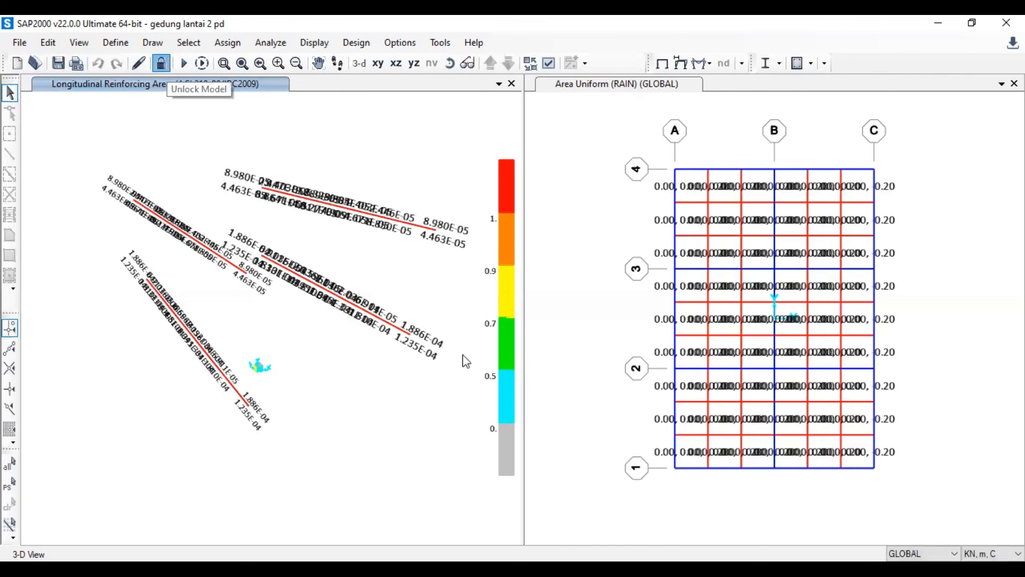
left_click(538, 352)
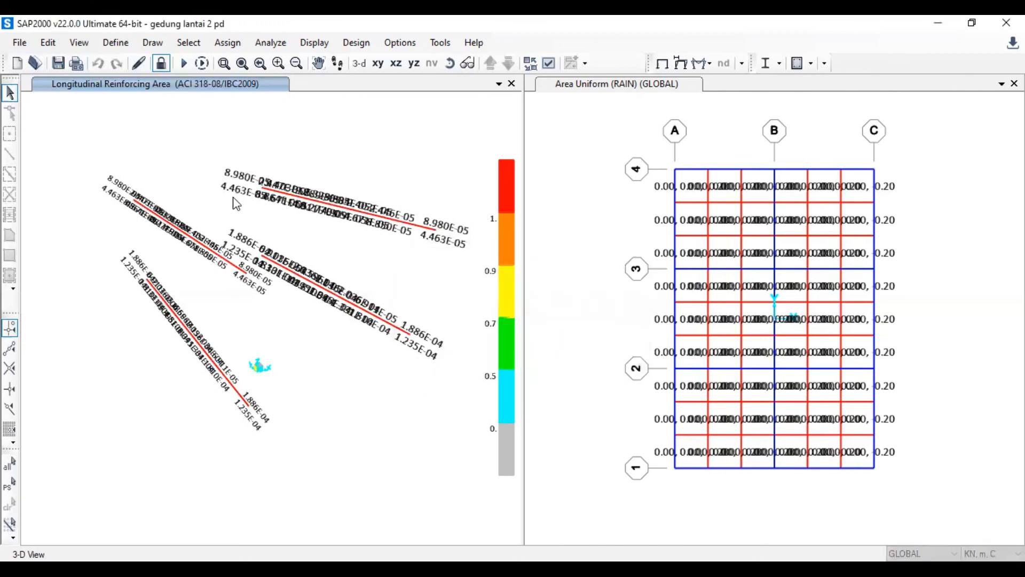
left_click(113, 43)
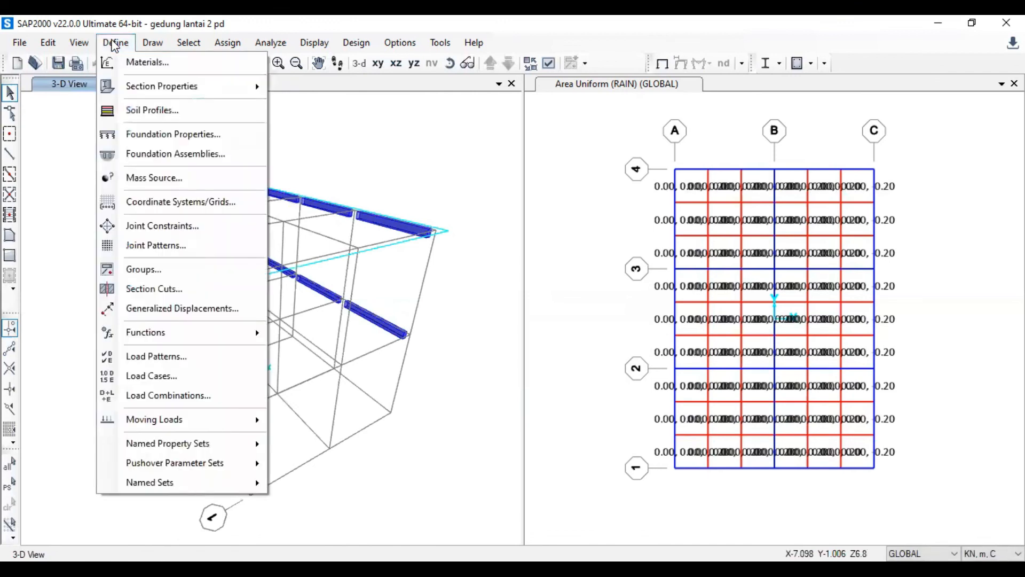
mouse_move(160, 87)
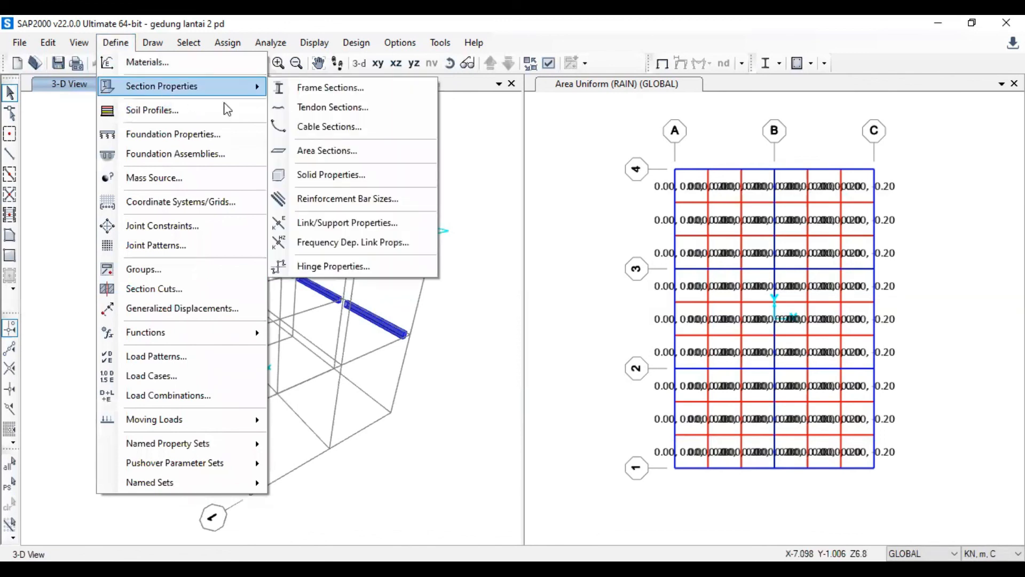
left_click(334, 92)
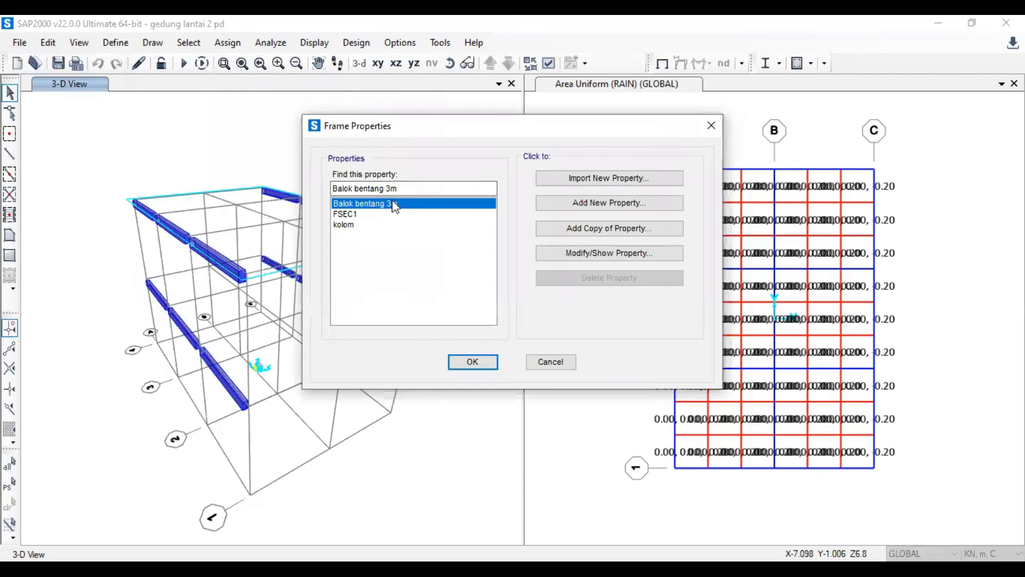
left_click(615, 254)
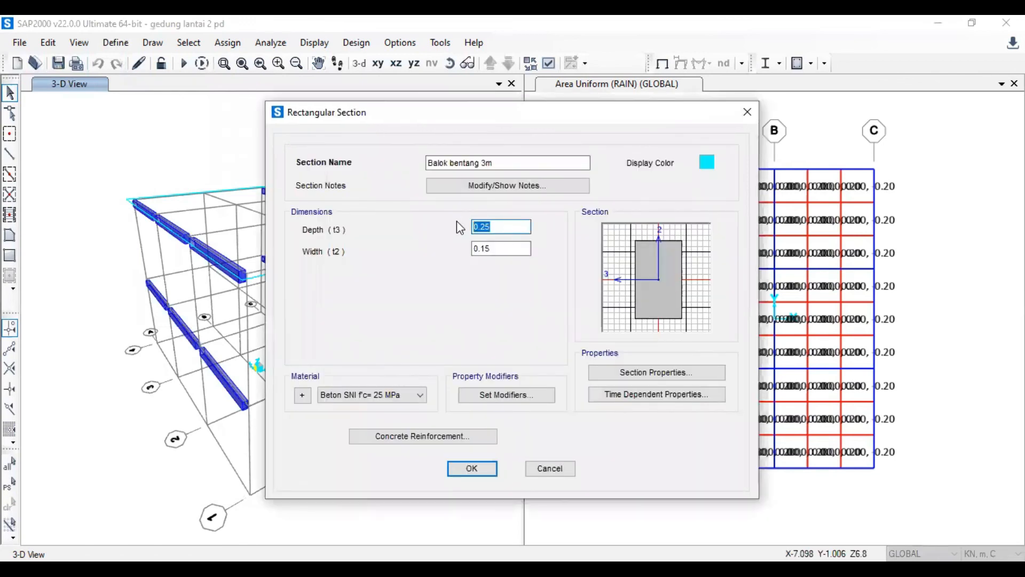
type("5/12")
key("Return")
key("Left")
key("Right")
key("Right")
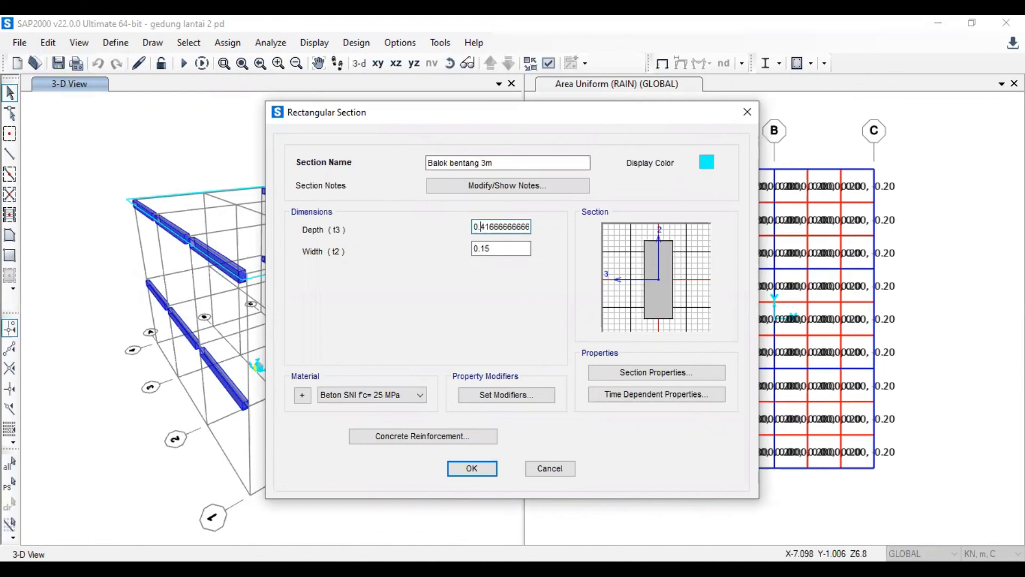
key("shift+End")
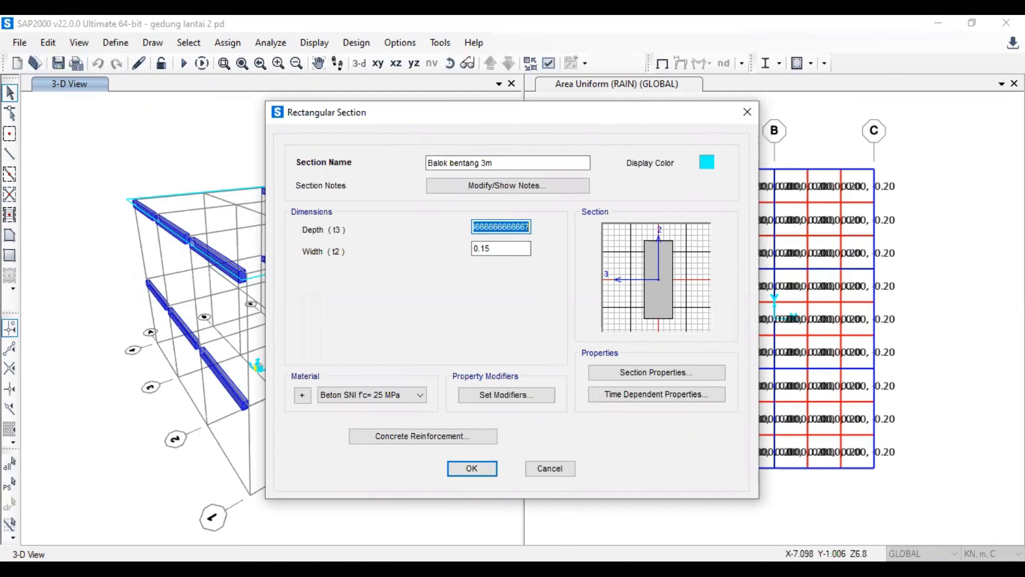
type("45")
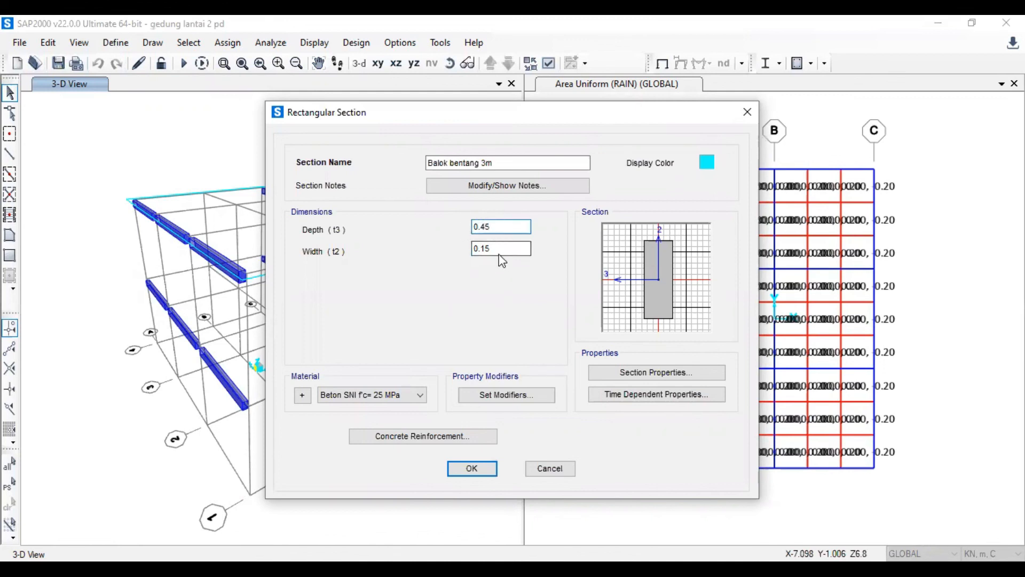
- Set the width of the Balok bentang 3m section to 0.25 m and accept the modified frame property
key("Tab")
type("0.5*0.45")
key("Return")
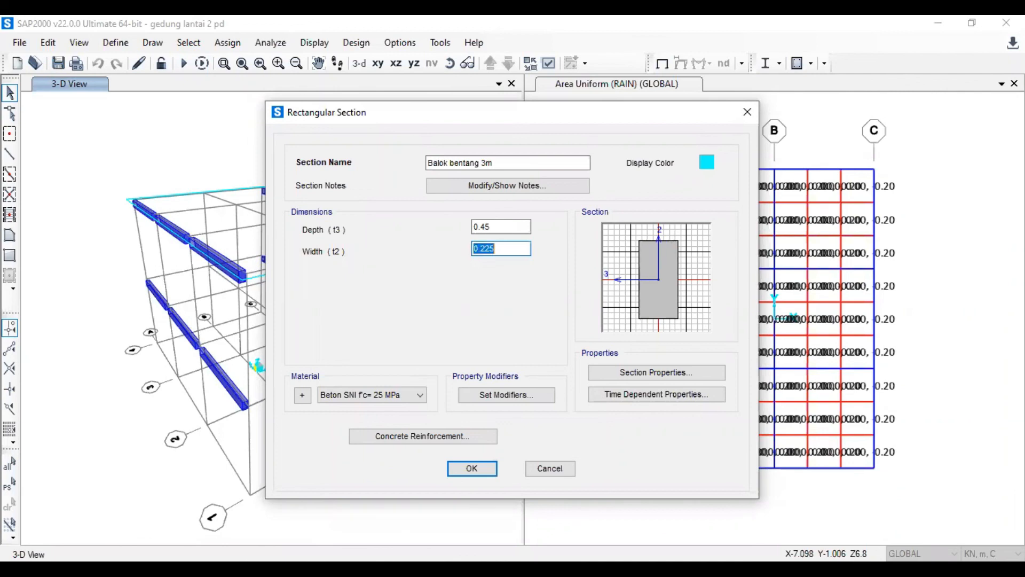
left_click(511, 245)
key("BackSpace")
key("BackSpace")
type("5")
left_click(471, 468)
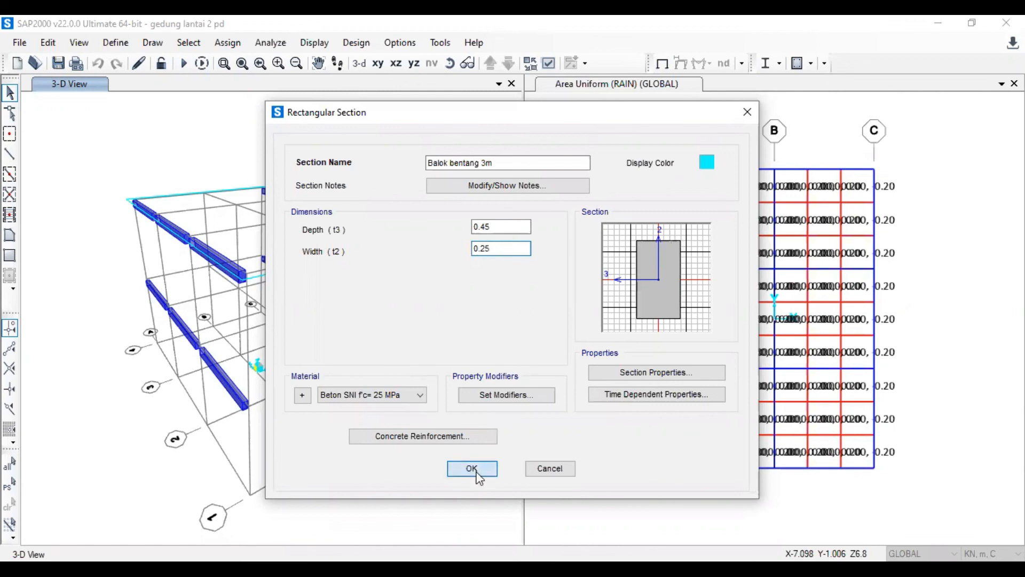
left_click(481, 359)
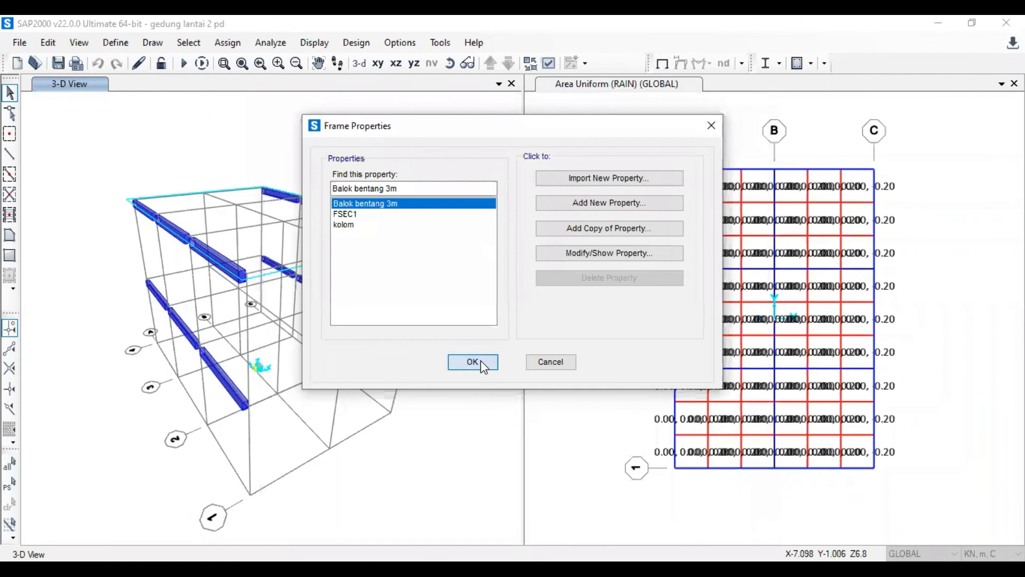
- Run the analysis for the DEAD, LIVE, QUAKE and RAIN load cases, with the MODAL case set to Do Not Run
left_click(184, 64)
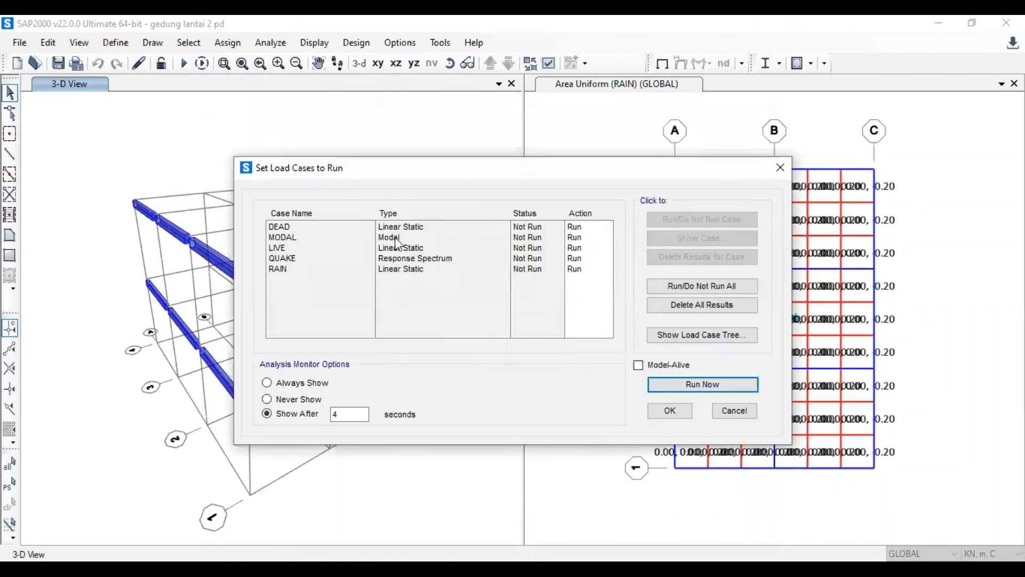
left_click(400, 236)
left_click(709, 219)
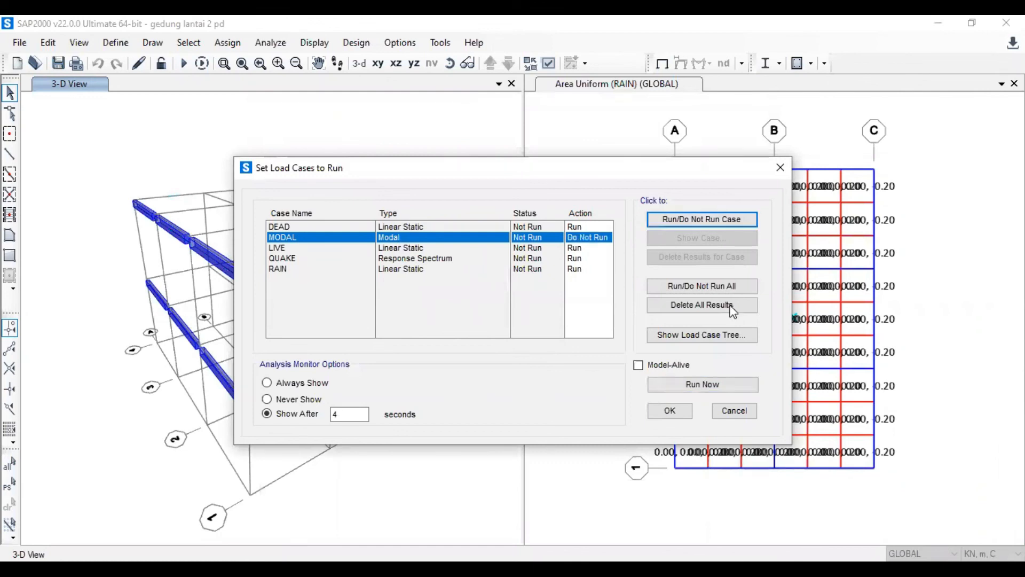
left_click(712, 385)
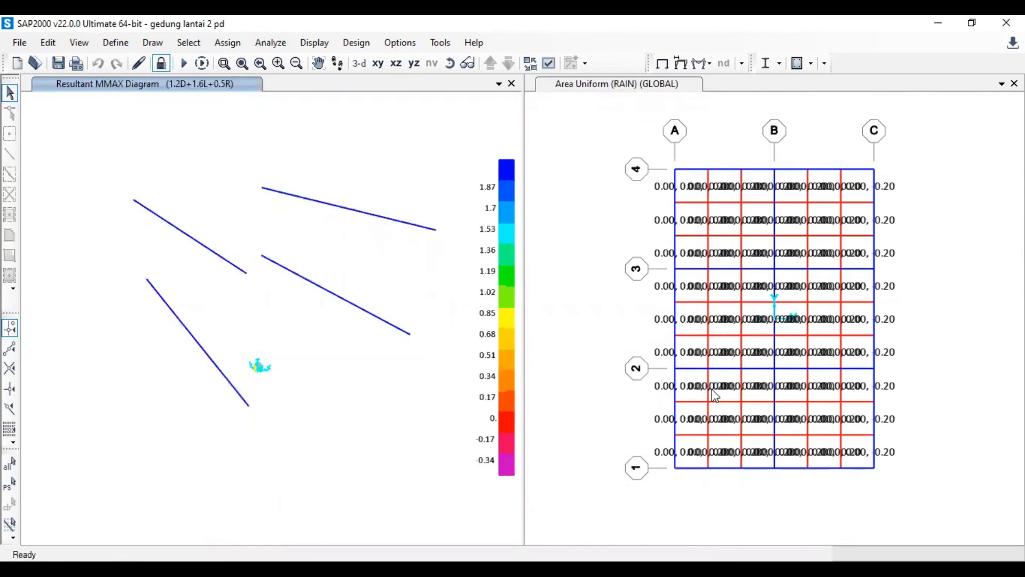
- Run the concrete design/check with the resized beams and show all members of the building in the 3-D view
left_click(651, 382)
left_click(436, 337)
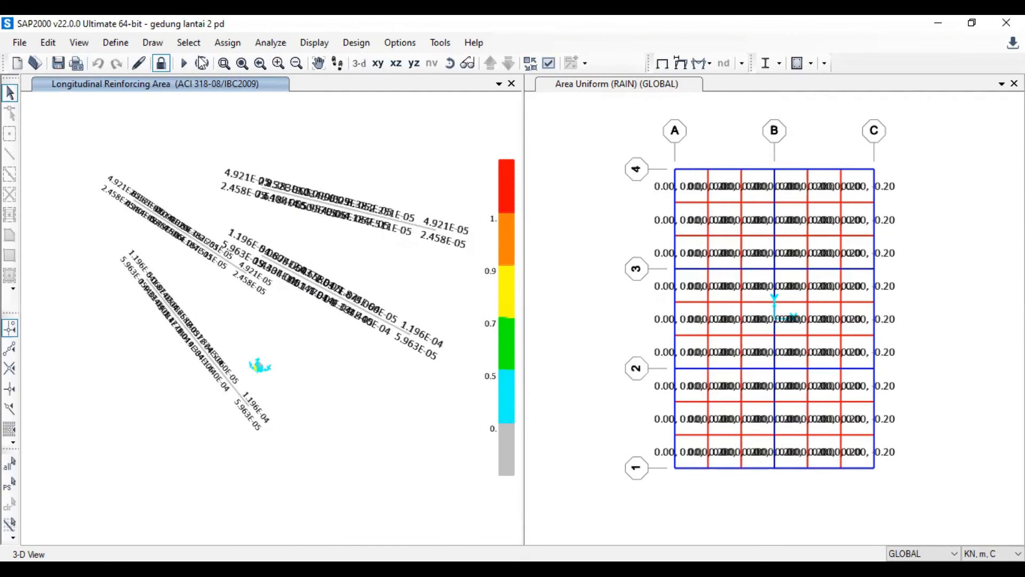
left_click(80, 42)
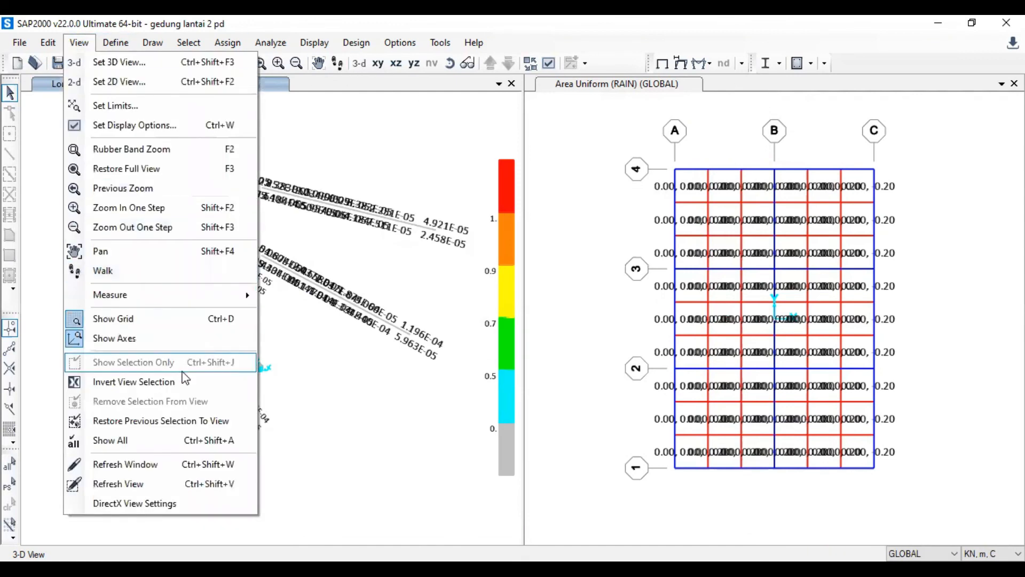
left_click(155, 445)
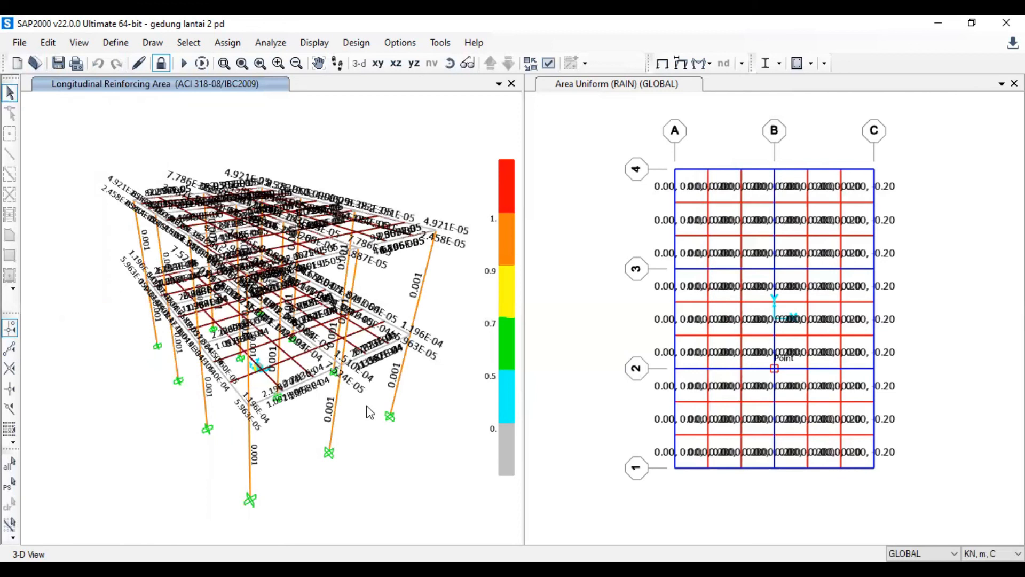
- Rerun the concrete design/check on the whole structure and verify that all members passed
left_click(795, 64)
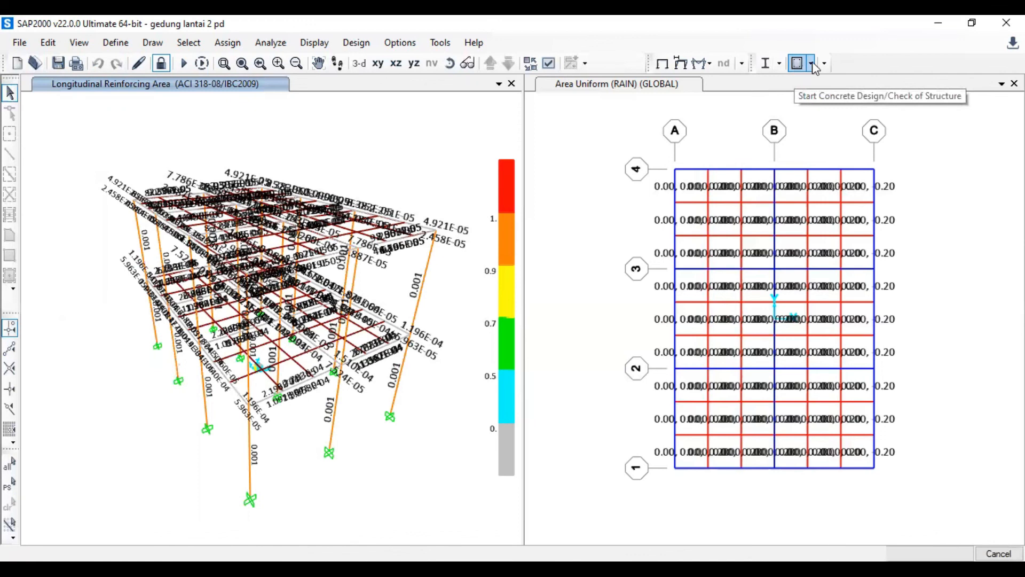
left_click(811, 64)
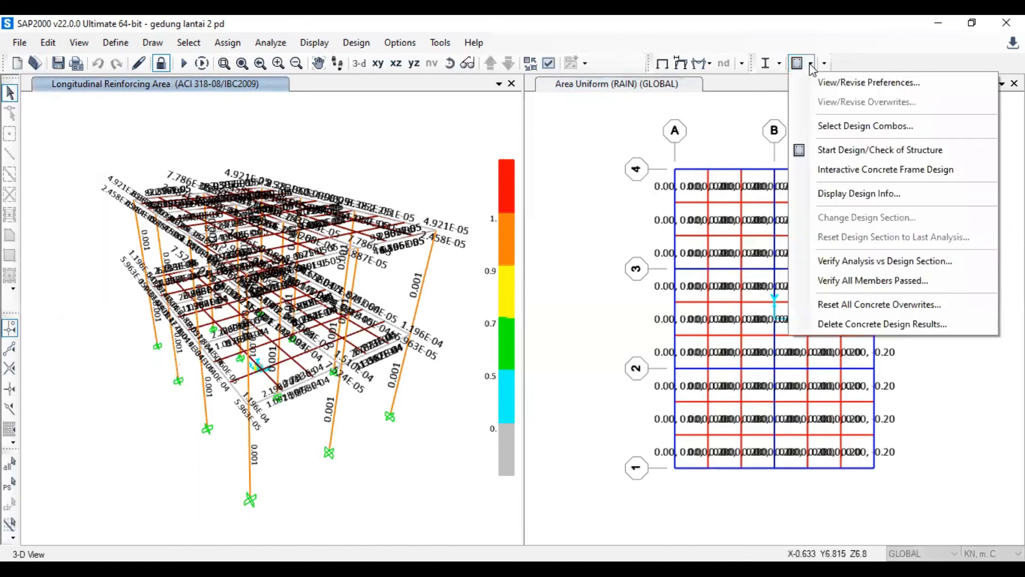
left_click(852, 281)
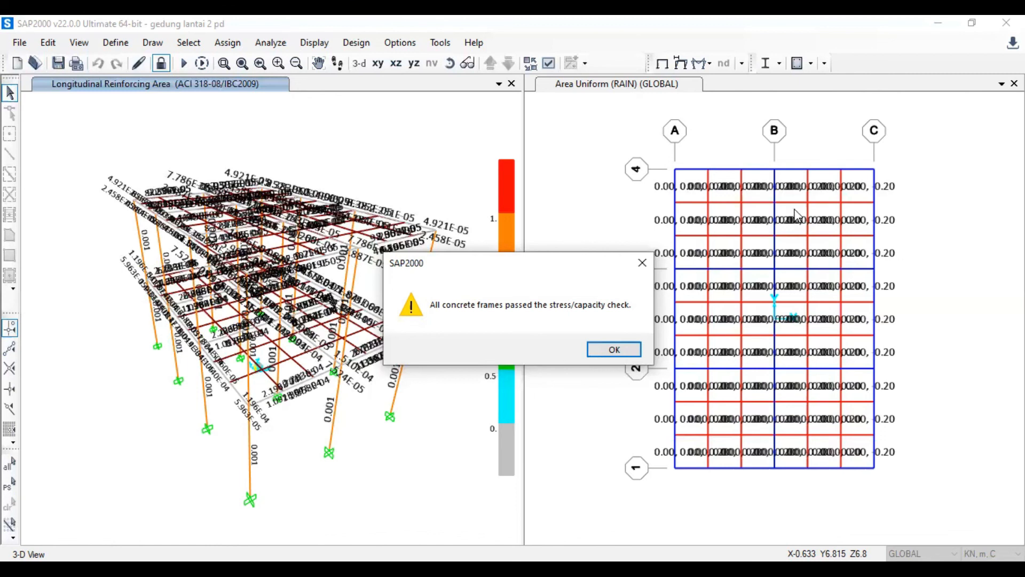
left_click(615, 349)
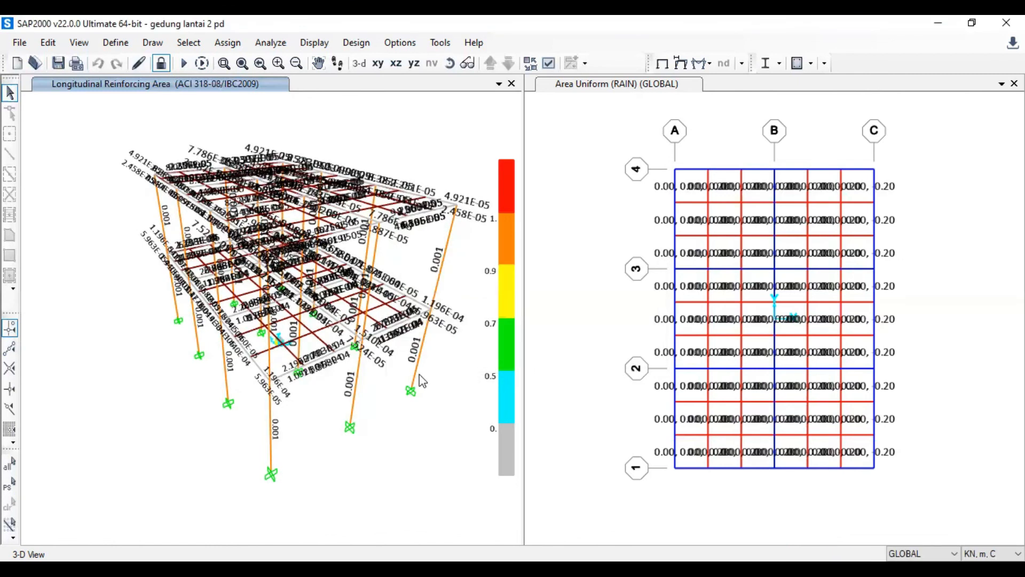